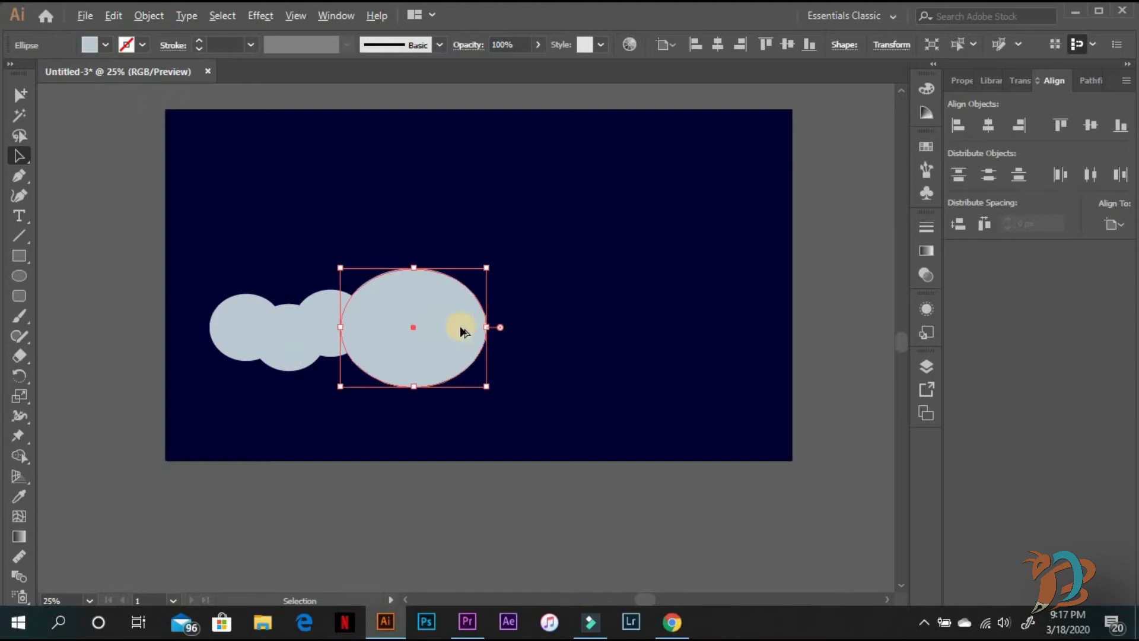
Step: Extend the cloud with a resized ellipse beside the large one and more small circles along its top and far end
left_click_drag(579, 272, 571, 320)
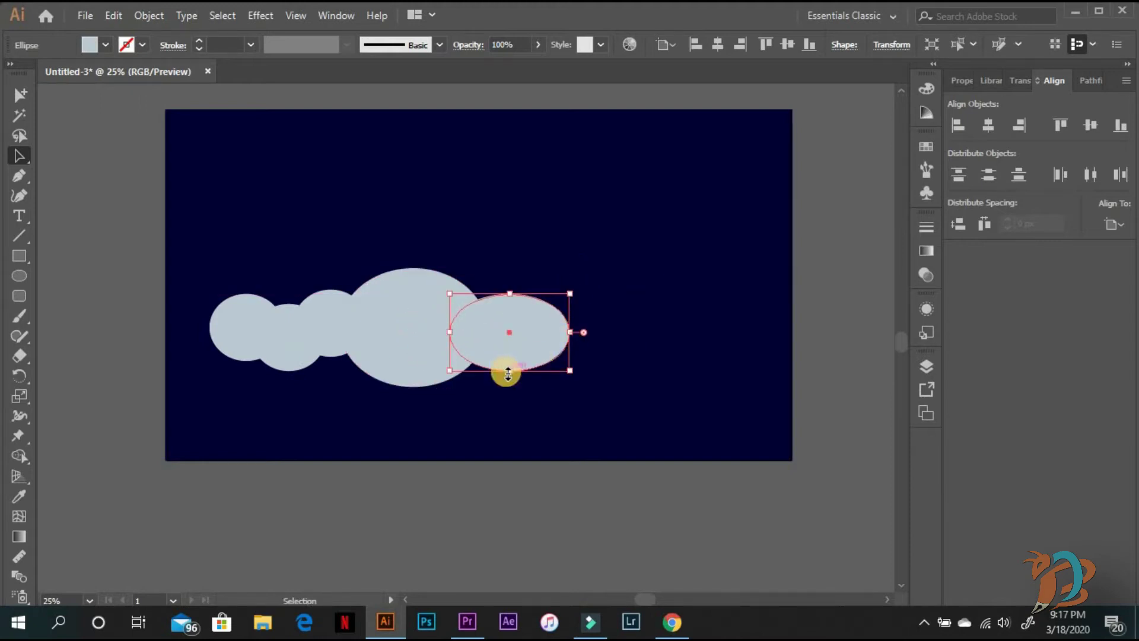
left_click_drag(508, 371, 509, 387)
left_click_drag(569, 340, 554, 341)
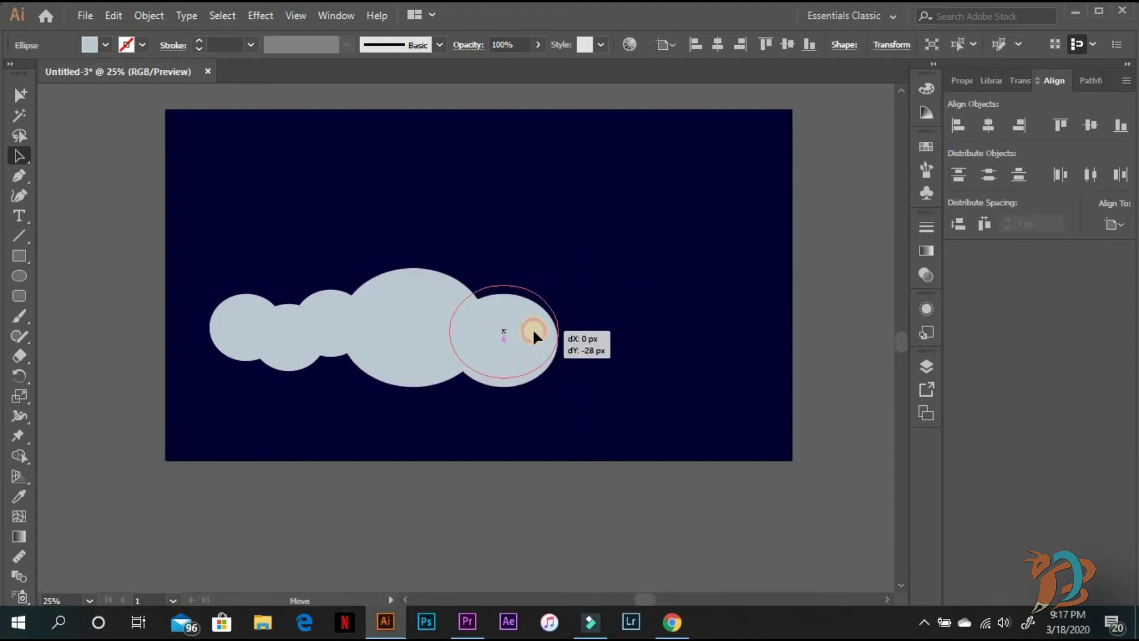
left_click_drag(244, 327, 364, 303)
left_click(91, 347)
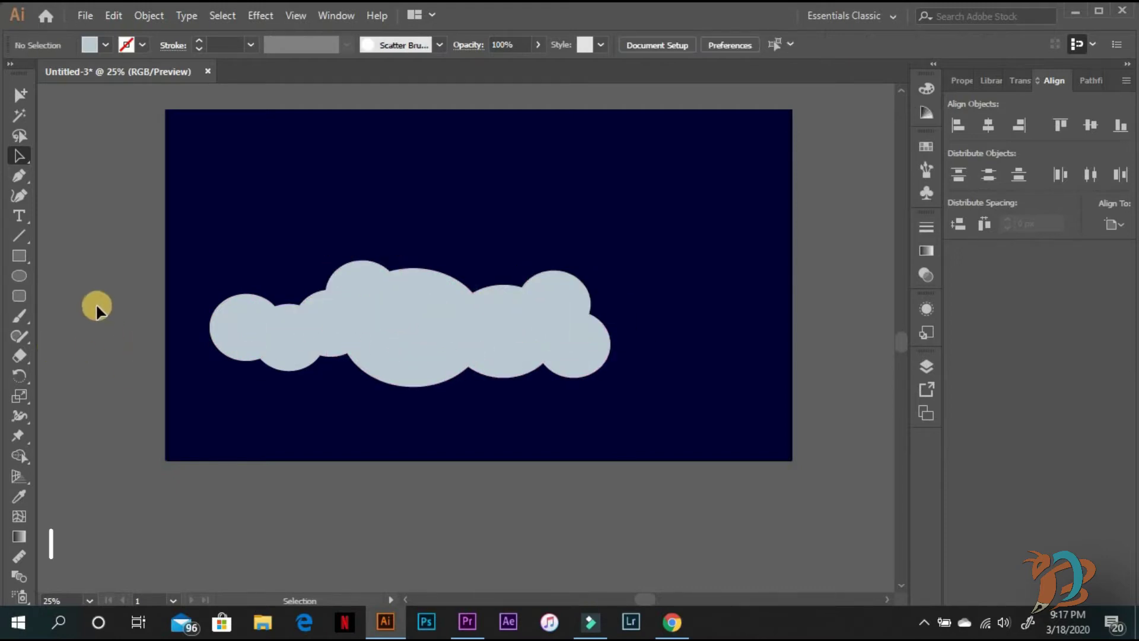
Step: Select all the overlapping ellipses and unite them into a single cloud shape with Pathfinder
left_click_drag(156, 261, 647, 400)
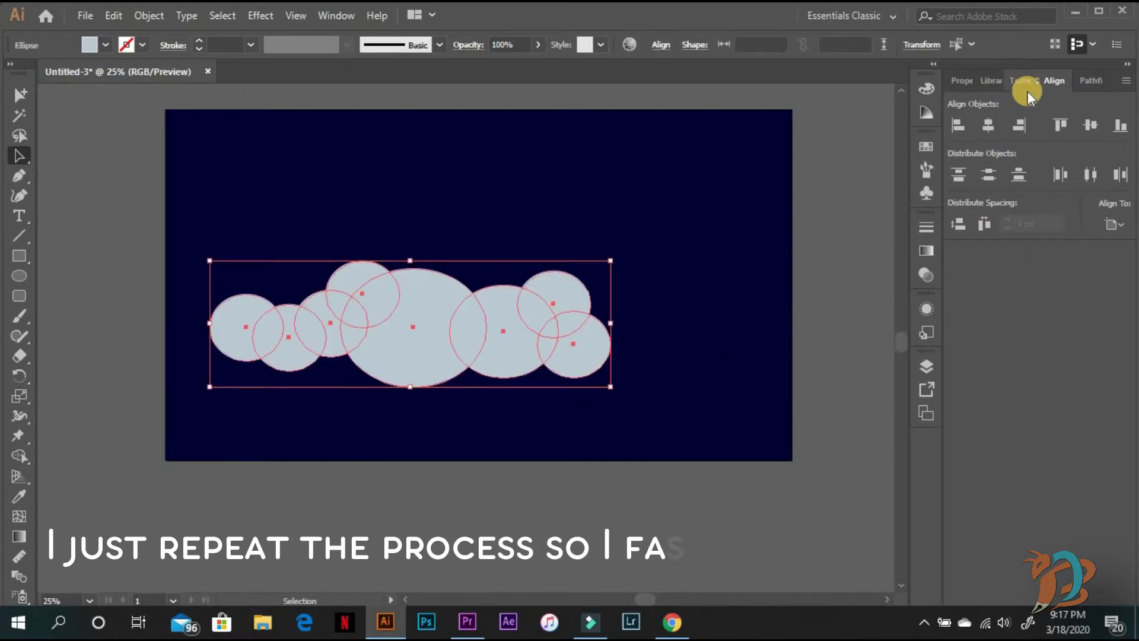
left_click(1089, 84)
left_click(959, 127)
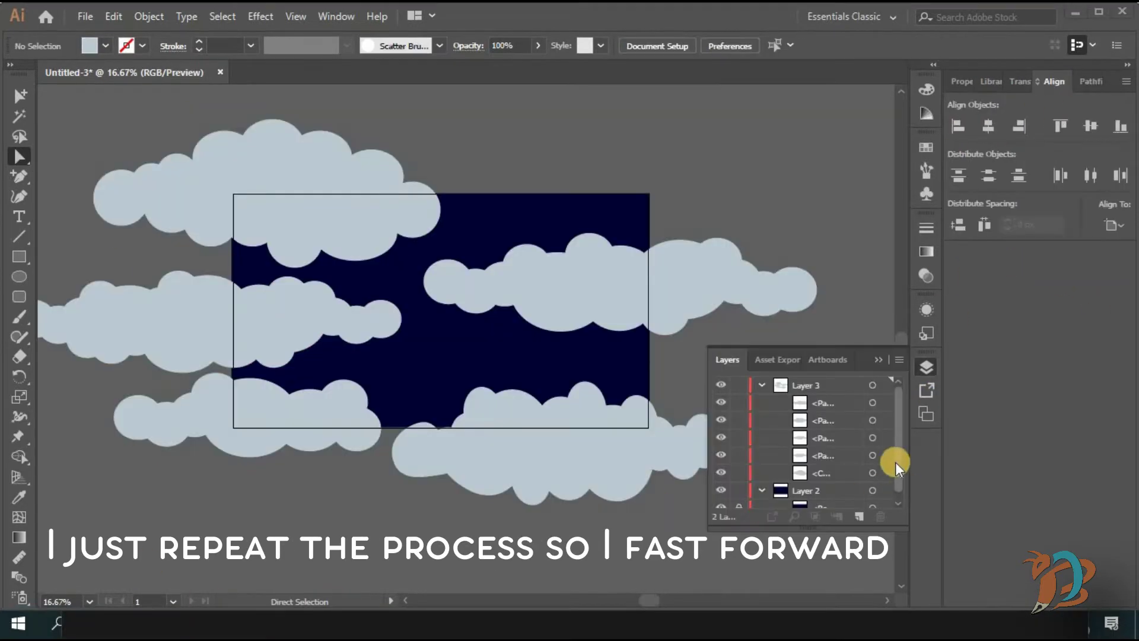
Step: Move the five cloud shapes one by one onto the middle of the artboard so they overlap in a stack
left_click(883, 473)
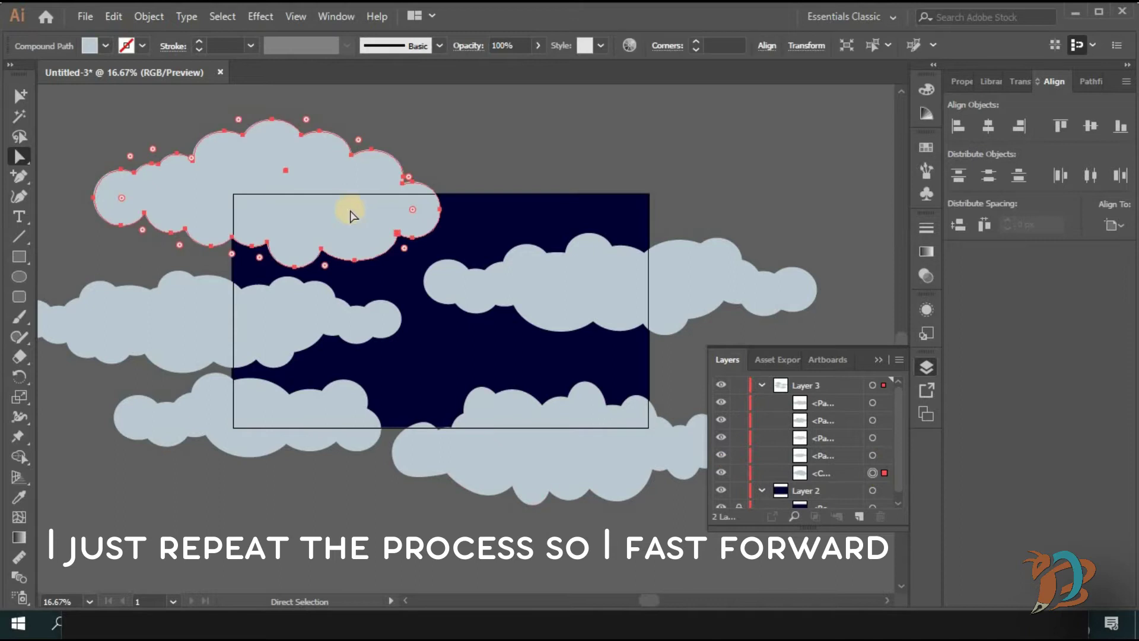
left_click_drag(20, 156, 100, 176)
left_click_drag(344, 193, 533, 357)
left_click(884, 456)
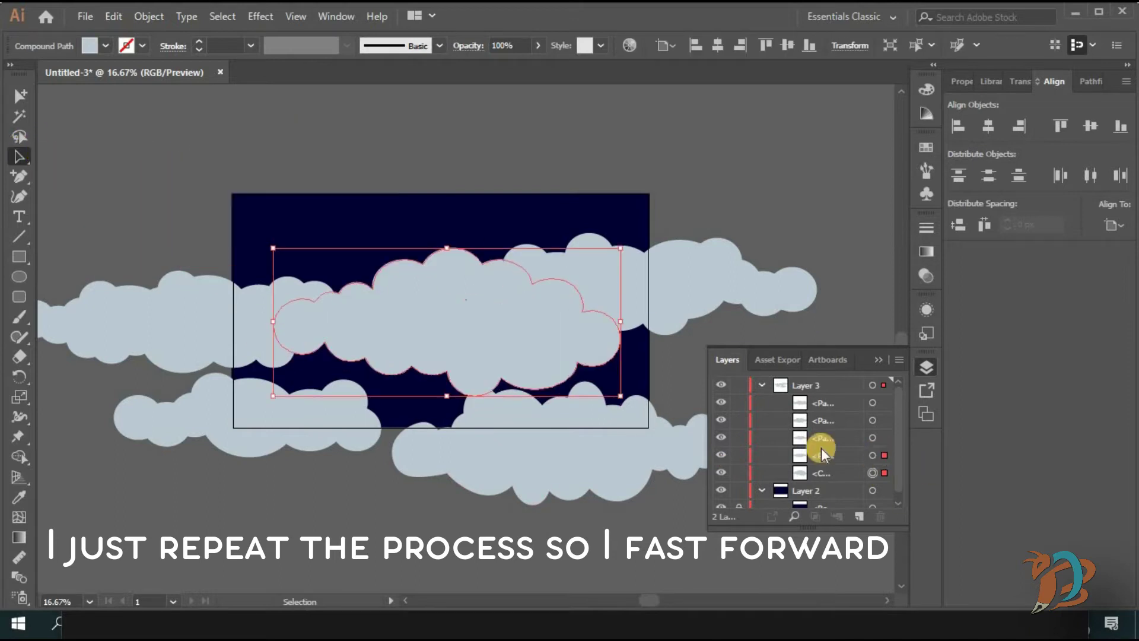
left_click_drag(324, 312, 550, 324)
left_click(883, 437)
left_click_drag(775, 300, 585, 346)
left_click(883, 420)
left_click_drag(573, 455, 469, 347)
left_click(574, 514)
left_click_drag(308, 425, 501, 340)
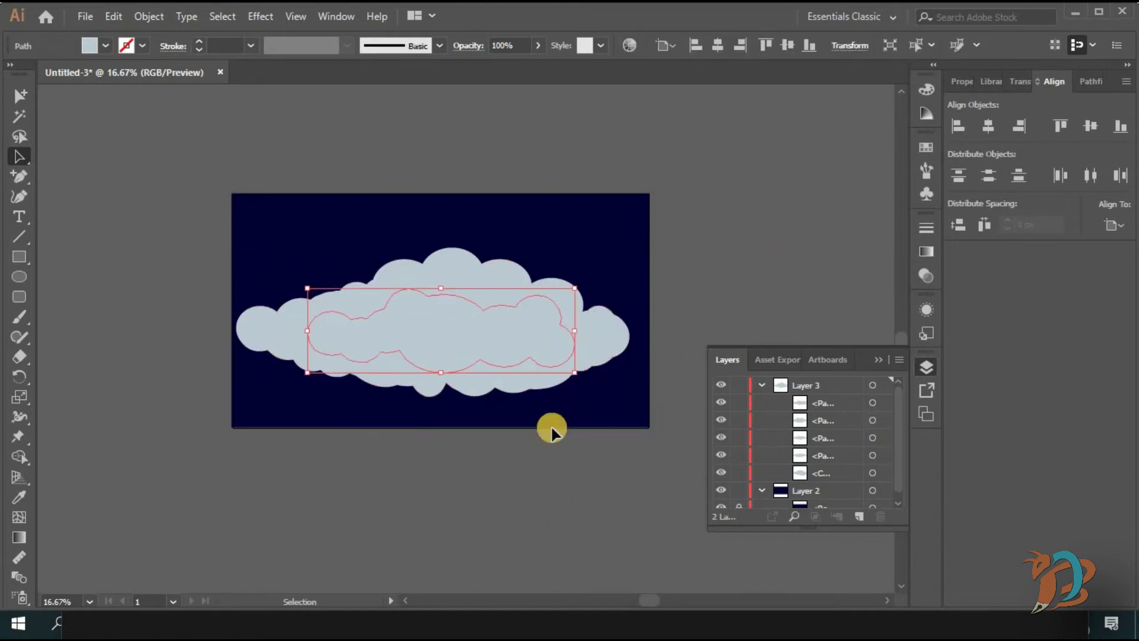
Step: Select all five clouds and align them to the artboard's horizontal and vertical centre
left_click_drag(197, 239, 709, 416)
left_click(989, 127)
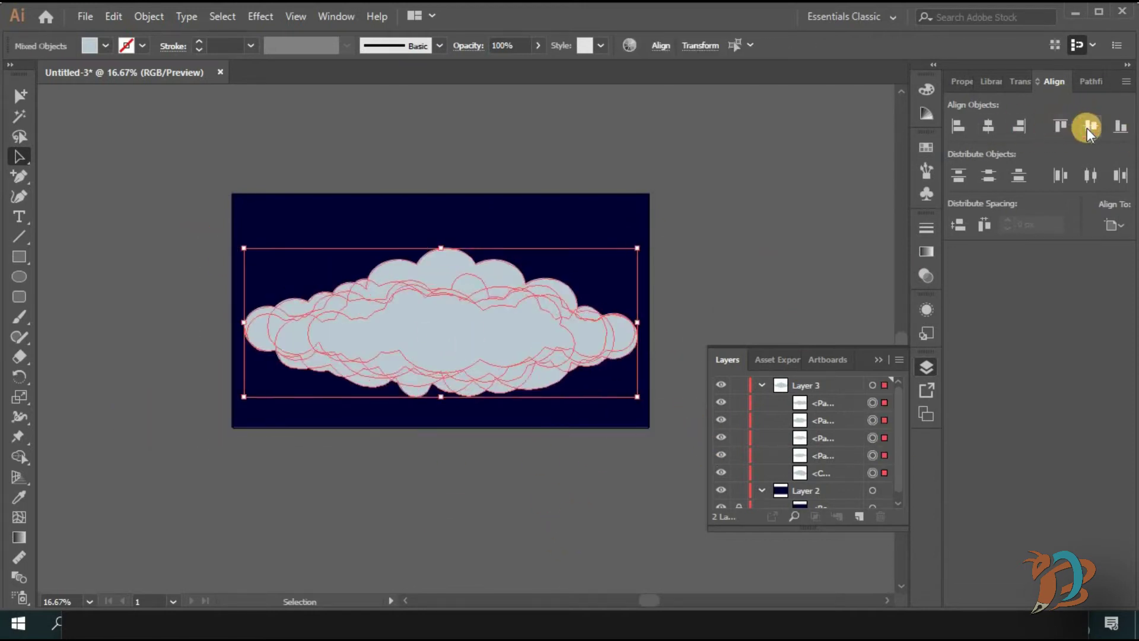
left_click(1090, 125)
left_click_drag(645, 225, 646, 216)
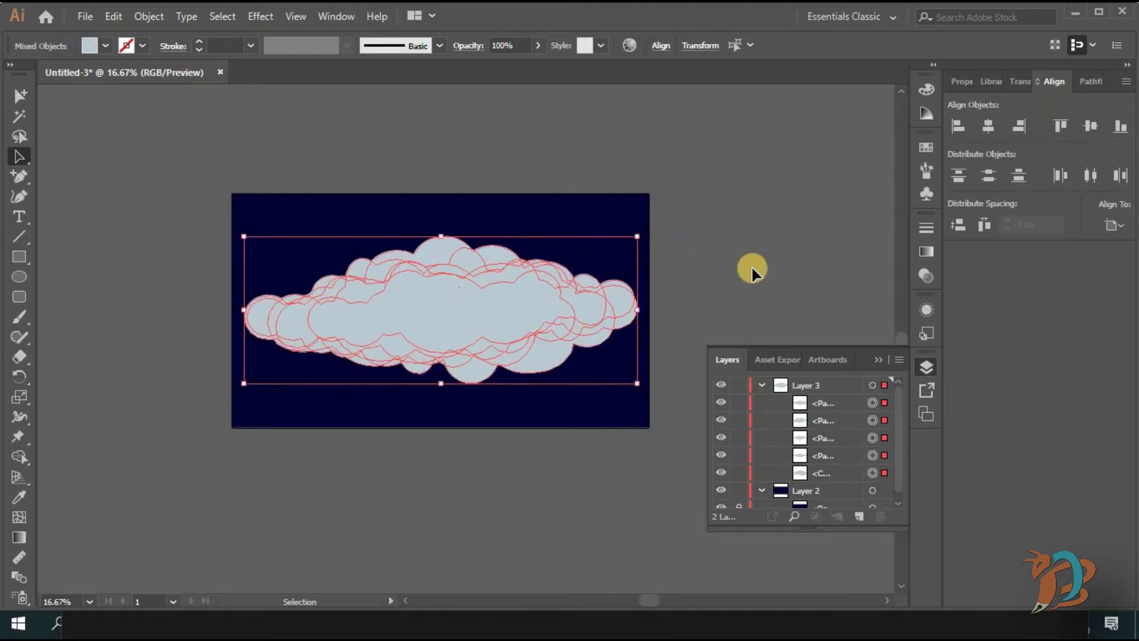
Step: Nudge the stacked clouds slightly downward on the artboard and deselect them
key("shift+Down")
key("shift+Down")
key("shift+Down")
key("shift+Down")
key("shift+Down")
key("shift+Down")
key("shift+Down")
key("shift+Down")
key("shift+Down")
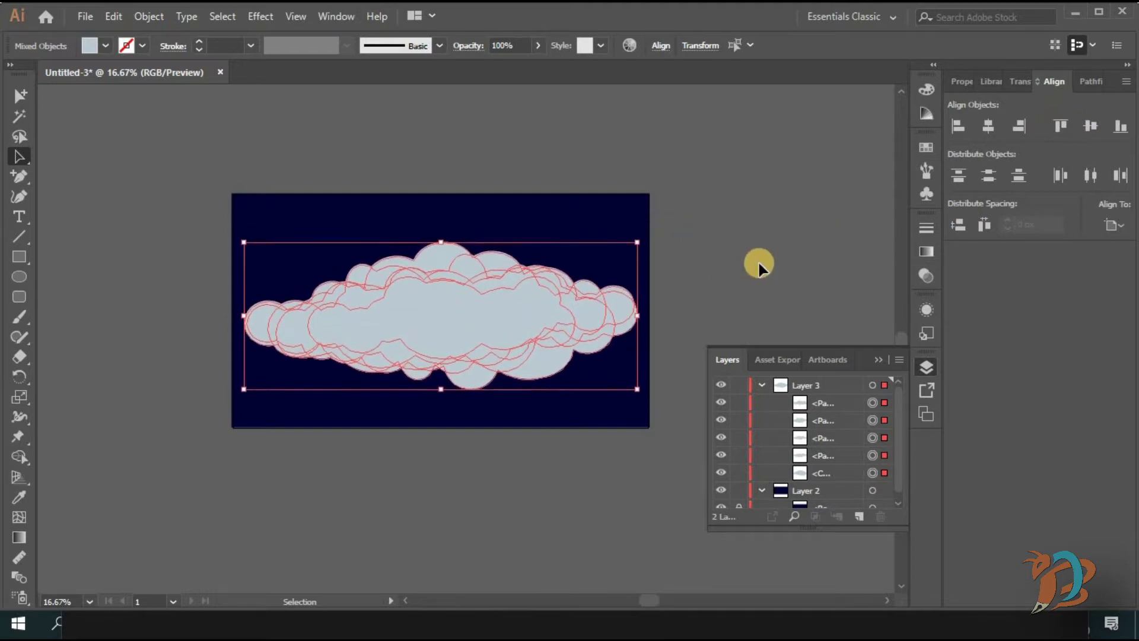
left_click(803, 229)
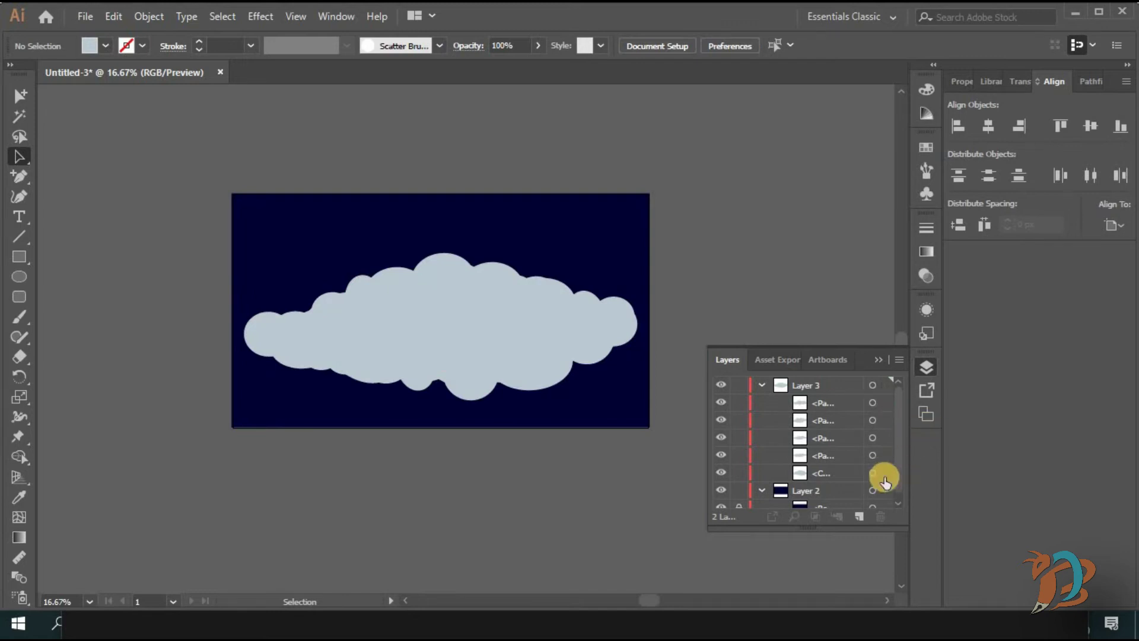
Step: Set the opacity of the bottommost cloud, the compound path, to 50%
left_click(884, 480)
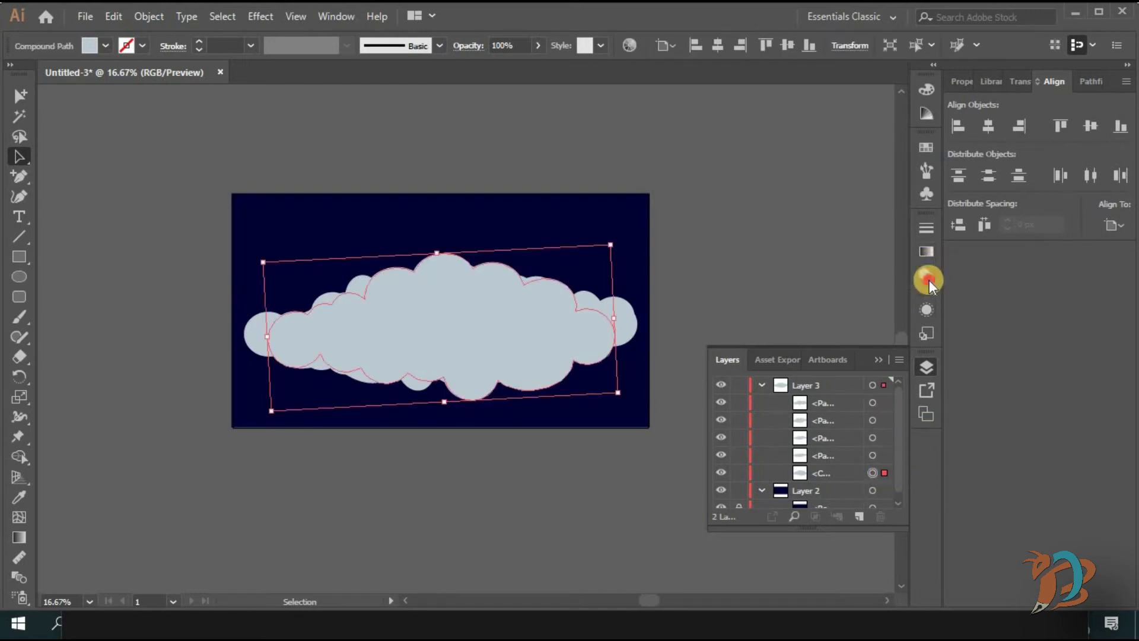
left_click(927, 280)
left_click(852, 245)
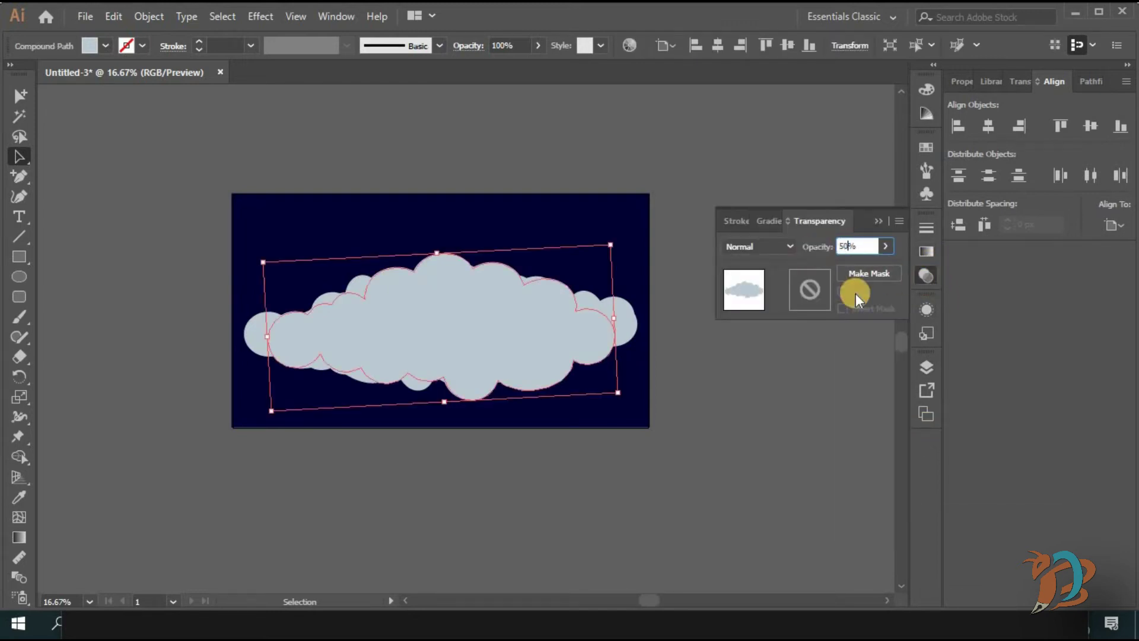
type("50")
key("Return")
Step: Set the opacity of the cloud path directly above the compound path in Layer 3 to 60%
left_click(926, 366)
left_click(884, 456)
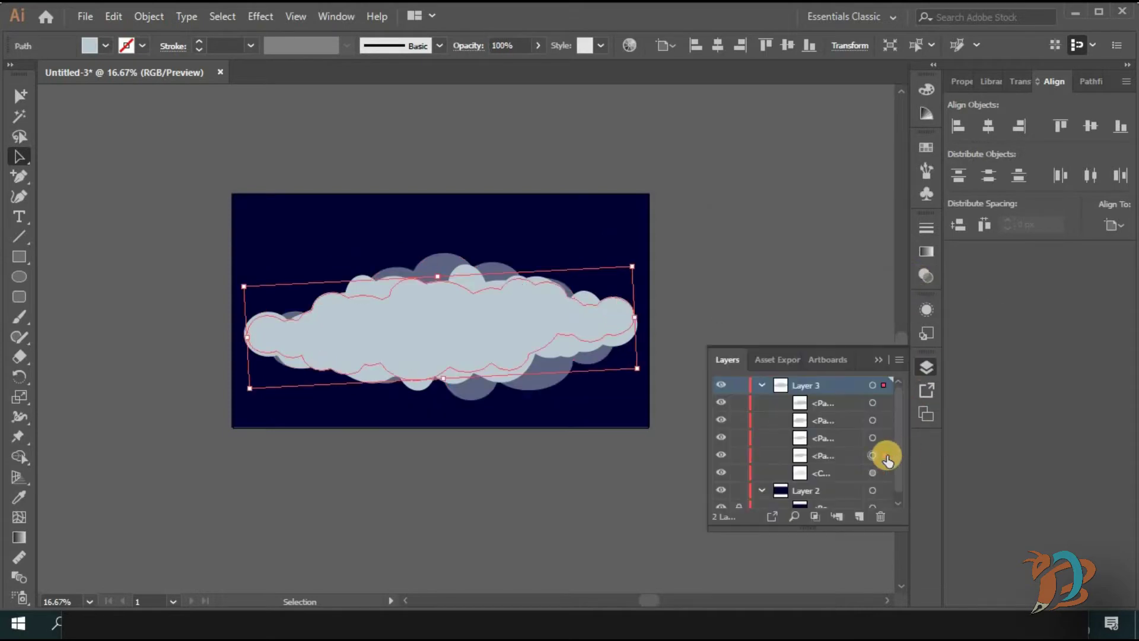
left_click(926, 276)
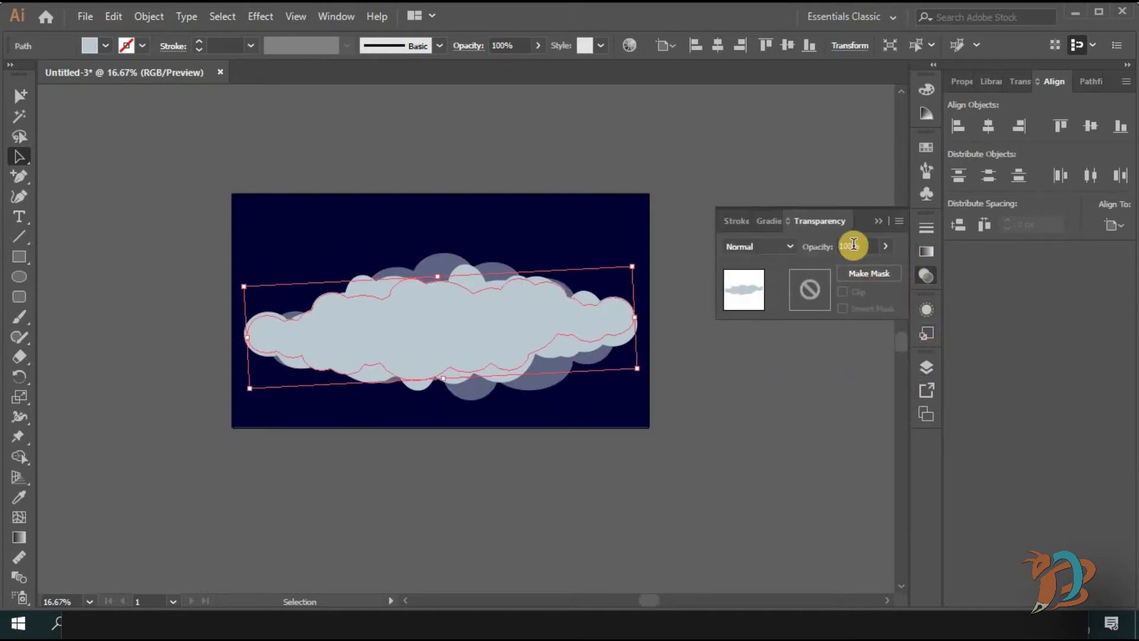
type("60")
key("Return")
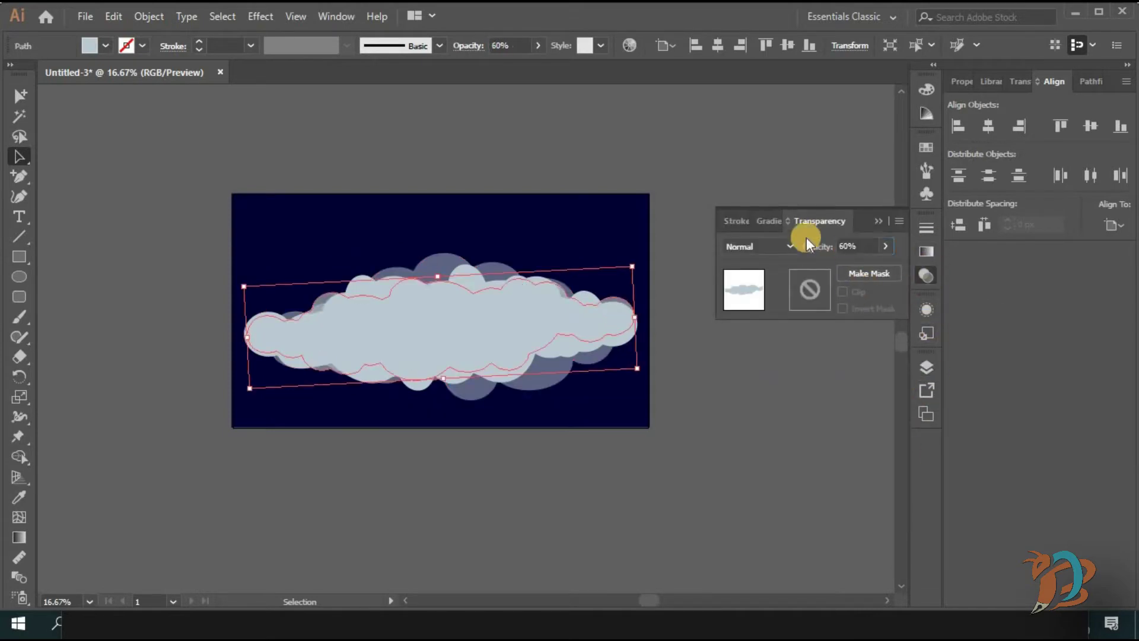
Step: Set the opacity of the middle cloud path in Layer 3 to 70%
left_click(929, 368)
left_click(872, 437)
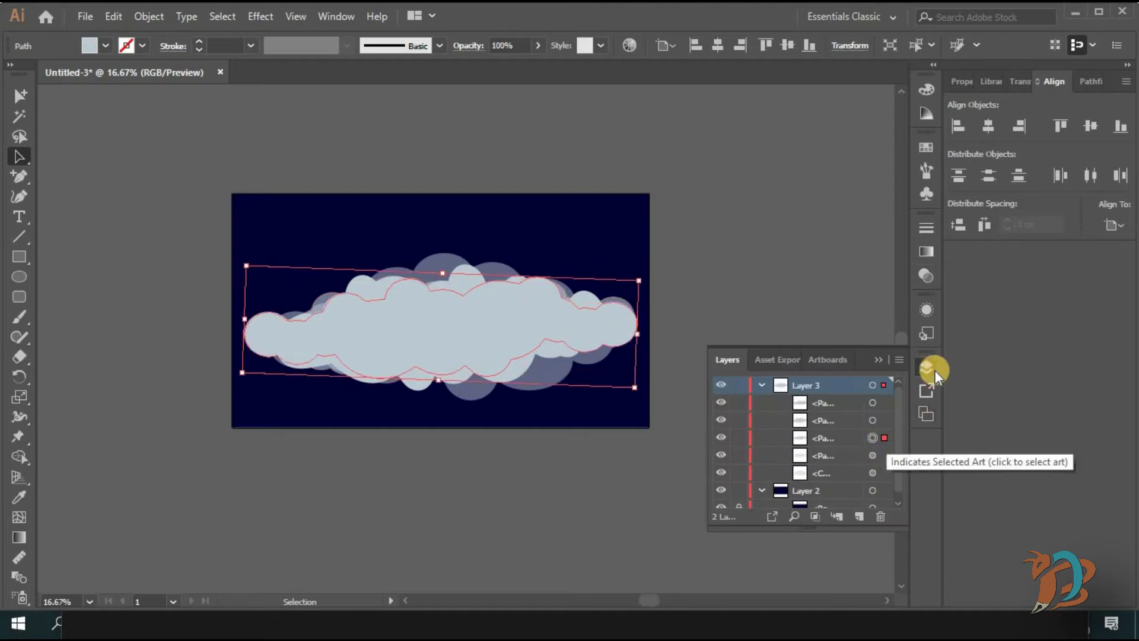
left_click(929, 277)
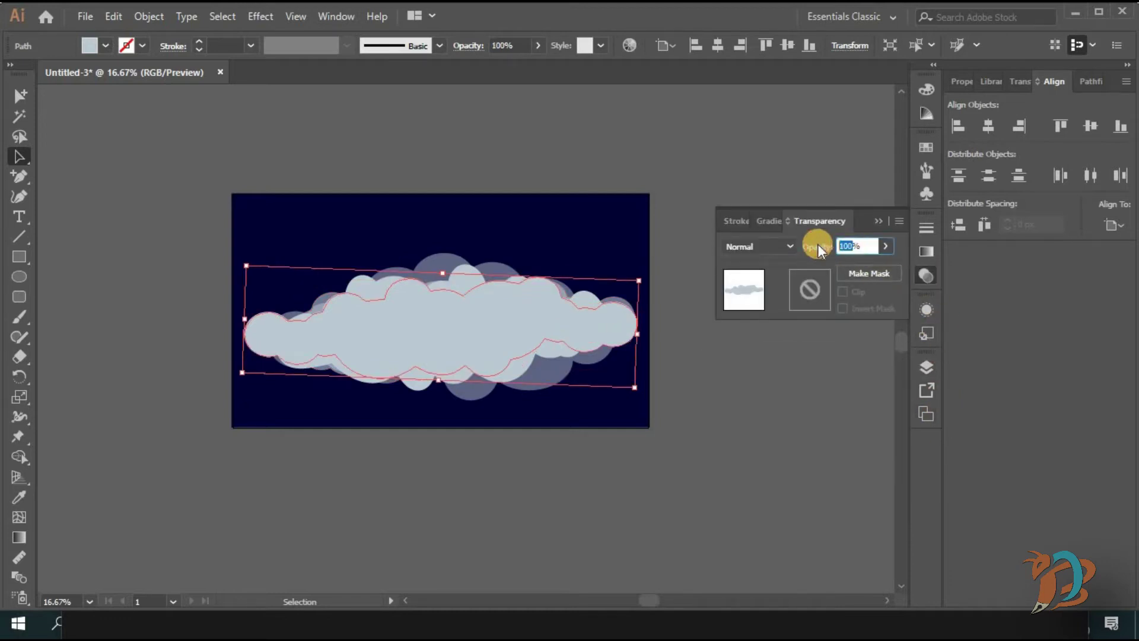
key("Return")
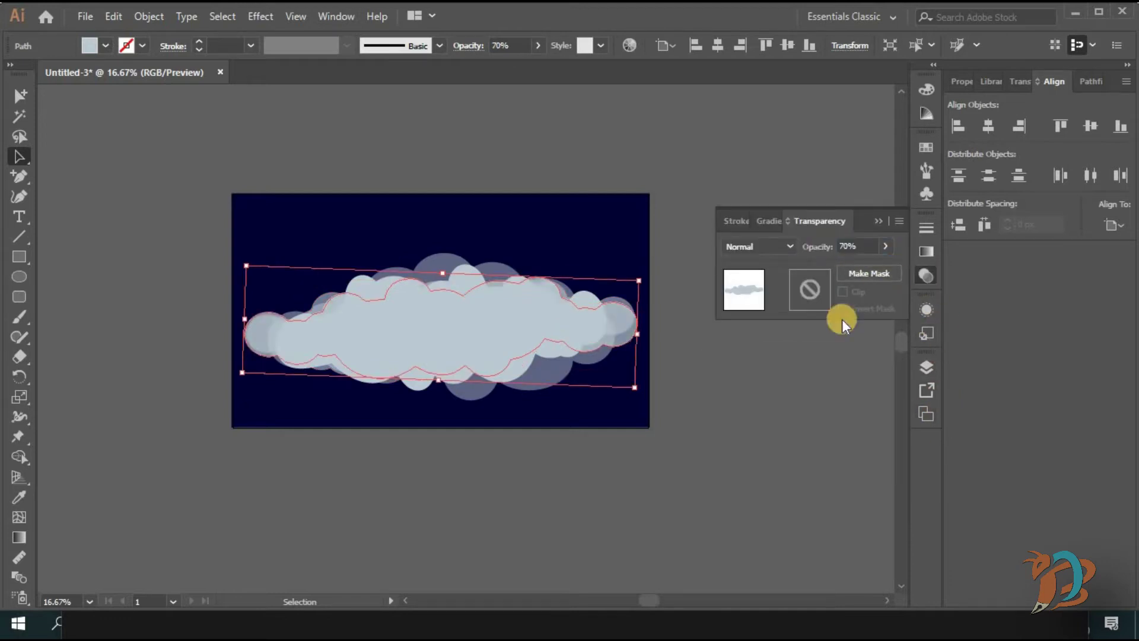
Step: Set the opacity of the second cloud path from the top of Layer 3 to 80%
left_click(929, 369)
left_click(873, 419)
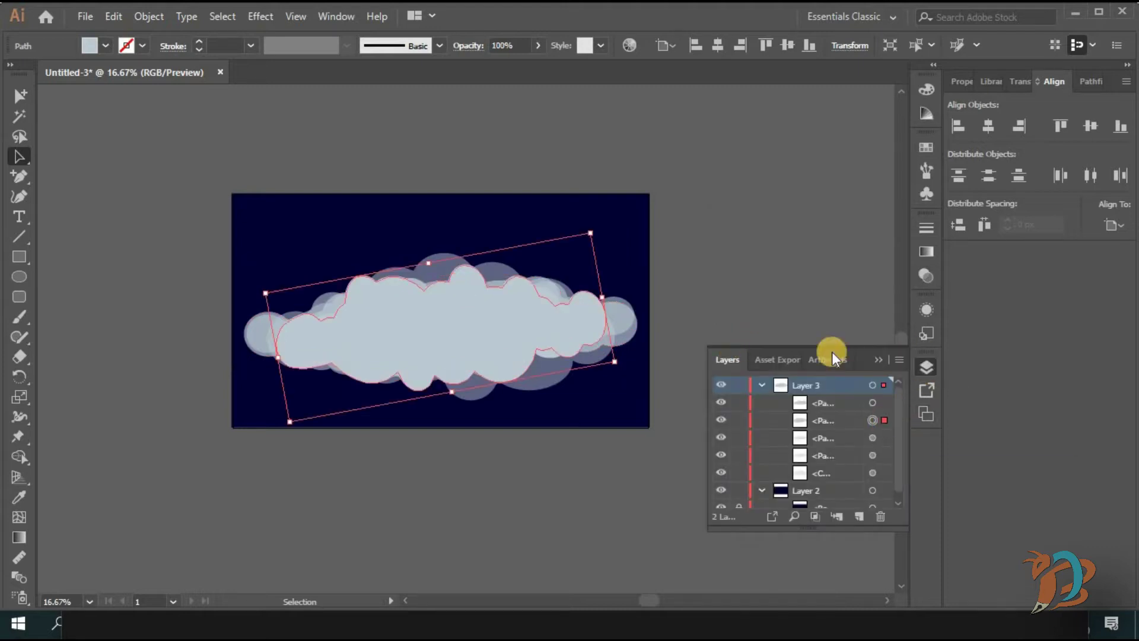
left_click(924, 277)
type("80")
key("Return")
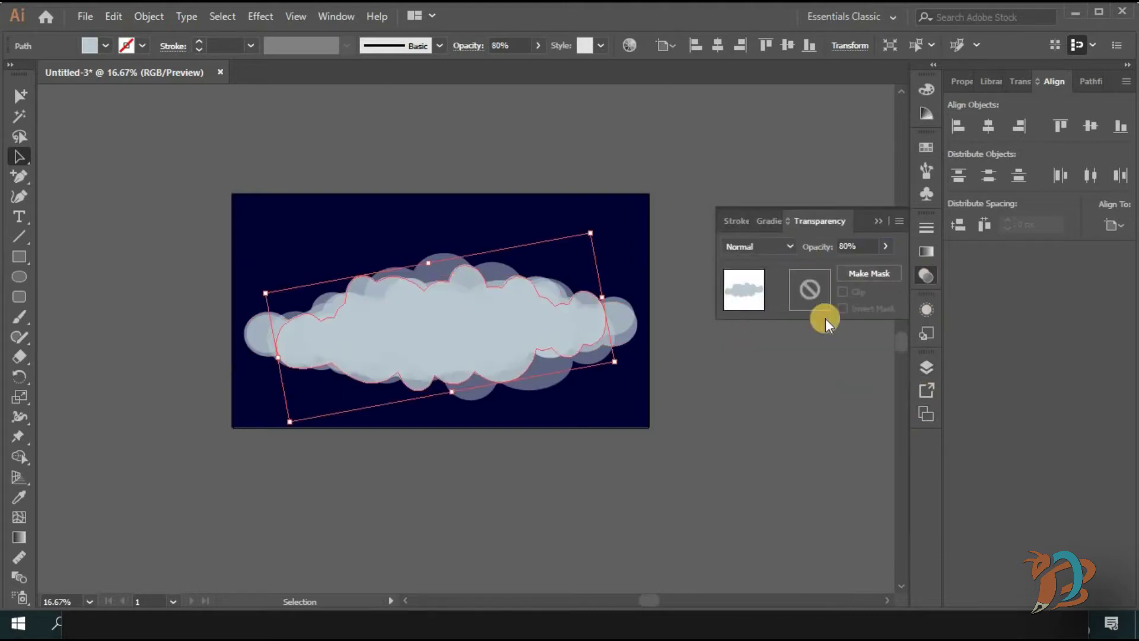
Step: Try to set the topmost cloud's opacity to 90%
left_click(841, 358)
left_click(924, 363)
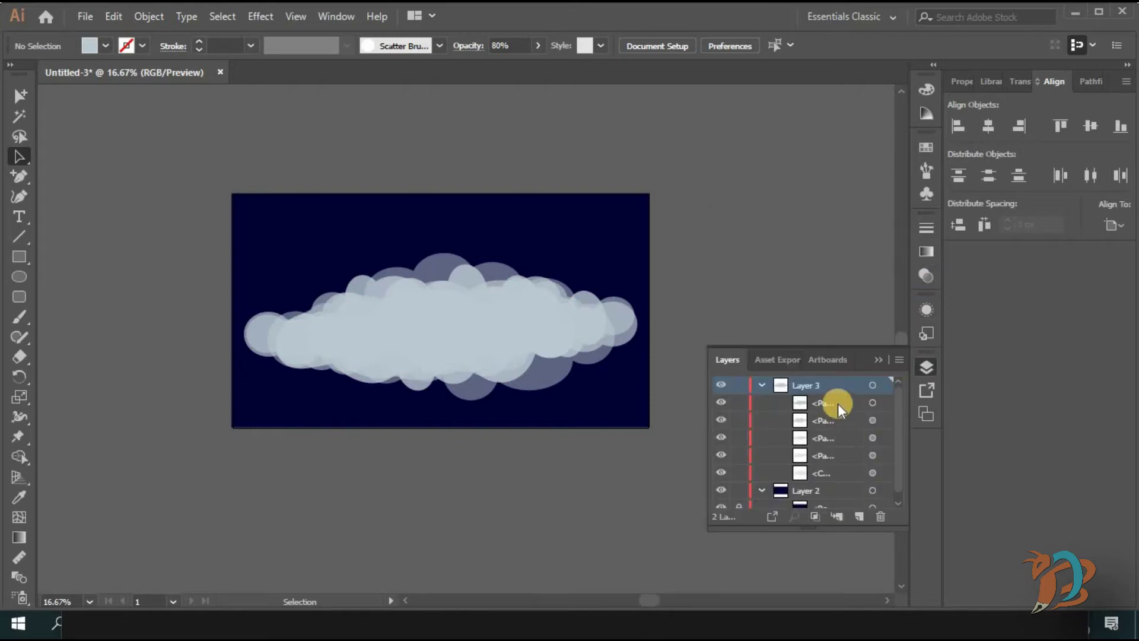
left_click(924, 277)
left_click(835, 247)
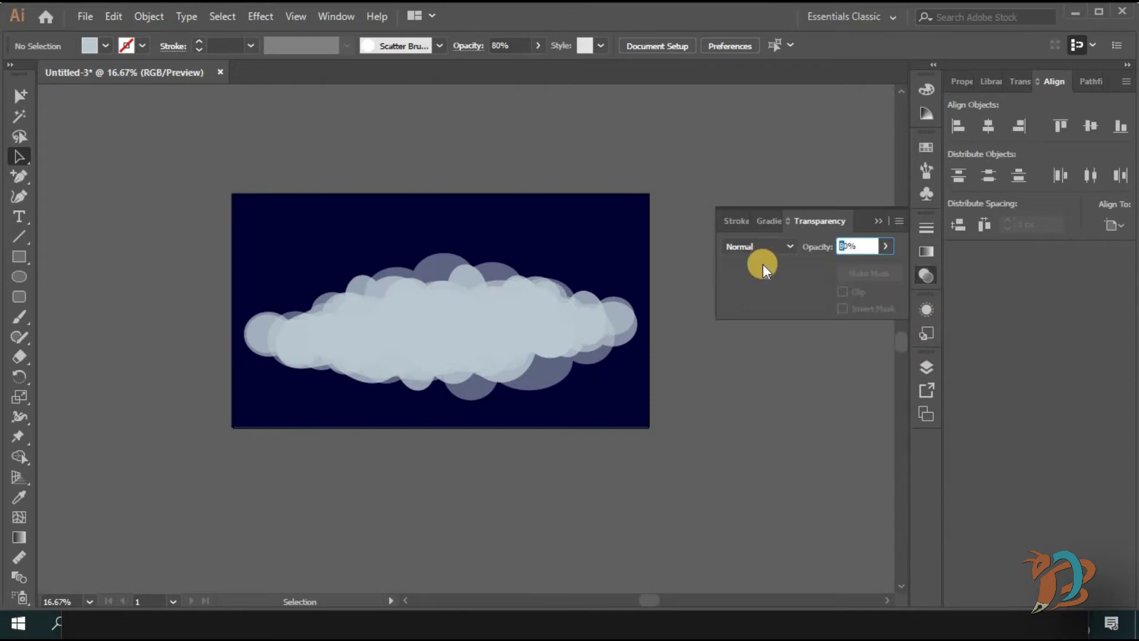
key("Return")
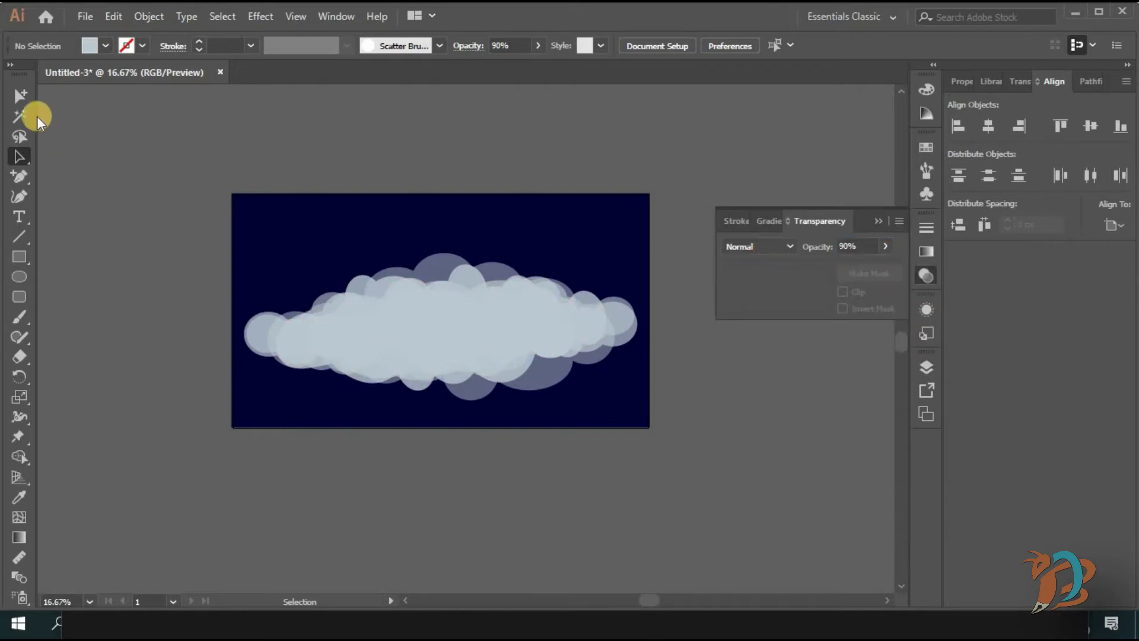
Step: Draw a closed wavy shape across the artboard's lower part with the Pen tool and fill it with the navy background colour
left_click(20, 177)
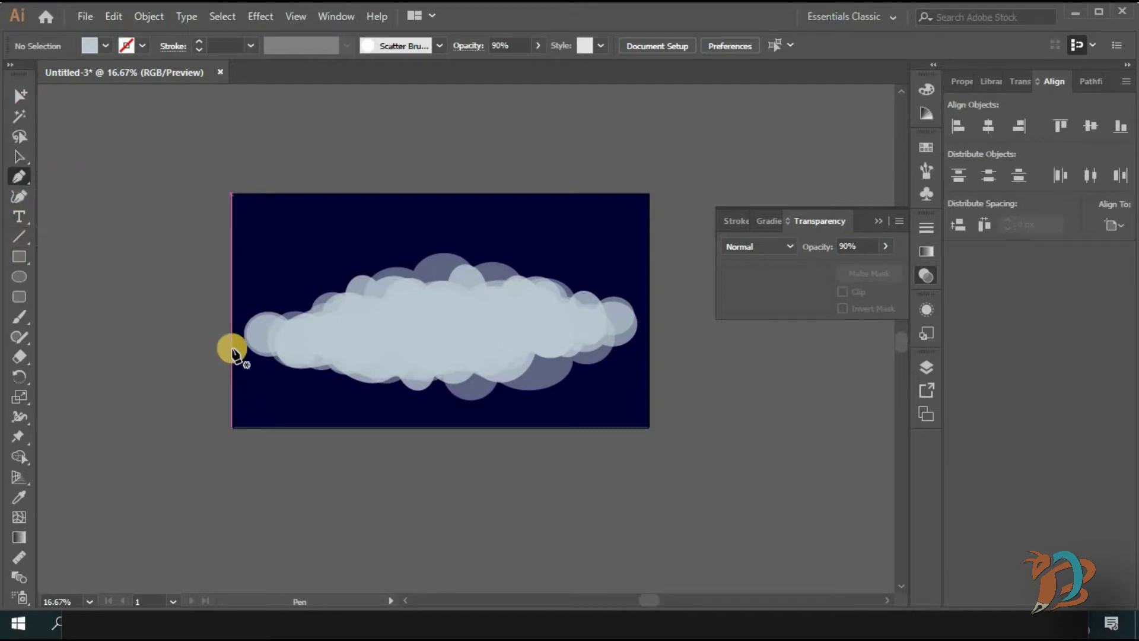
left_click(233, 369)
left_click_drag(312, 349, 362, 353)
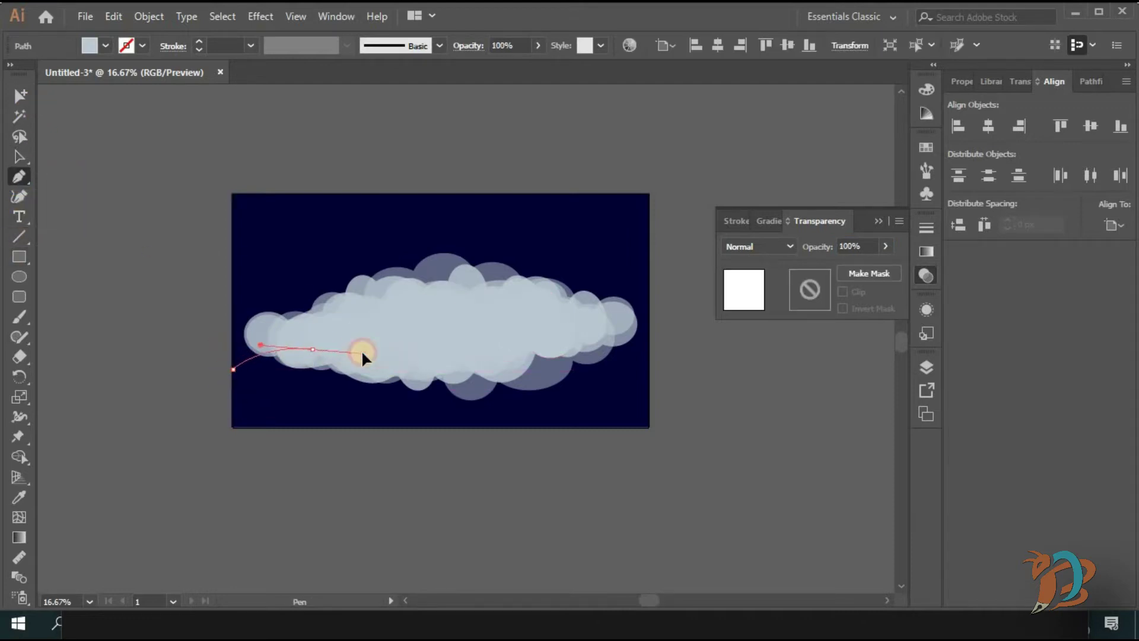
left_click_drag(412, 389, 493, 332)
left_click(540, 330)
left_click_drag(591, 346, 652, 324)
left_click(649, 427)
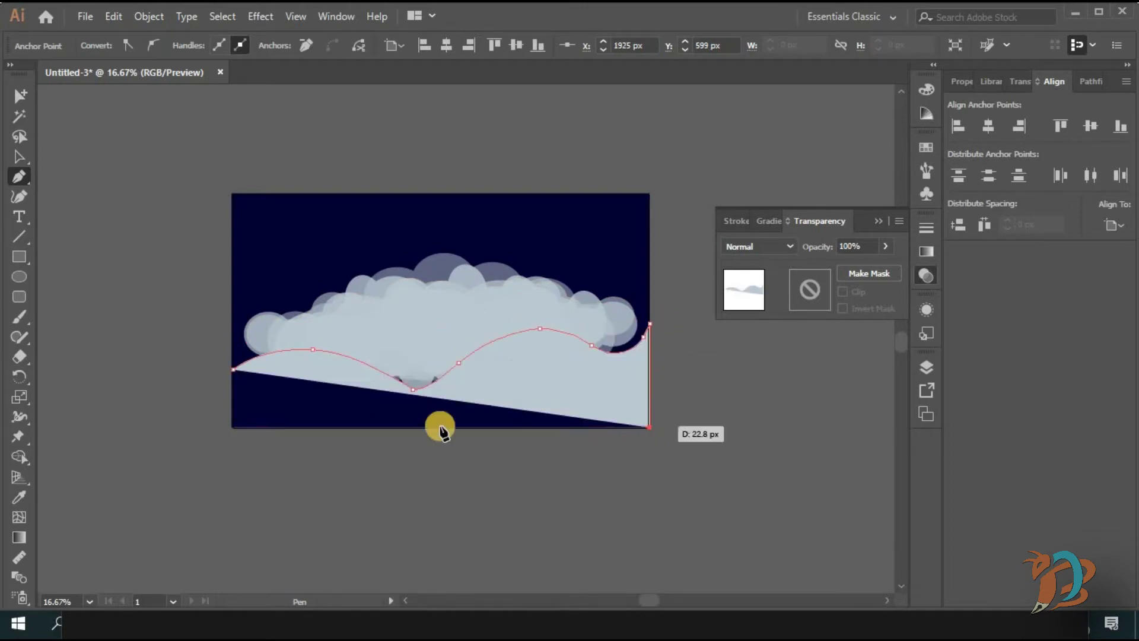
left_click(232, 427)
left_click(232, 370)
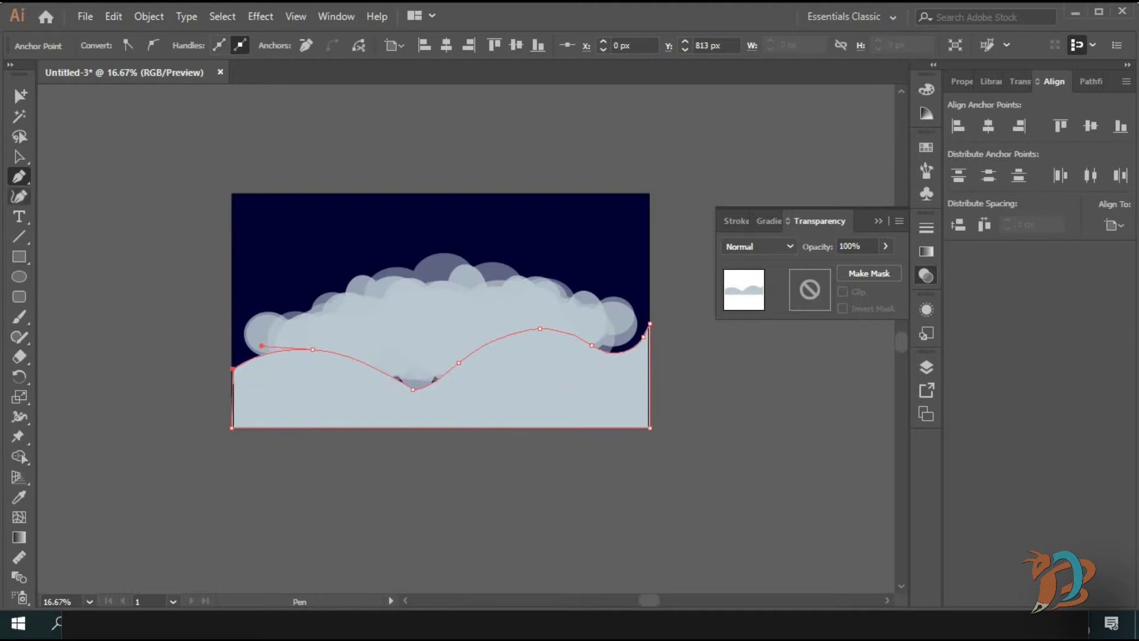
left_click(19, 497)
left_click(262, 279)
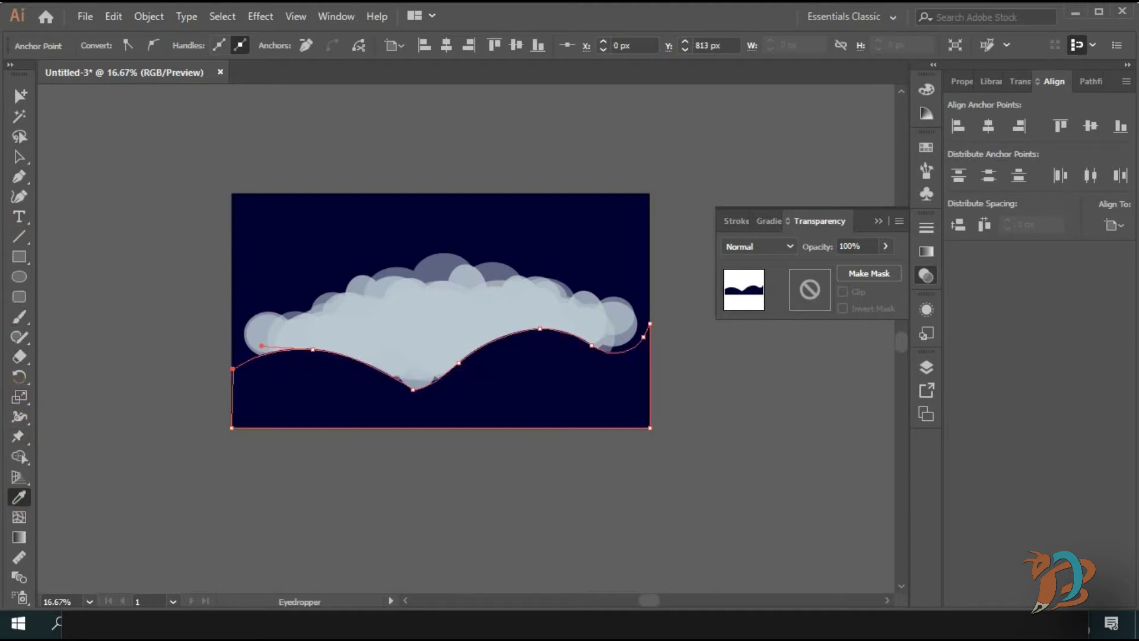
Step: Spread the stacked clouds by shifting individual shapes down and sideways, lowering the 80% cloud behind the navy wave
left_click(527, 294)
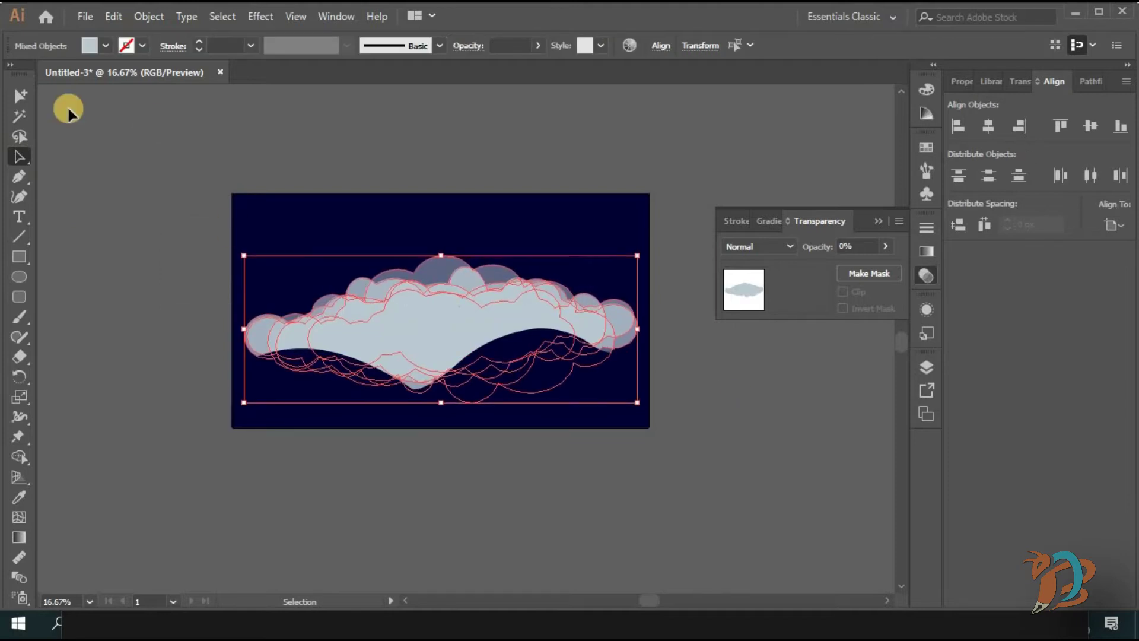
left_click(77, 146)
left_click_drag(438, 317, 438, 338)
left_click_drag(496, 311, 496, 317)
left_click_drag(452, 262, 443, 278)
left_click_drag(367, 309, 312, 324)
left_click_drag(585, 325, 595, 325)
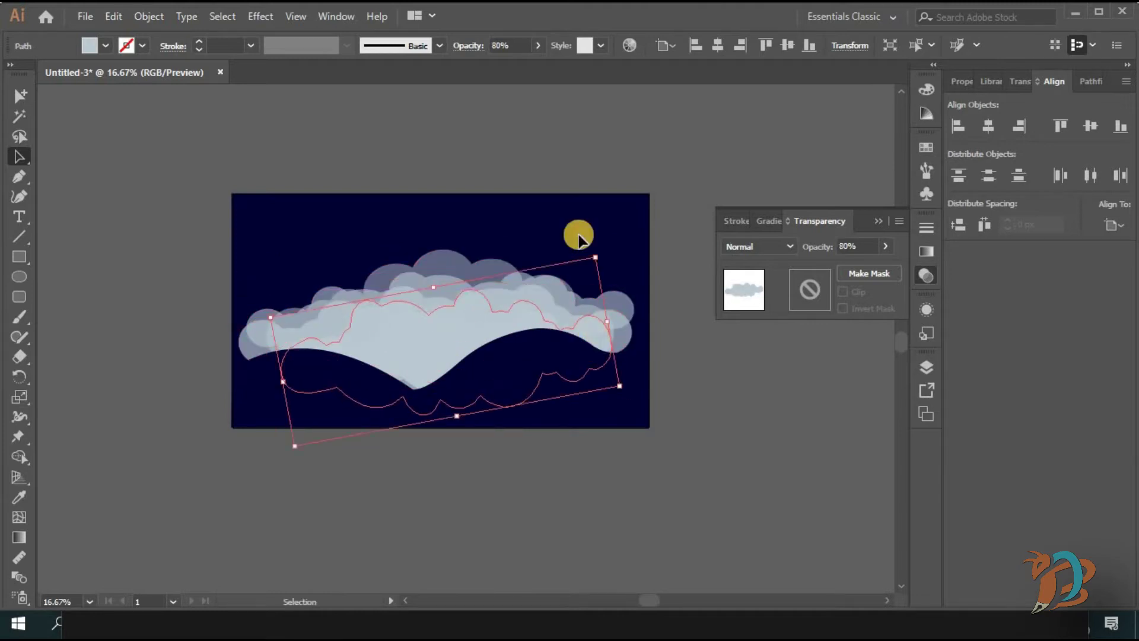
Step: Shift the more transparent clouds, including the 50% and 70% ones, slightly upward to stagger their outlines above the front clouds
left_click(698, 183)
left_click_drag(379, 277, 373, 267)
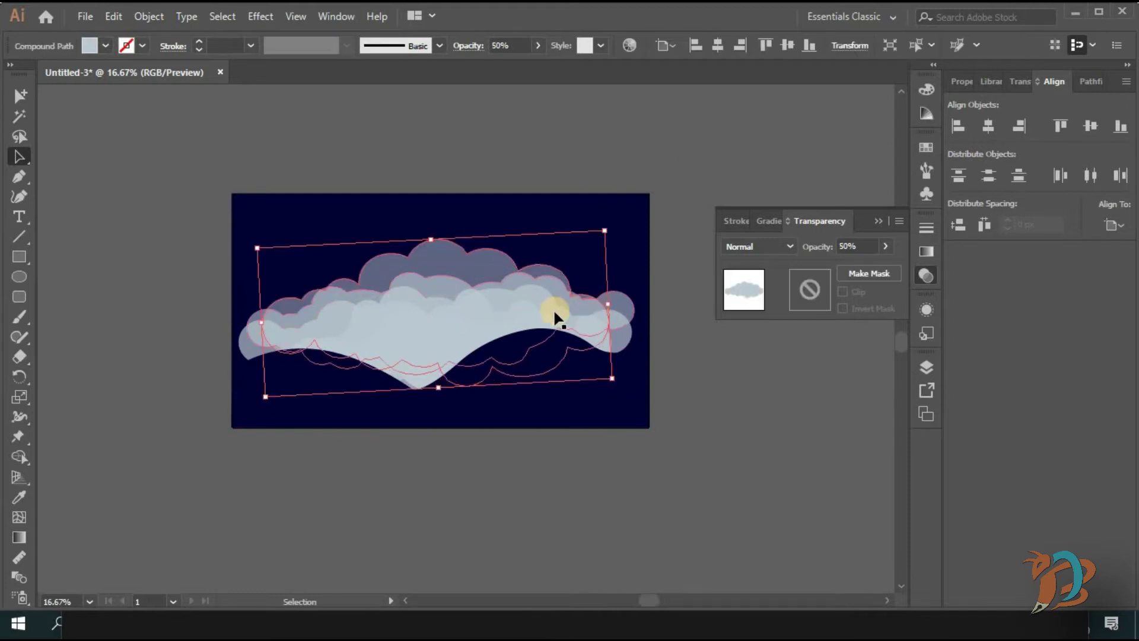
left_click_drag(439, 287, 439, 276)
left_click_drag(416, 295, 416, 286)
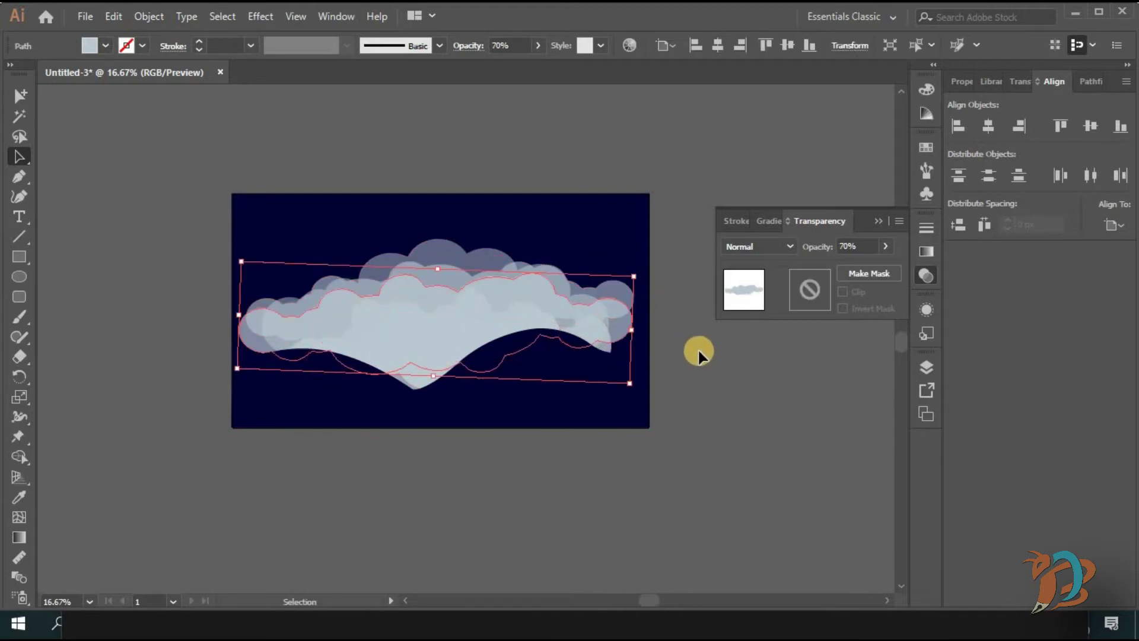
left_click(677, 343)
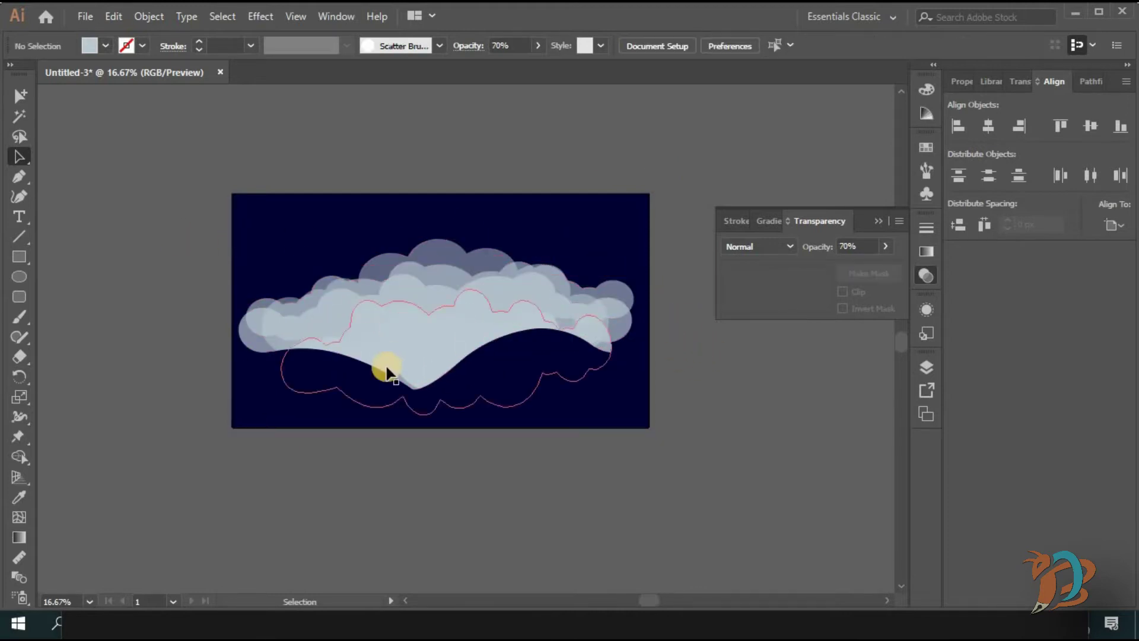
Step: Move the navy wave shape slightly upward over the lower edge of the clouds
left_click(391, 375)
left_click_drag(439, 321, 437, 305)
left_click(740, 407)
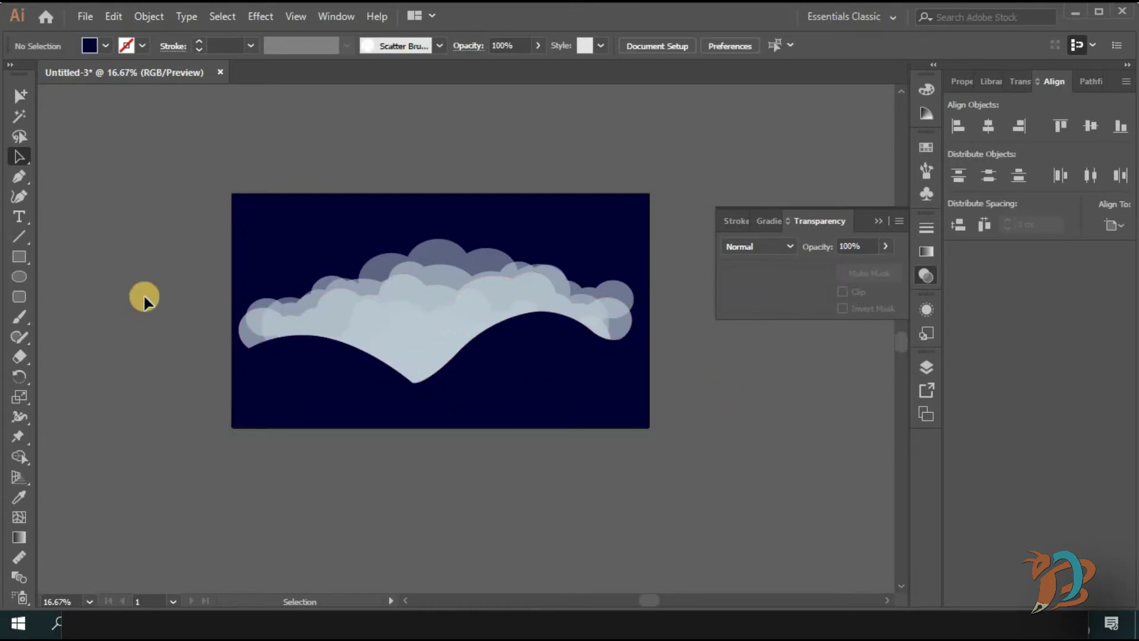
Step: Draw a large circle over the centre of the clouds with the Ellipse tool and fill it with the pale blue-grey swatch
left_click(19, 276)
left_click_drag(381, 223, 445, 280)
key("ctrl+z")
left_click_drag(380, 218, 499, 333)
left_click(89, 46)
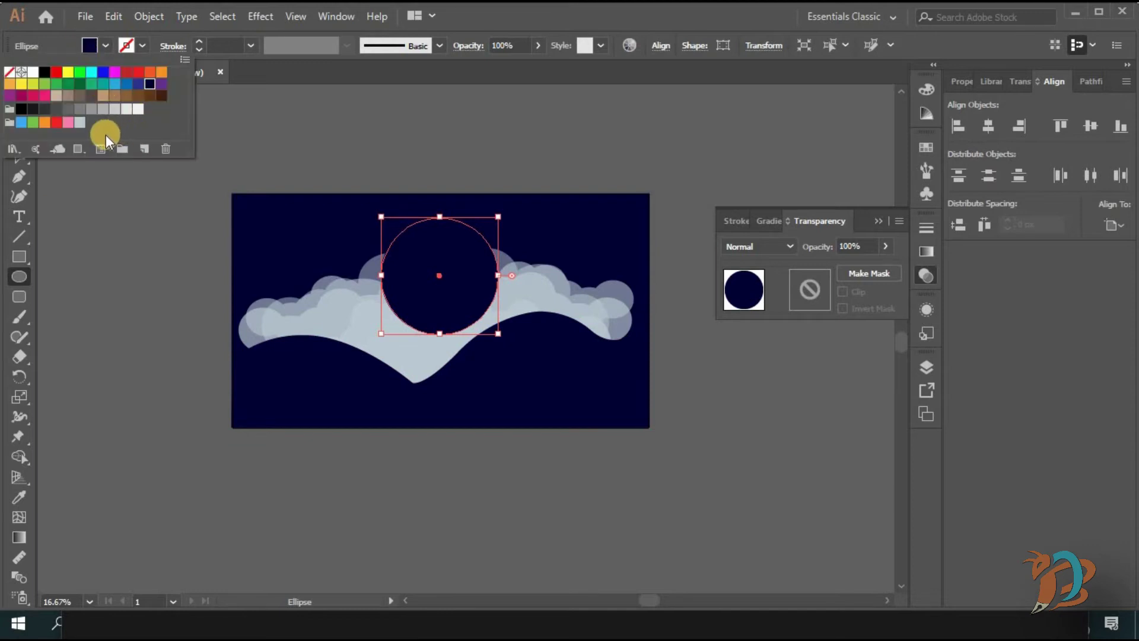
left_click(79, 122)
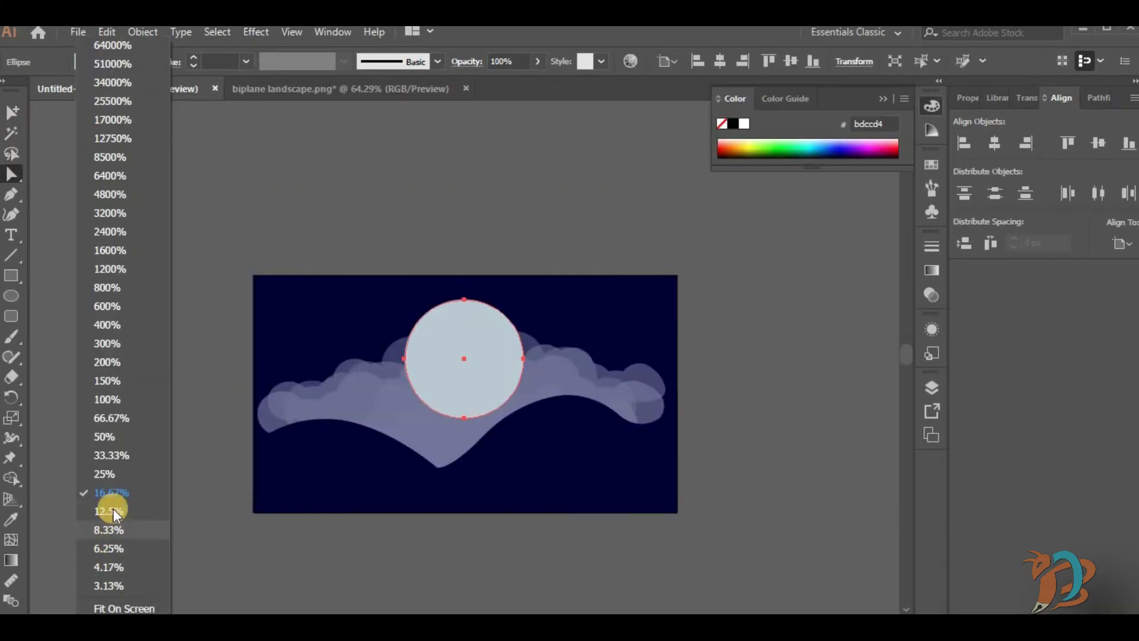
Step: Scale the pale moon circle down slightly about its centre at 25% zoom
left_click(112, 510)
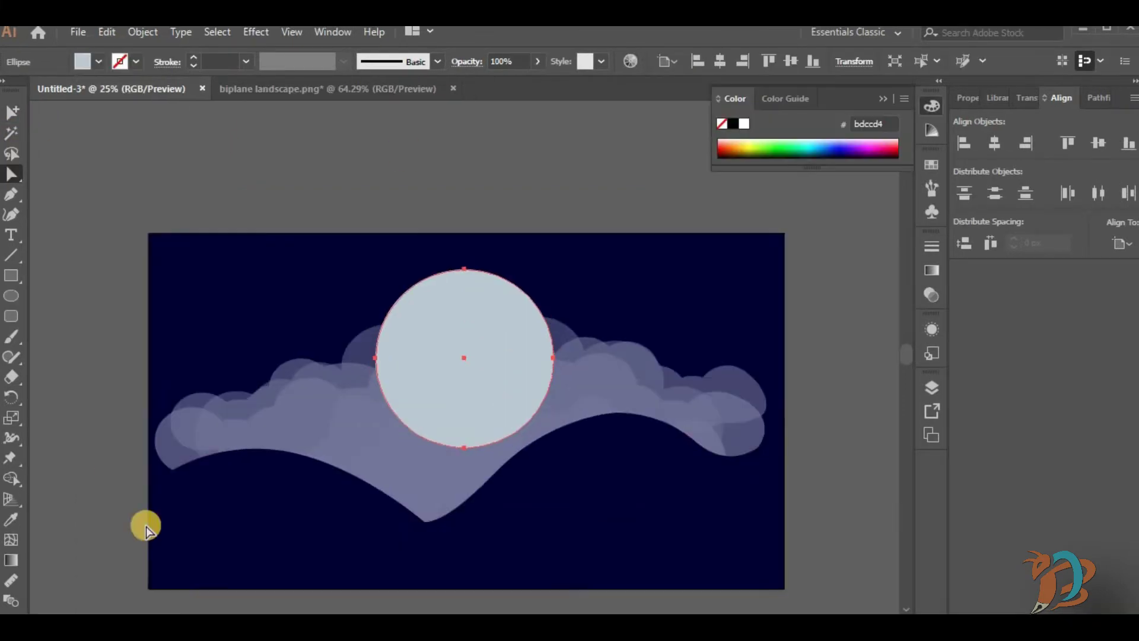
left_click_drag(905, 351, 905, 359)
right_click(8, 172)
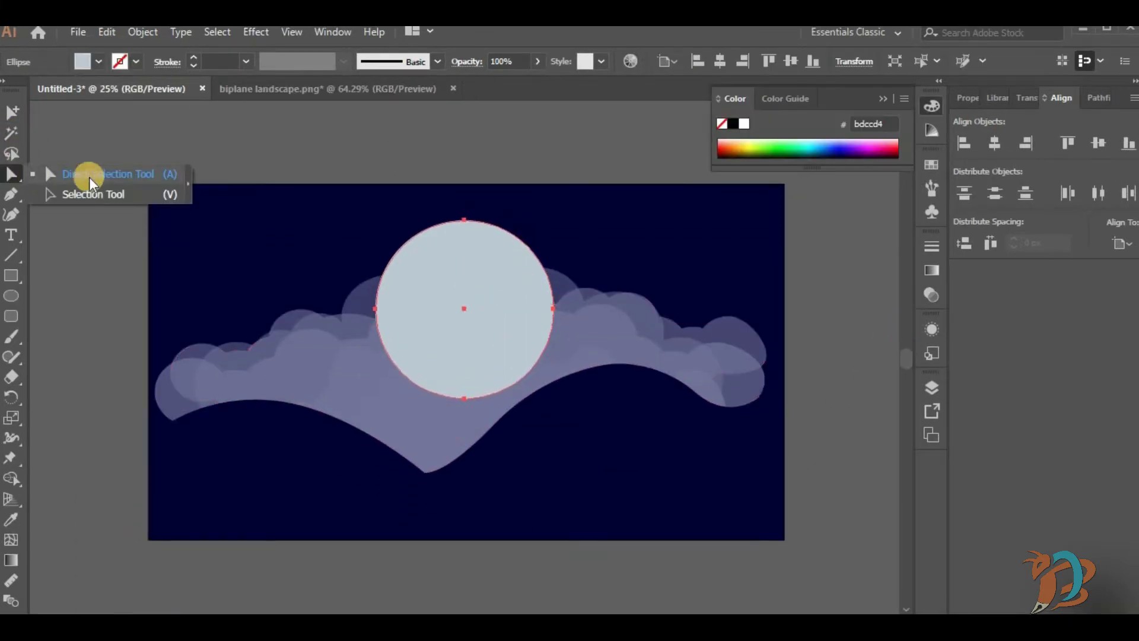
left_click(110, 193)
left_click_drag(555, 221, 540, 229)
left_click(810, 365)
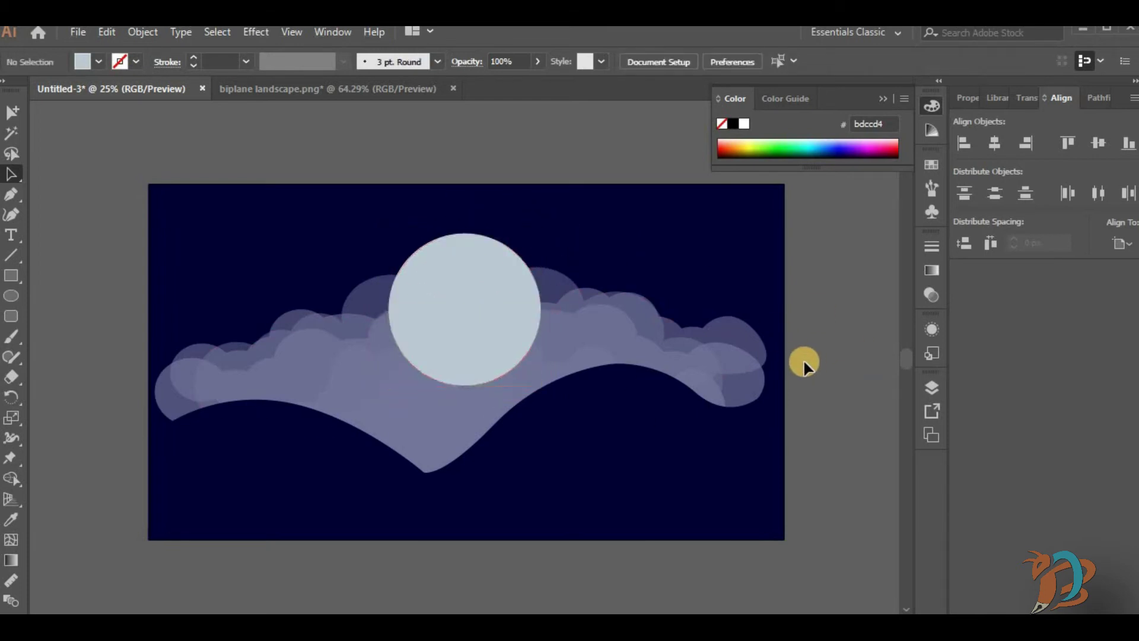
Step: Offset the moon circle's path by 45 px with miter joins to create a first ring
left_click(456, 289)
left_click(80, 34)
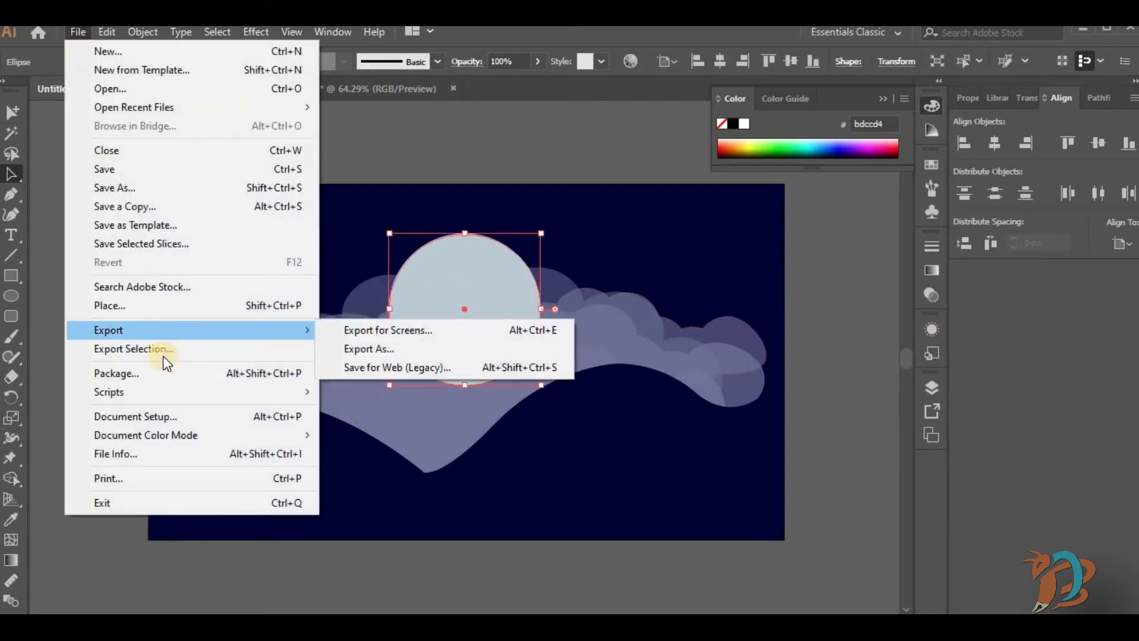
left_click(121, 33)
mouse_move(143, 31)
mouse_move(356, 404)
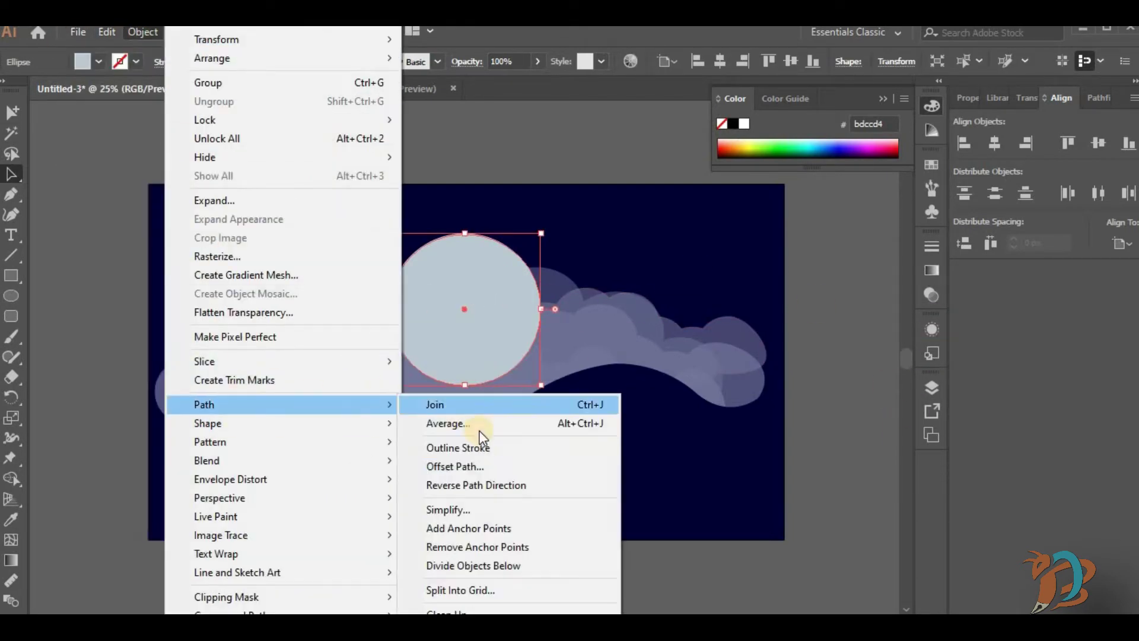
left_click(494, 465)
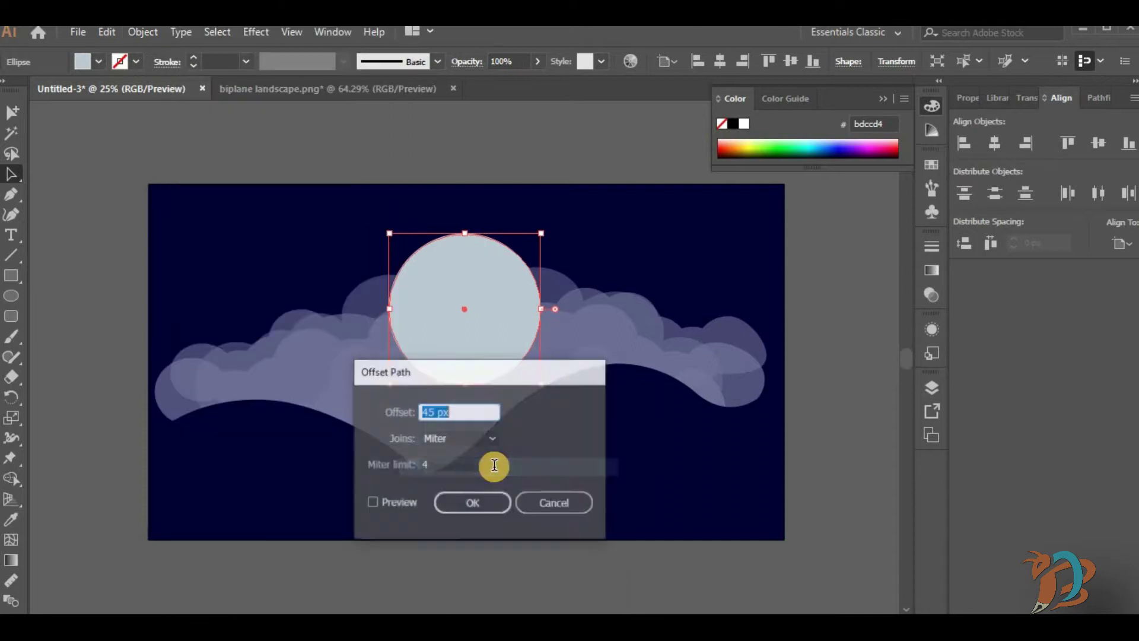
left_click(484, 509)
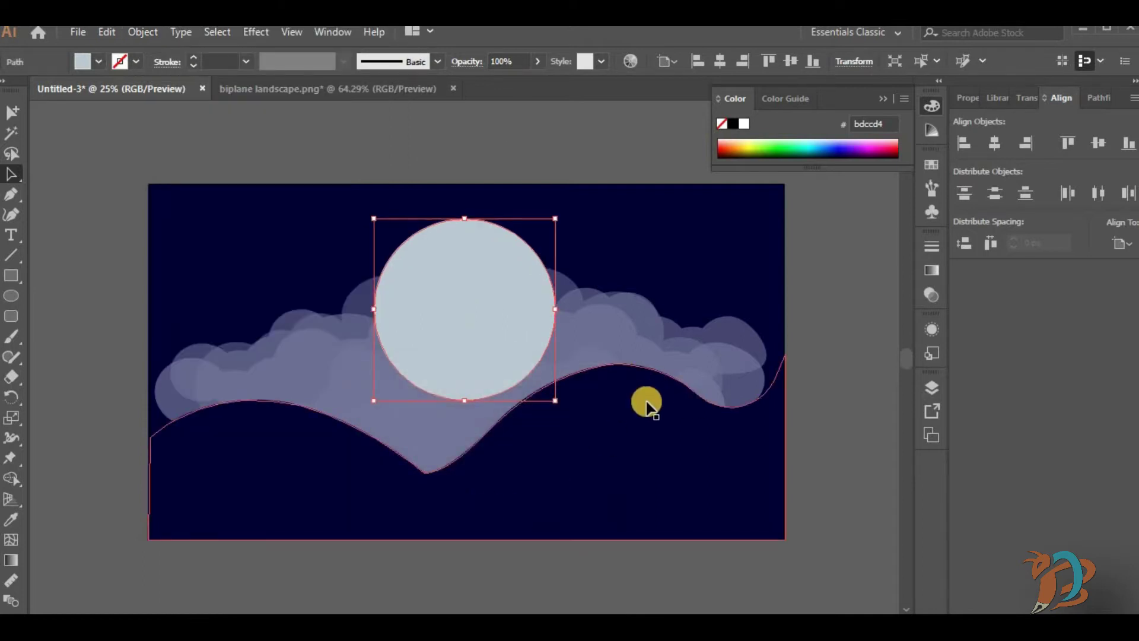
Step: Offset the enlarged circle's path by another 45 px to create a second ring around the moon
left_click(544, 339)
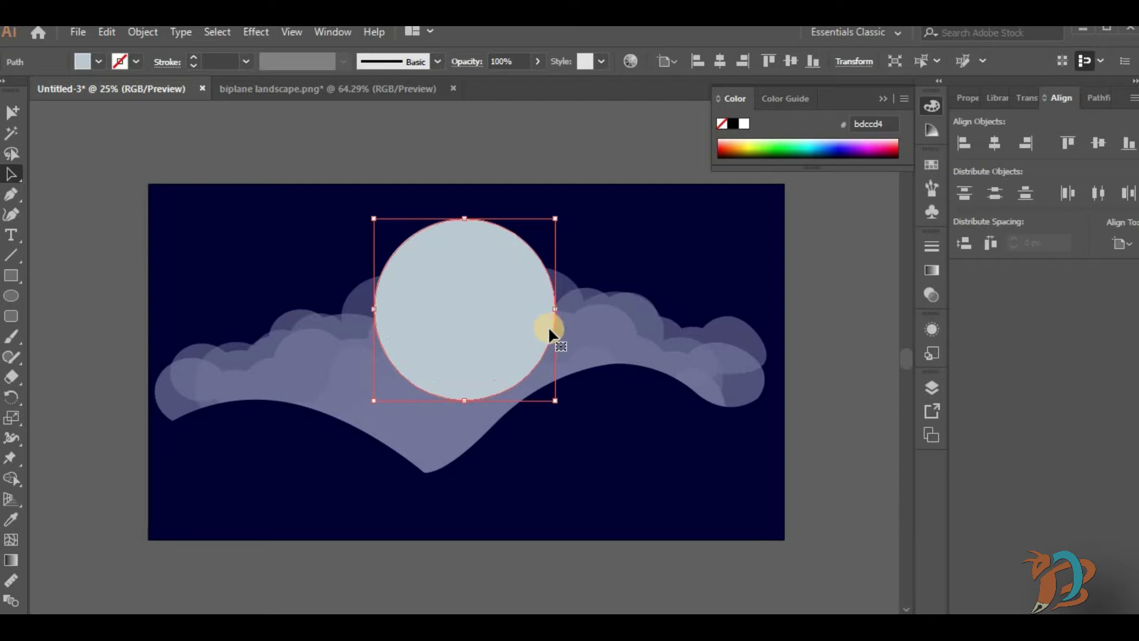
left_click(78, 31)
mouse_move(112, 38)
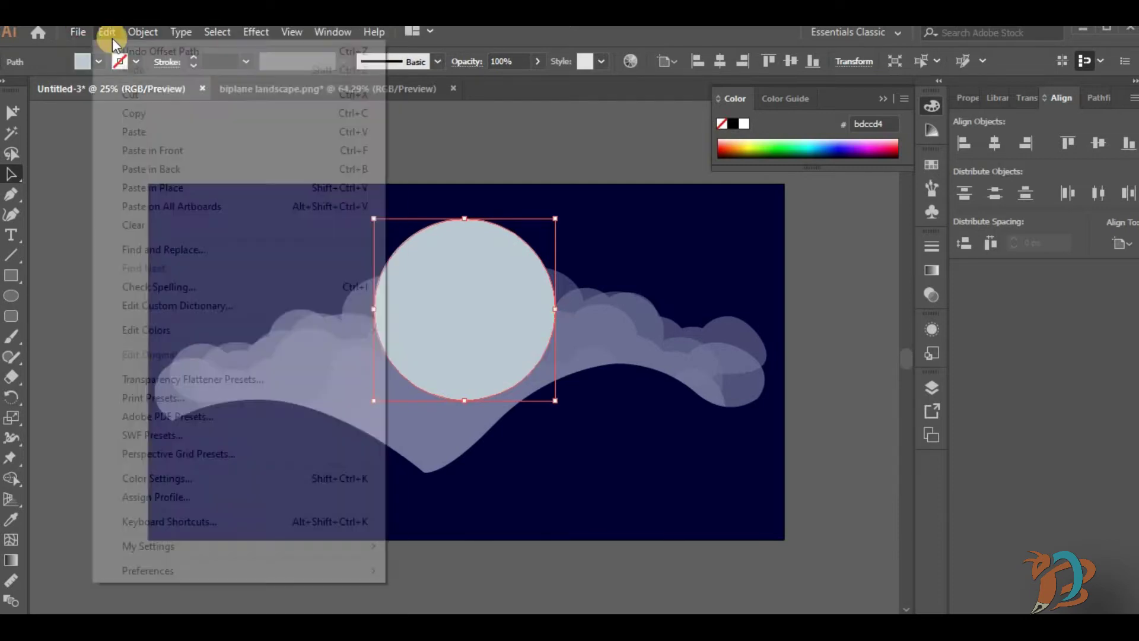
mouse_move(203, 402)
left_click(484, 467)
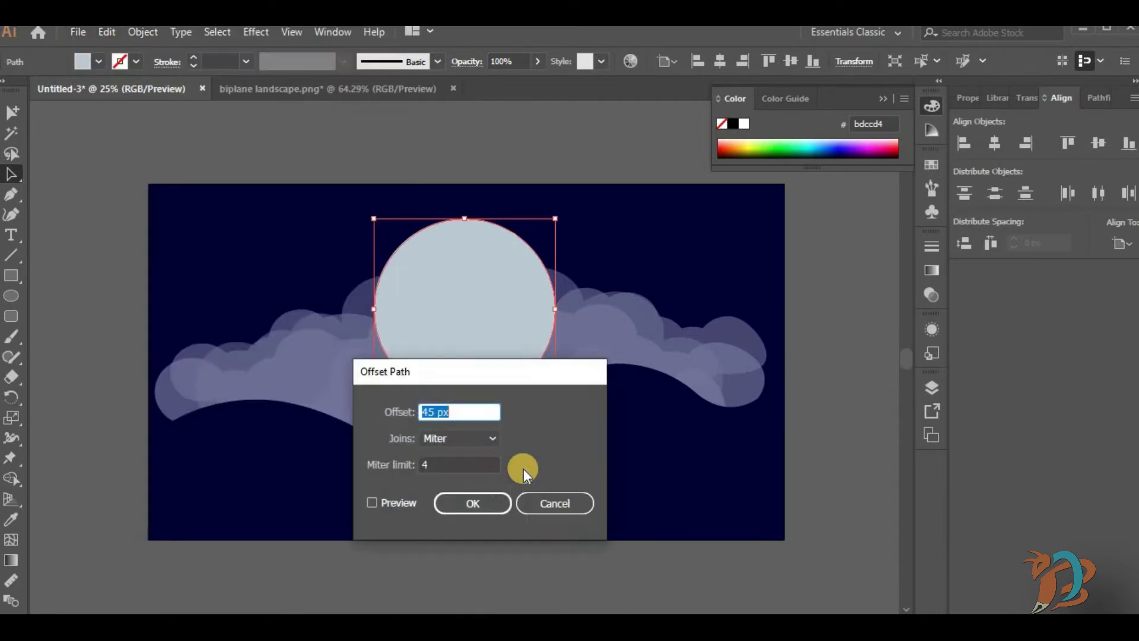
left_click(493, 502)
left_click(474, 479, "shift")
Step: Apply Offset Path once more to the outermost circle to create a third ring
left_click(142, 32)
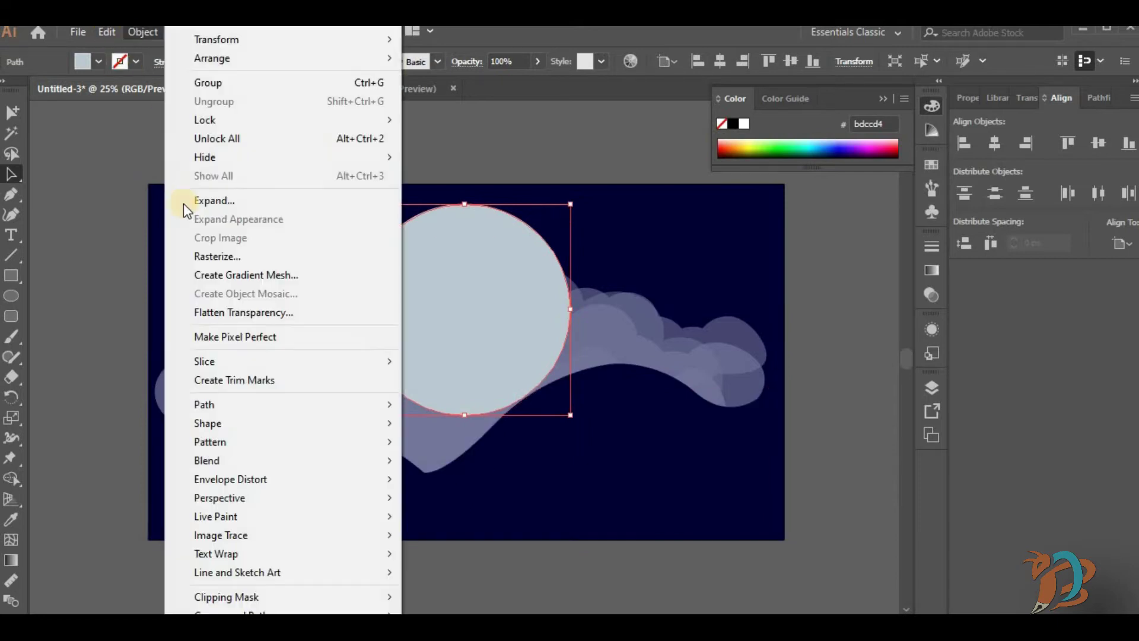
mouse_move(261, 404)
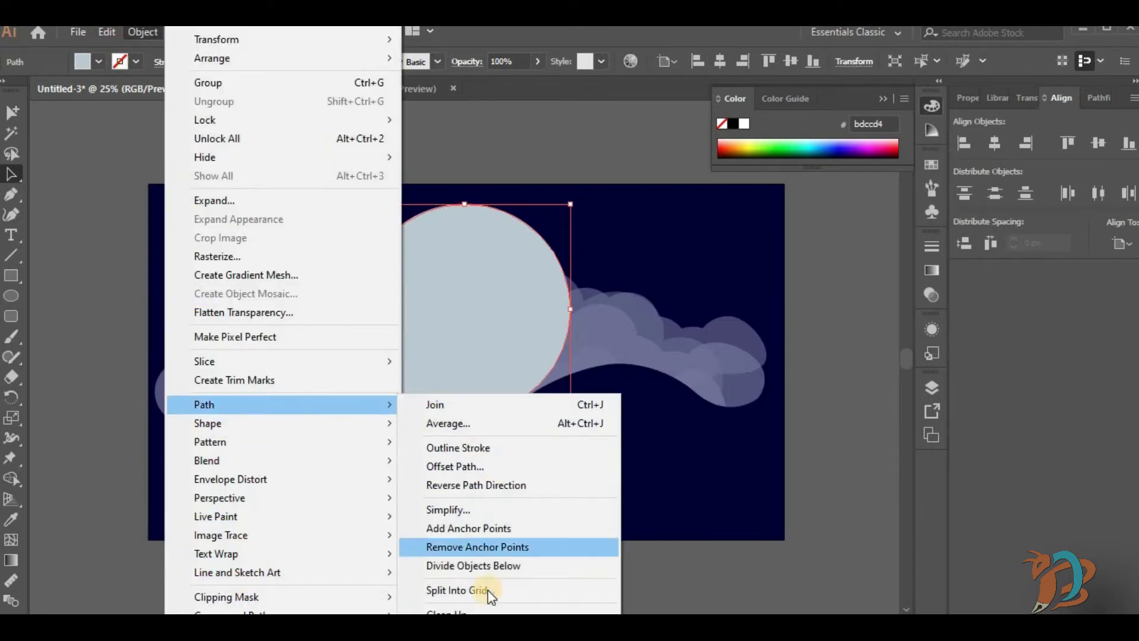
left_click(502, 461)
key("Return")
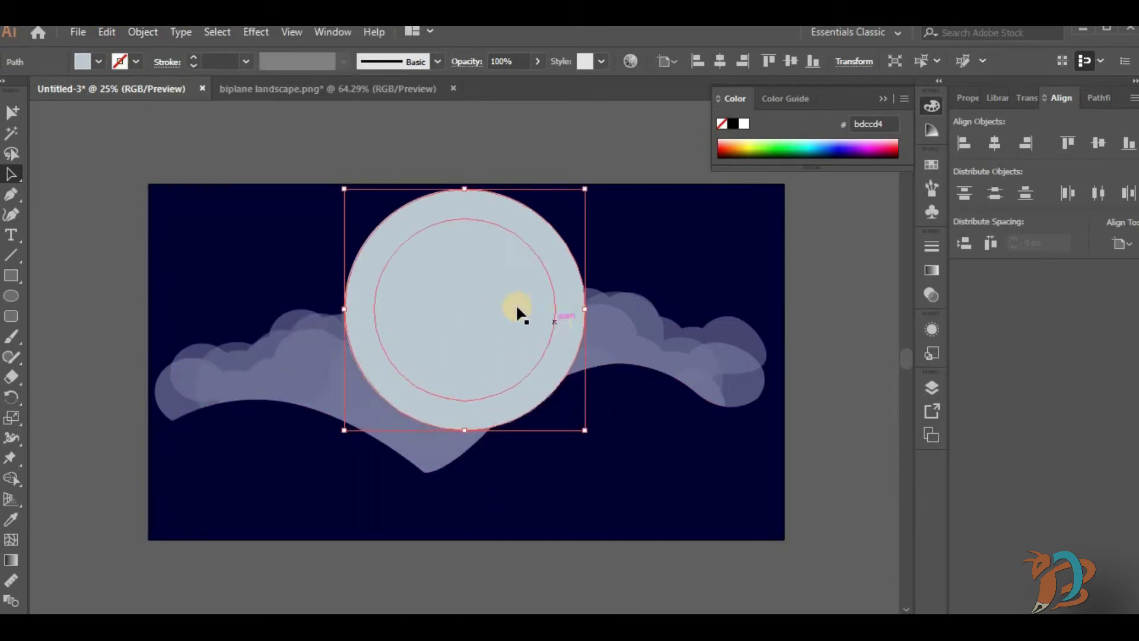
Step: Select all four concentric moon circles, scale them down together and reposition them over the centre of the clouds
left_click_drag(538, 302, 547, 303)
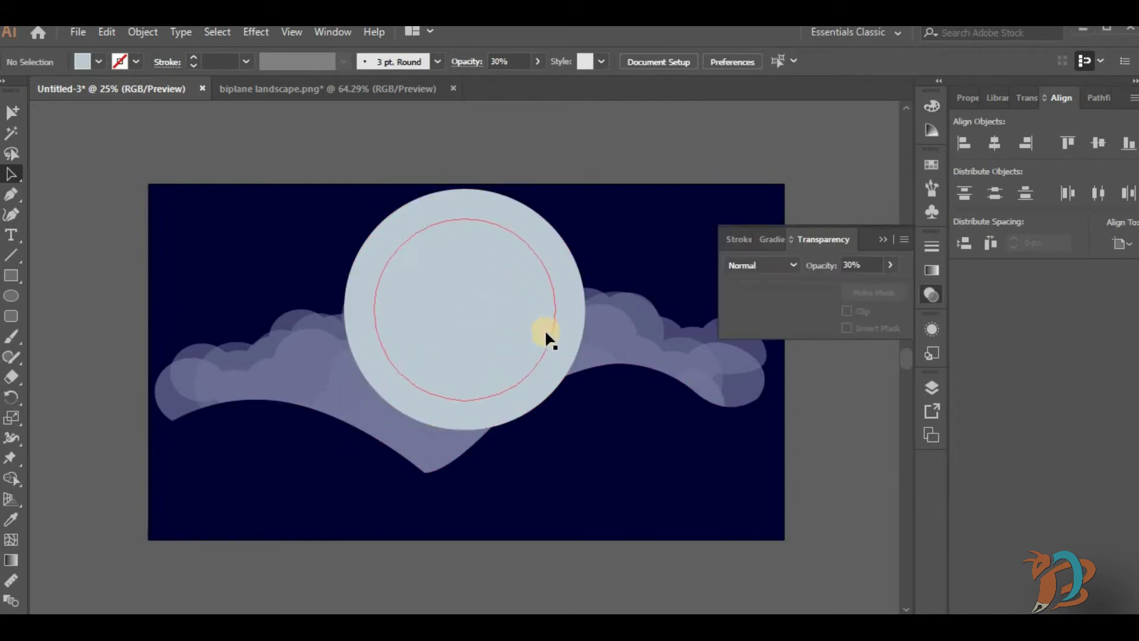
left_click(503, 320)
left_click(544, 335, "shift")
left_click(567, 339, "shift")
left_click(576, 335, "shift")
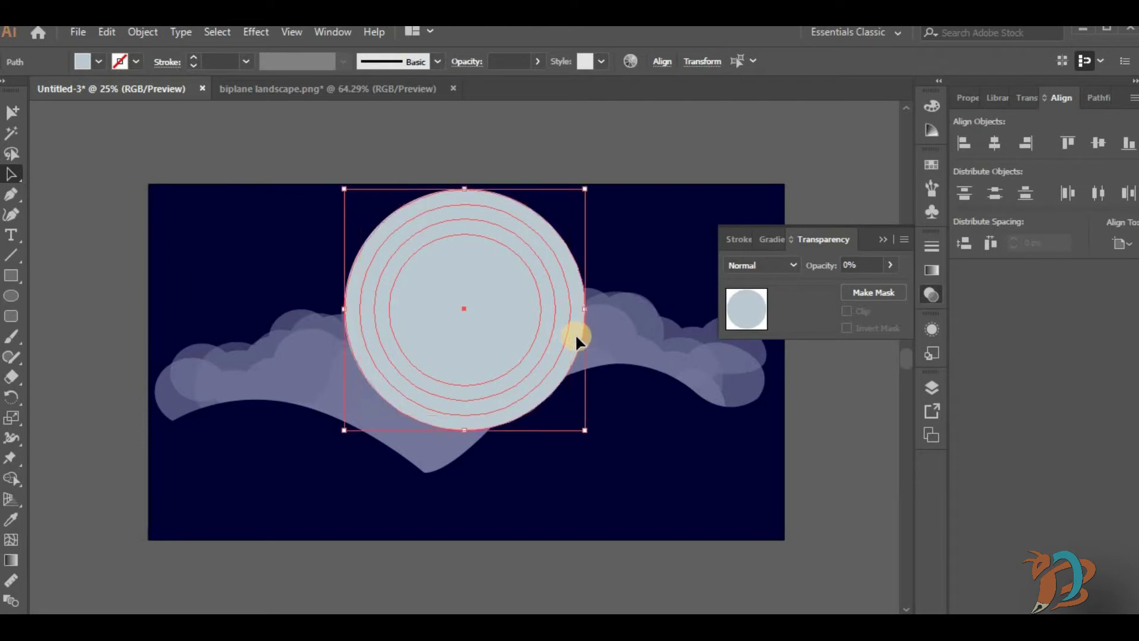
left_click_drag(584, 429, 553, 389)
left_click_drag(483, 257, 509, 262)
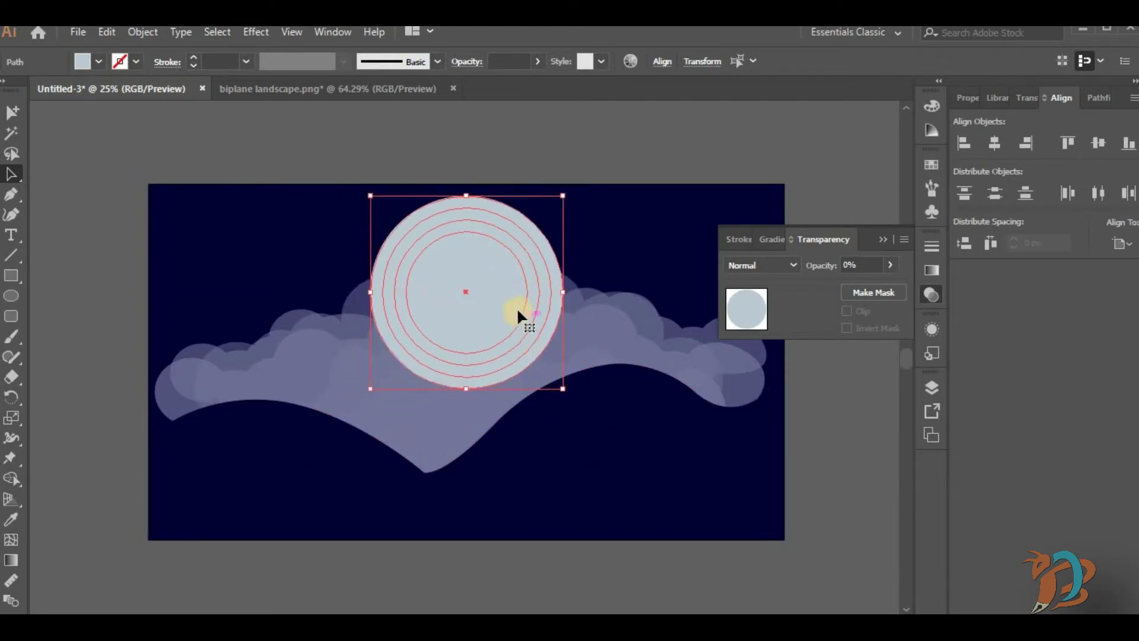
left_click_drag(517, 308, 516, 327)
left_click(900, 391)
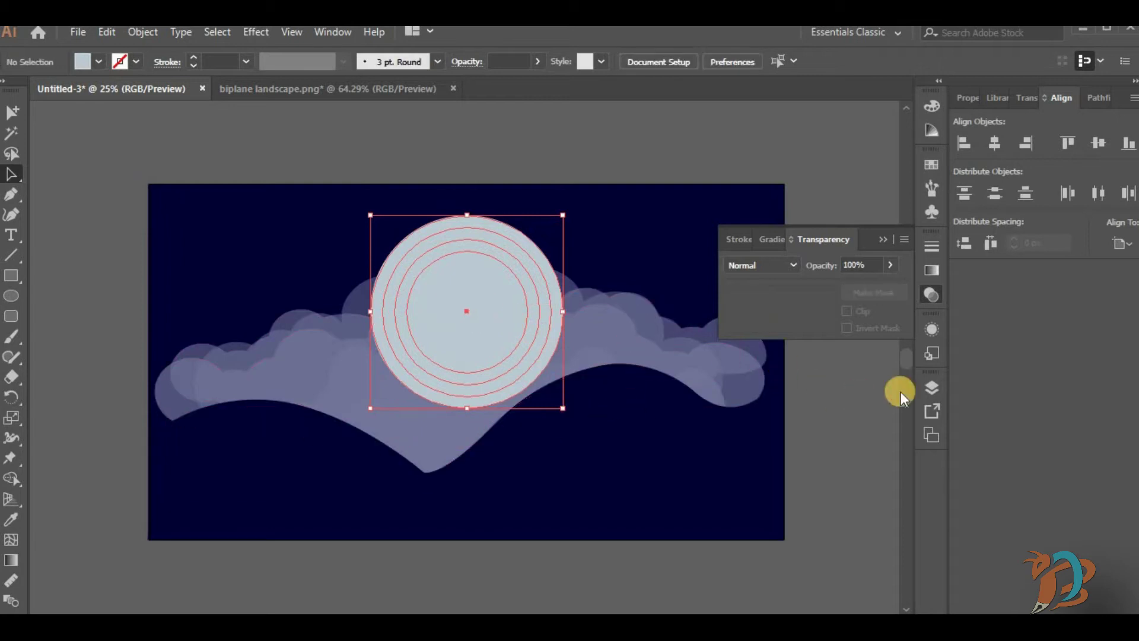
Step: Select all five cloud shapes through the layer list and nudge them downward together
left_click(930, 387)
scroll(905, 486, "down", 5)
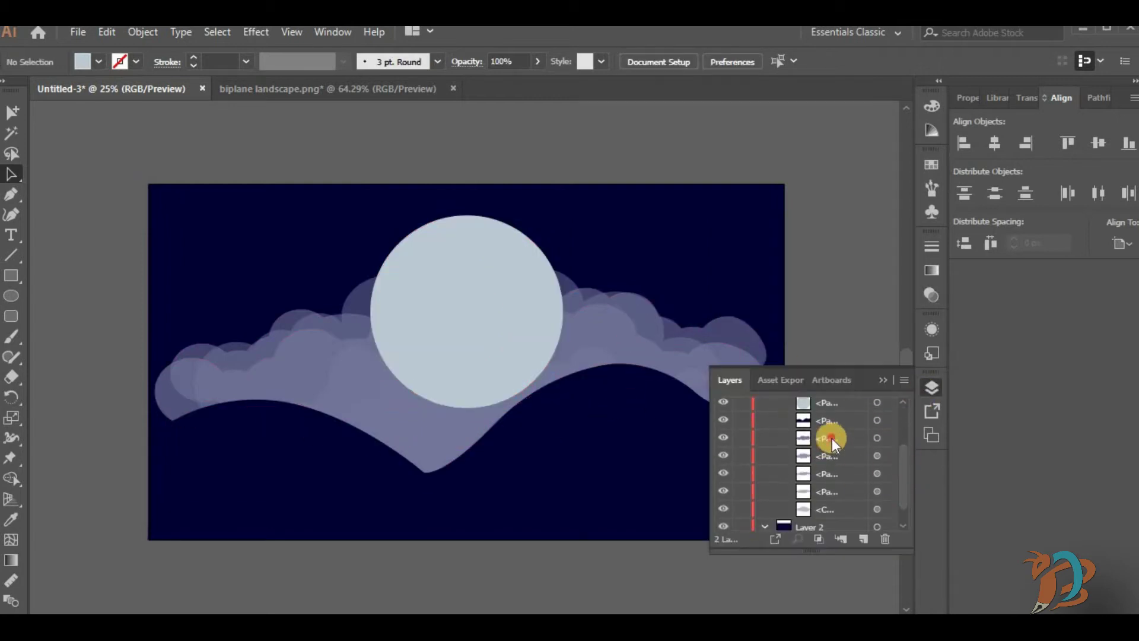
left_click(832, 438)
left_click(844, 507, "shift")
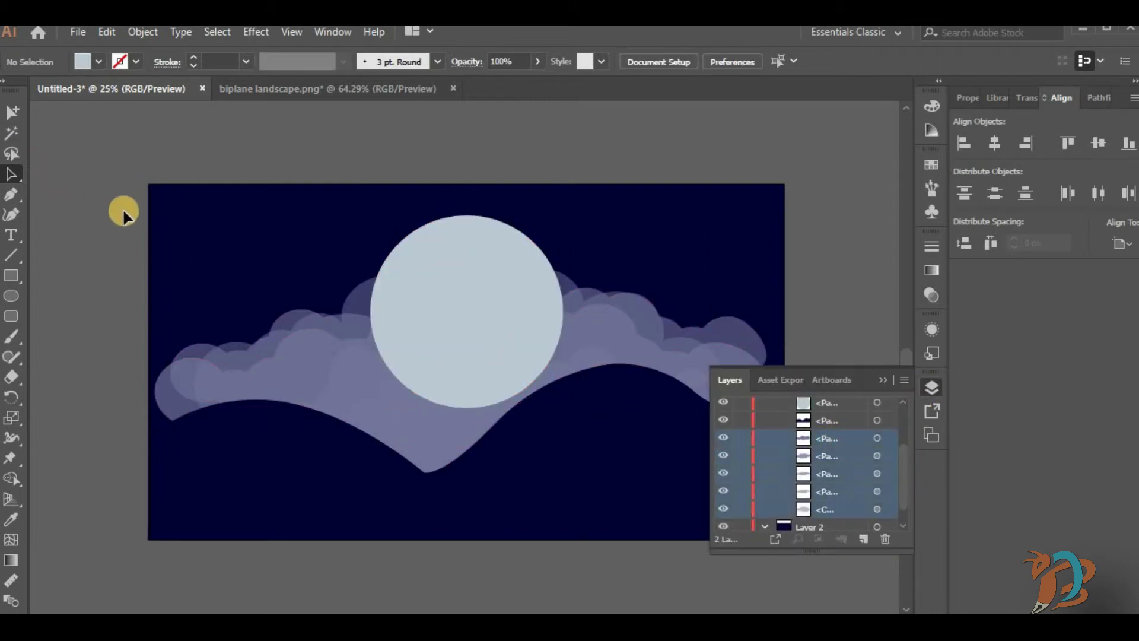
left_click(889, 436)
left_click(893, 456, "shift")
left_click(892, 474, "shift")
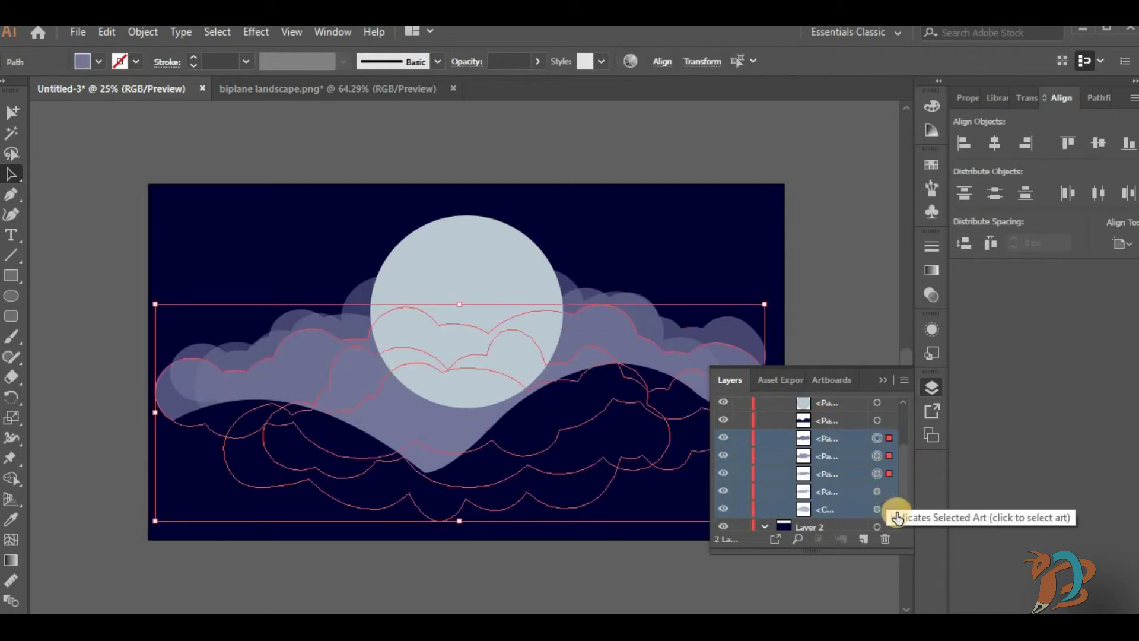
left_click(890, 491, "shift")
left_click(890, 509, "shift")
scroll(908, 504, "down", 1)
key("shift+Down")
key("shift+Down")
key("shift+Down")
key("shift+Down")
key("shift+Down")
key("shift+Down")
key("shift+Down")
key("shift+Down")
key("shift+Down")
key("shift+Down")
key("shift+Down")
key("shift+Down")
key("shift+Down")
key("shift+Down")
key("shift+Down")
key("shift+Down")
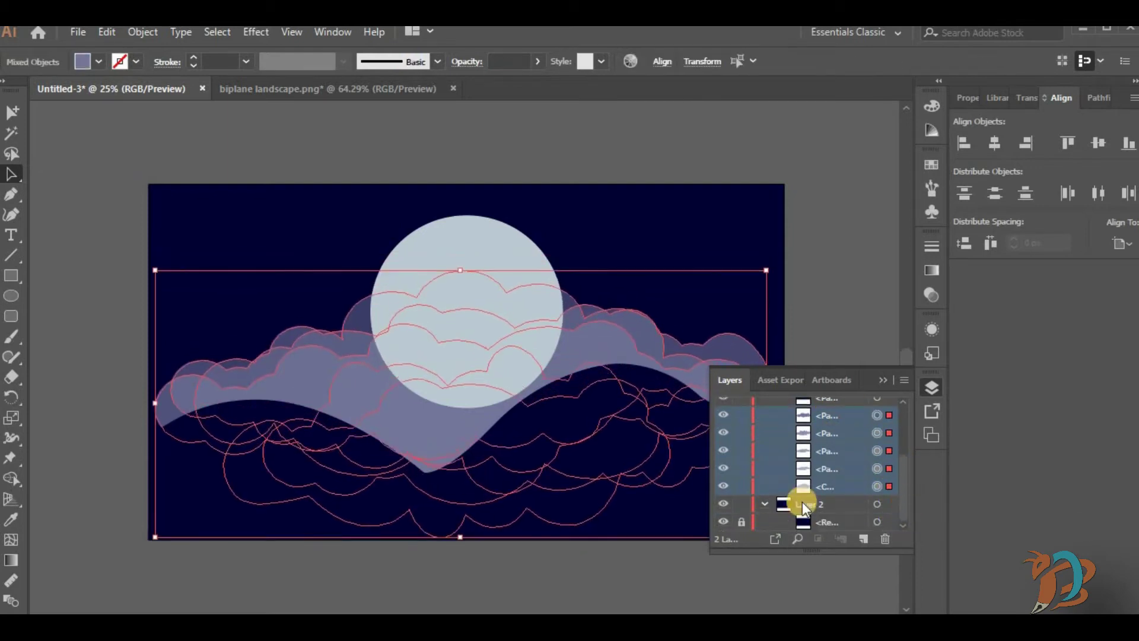
left_click(887, 326)
left_click(883, 378)
Step: Lower the navy wave's upper edge and reshape its central dip into a smoother curve with the Direct Selection tool
left_click(611, 395)
left_click_drag(466, 356, 468, 372)
left_click(13, 174)
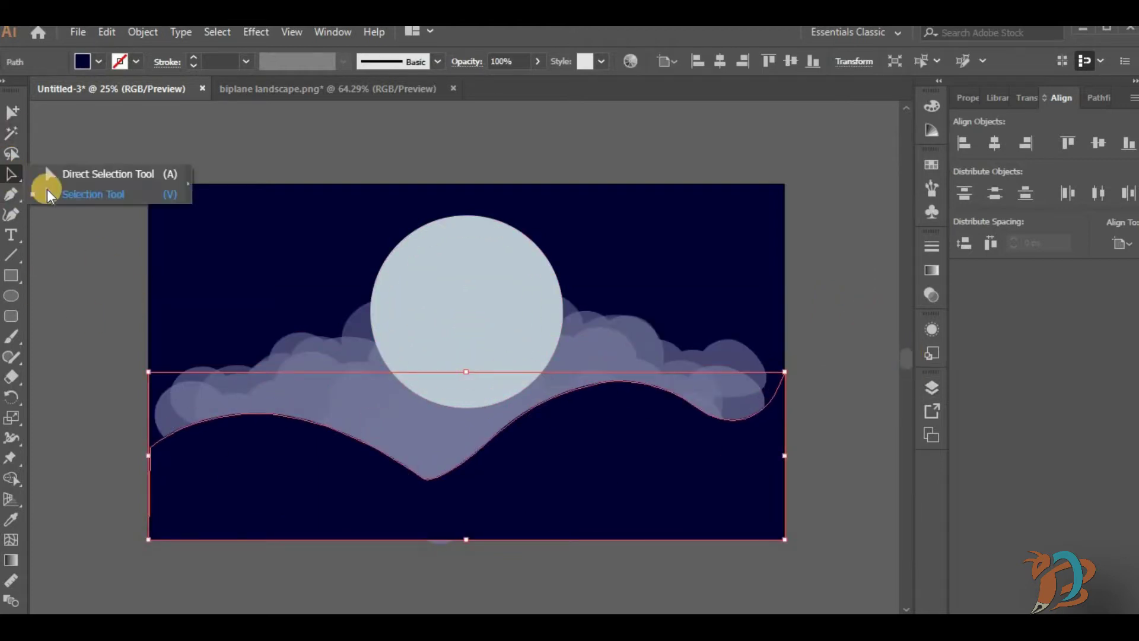
left_click(271, 414)
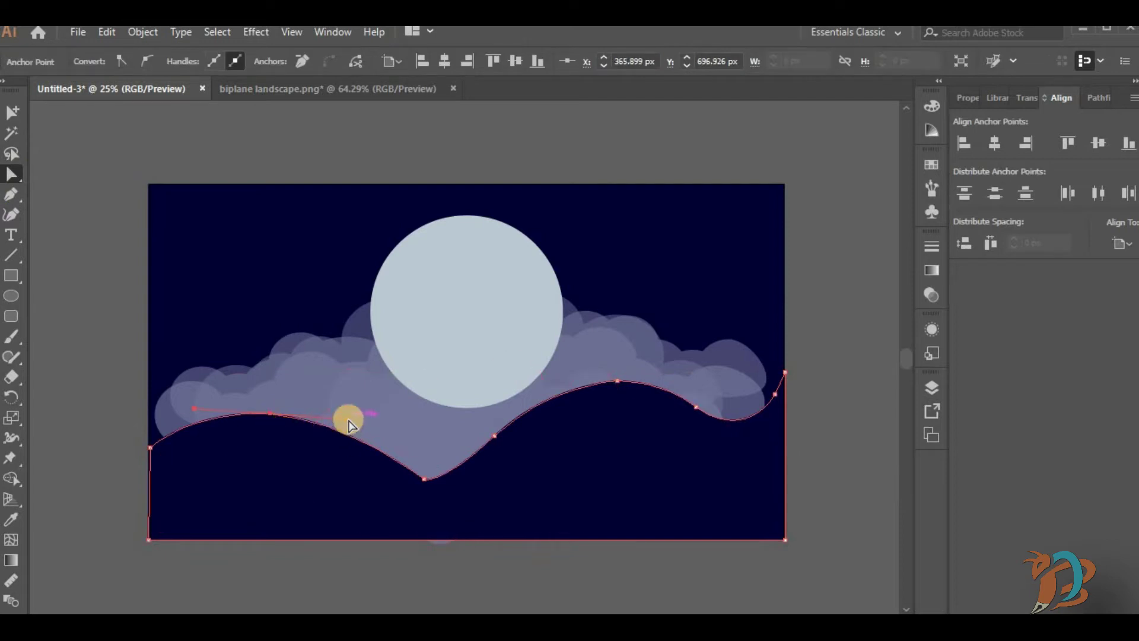
left_click_drag(424, 478, 379, 460)
left_click(102, 425)
Step: Reshape the navy wave's right-hand crest by adjusting its anchor point and handles, adding a lower bend before the peak
left_click(544, 420)
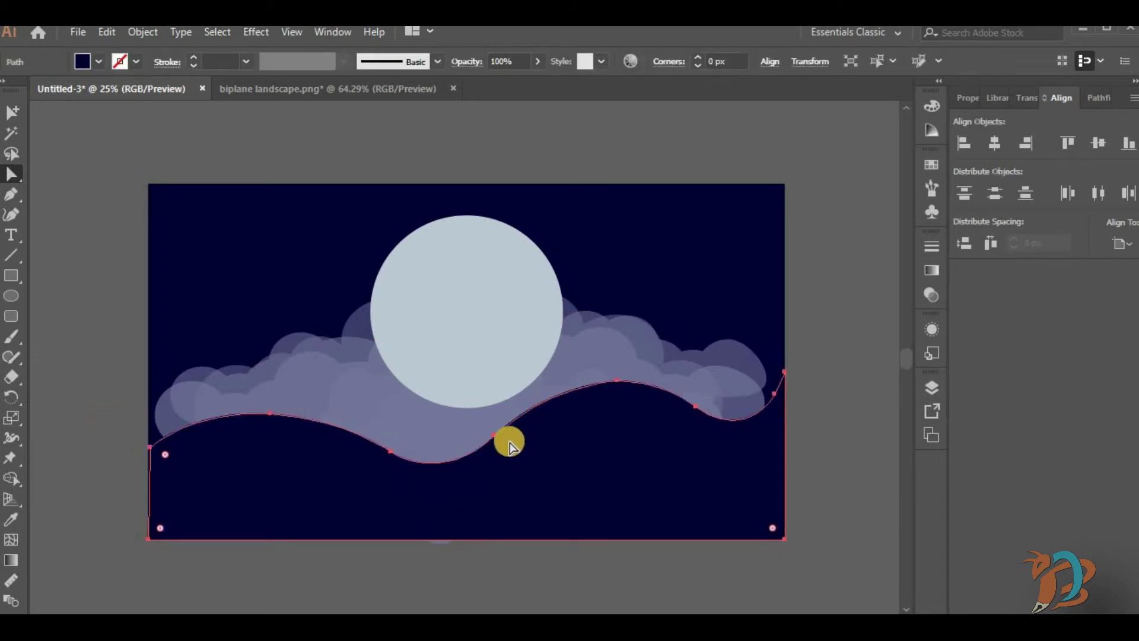
left_click_drag(571, 407, 563, 438)
key("ctrl+z")
left_click(616, 380)
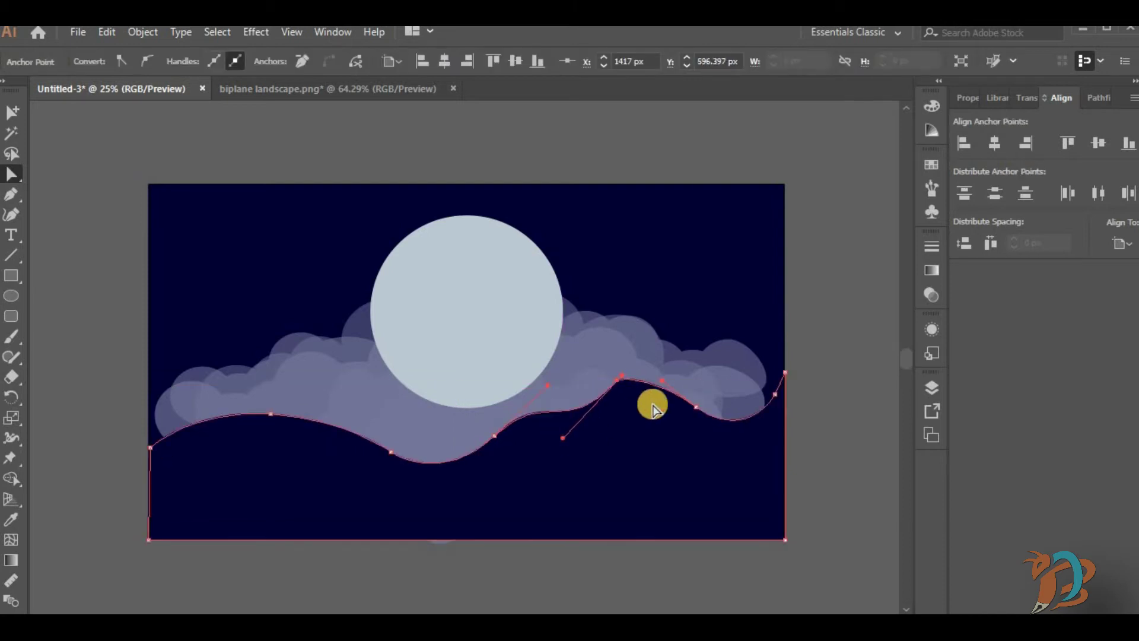
left_click_drag(621, 377, 552, 430)
left_click_drag(634, 367, 666, 379)
left_click(795, 412)
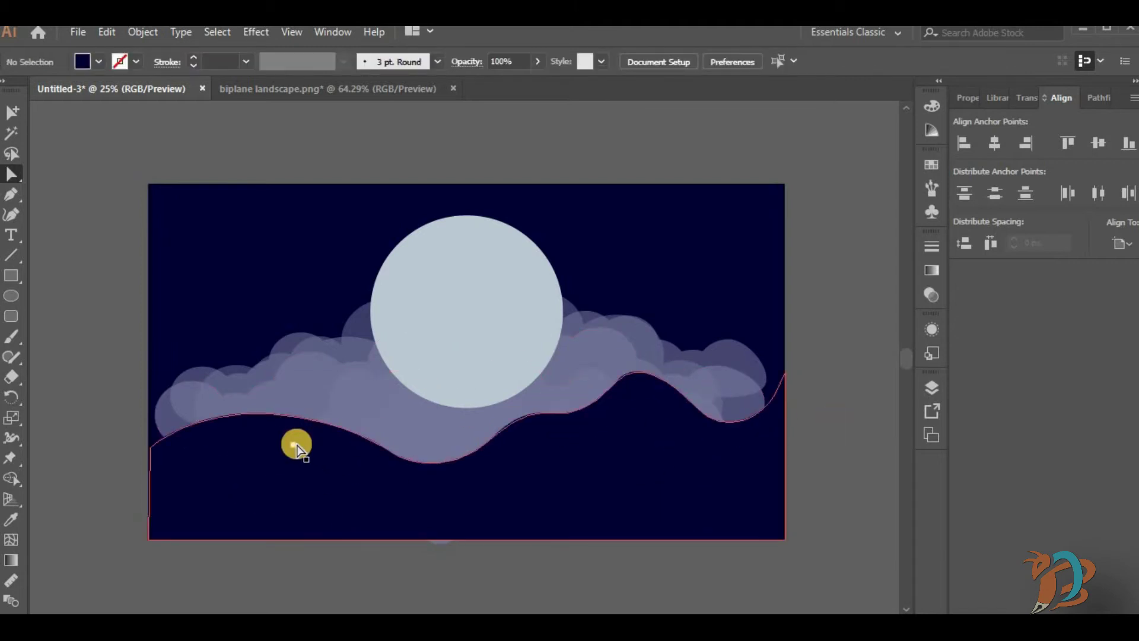
Step: Select the four concentric moon circles and scale them down slightly about their shared centre
left_click(452, 288)
left_click(526, 261)
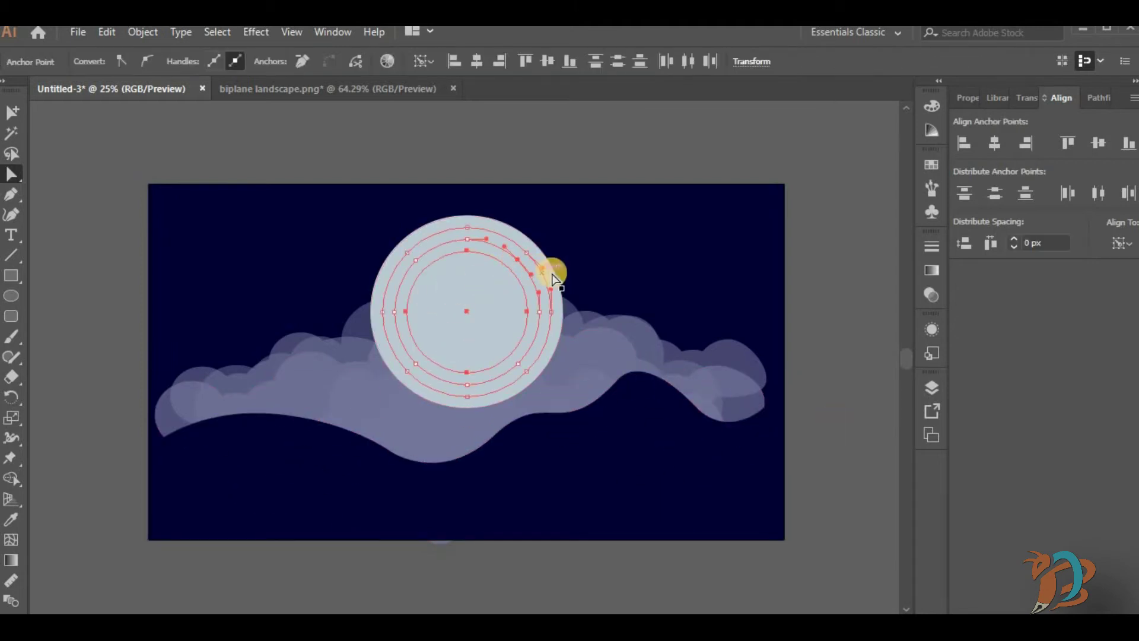
left_click(12, 174)
left_click(550, 221)
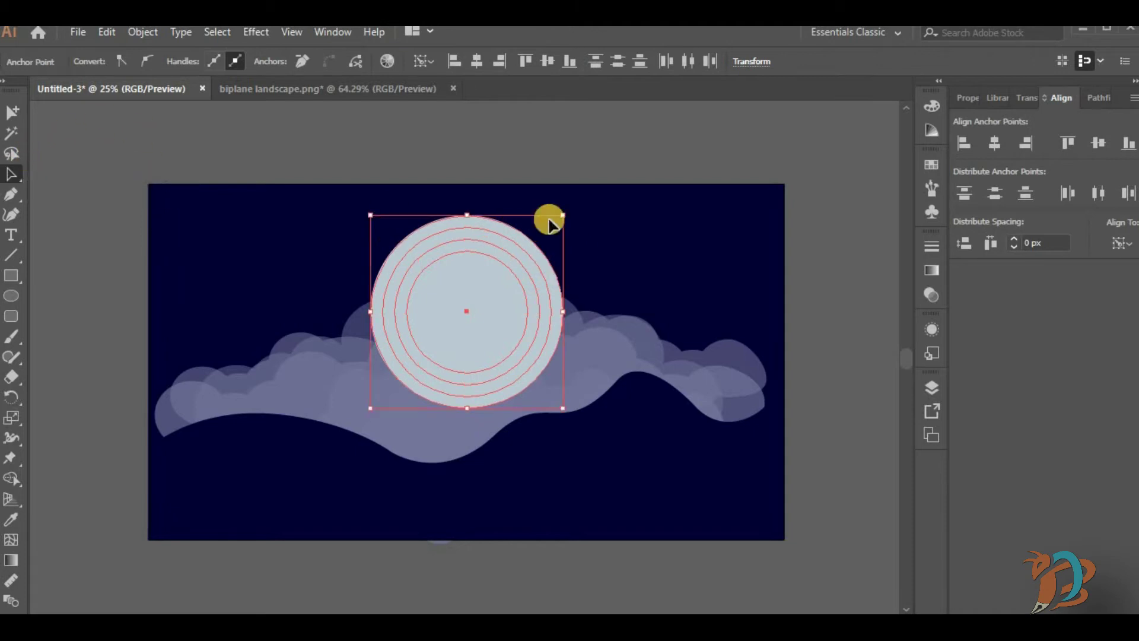
left_click_drag(568, 214, 562, 221)
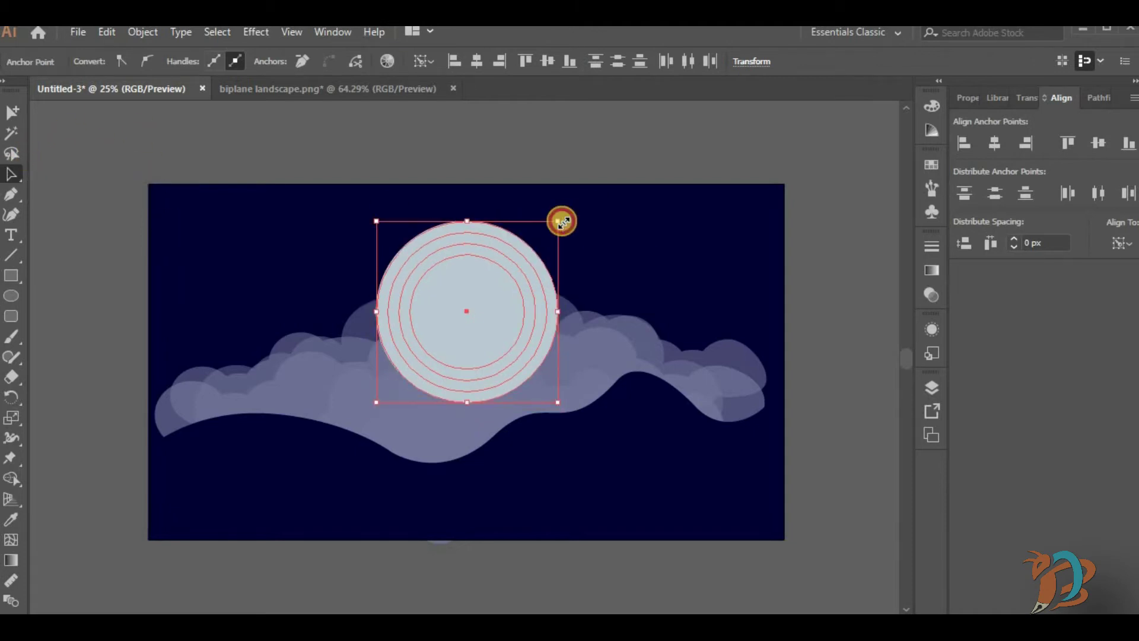
left_click(711, 156)
Step: Set the opacity of the three glow rings around the moon to 30%, 20% and 10%, from the innermost outward
left_click(522, 286)
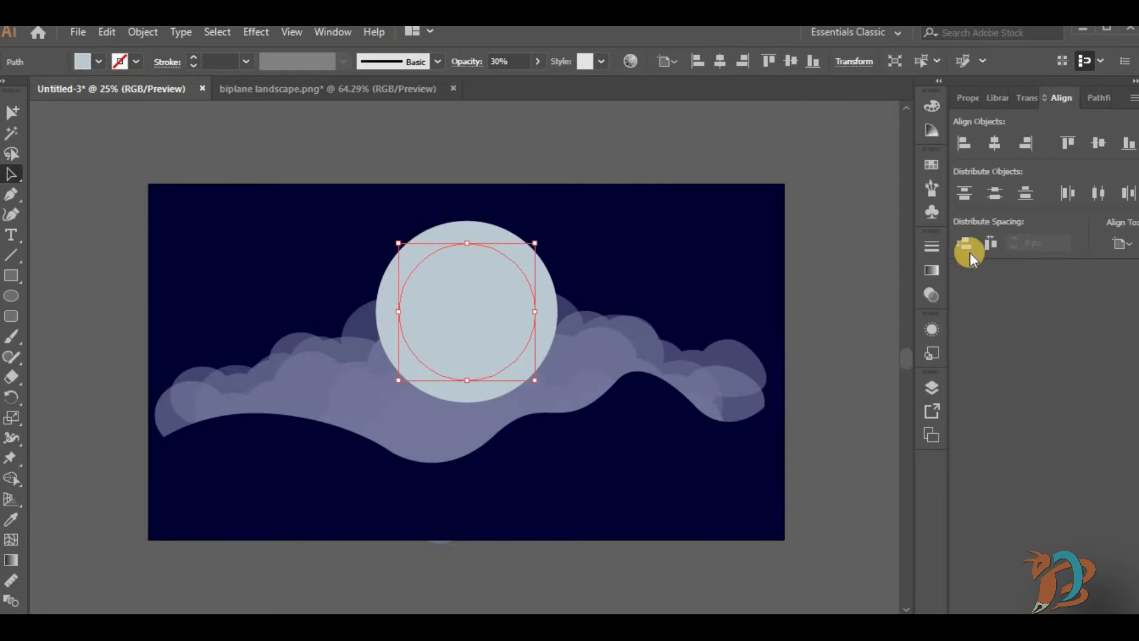
left_click(929, 301)
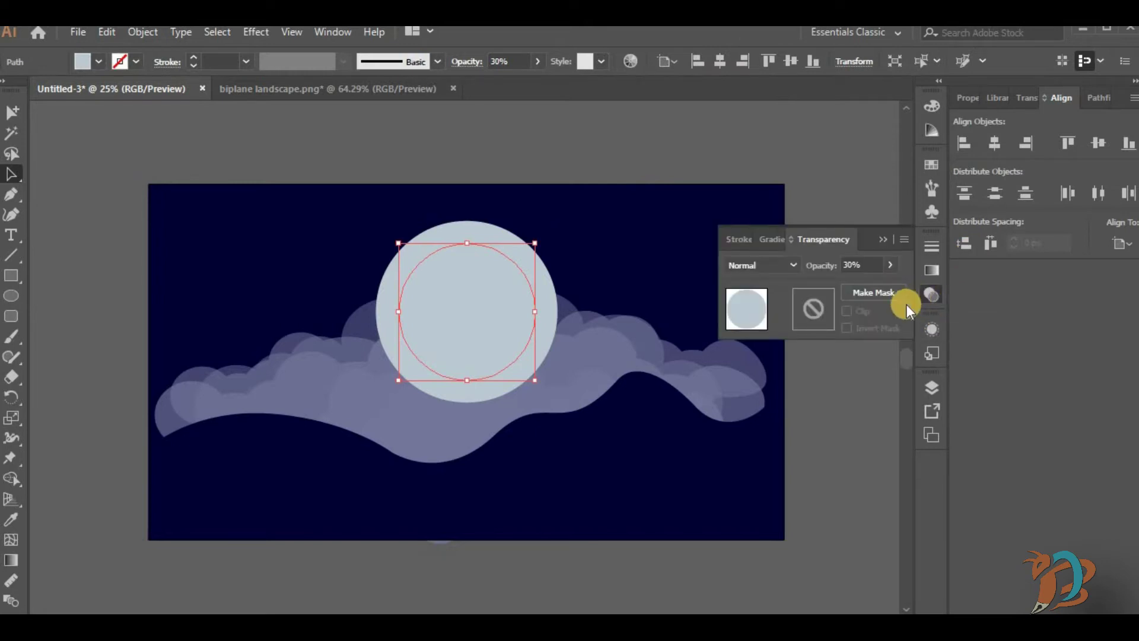
left_click(539, 291)
left_click(538, 251)
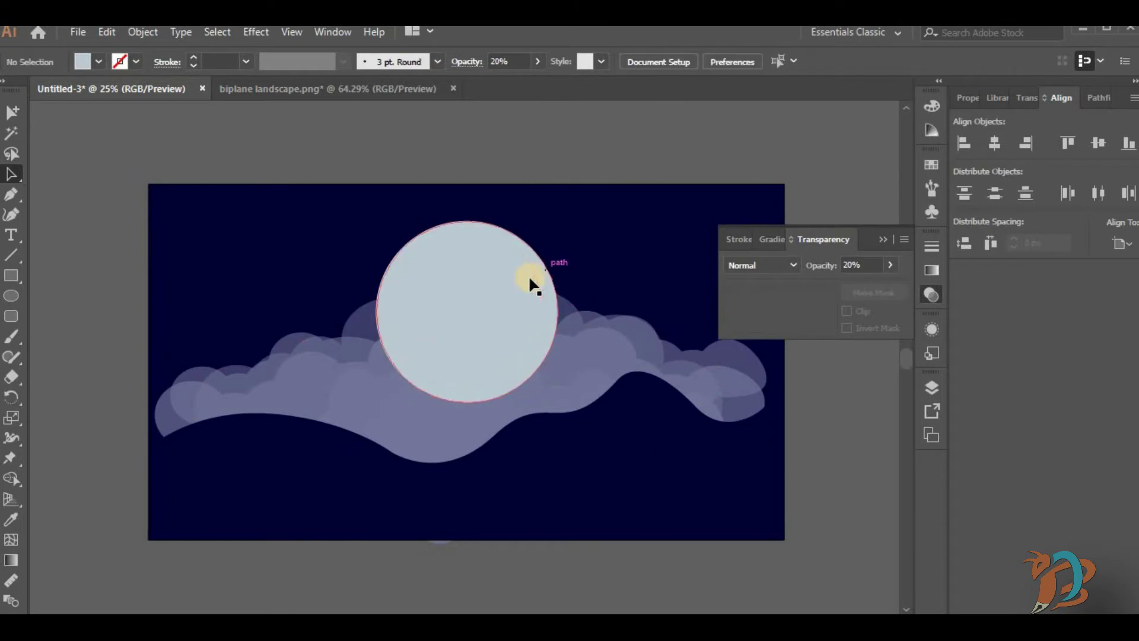
left_click(539, 261)
type("10")
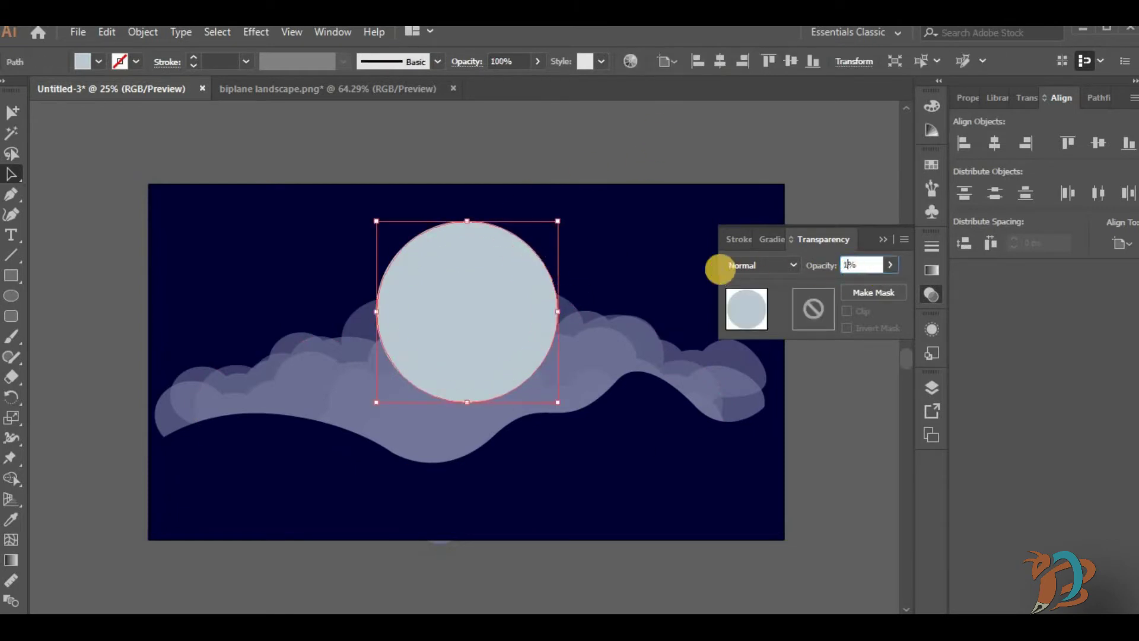
key("Return")
left_click(814, 145)
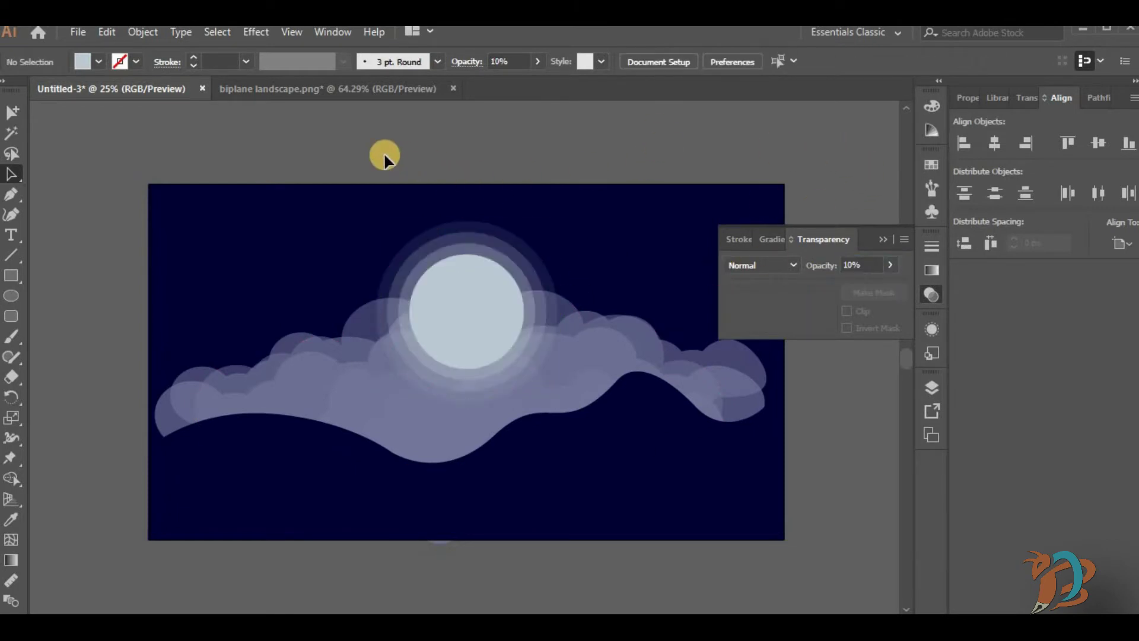
Step: Select the three glow rings around the moon and apply a Gaussian Blur with a 27-pixel radius
left_click(470, 246)
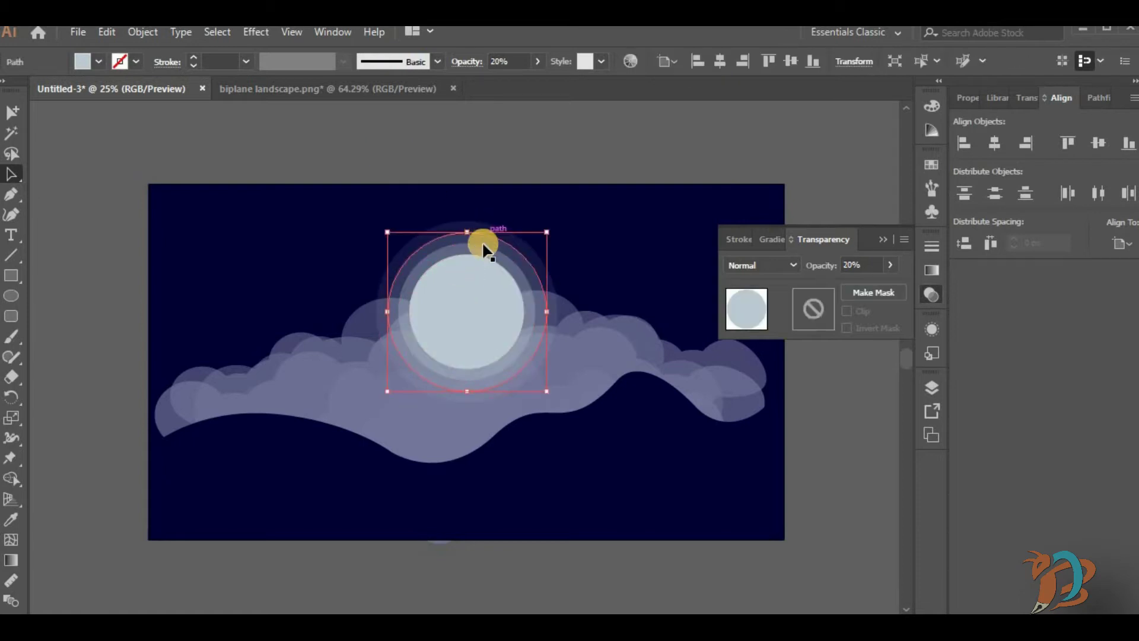
left_click(489, 233)
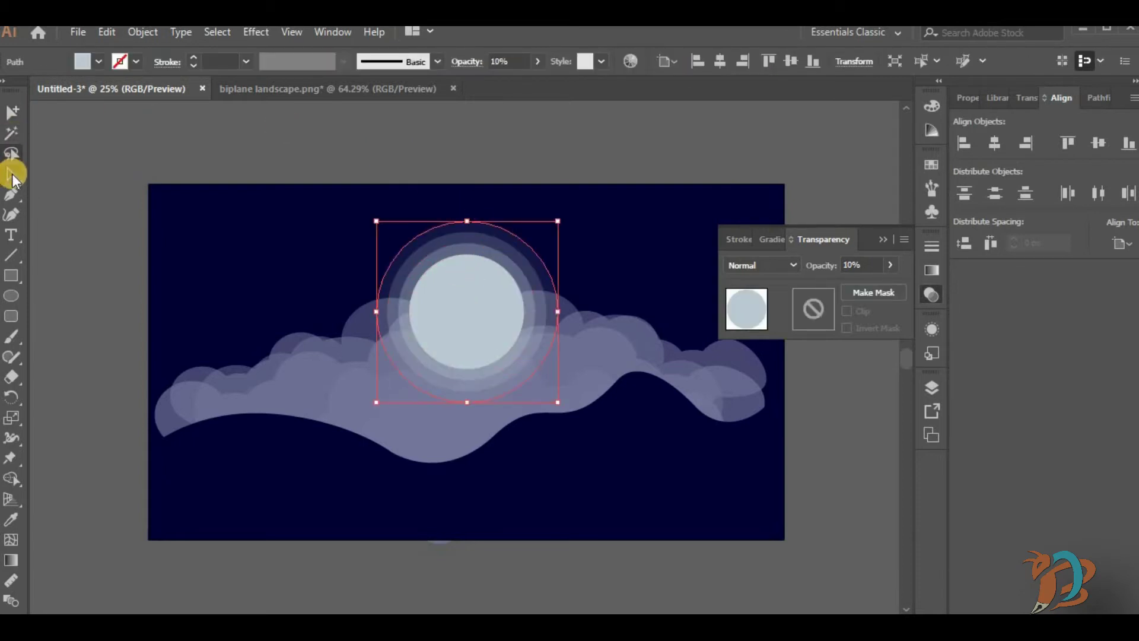
left_click(528, 294, "shift")
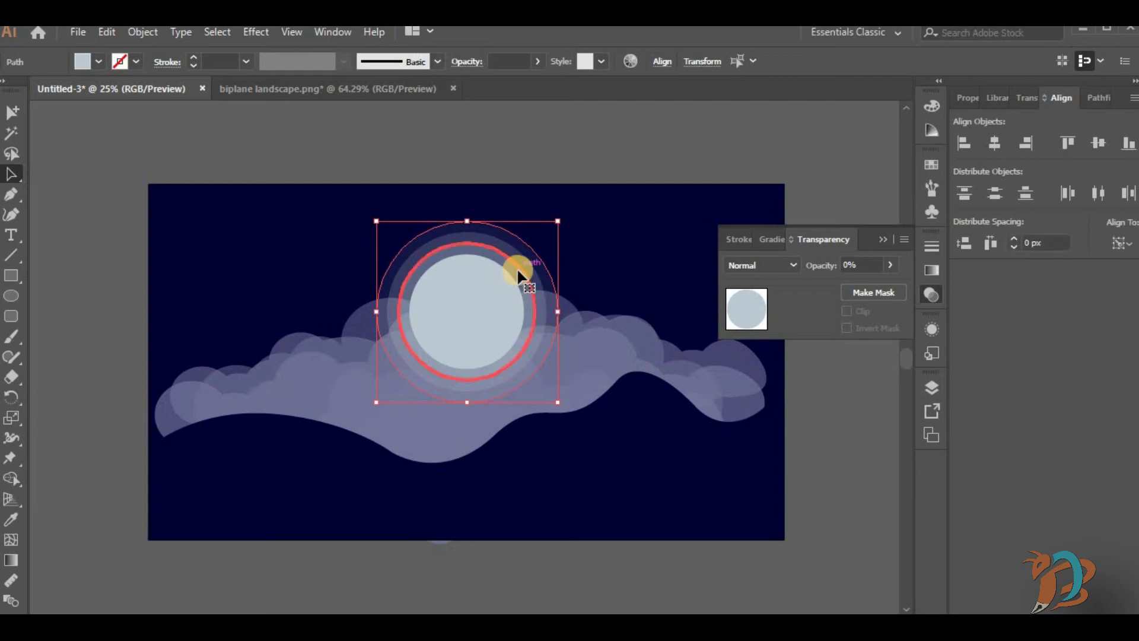
left_click(543, 276)
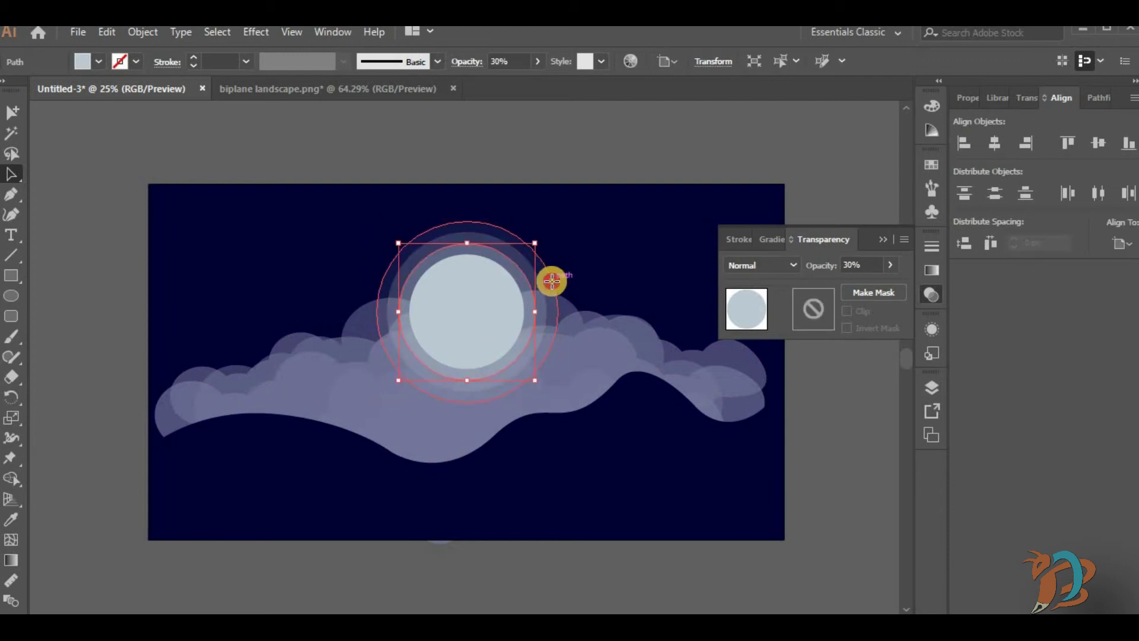
left_click(551, 281, "shift")
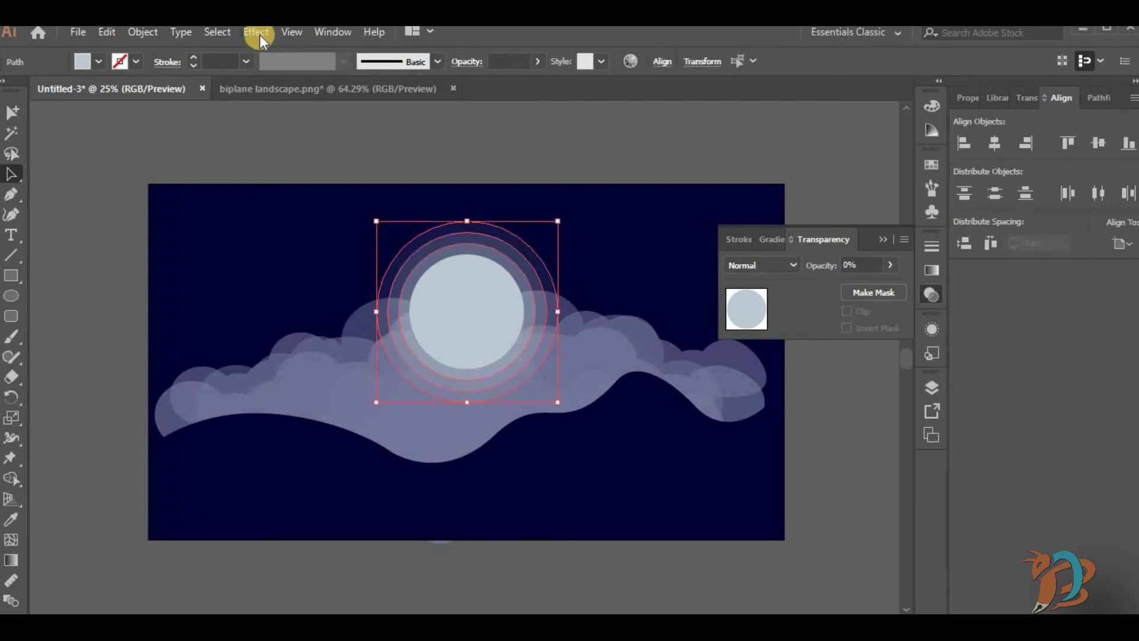
left_click(256, 33)
left_click(474, 315)
left_click_drag(548, 307, 532, 306)
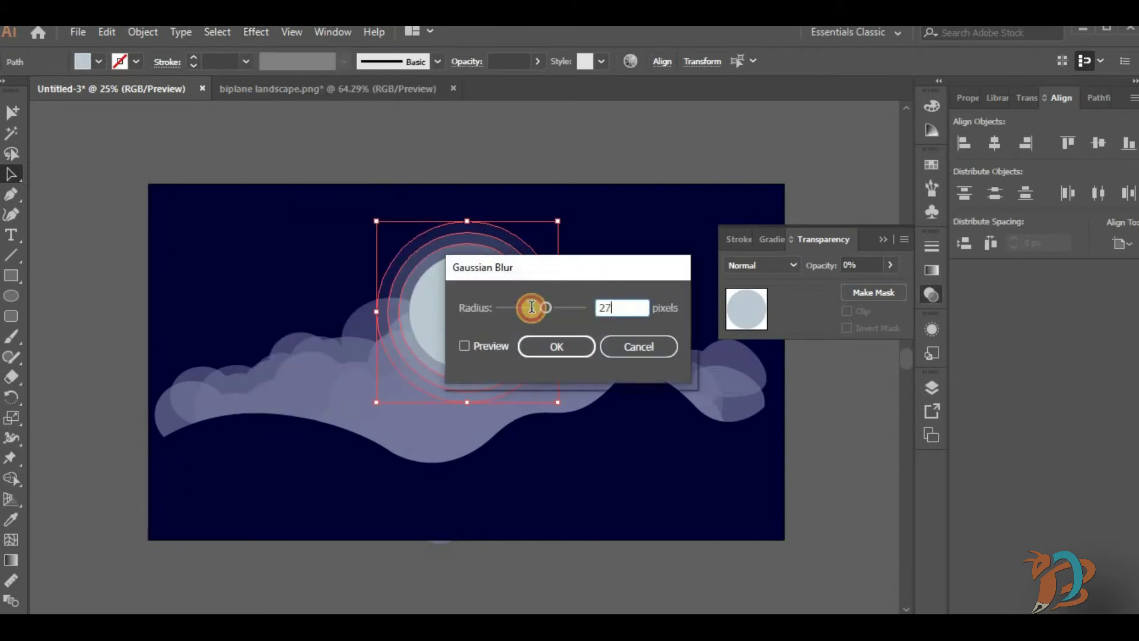
left_click(569, 352)
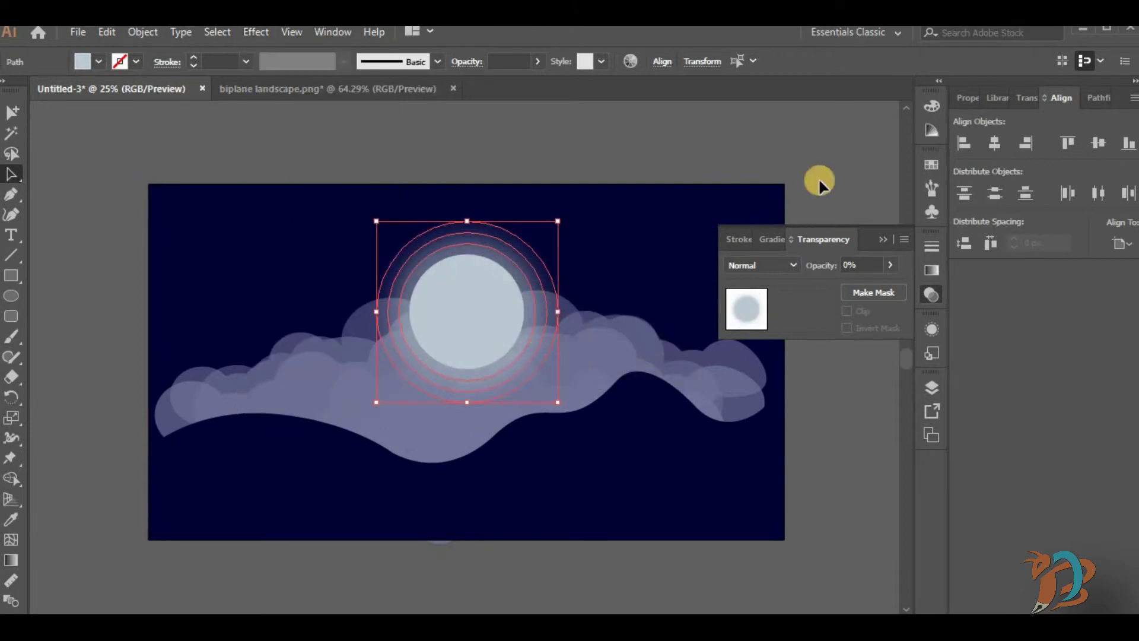
left_click(59, 201)
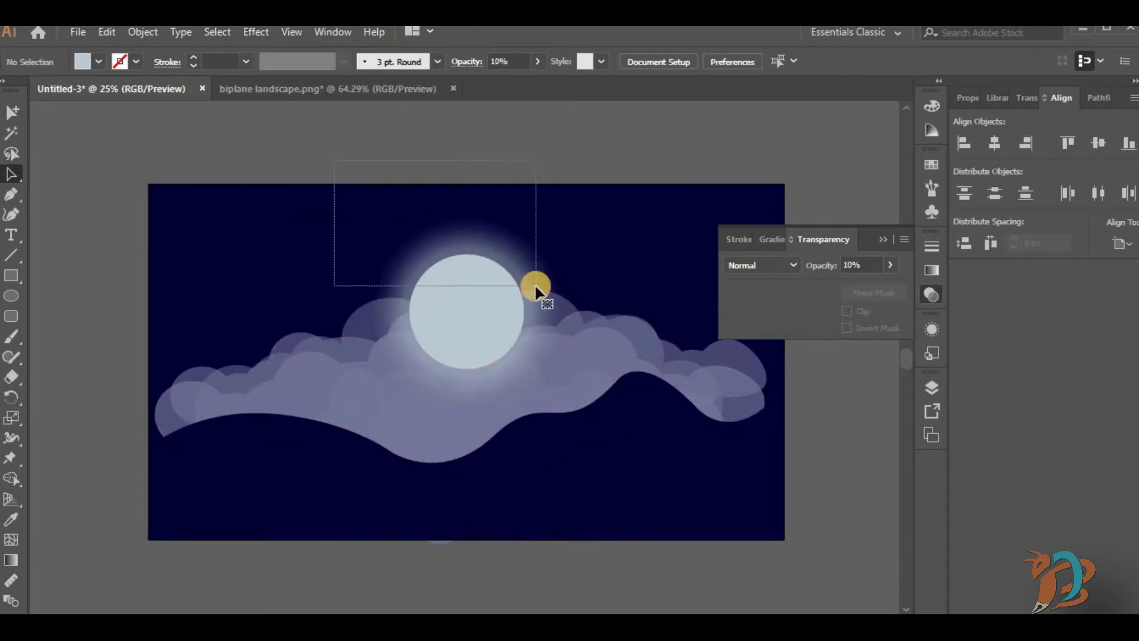
Step: Try to enlarge only the three blurred glow rings about the moon's centre
left_click_drag(535, 283, 535, 283)
left_click(839, 394)
left_click(460, 264)
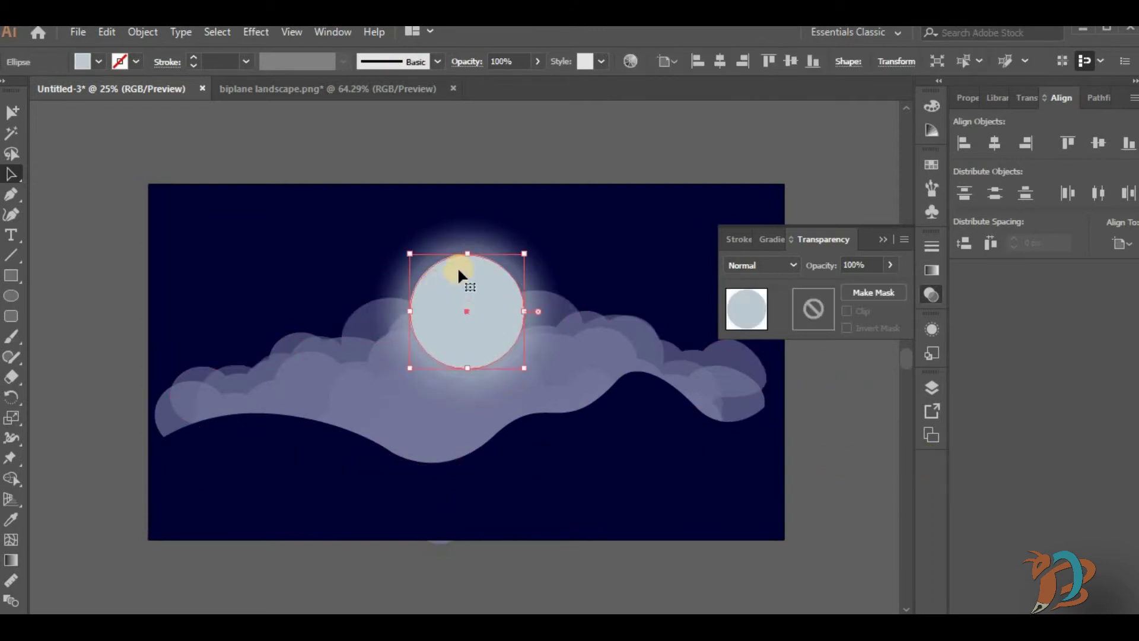
left_click(492, 241, "shift")
left_click(492, 276, "shift")
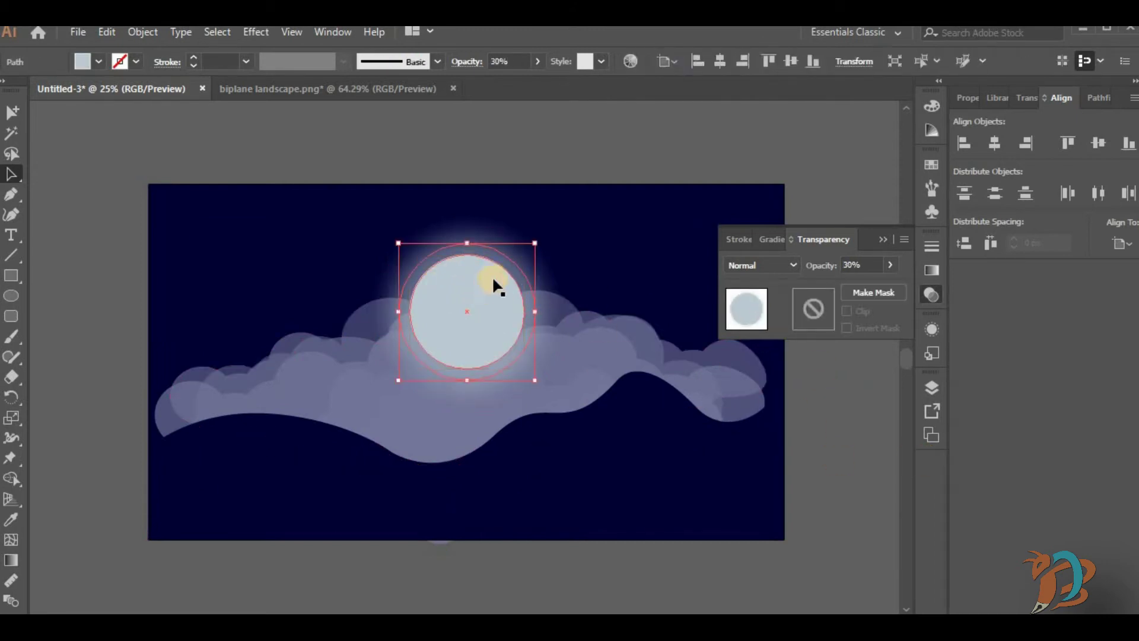
left_click(506, 238, "shift")
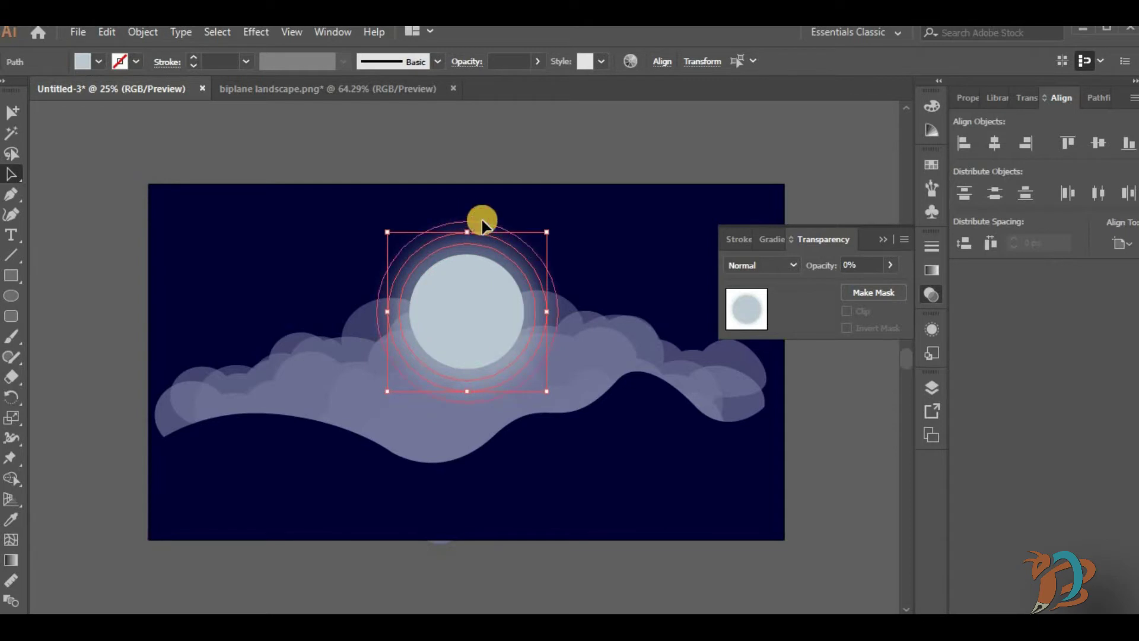
left_click_drag(546, 232, 583, 204)
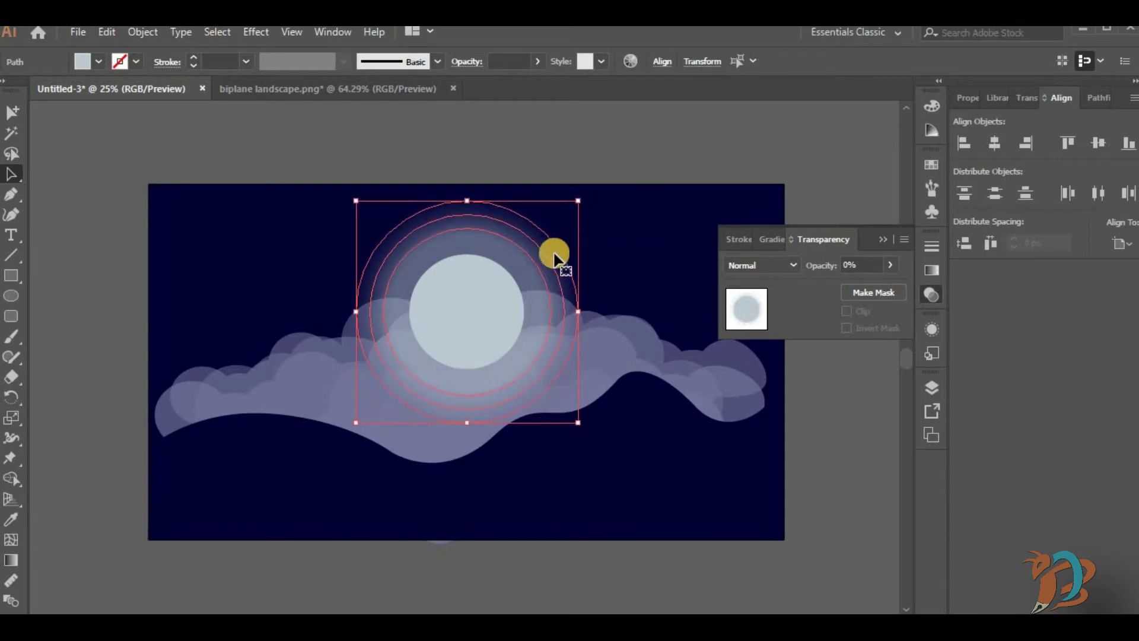
key("ctrl+z")
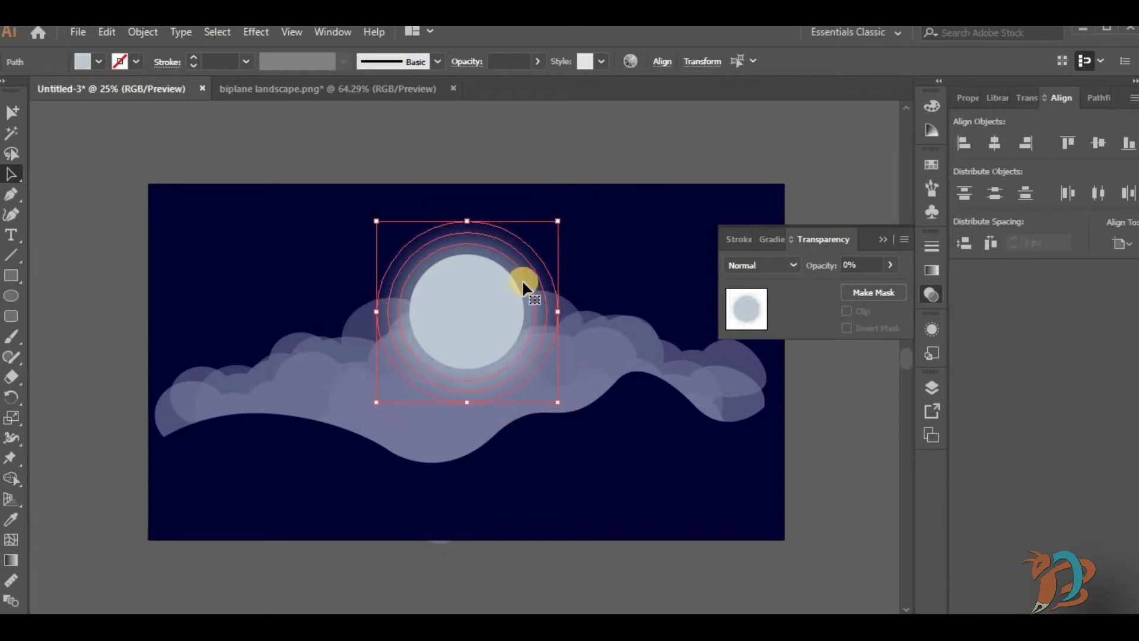
Step: Enlarge the moon together with its three blurred glow rings about their shared centre
left_click_drag(559, 221, 579, 199)
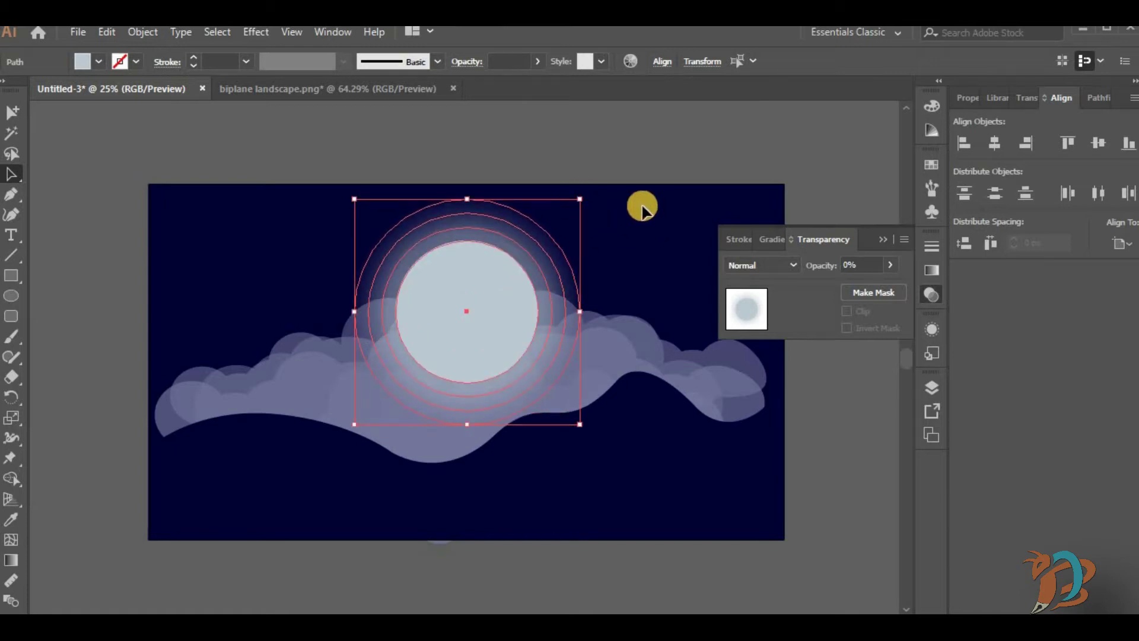
left_click(76, 168)
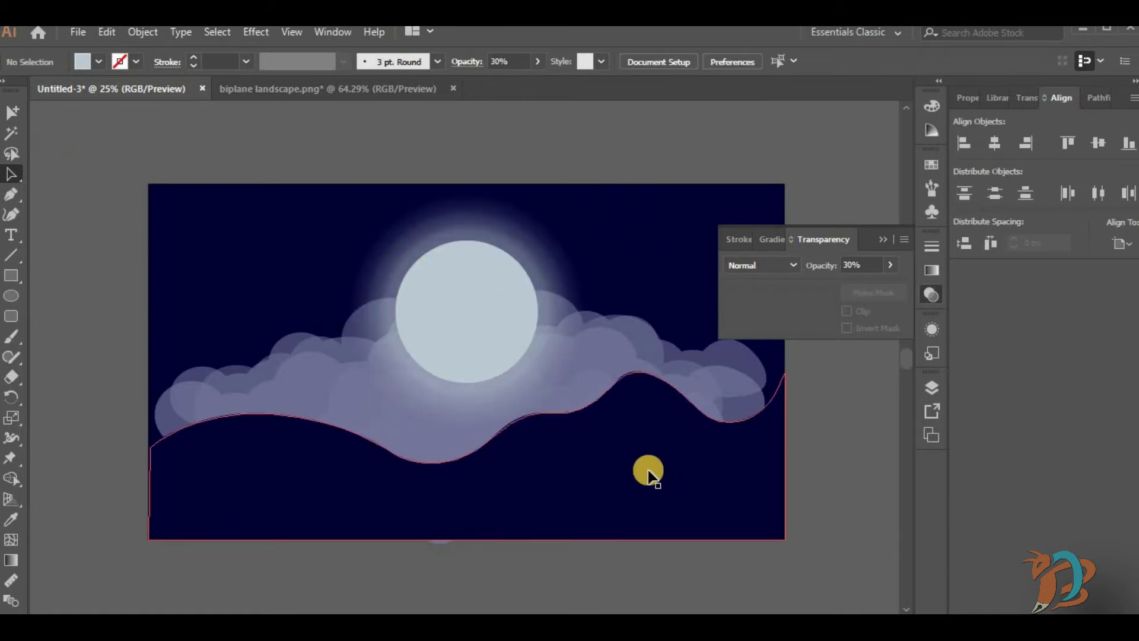
left_click(885, 237)
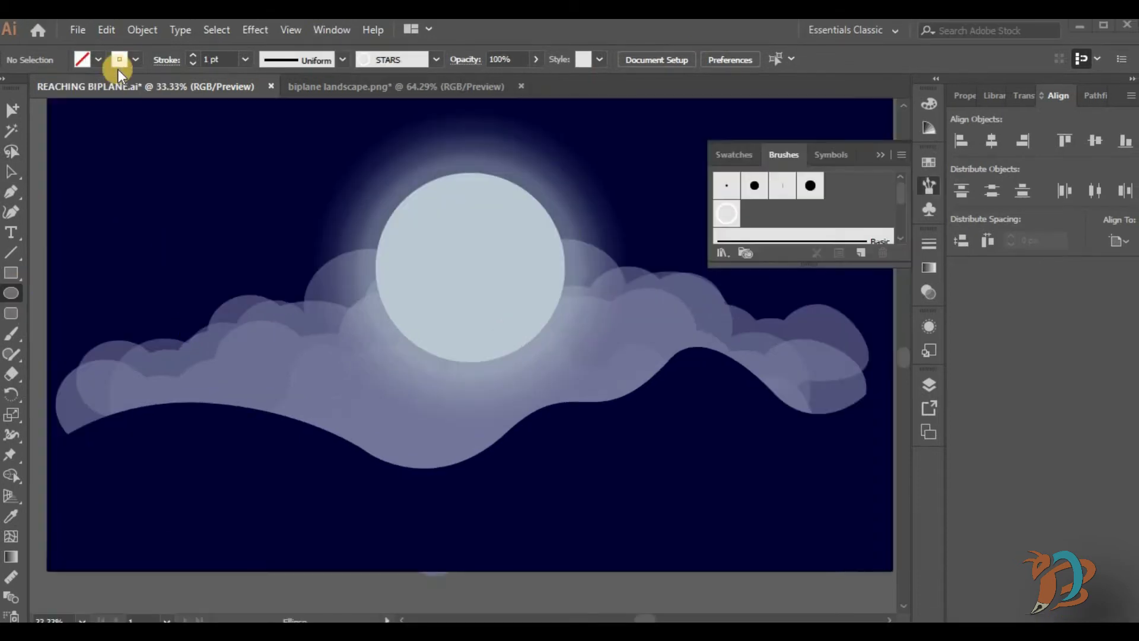
Step: Draw a 10 px circle with a white fill and no stroke in the sky to the left of the moon
left_click(117, 67)
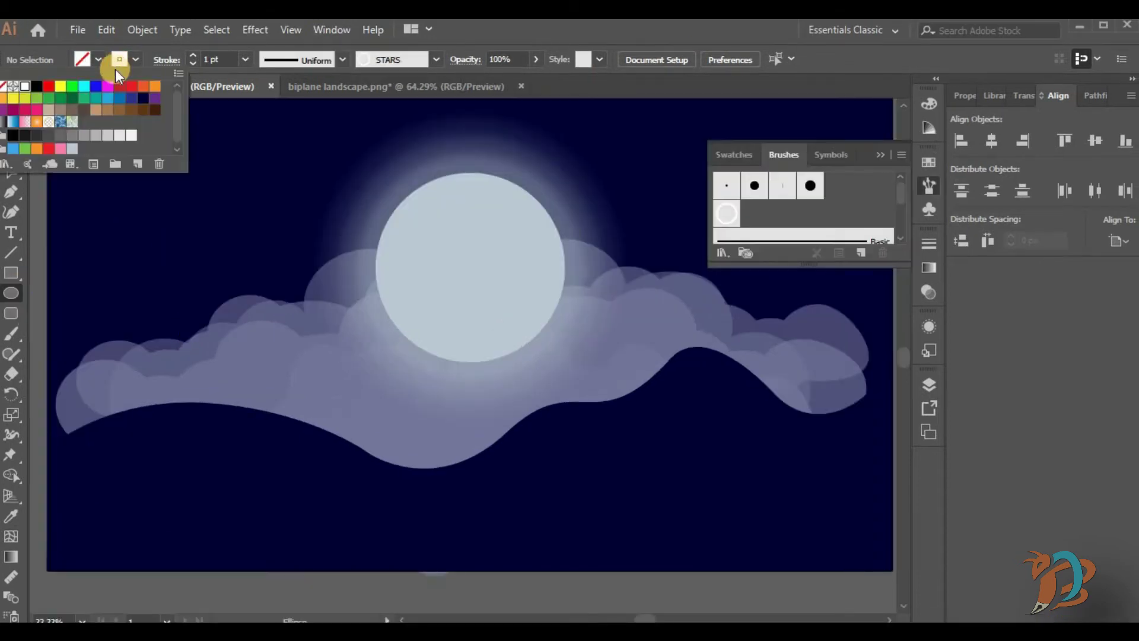
left_click(3, 89)
left_click(81, 59)
left_click(81, 59)
left_click(26, 88)
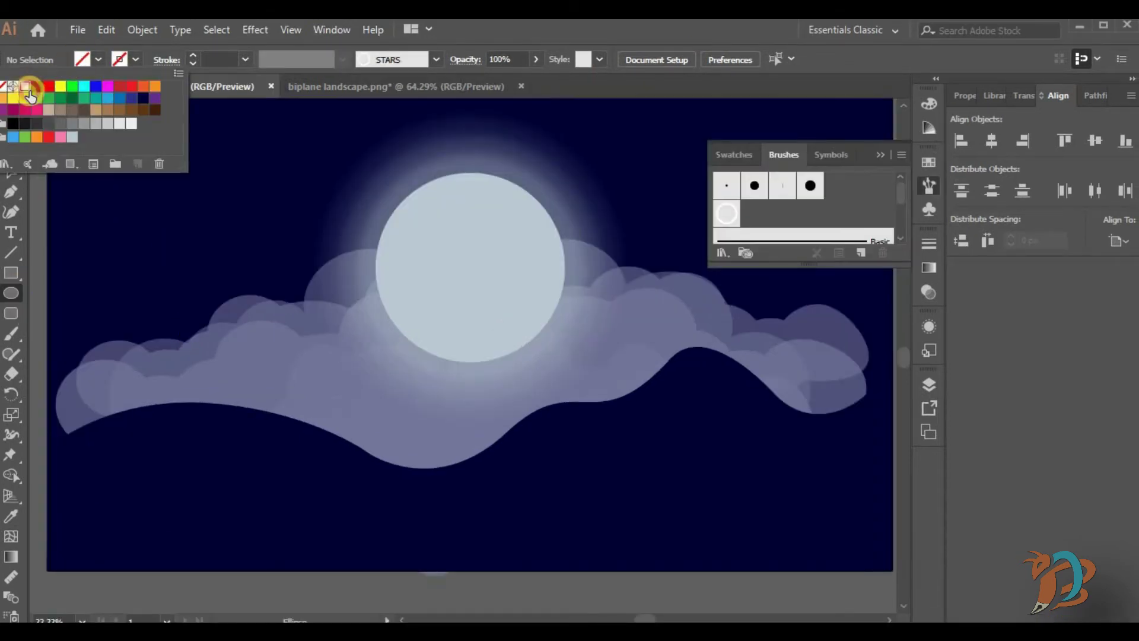
left_click(217, 226)
left_click(11, 297)
left_click(212, 291)
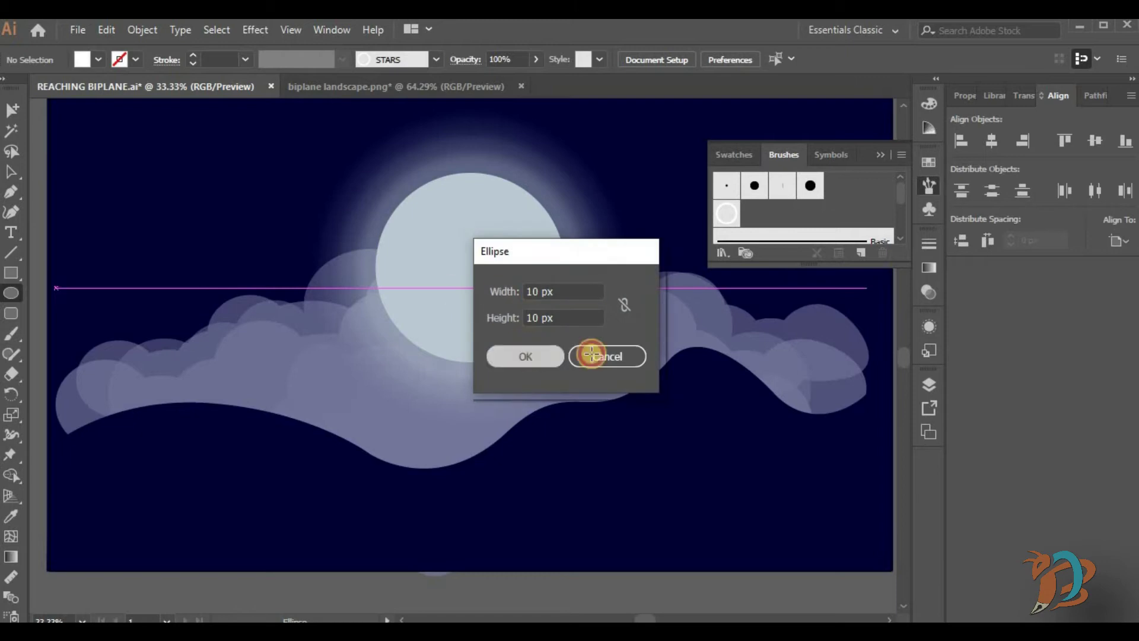
key("Return")
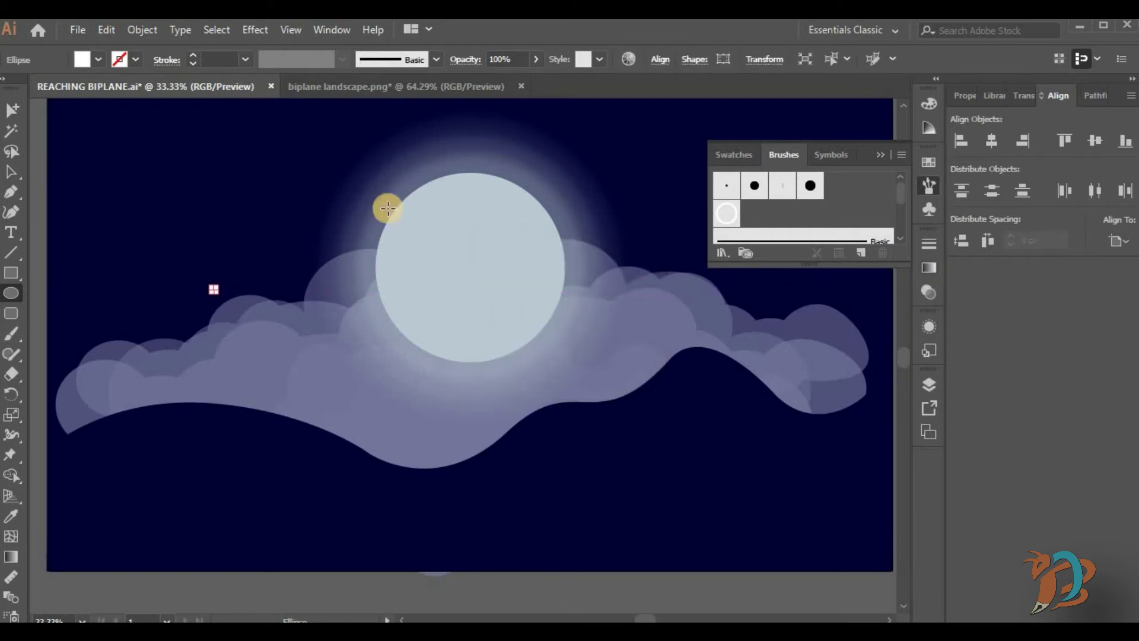
Step: Create a scatter brush from the small white circle with size, spacing and scatter set to Random
left_click(862, 253)
double_click(529, 350)
left_click(421, 199)
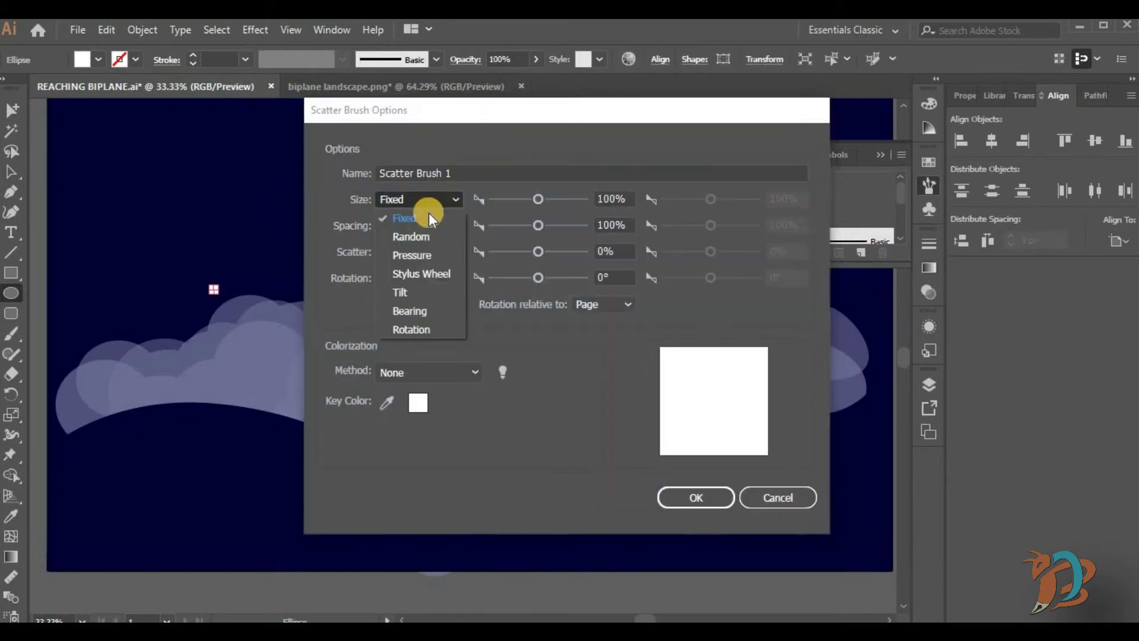
left_click(409, 236)
left_click(422, 226)
left_click(423, 254)
left_click(415, 288)
Step: Set the scatter brush's minimum size to 6%, spacing to 500–1500% and minimum scatter to 500%, raise its maximum scatter, and save it
left_click_drag(538, 198, 493, 200)
left_click(603, 225)
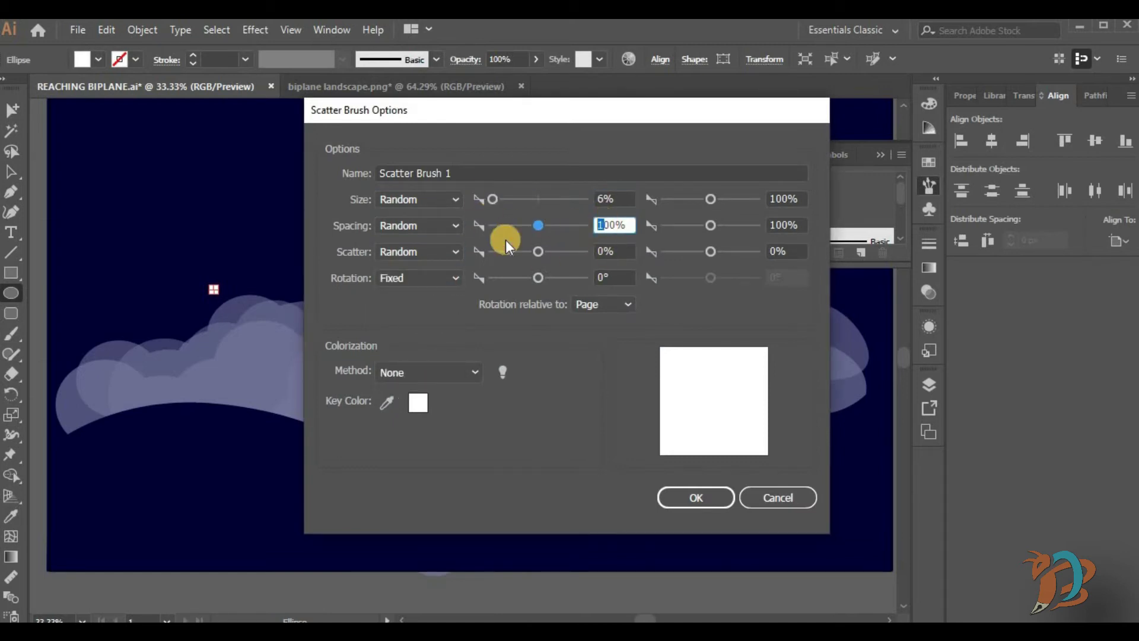
type("5")
left_click_drag(605, 253, 571, 256)
type("500")
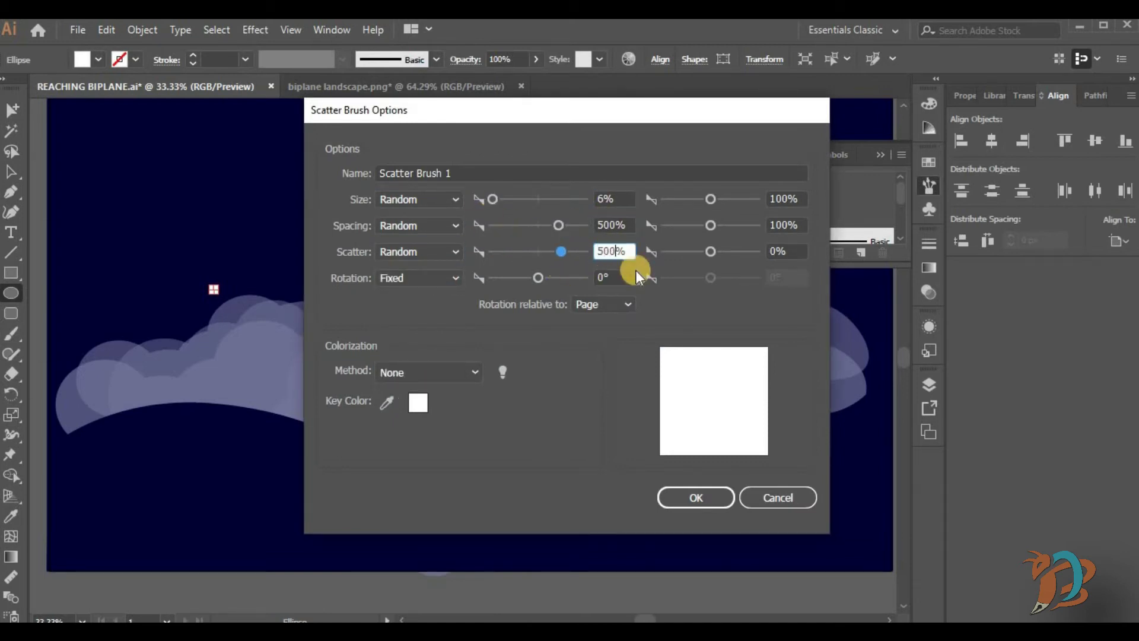
left_click_drag(777, 226, 777, 251)
type("15")
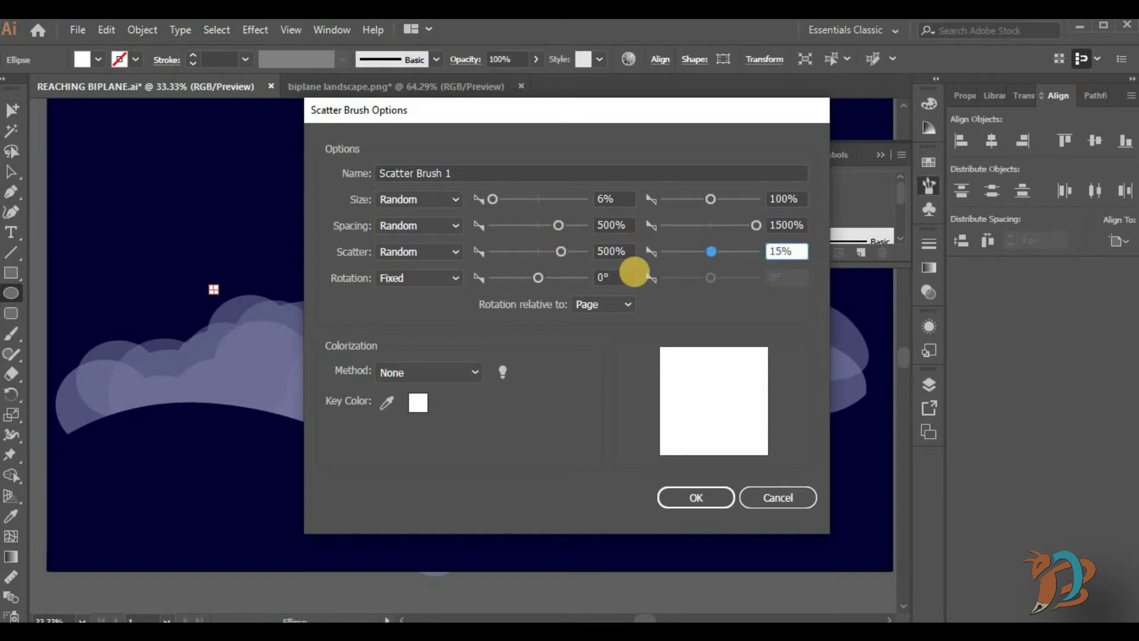
left_click(707, 499)
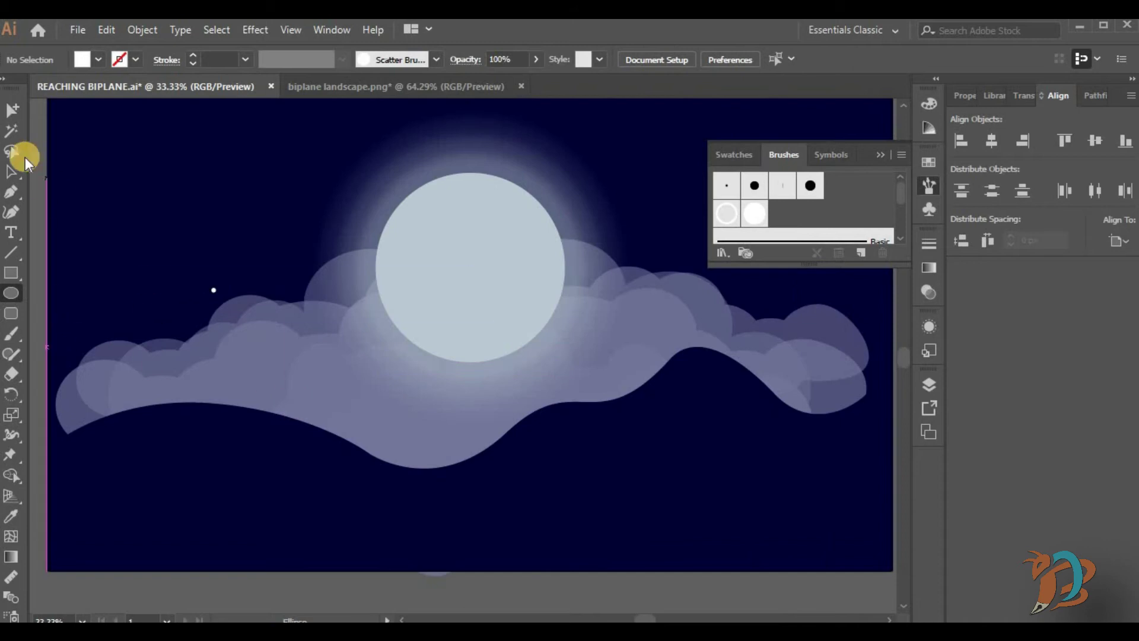
Step: Delete the small white source circle and paint scattered stars across the sky around the moon with the new scatter brush
left_click(10, 172)
left_click(755, 214)
left_click(11, 334)
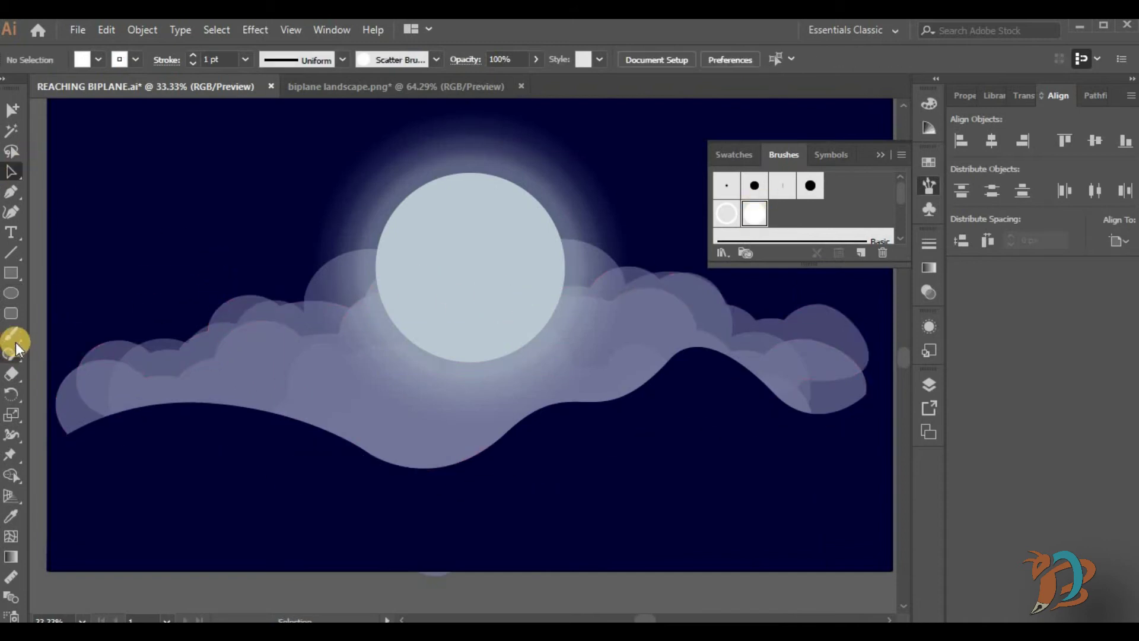
left_click_drag(105, 320, 311, 224)
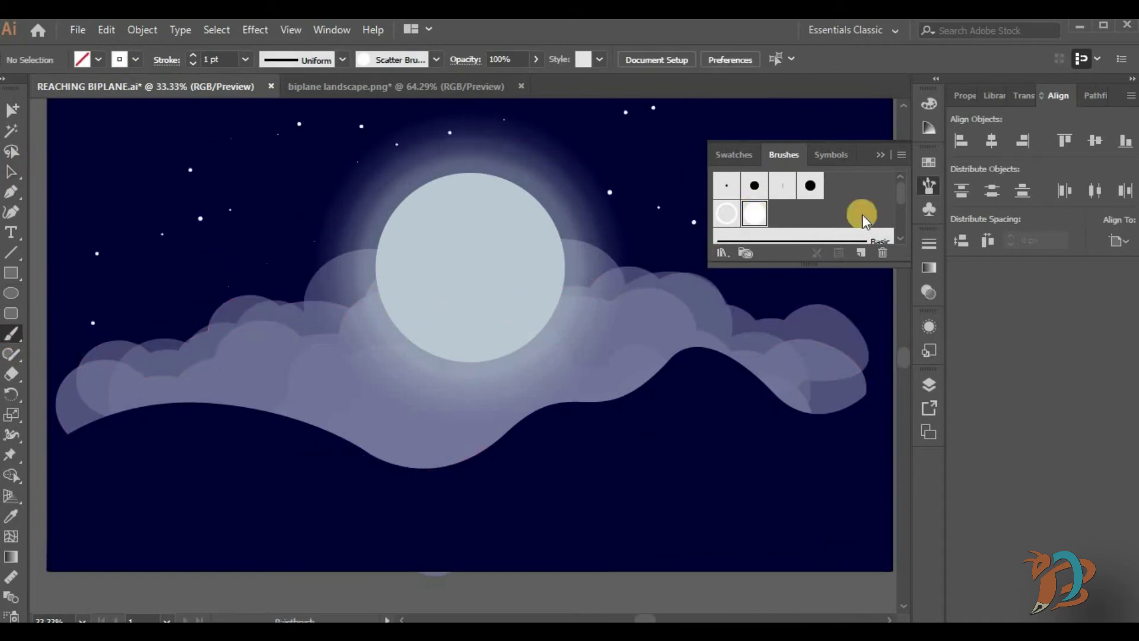
left_click(861, 244)
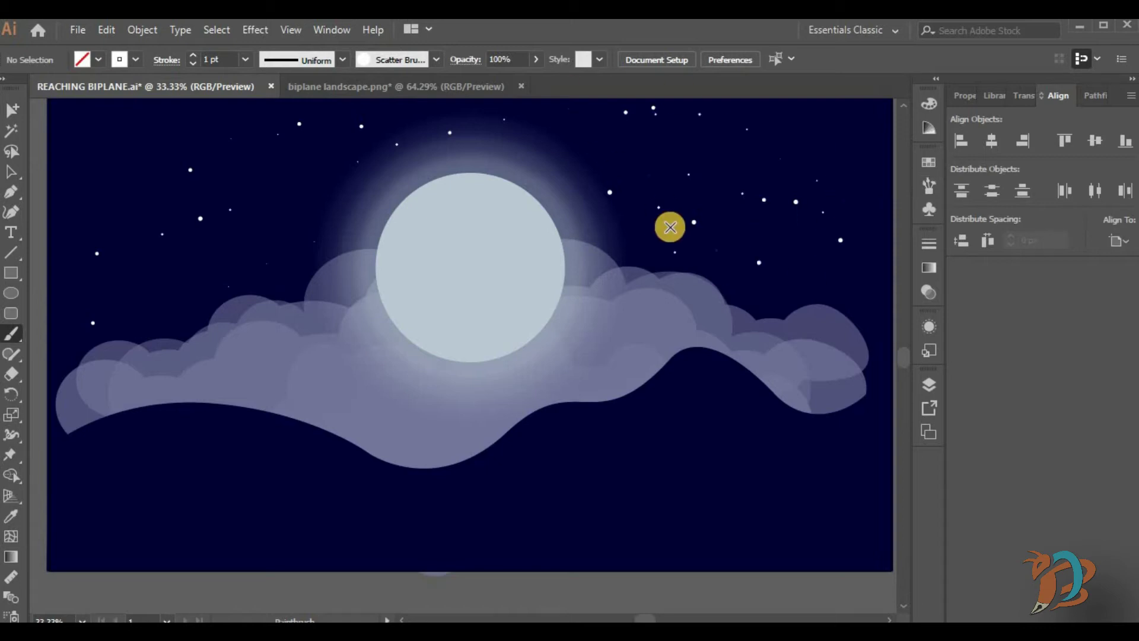
key("ctrl+minus")
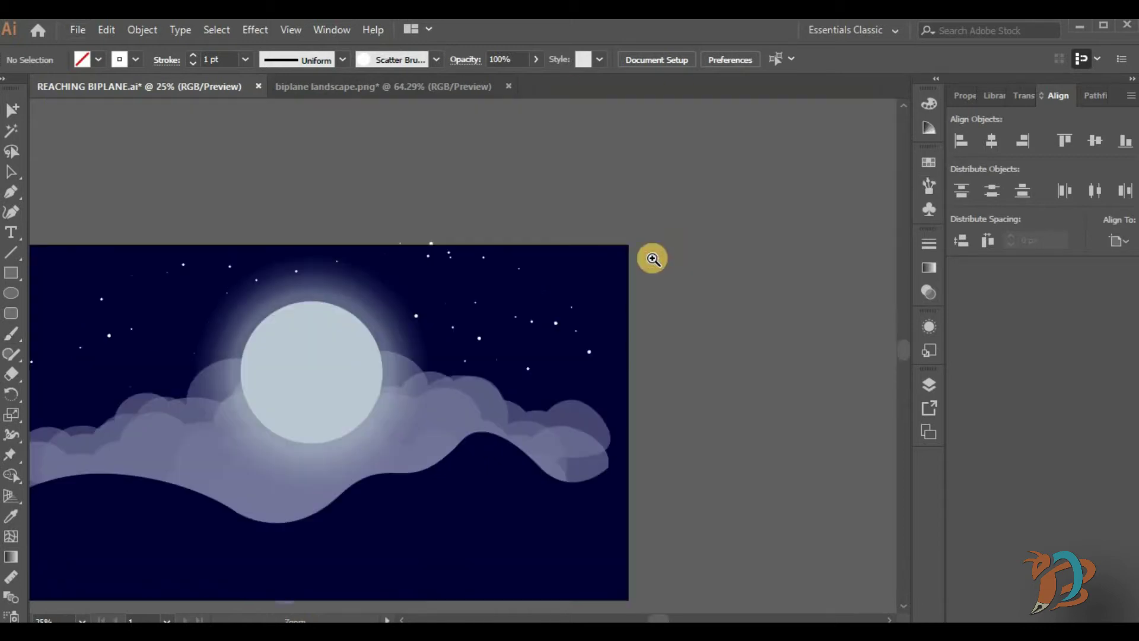
left_click_drag(319, 367, 483, 300)
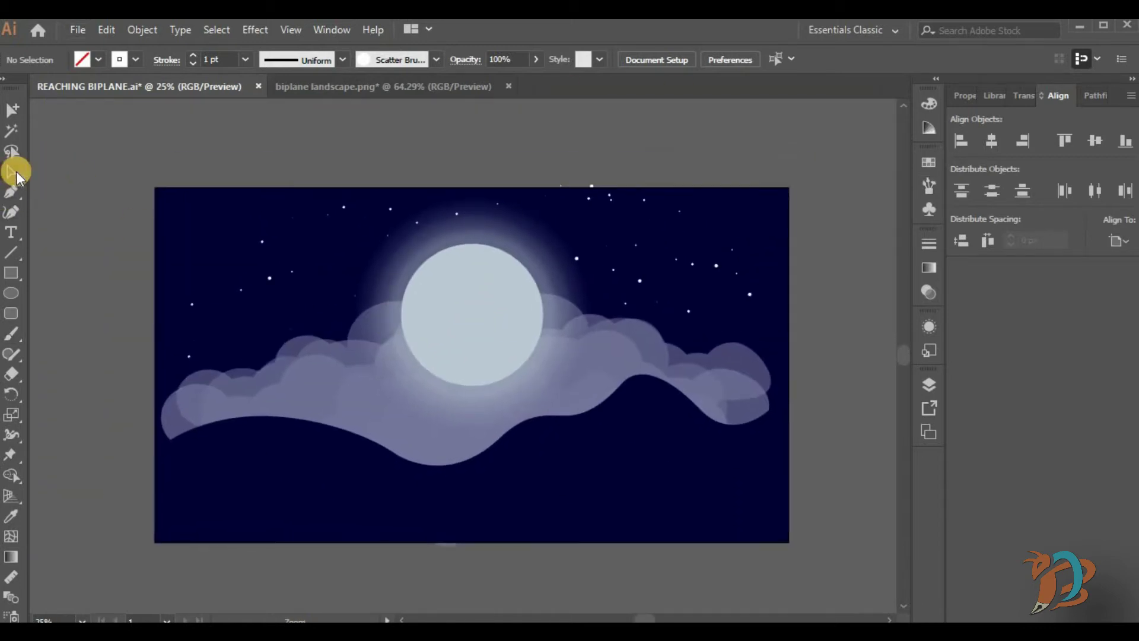
Step: Paint more scattered stars across the sky on both sides of the moon with the scatter brush
left_click(11, 333)
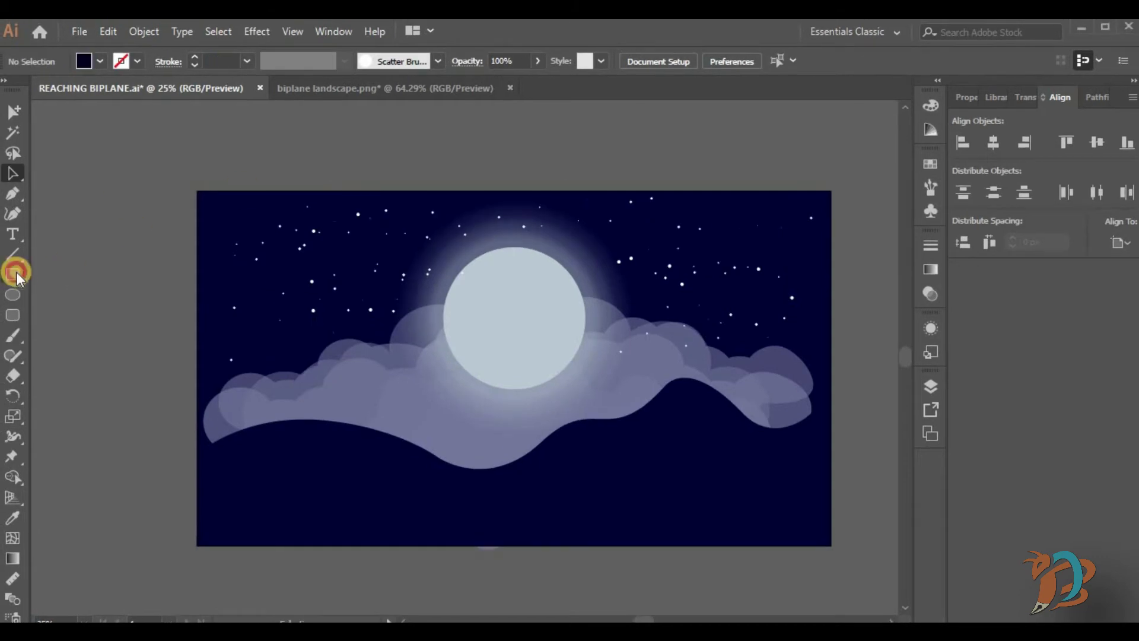
Step: Draw a narrow upright navy rectangle outside the artboard beside the sky and fully round its corners
left_click(16, 274)
left_click_drag(101, 236, 137, 343)
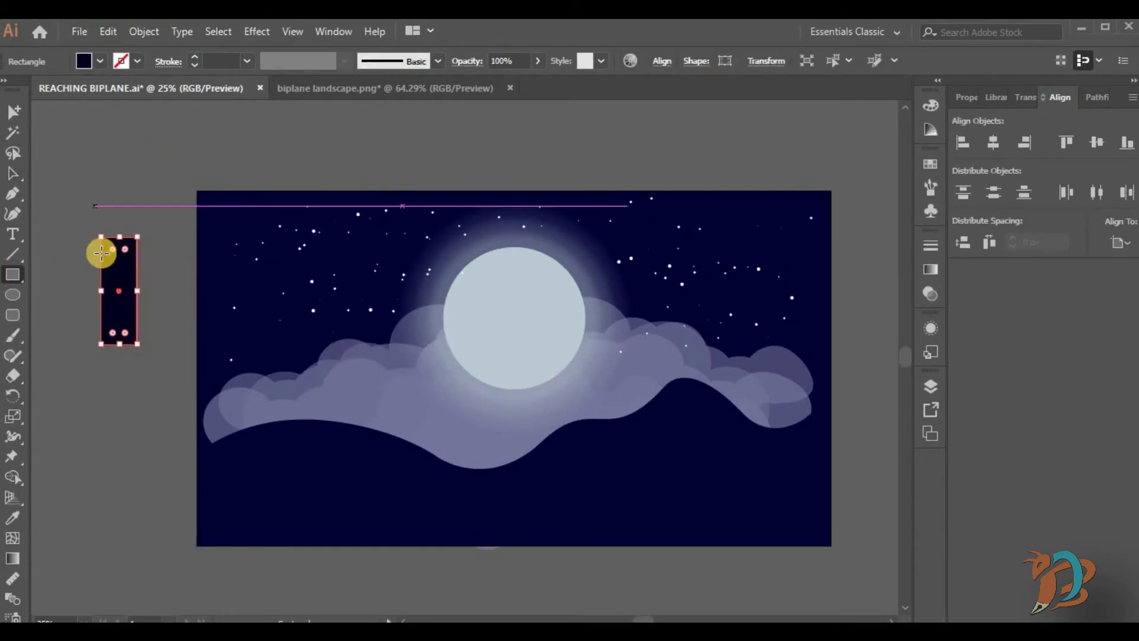
left_click_drag(102, 253, 119, 255)
Step: Apply a Roughen effect to the rounded shape with 4% relative size, 13/in detail and corner points
left_click(147, 31)
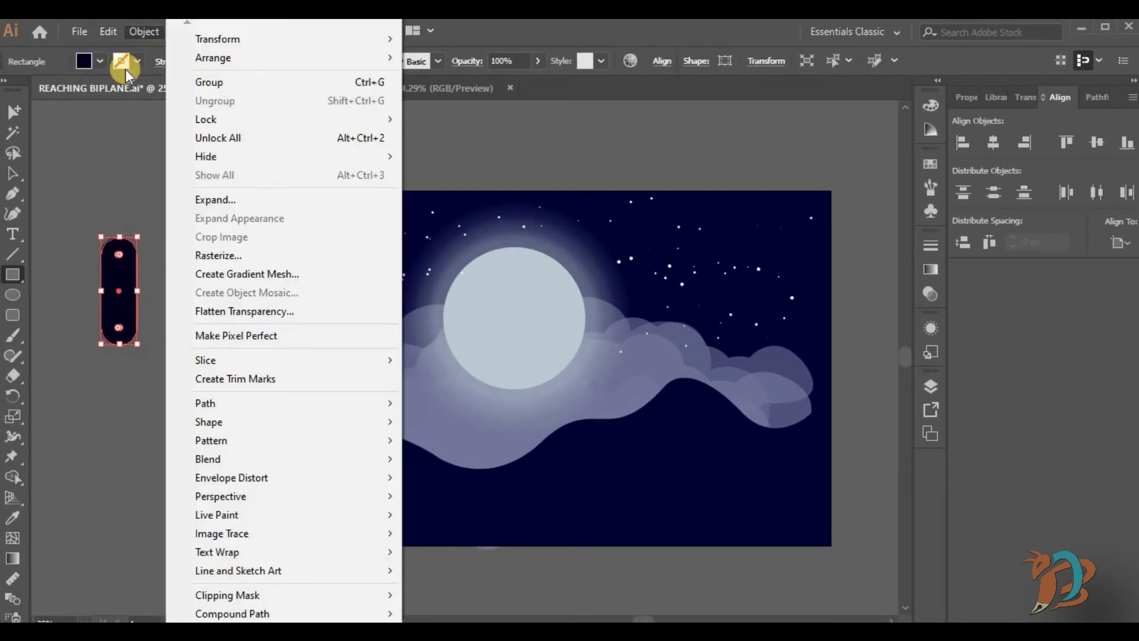
left_click(257, 31)
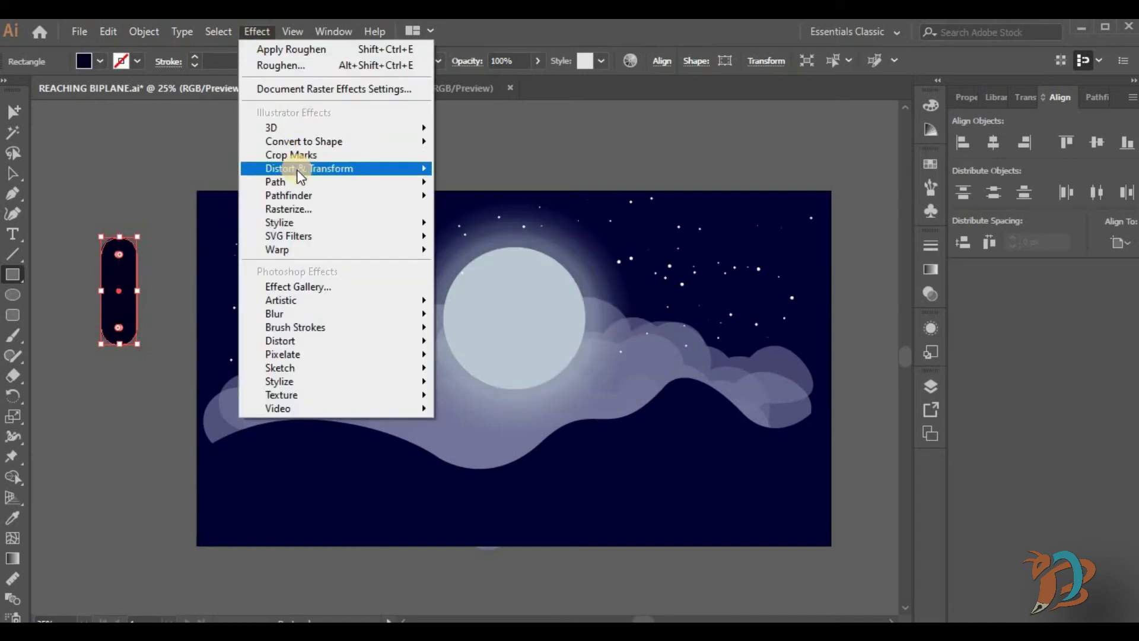
left_click(492, 208)
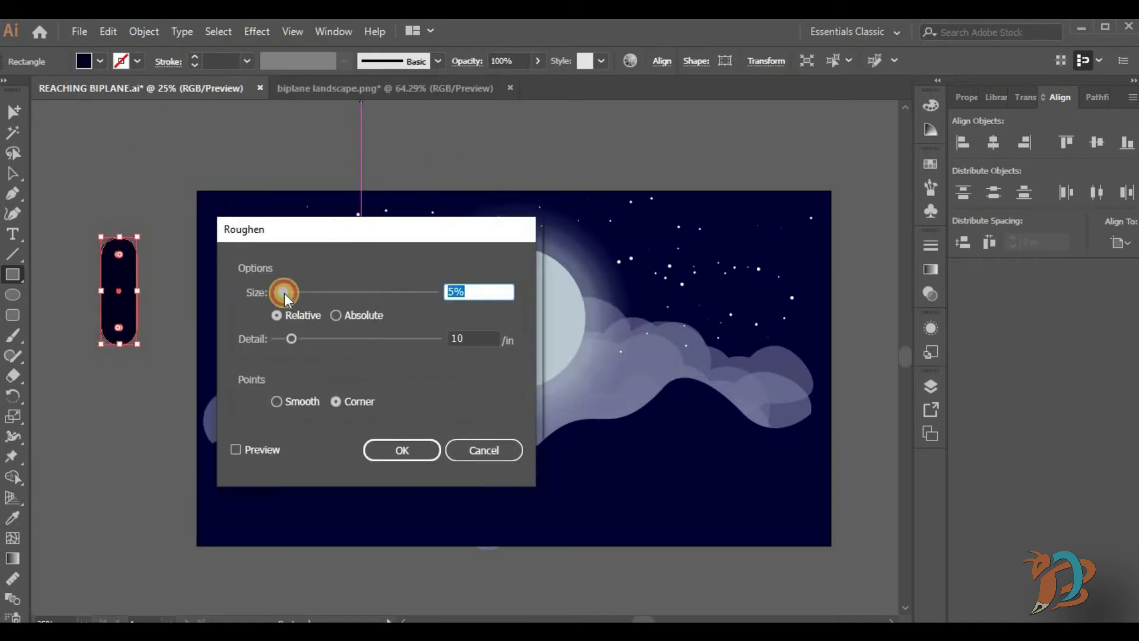
left_click_drag(283, 293, 280, 290)
left_click(236, 450)
left_click_drag(291, 338, 293, 344)
left_click_drag(284, 289, 282, 292)
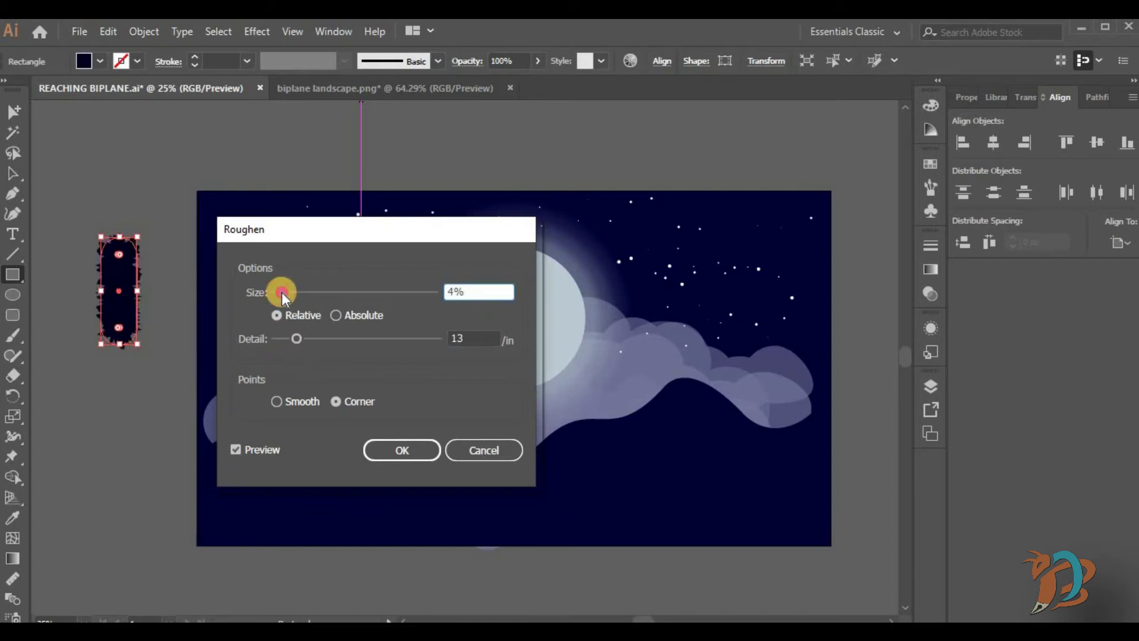
left_click(272, 400)
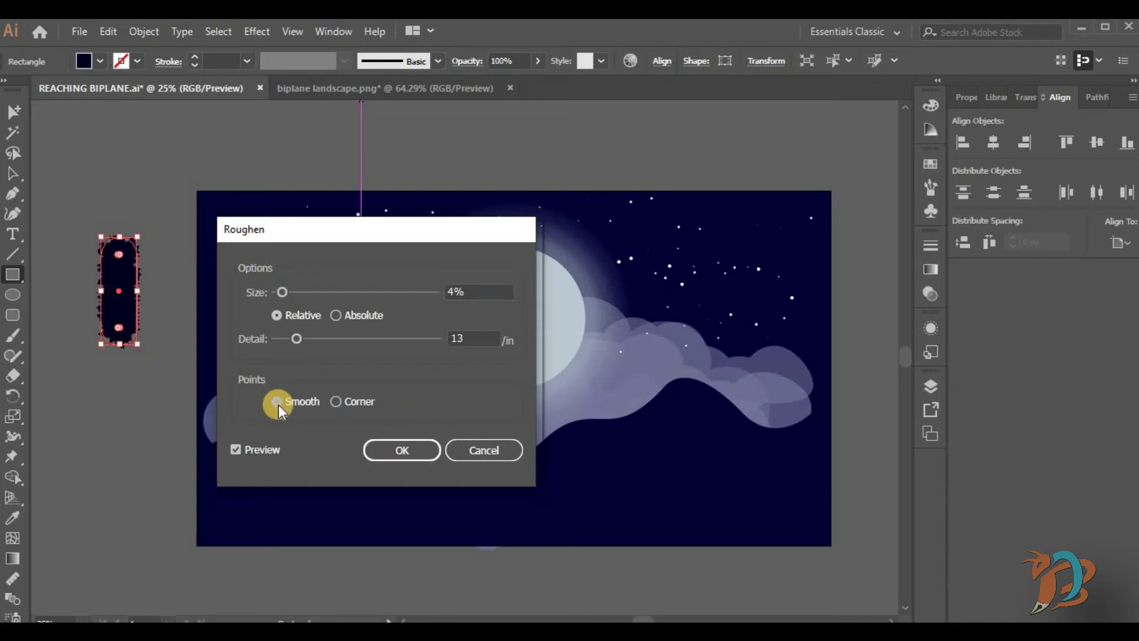
left_click(336, 401)
left_click(402, 450)
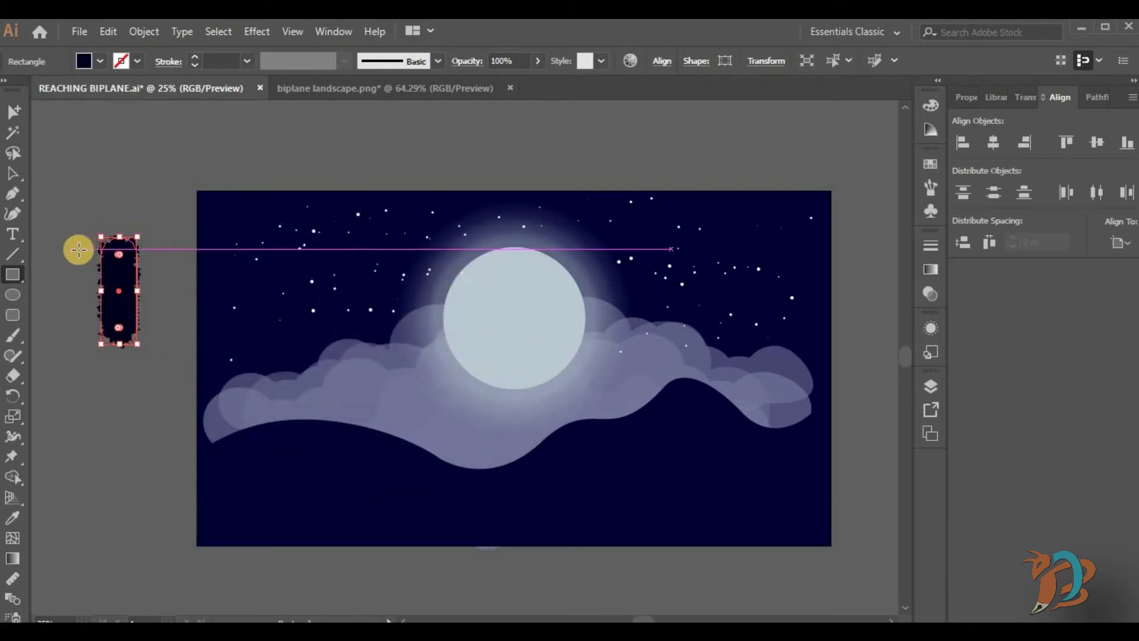
Step: Pull the top anchor points of the roughened shape upward to form a pointed treetop
left_click(13, 173)
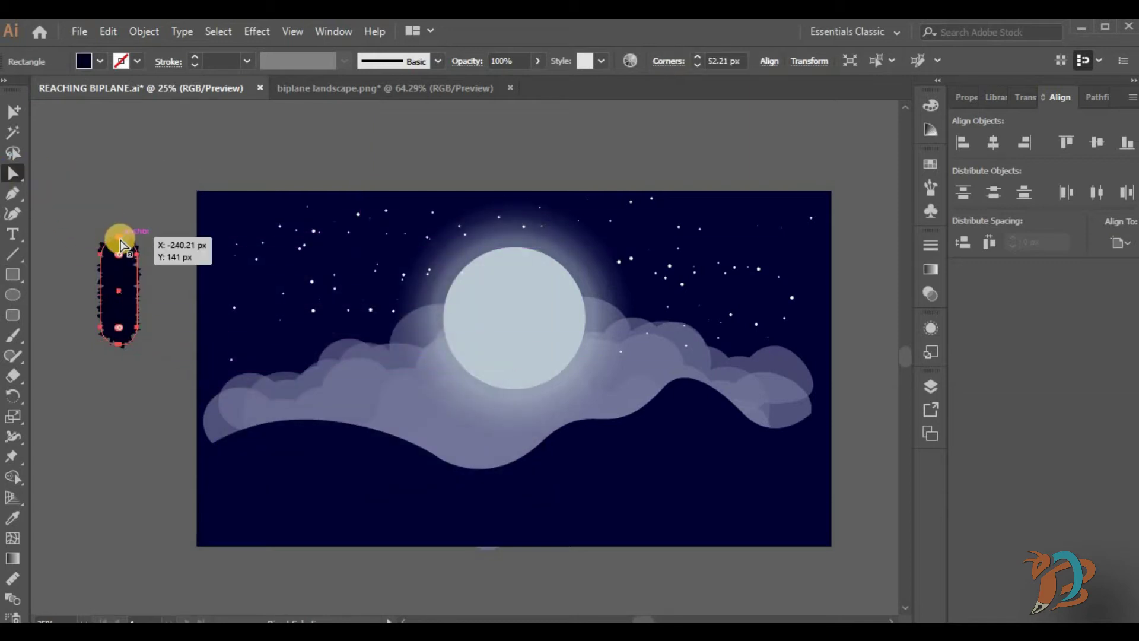
key("z")
left_click(117, 266, "alt")
left_click(468, 382, "alt")
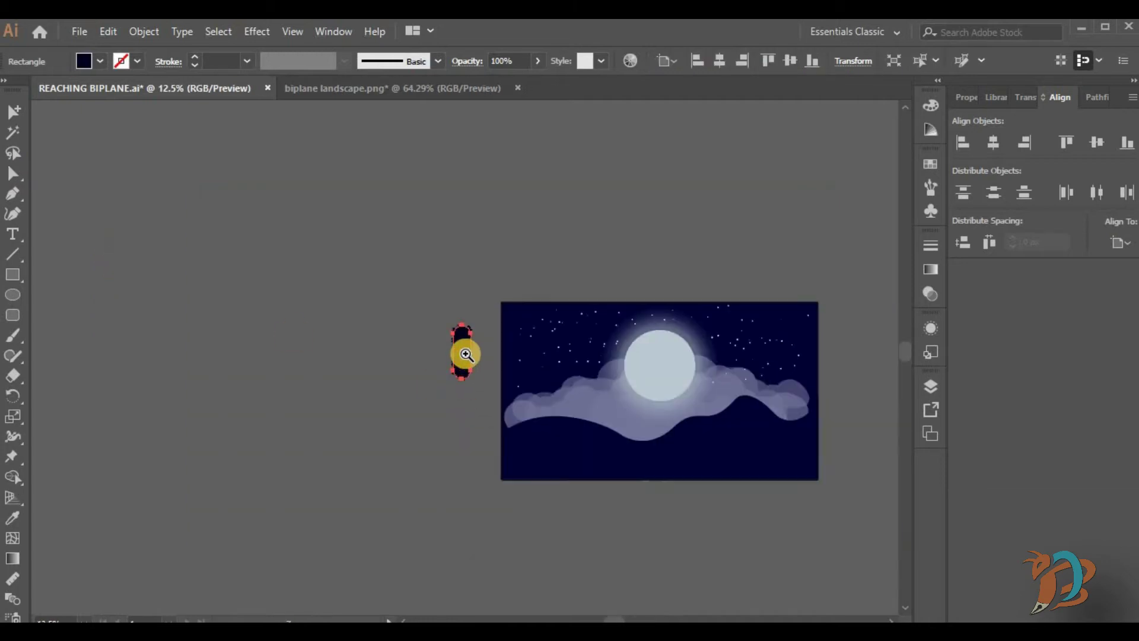
left_click(465, 354)
left_click(464, 352)
left_click(464, 351)
left_click(464, 351)
left_click(464, 351)
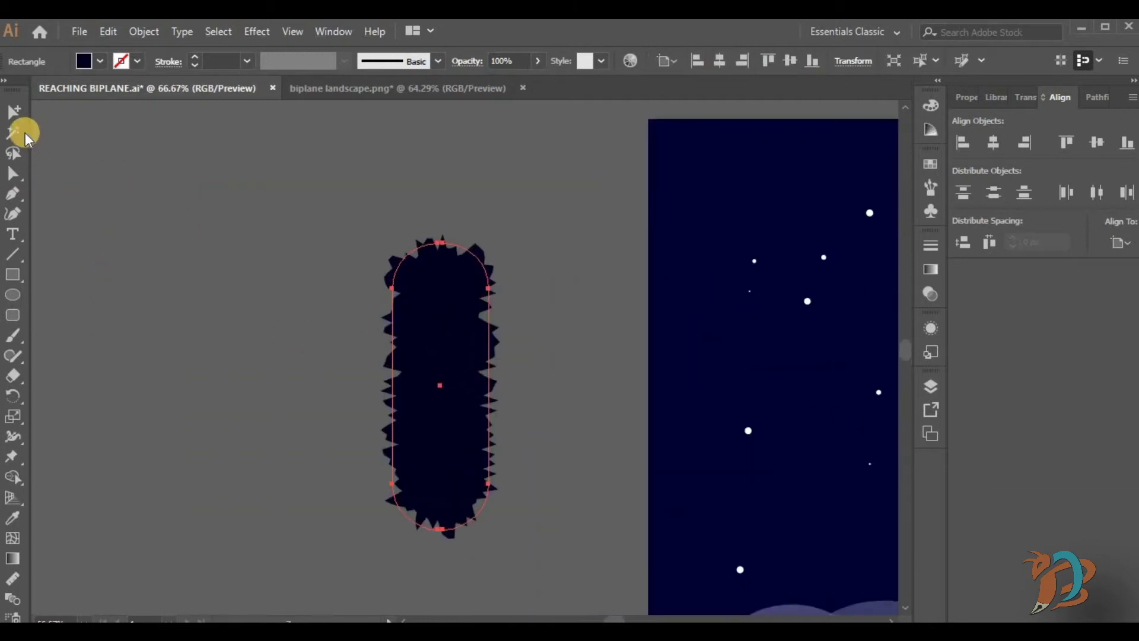
left_click(14, 175)
left_click_drag(440, 243, 443, 183)
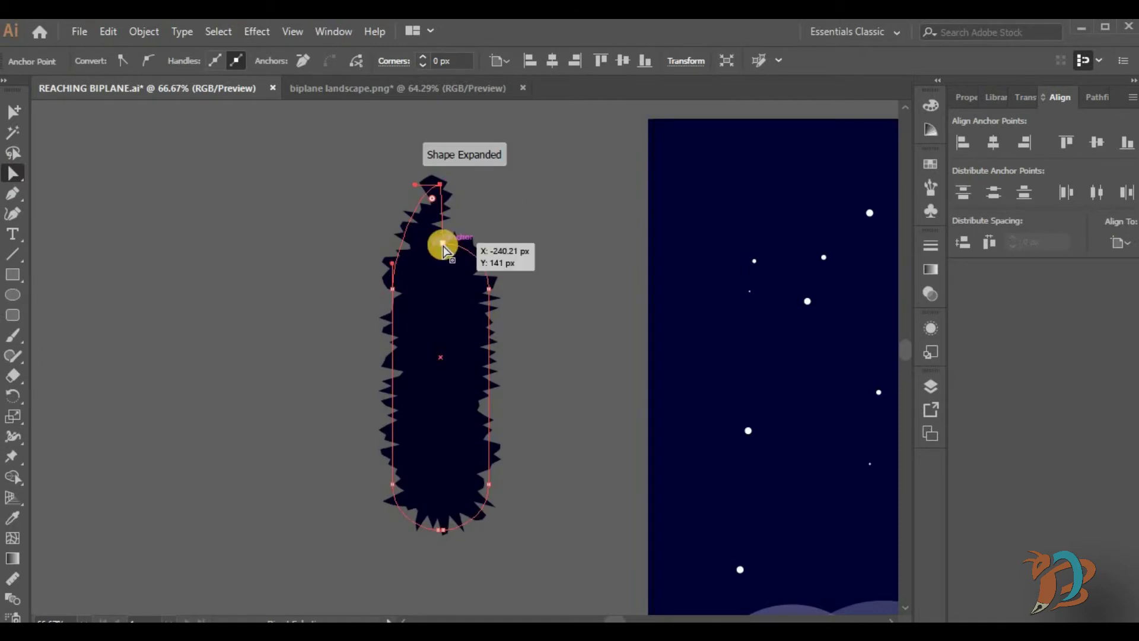
left_click_drag(443, 244, 404, 218)
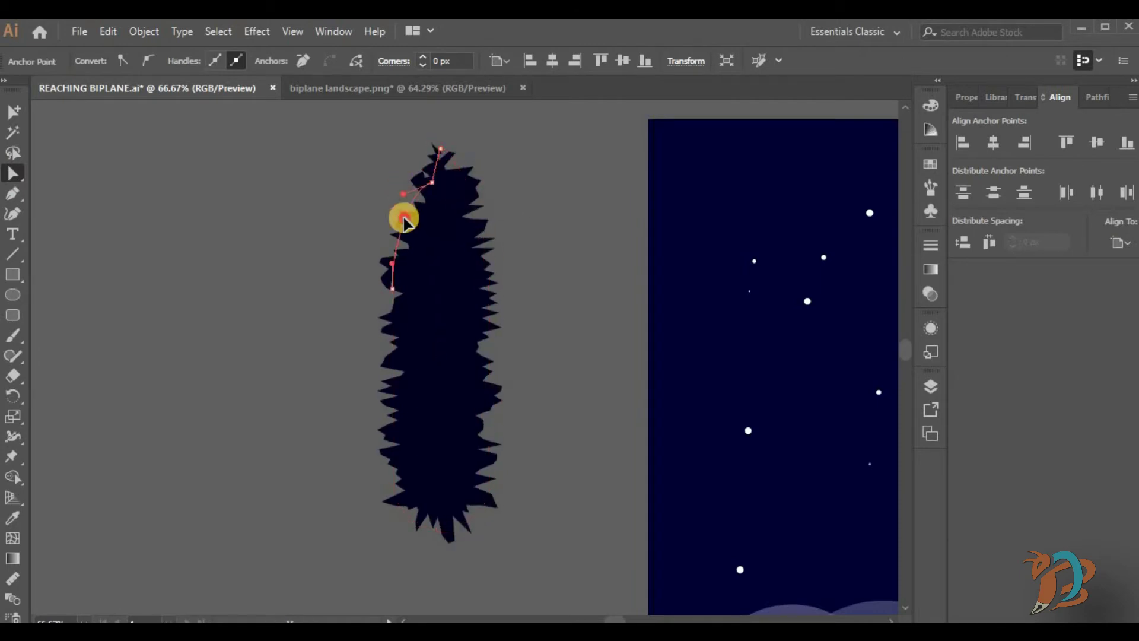
mouse_move(440, 149)
left_mouse_down()
mouse_move(437, 136)
mouse_move(464, 149)
mouse_move(462, 172)
mouse_move(447, 137)
left_mouse_up()
Step: Reshape the left side of the treetop by adjusting its anchor point and curve handles so it tapers smoothly
left_click_drag(432, 182, 418, 182)
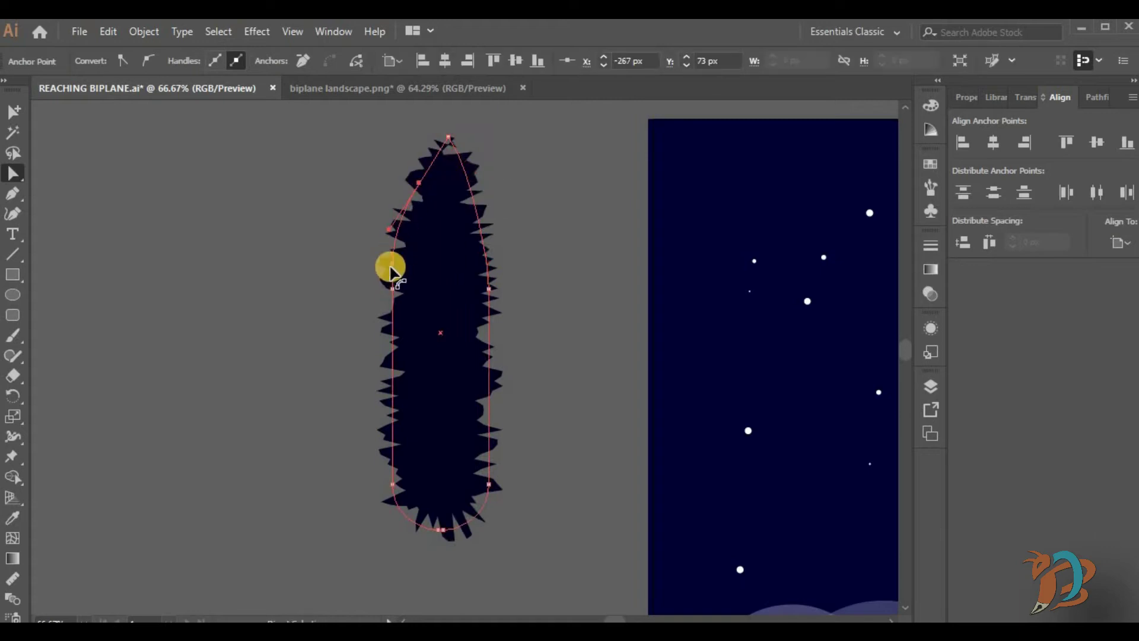
left_click_drag(392, 271, 396, 272)
left_click(390, 230)
left_click(410, 200)
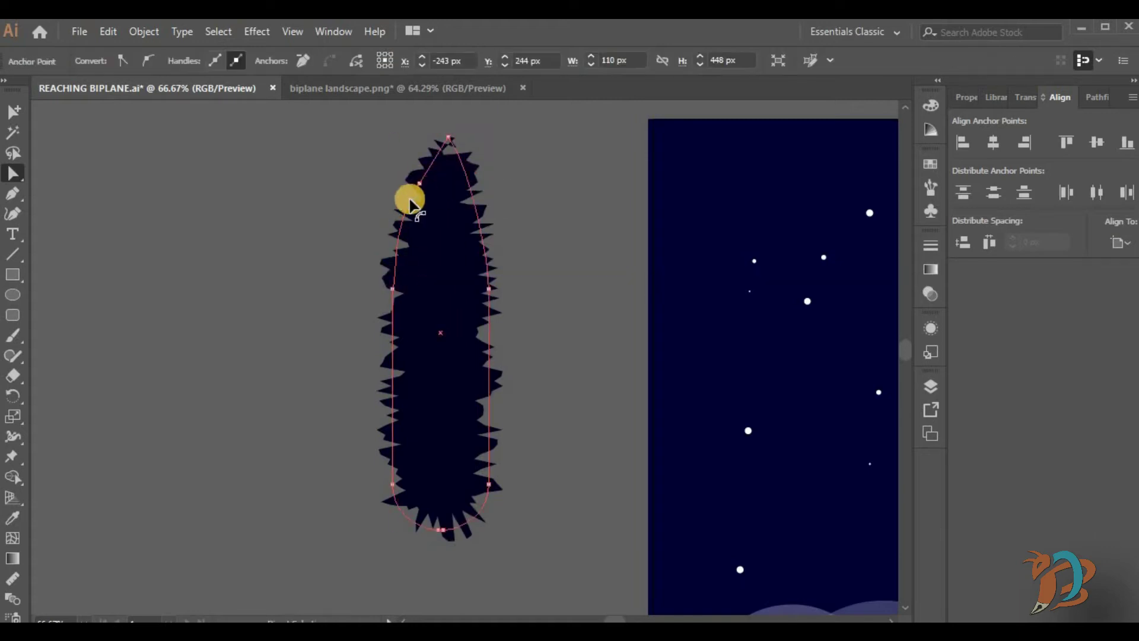
left_click(418, 183)
left_click_drag(386, 230, 392, 248)
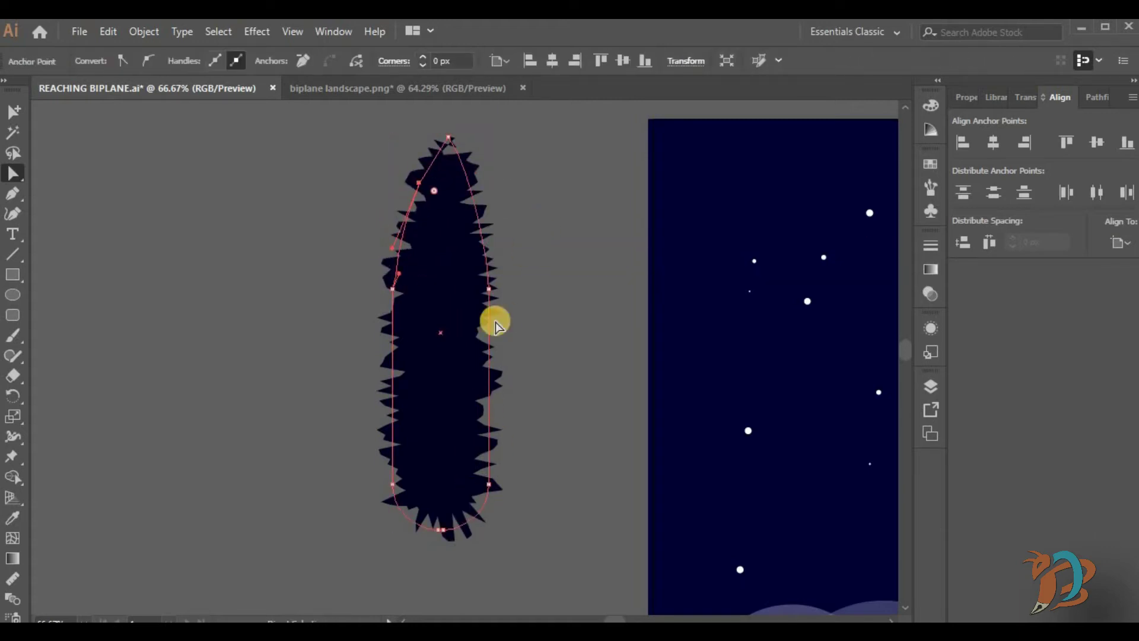
Step: Move the tree shape onto the artboard, over the left end of the clouds
key("z")
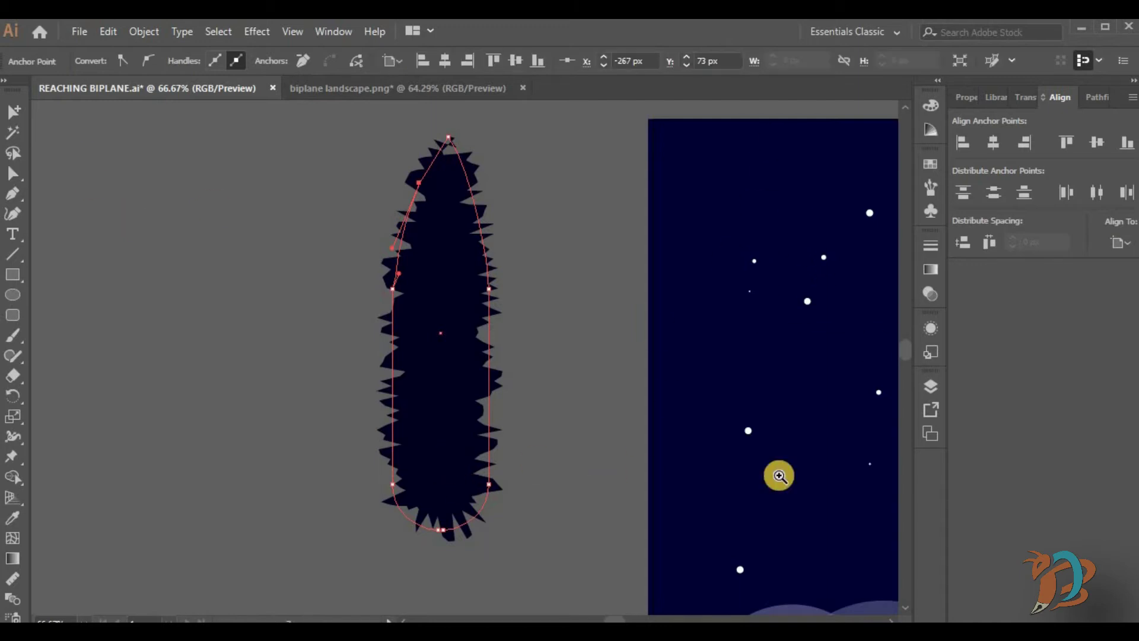
left_click(800, 476, "alt")
left_click(786, 481, "alt")
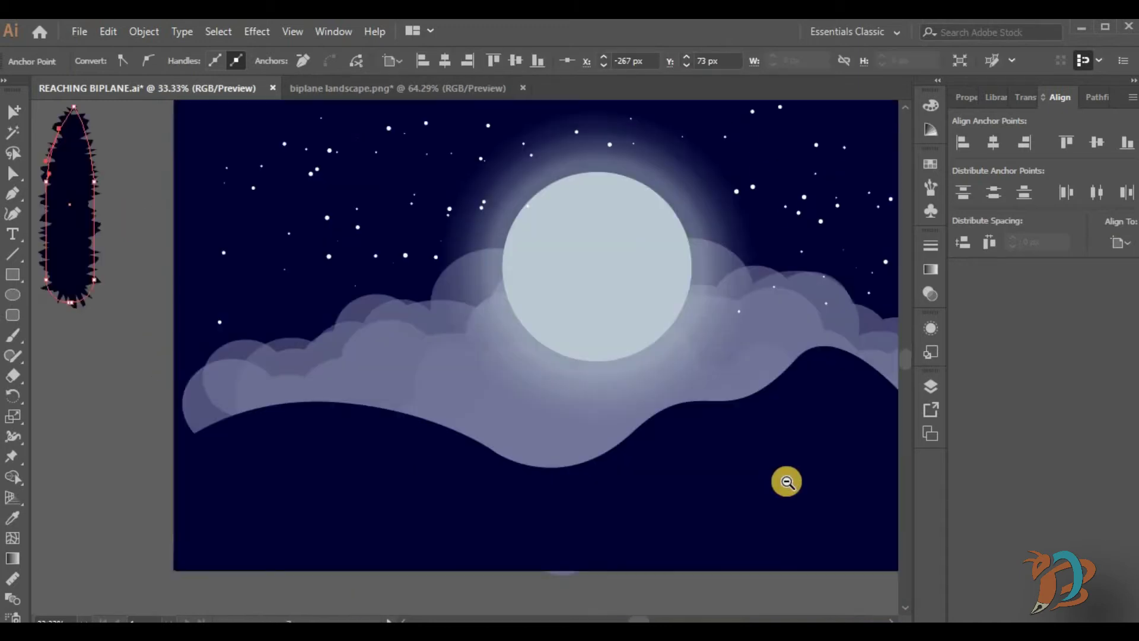
left_click(705, 445, "alt")
left_click_drag(221, 198, 343, 289)
left_click(453, 454)
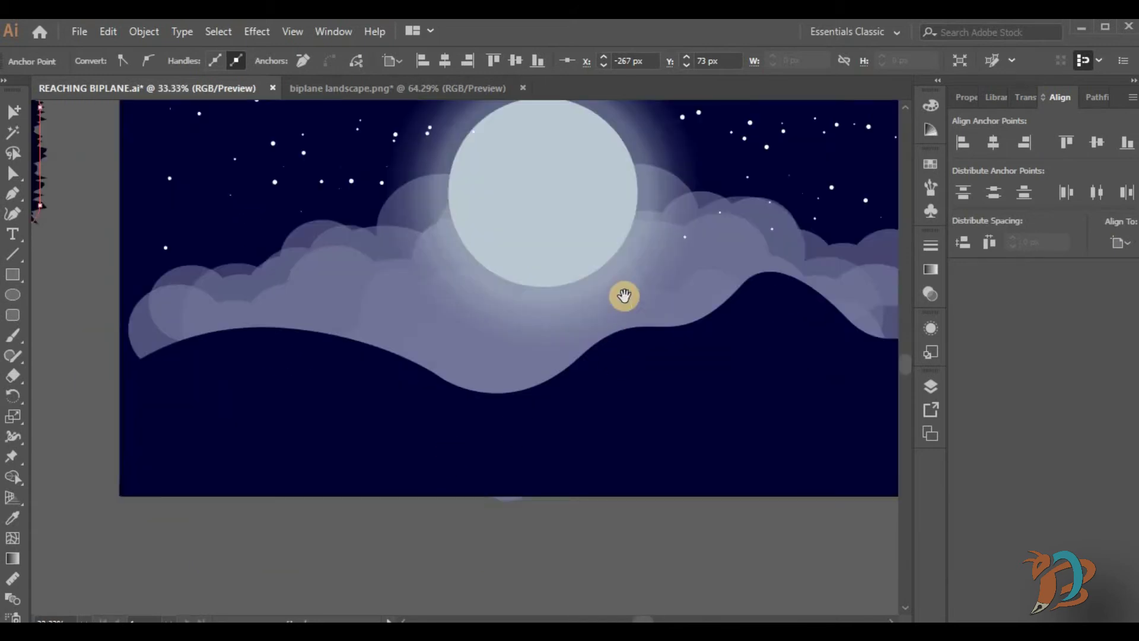
left_click_drag(624, 296, 656, 379)
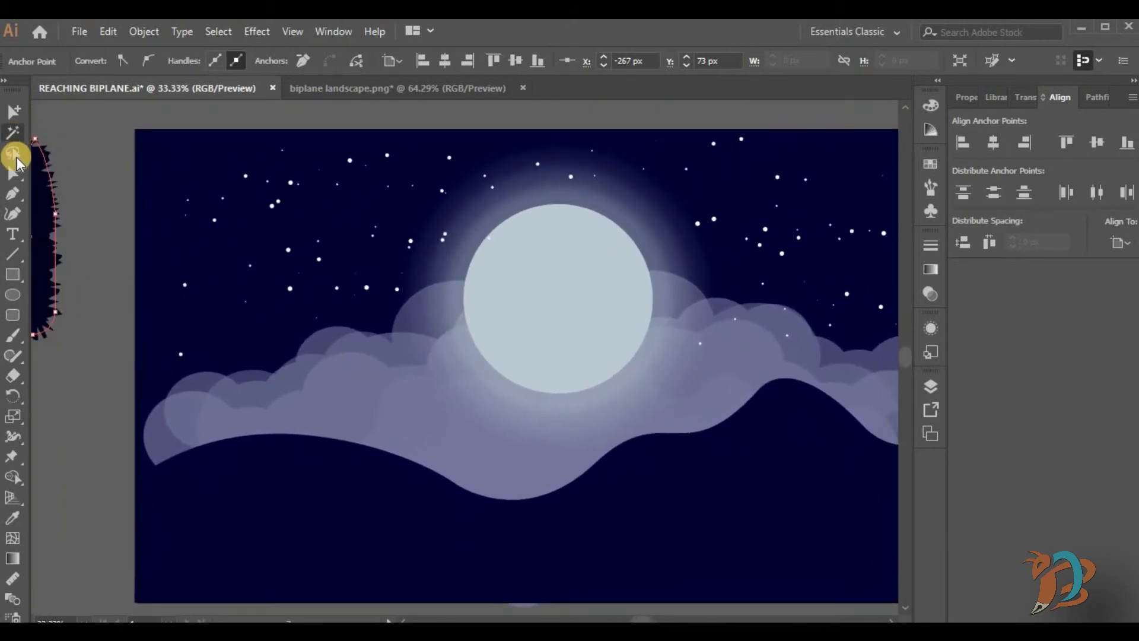
left_click(13, 173)
left_click_drag(52, 263, 196, 415)
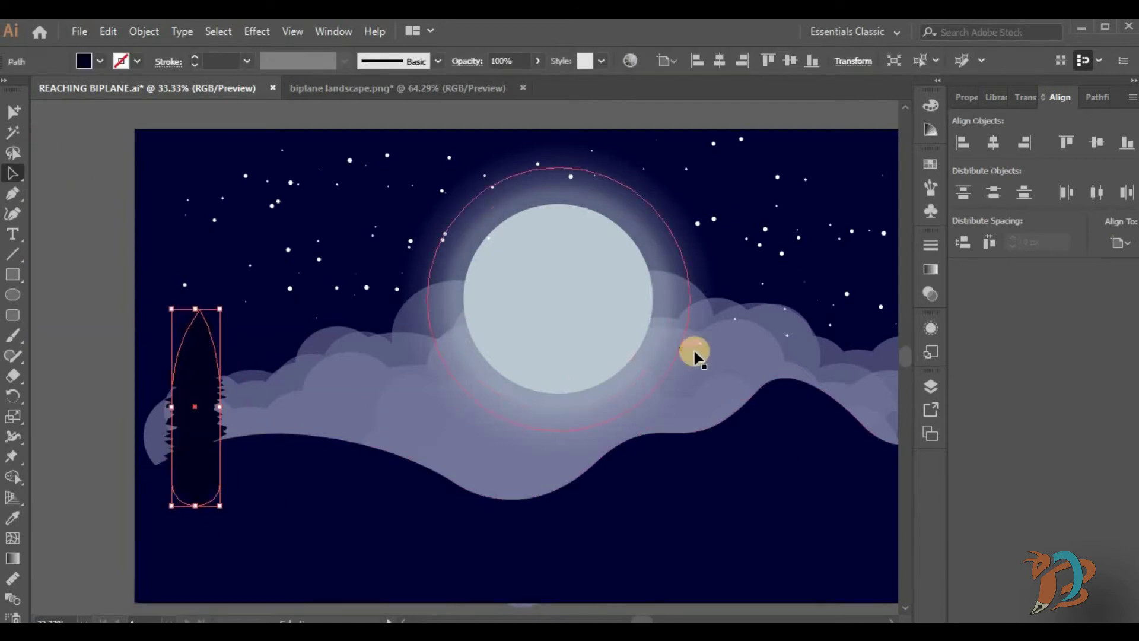
Step: Duplicate the tree several times along the left part of the hill, varying the copies' heights and widths
key("z")
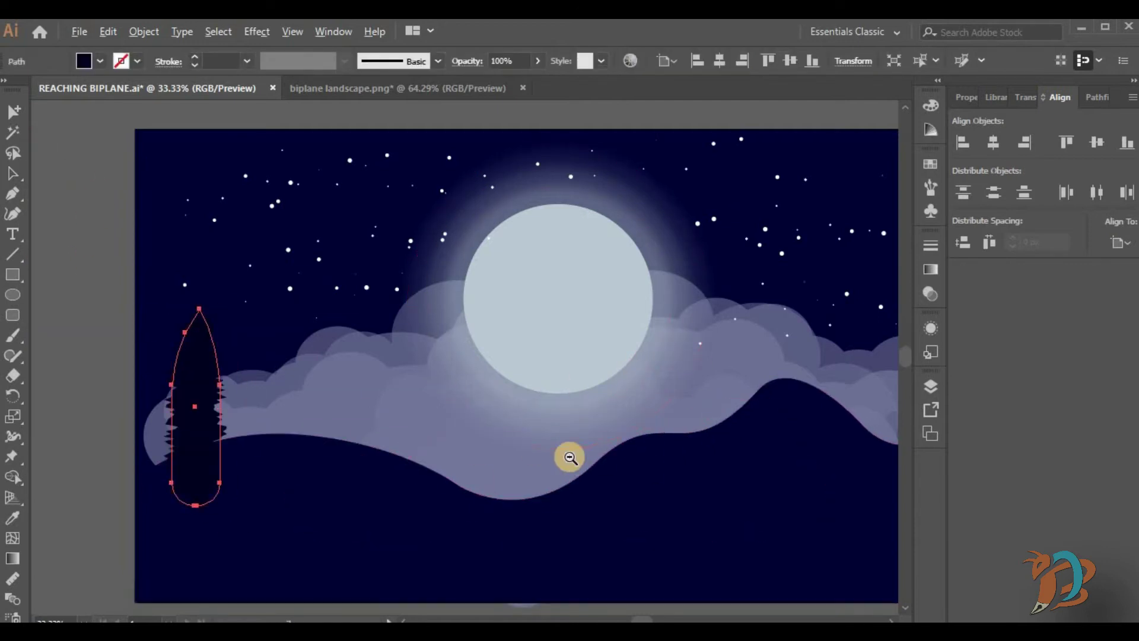
left_click(570, 457, "alt")
key("v")
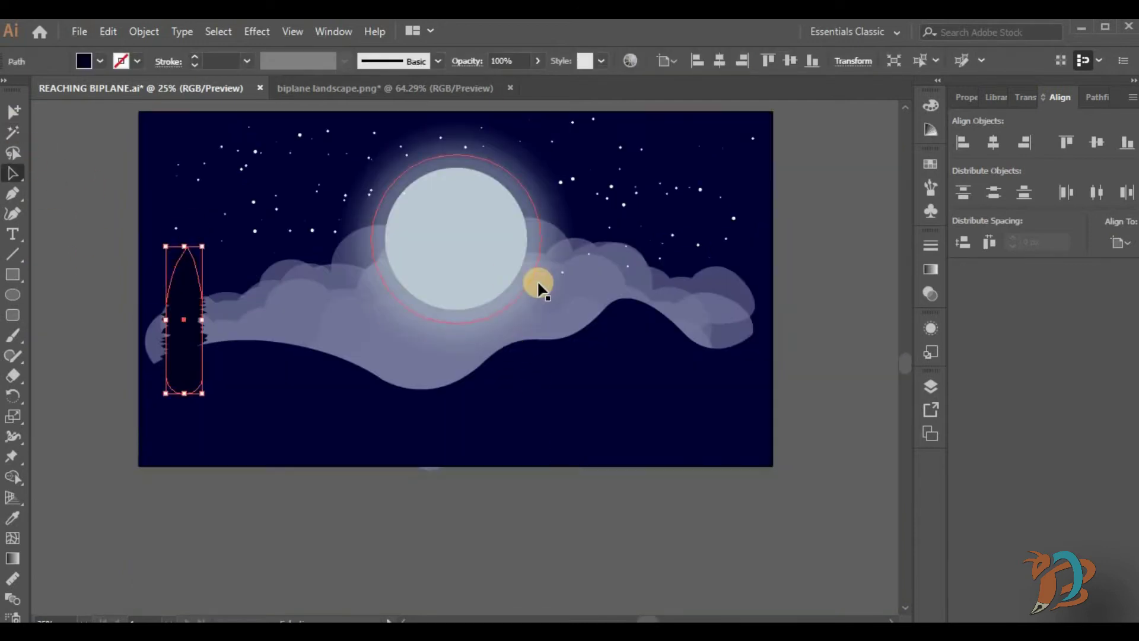
left_click_drag(538, 287, 573, 341)
mouse_move(228, 398)
left_mouse_down()
mouse_move(219, 401)
mouse_move(234, 415)
left_mouse_up()
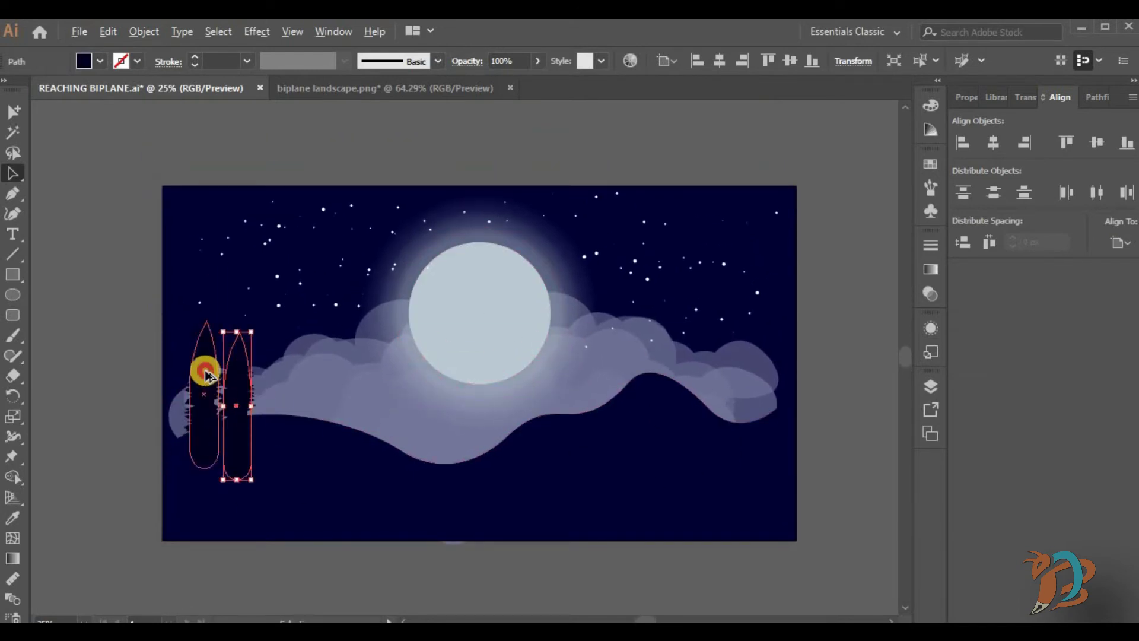
left_click_drag(205, 373, 205, 354)
left_click_drag(246, 392, 242, 382)
left_click_drag(246, 320, 243, 338)
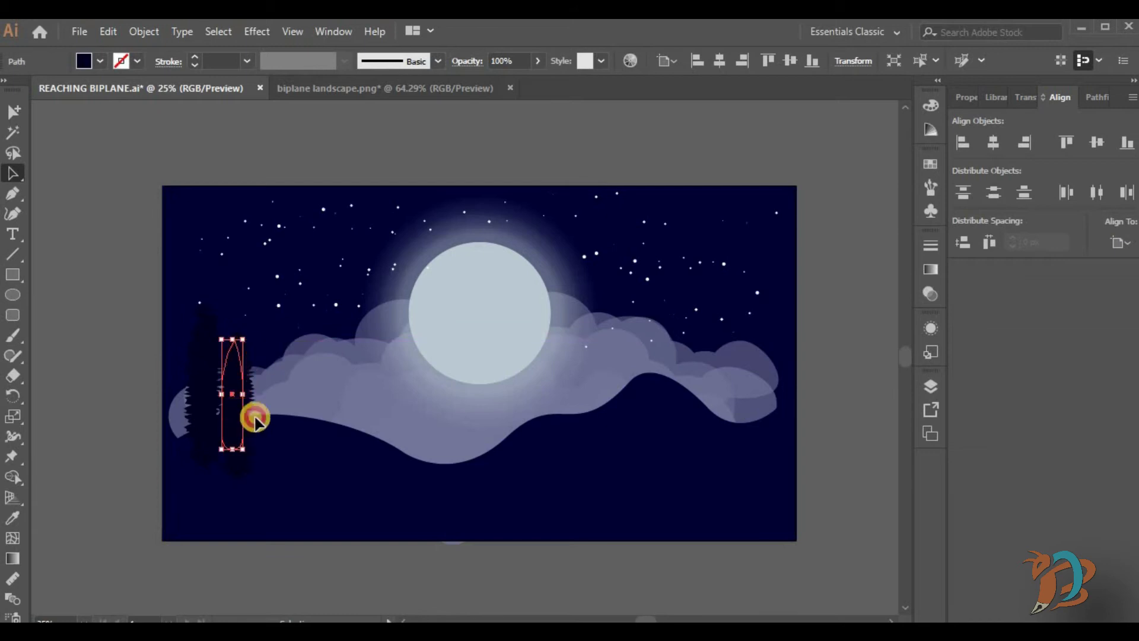
left_click_drag(247, 417, 262, 452)
left_click_drag(269, 444, 314, 474)
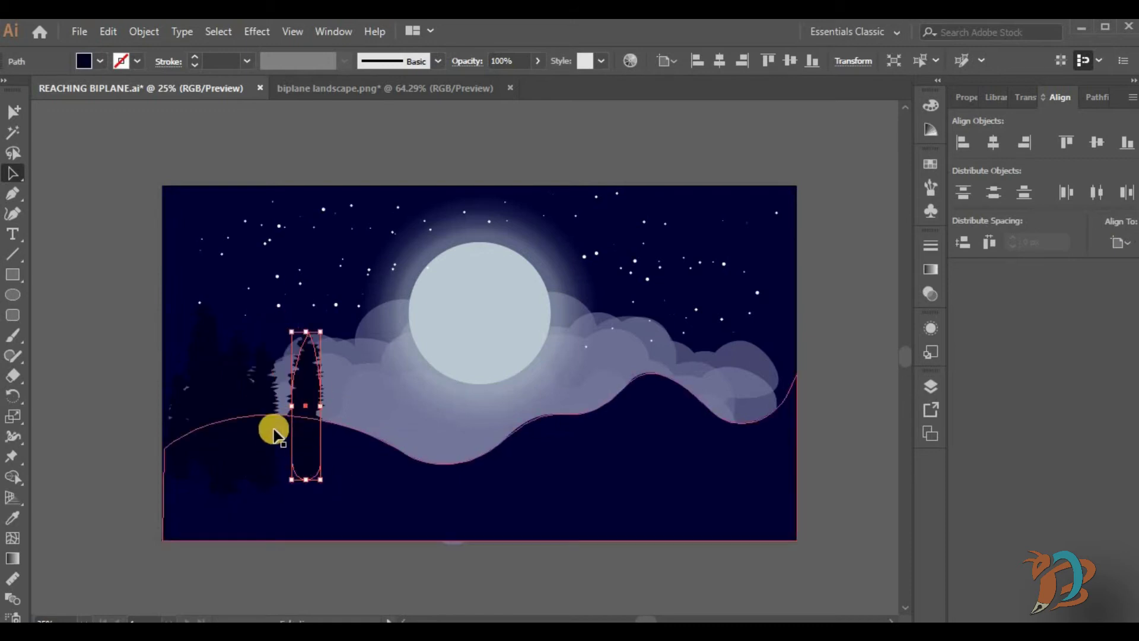
left_click_drag(179, 426, 344, 468)
Step: Build a cluster of tree copies in varied sizes on the right part of the hill, ending with a small one at its inner edge
mouse_move(726, 431)
left_mouse_down()
mouse_move(770, 419)
mouse_move(718, 444)
left_mouse_up()
left_click_drag(733, 361, 755, 324)
left_click_drag(754, 393, 742, 393)
left_click_drag(731, 326, 730, 301)
left_click_drag(731, 432, 704, 452)
left_click_drag(692, 394, 687, 395)
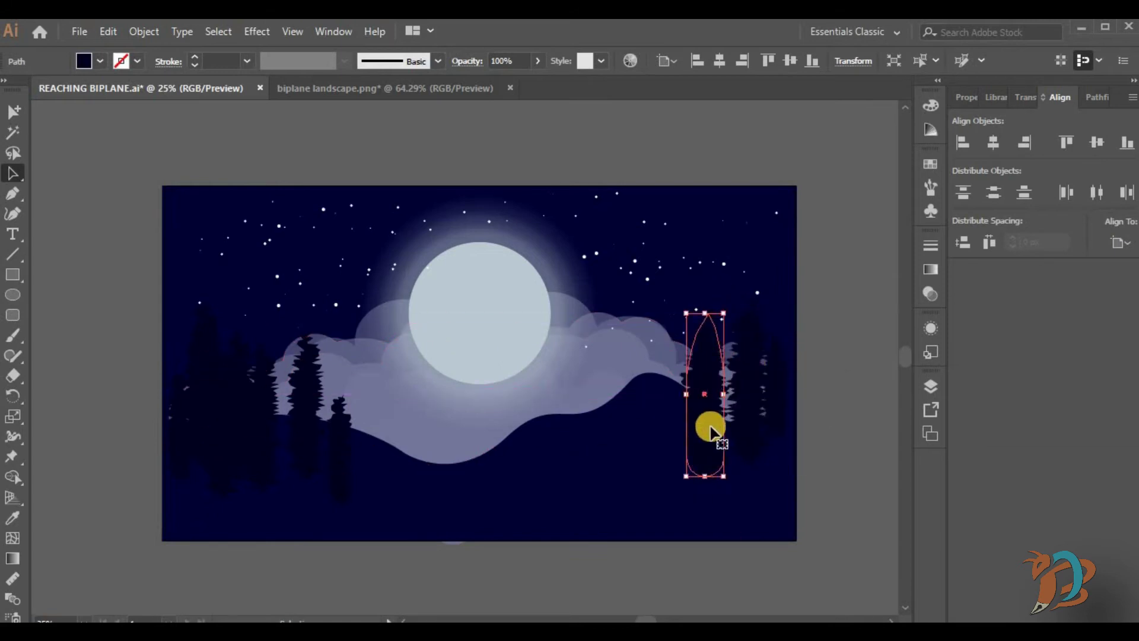
left_click_drag(717, 438, 685, 450)
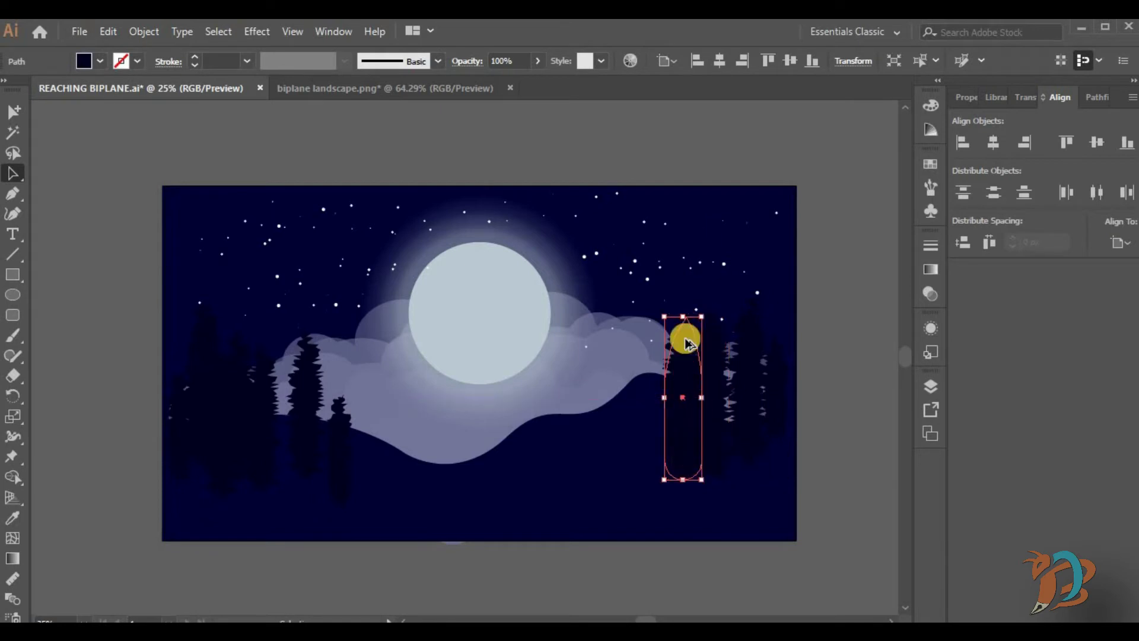
left_click_drag(683, 316, 677, 287)
left_click_drag(665, 383, 760, 452)
left_click_drag(759, 436, 686, 425)
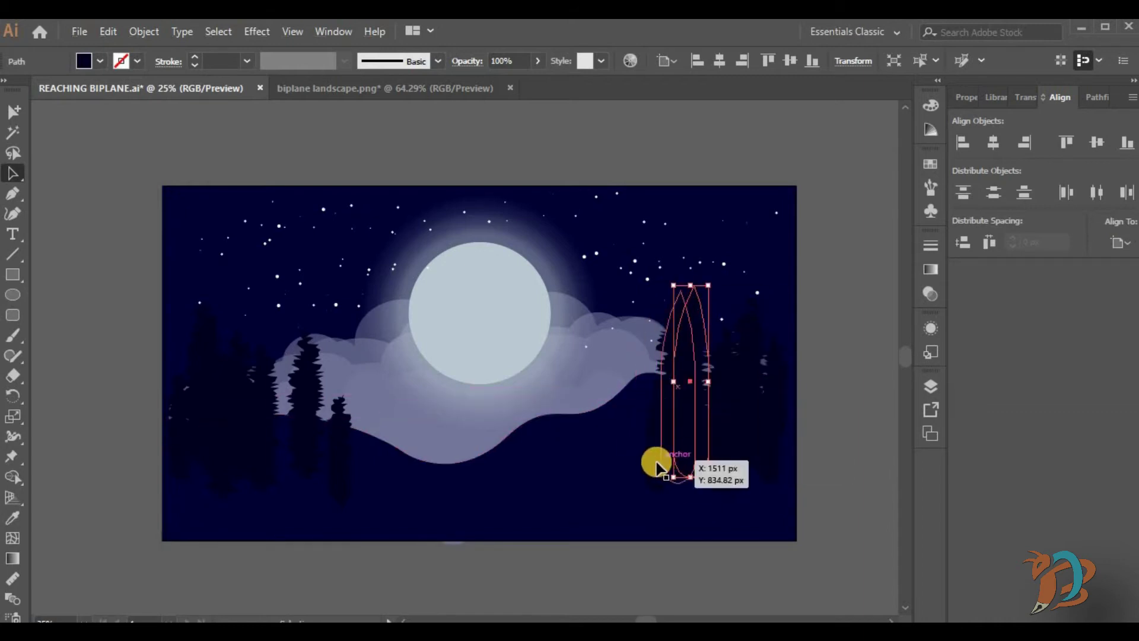
left_click_drag(658, 466, 624, 406)
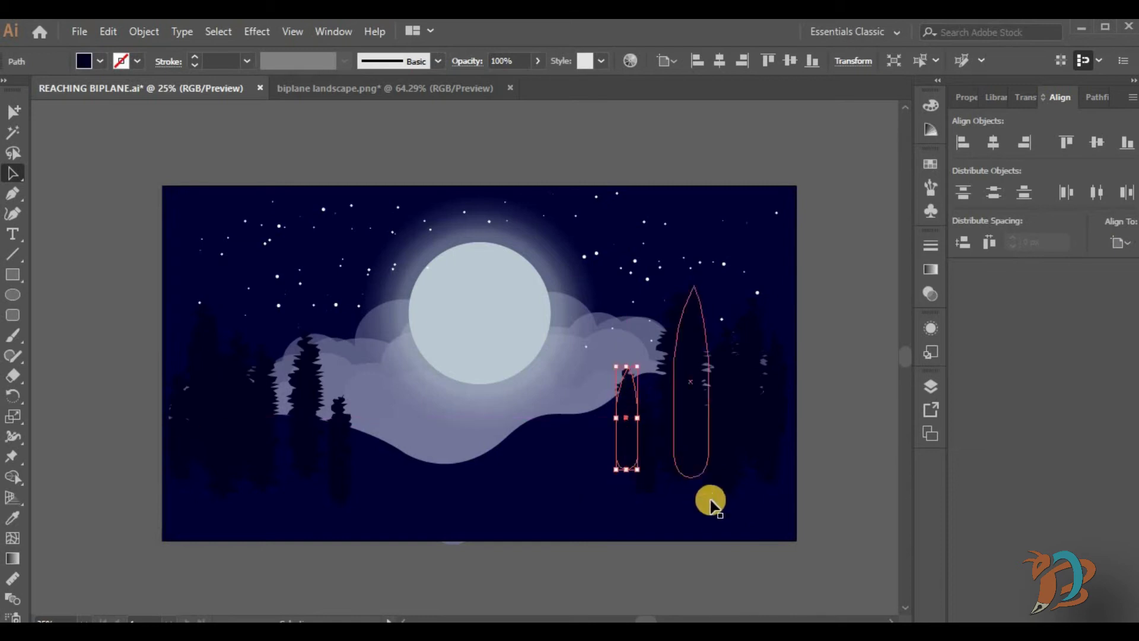
left_click(715, 521)
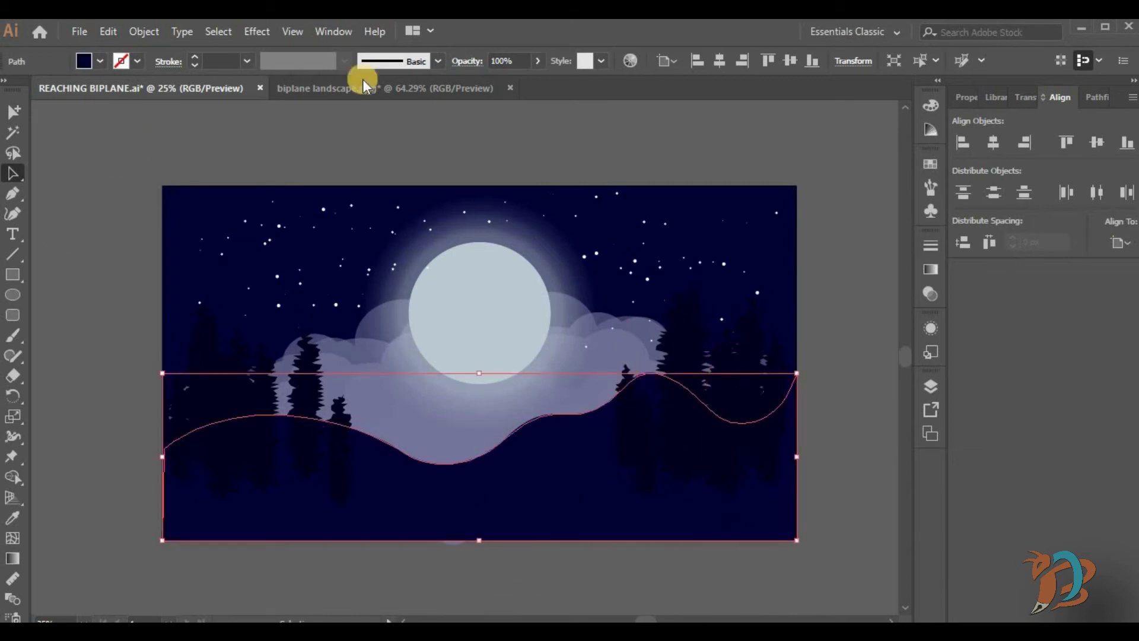
Step: Open the Biplane and reaching out kid images from the Biplane pictures folder
left_click(78, 33)
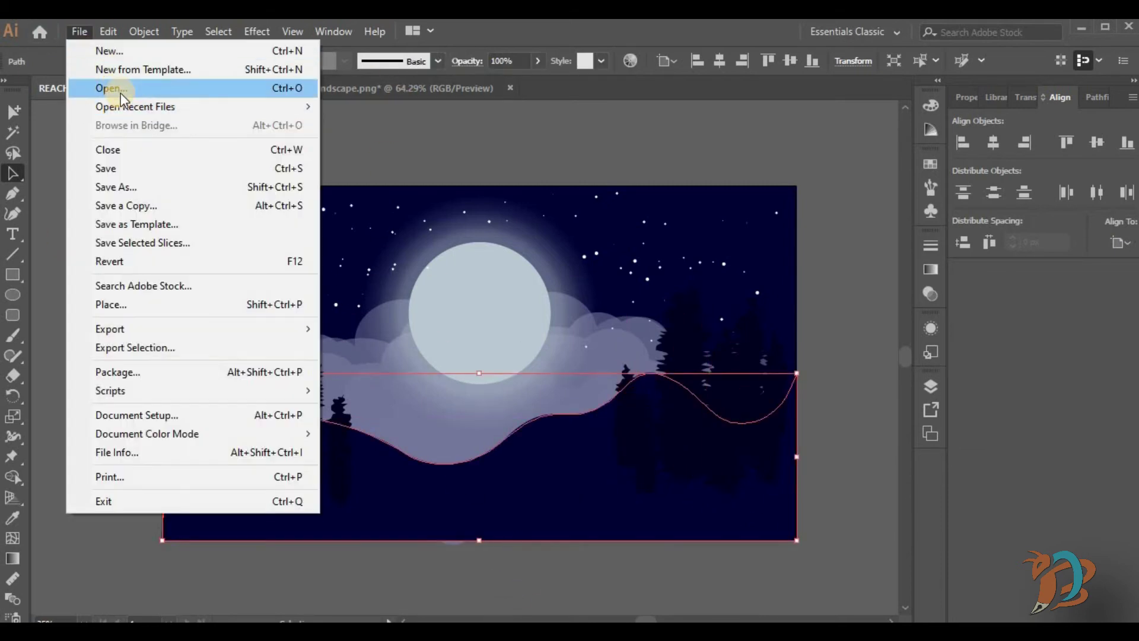
left_click(120, 89)
left_click(491, 271)
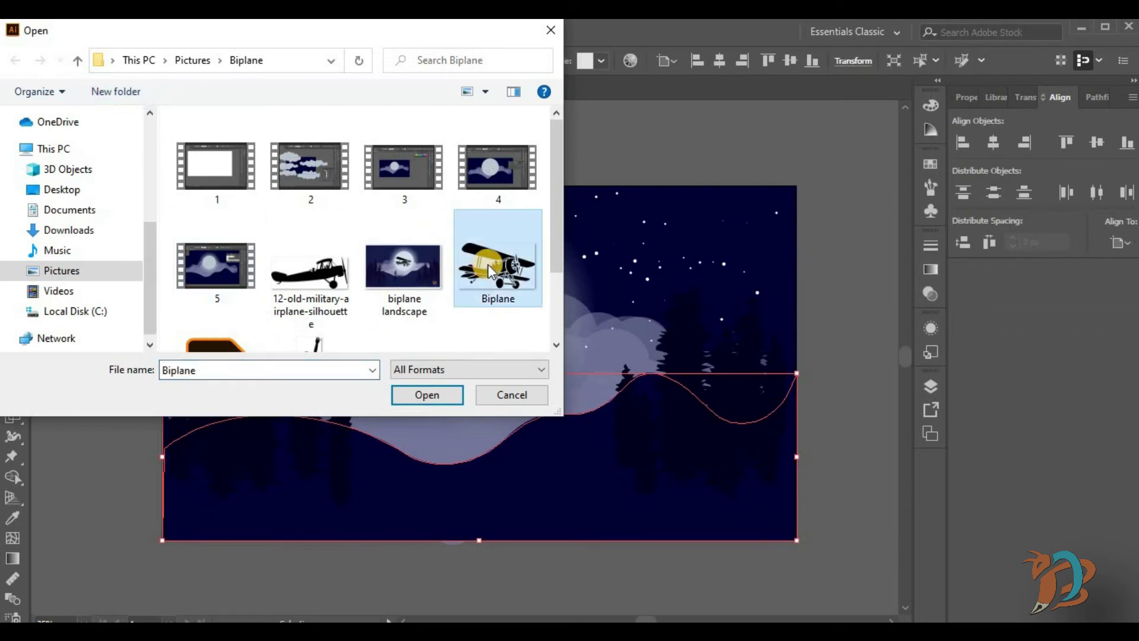
scroll(490, 272, "down", 2)
left_click(452, 398)
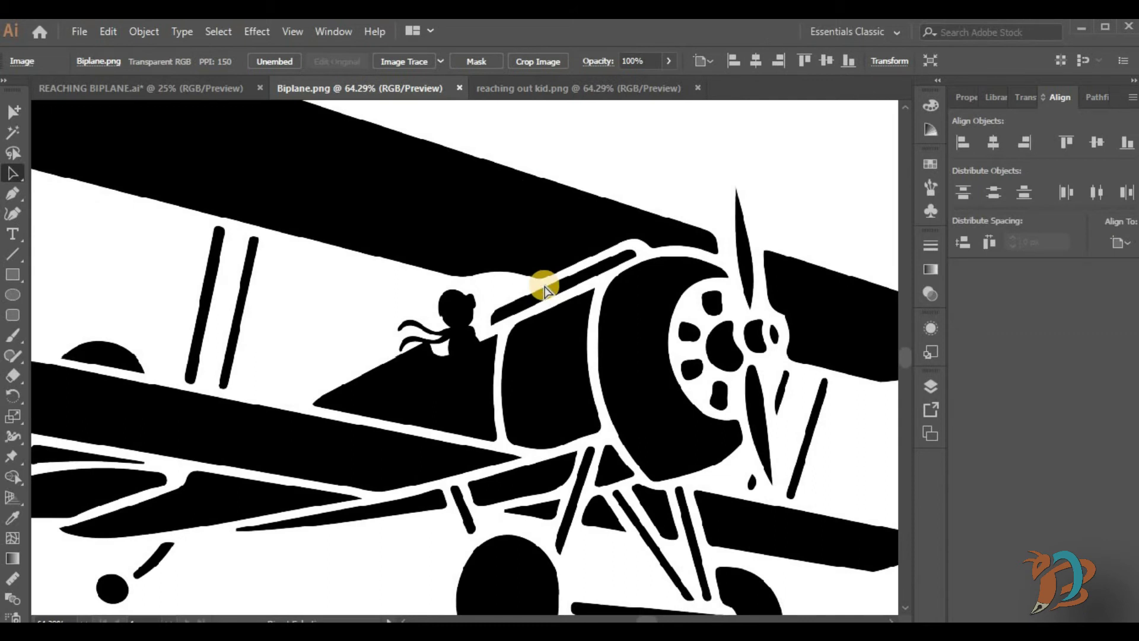
Step: Copy the biplane image and paste it into the REACHING BIPLANE.ai illustration
key("ctrl+c")
left_click(205, 88)
key("ctrl+v")
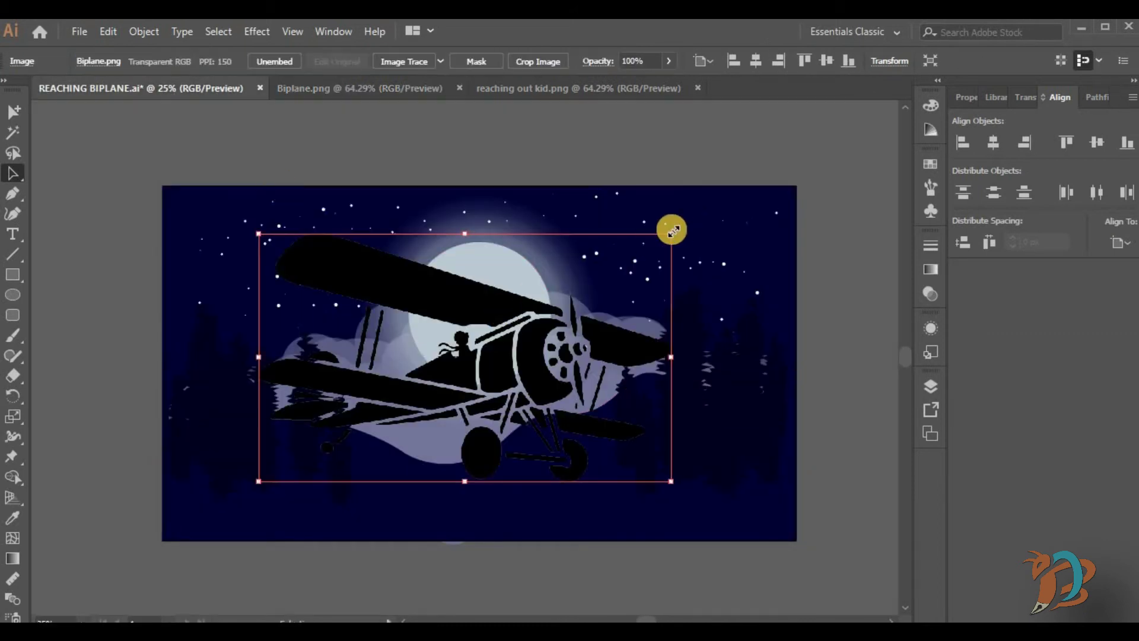
Step: Scale the pasted biplane down proportionally and place it in front of the moon
left_click_drag(673, 231, 526, 321)
mouse_move(490, 338)
left_mouse_down()
mouse_move(497, 284)
mouse_move(498, 322)
left_mouse_up()
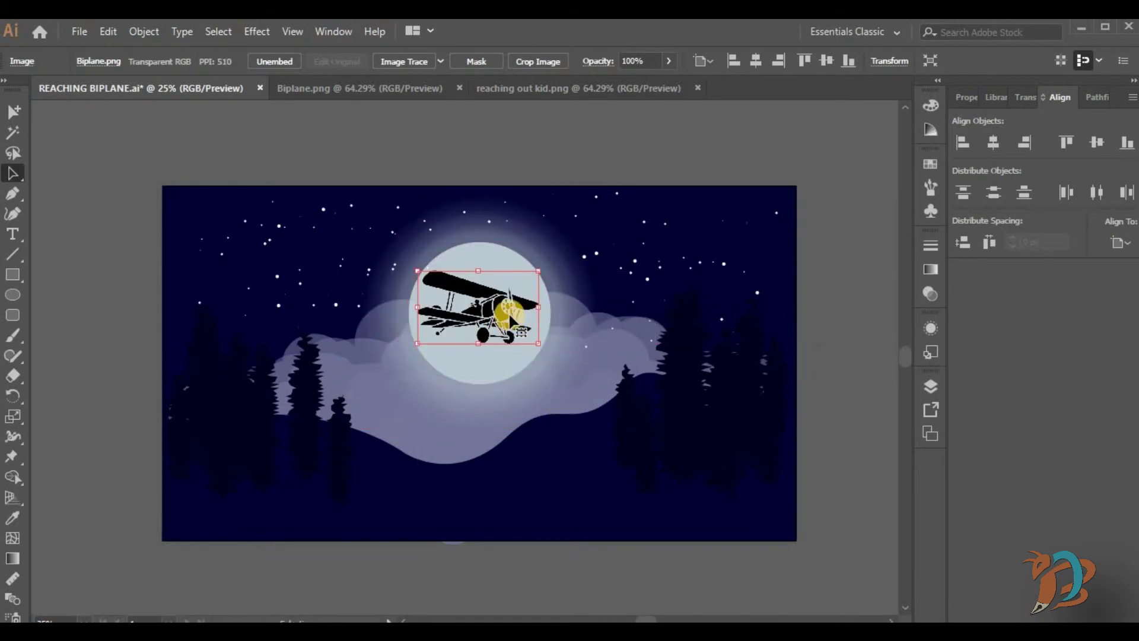
left_click(561, 144)
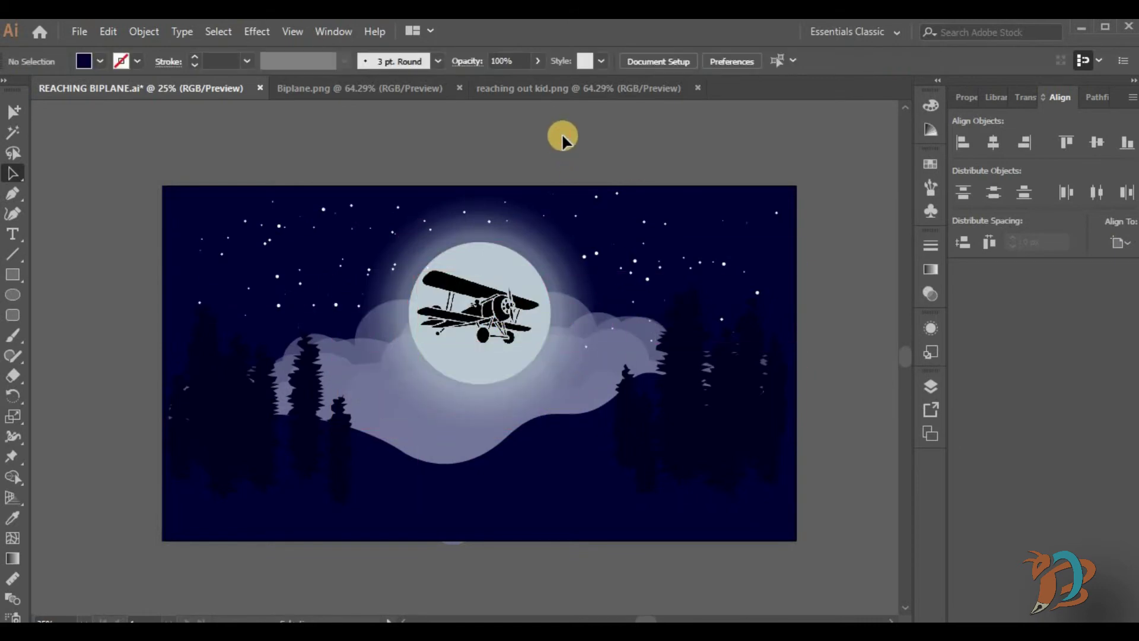
Step: Copy the reaching out kid image into REACHING BIPLANE.ai, scale it down and stand it in the hill's dip below the moon
left_click(499, 90)
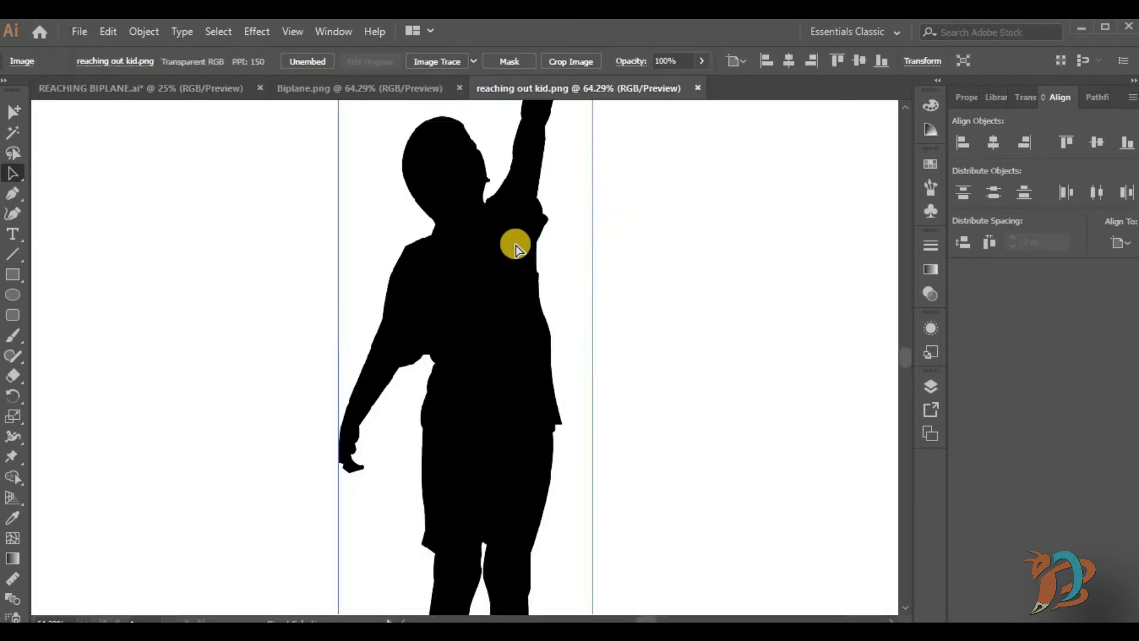
left_click(202, 88)
key("ctrl+v")
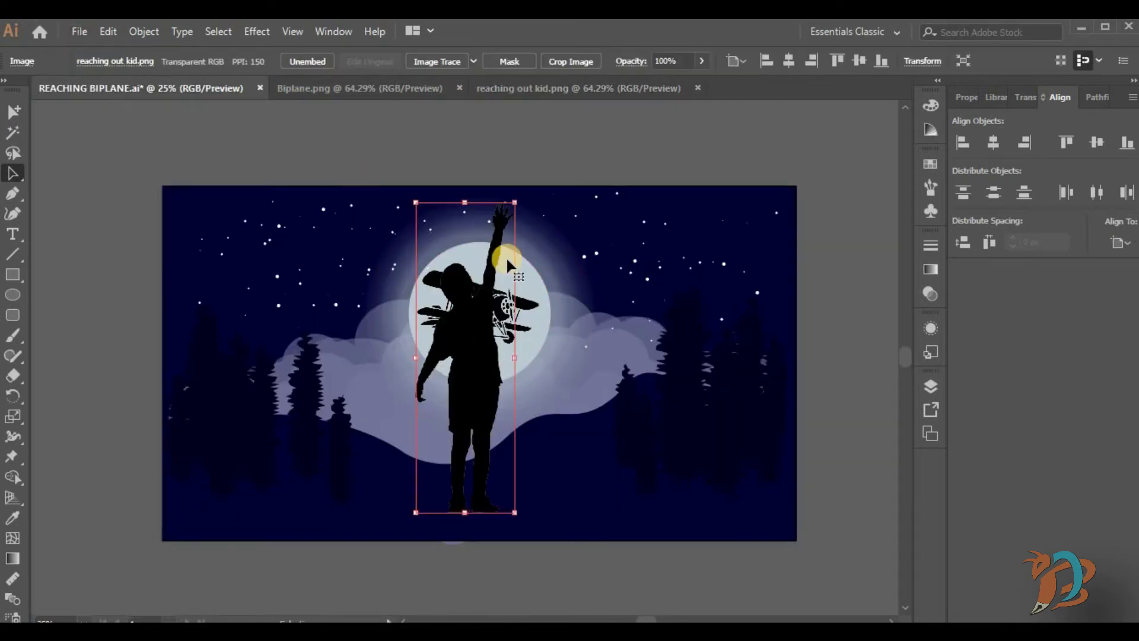
left_click_drag(516, 202, 465, 357)
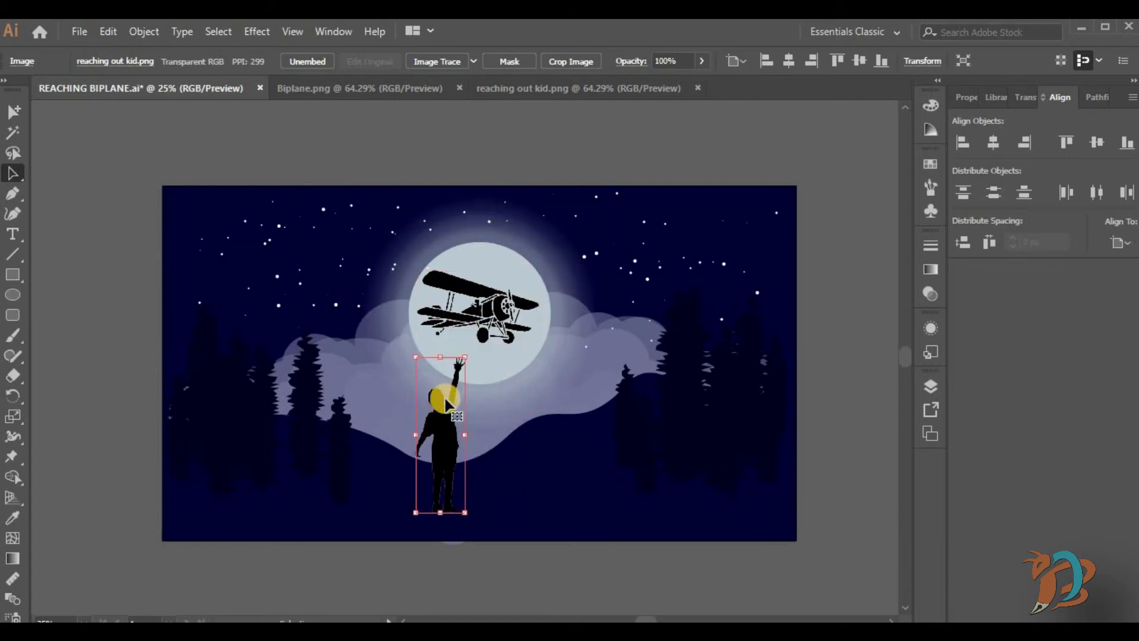
left_click_drag(444, 399, 421, 370)
left_click_drag(442, 325, 423, 383)
left_click_drag(410, 434, 429, 422)
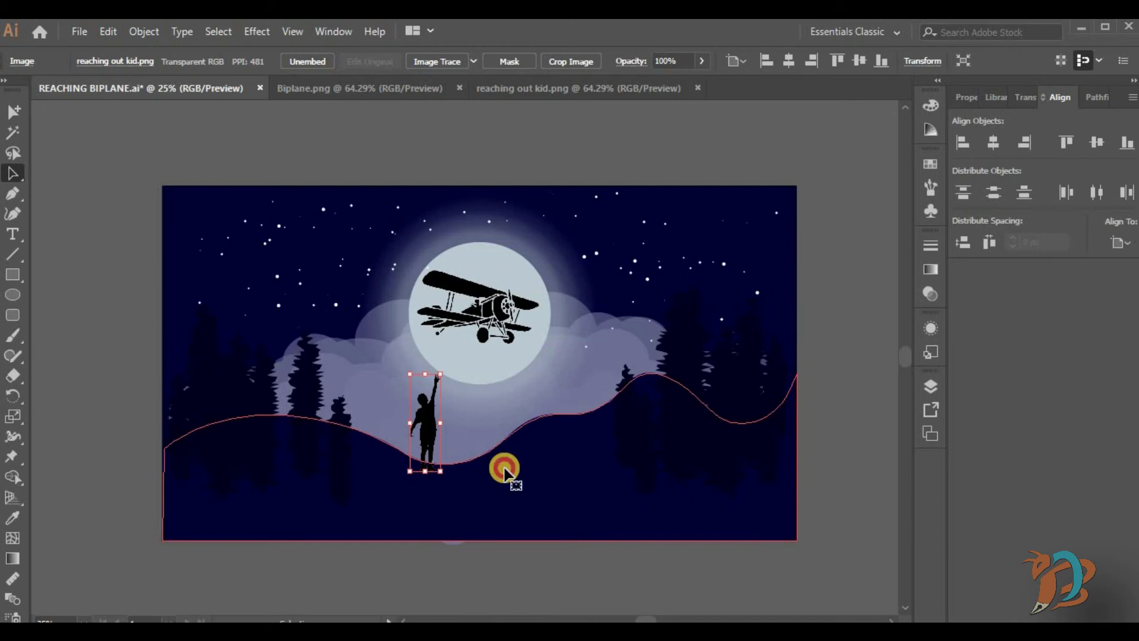
Step: Draw a closed irregular shape with the Pen tool over the bases of the left tree cluster
left_click(504, 472)
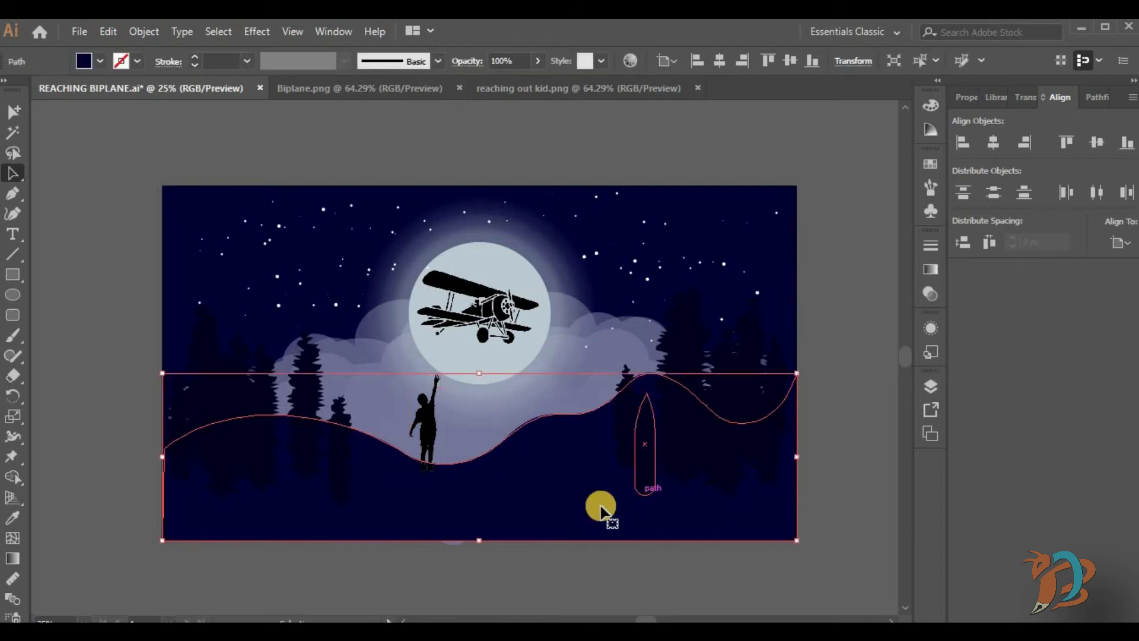
left_click(13, 191)
left_click_drag(200, 450, 236, 437)
left_click_drag(266, 438, 293, 444)
left_click(317, 453)
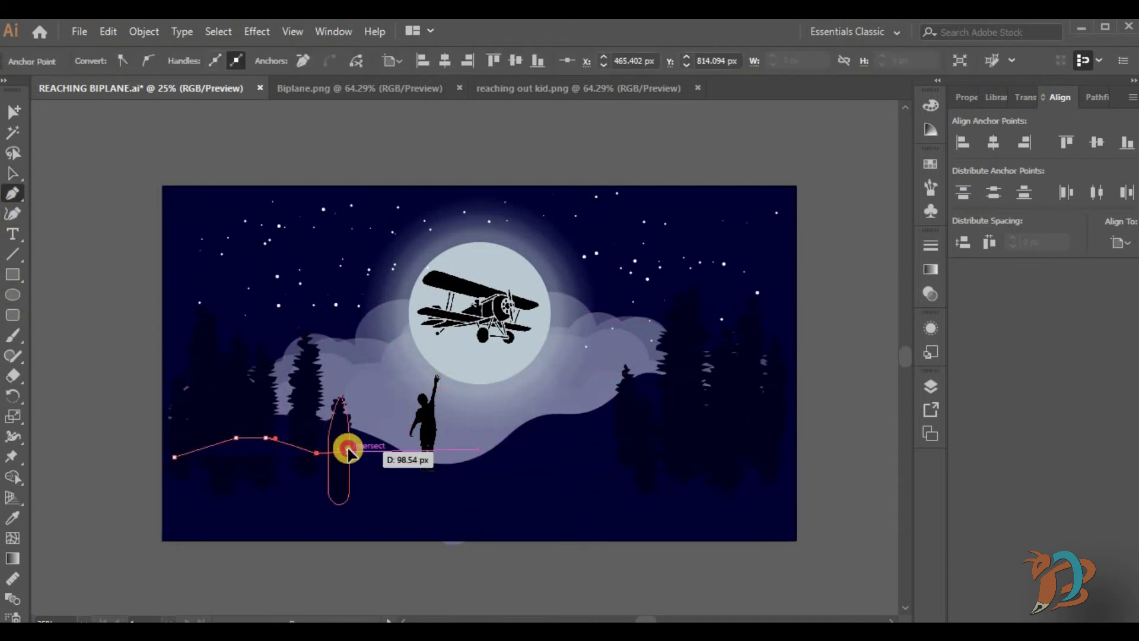
left_click(350, 452)
left_click(364, 477)
left_click(368, 511)
left_click(346, 521)
left_click(292, 522)
left_click_drag(237, 529, 202, 515)
left_click_drag(174, 501, 175, 491)
left_click(173, 458)
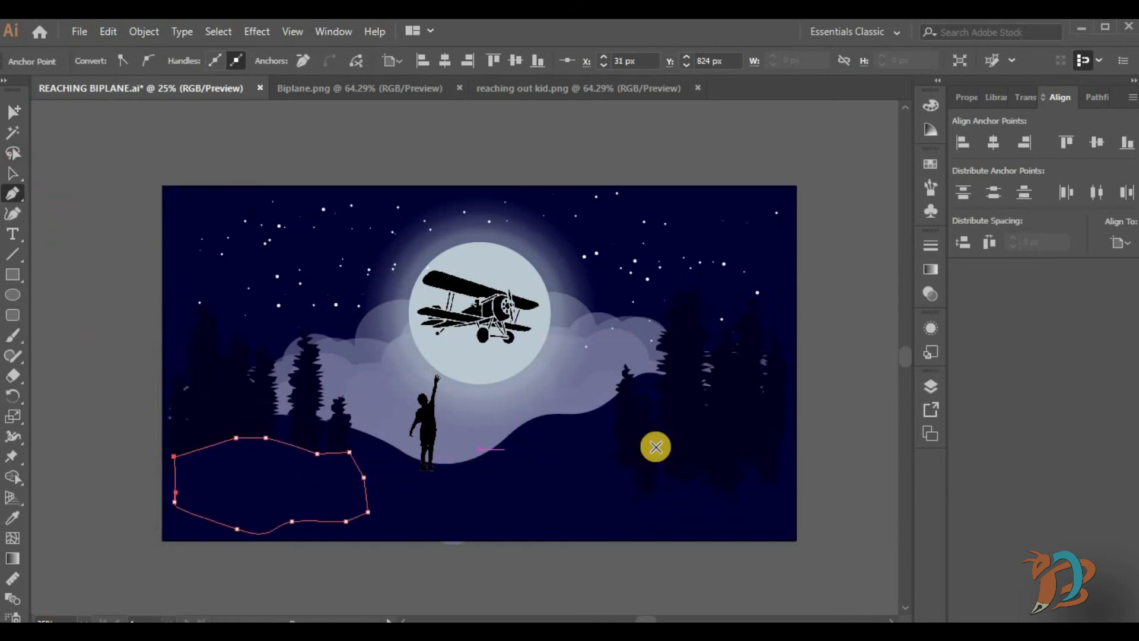
Step: Draw a second closed irregular Pen shape over the bases of the right tree cluster
left_click(604, 437)
left_click(663, 412)
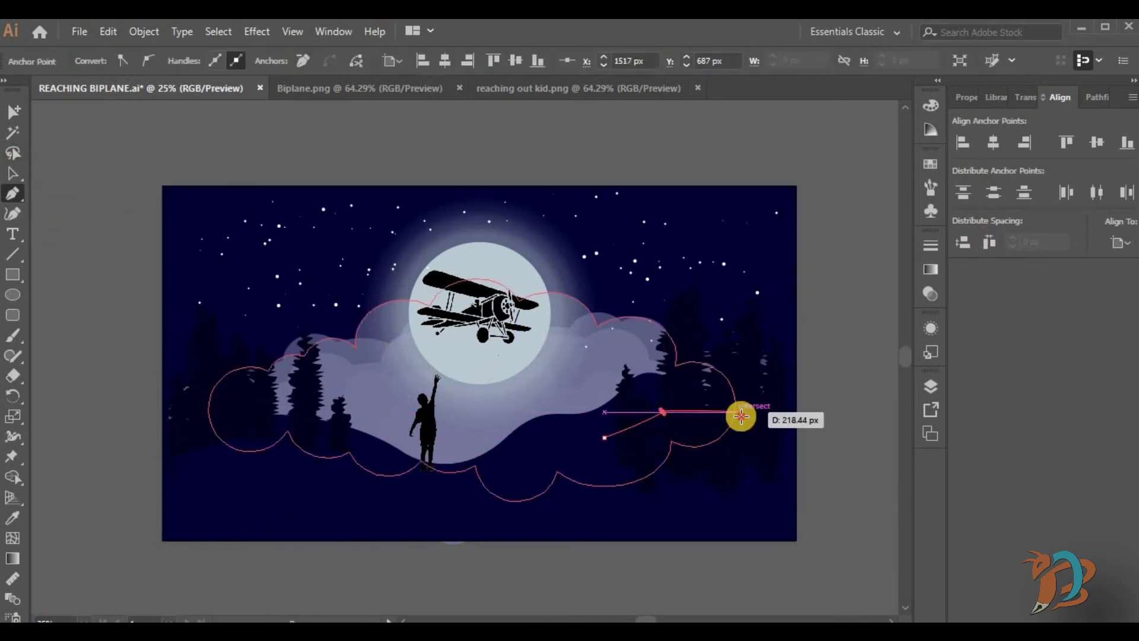
left_click(742, 418)
left_click(794, 438)
left_click(787, 486)
left_click(778, 516)
left_click(742, 516)
left_click(645, 526)
left_click(595, 481)
left_click(599, 470)
left_click(604, 438)
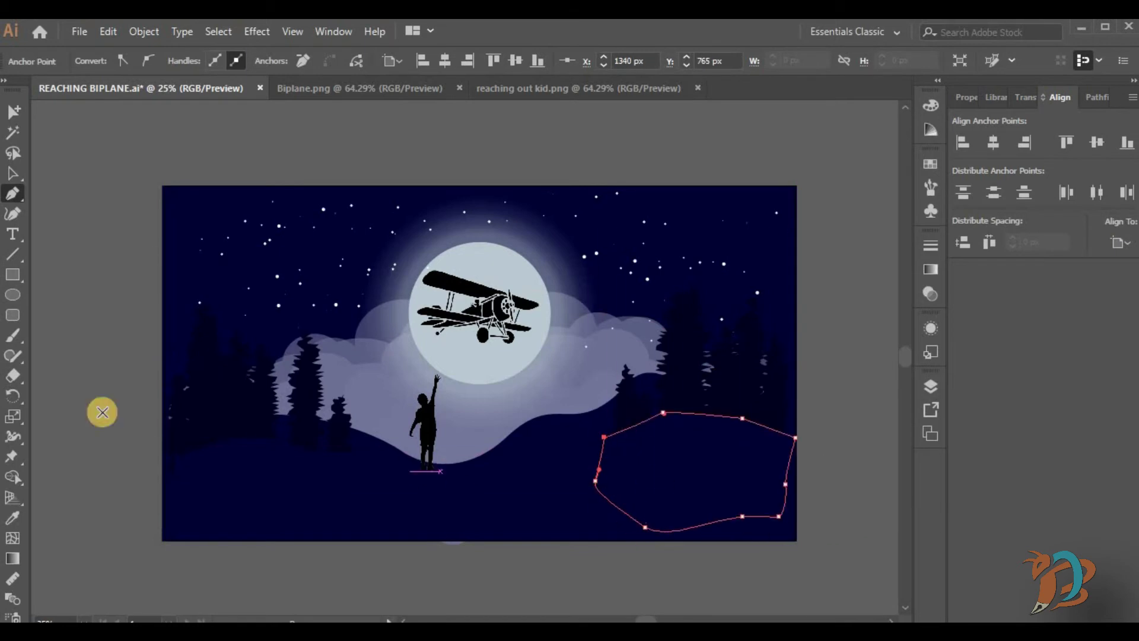
Step: Fill both ground shapes with the trees' dark colour, sampled with the Eyedropper
left_click(12, 181)
left_click(261, 488)
left_click(709, 483, "shift")
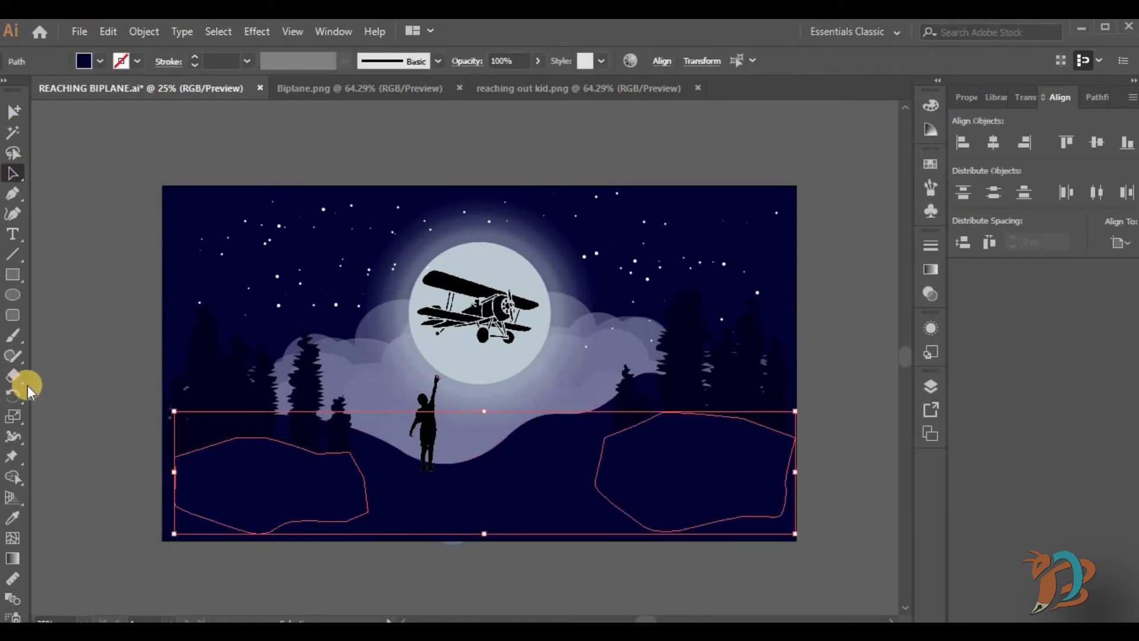
left_click(17, 516)
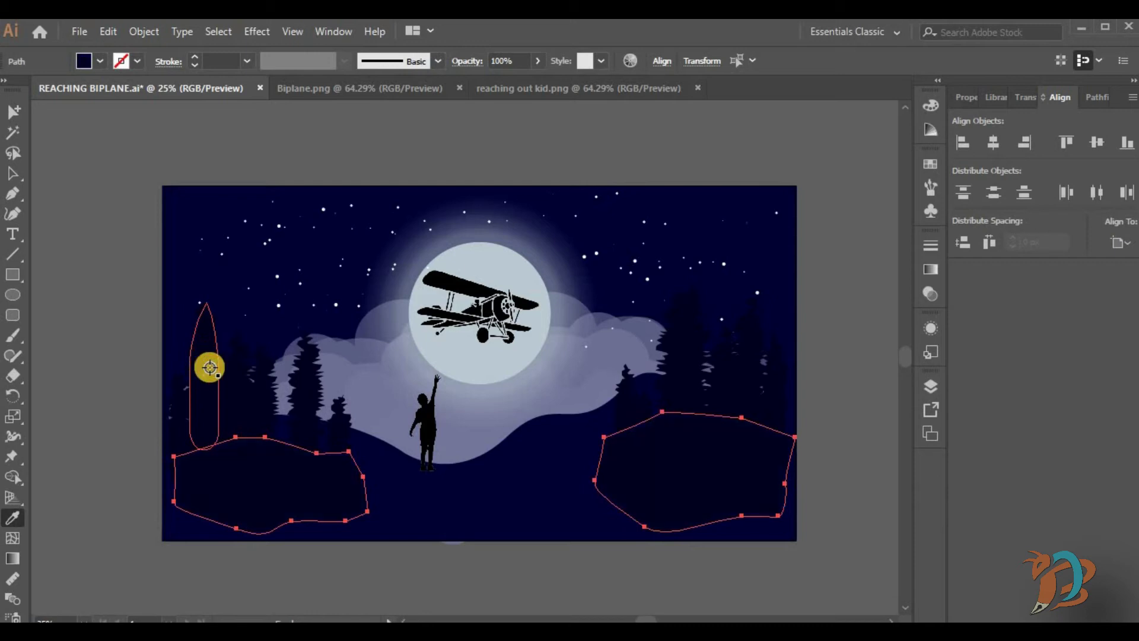
left_click(210, 368)
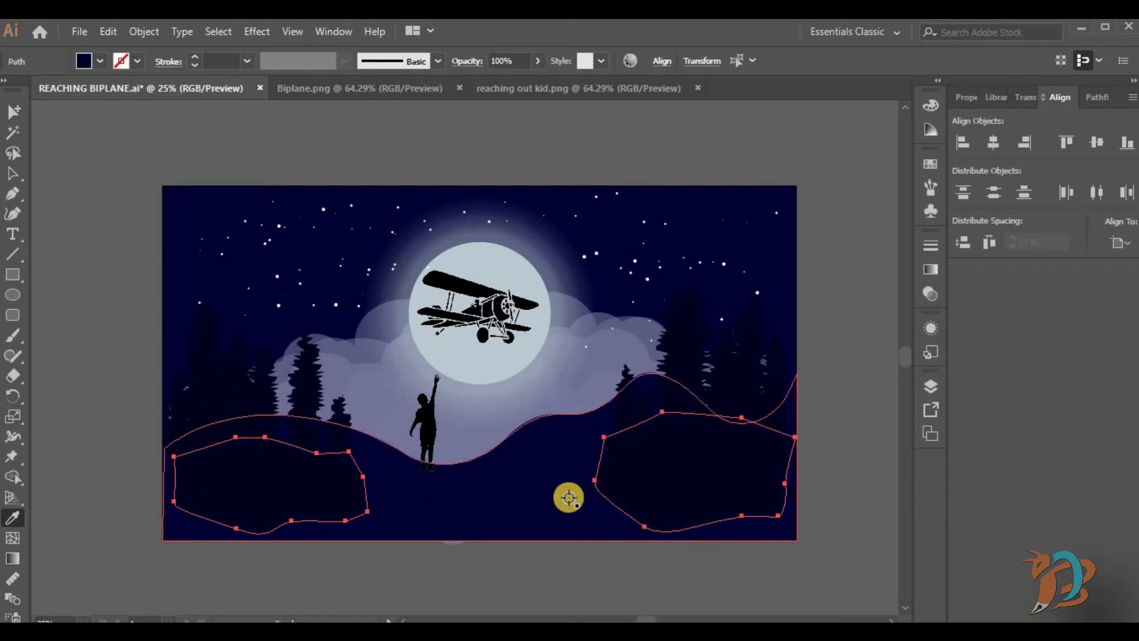
Step: Move both ground shapes lower in the layer order, among the tree paths, and deselect them
left_click(931, 387)
left_click(848, 438)
left_click(856, 422, "shift")
left_click_drag(856, 440, 839, 467)
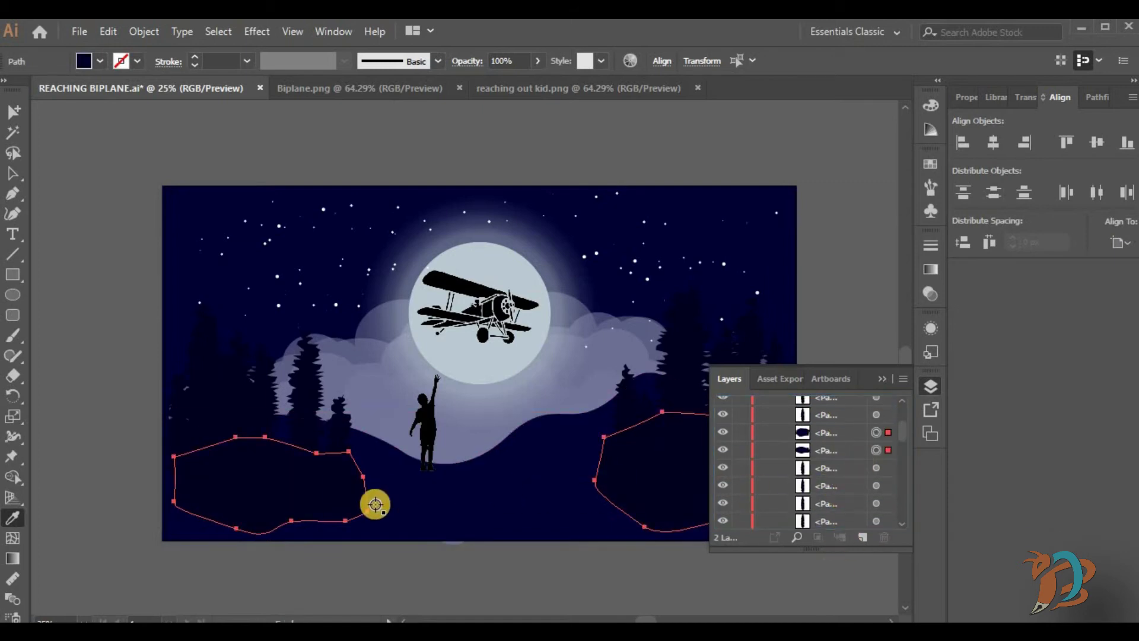
left_click(13, 173)
left_click(119, 404)
Step: Set the opacity of the left ground shape to 73% and of the right one to 70%
left_click(300, 500)
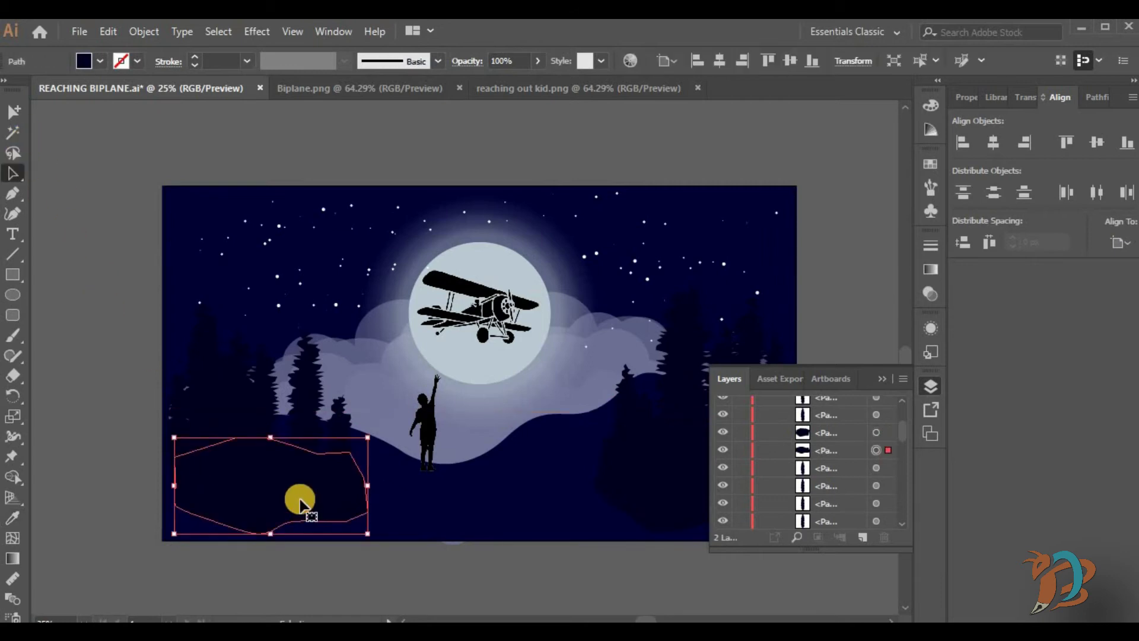
left_click(932, 298)
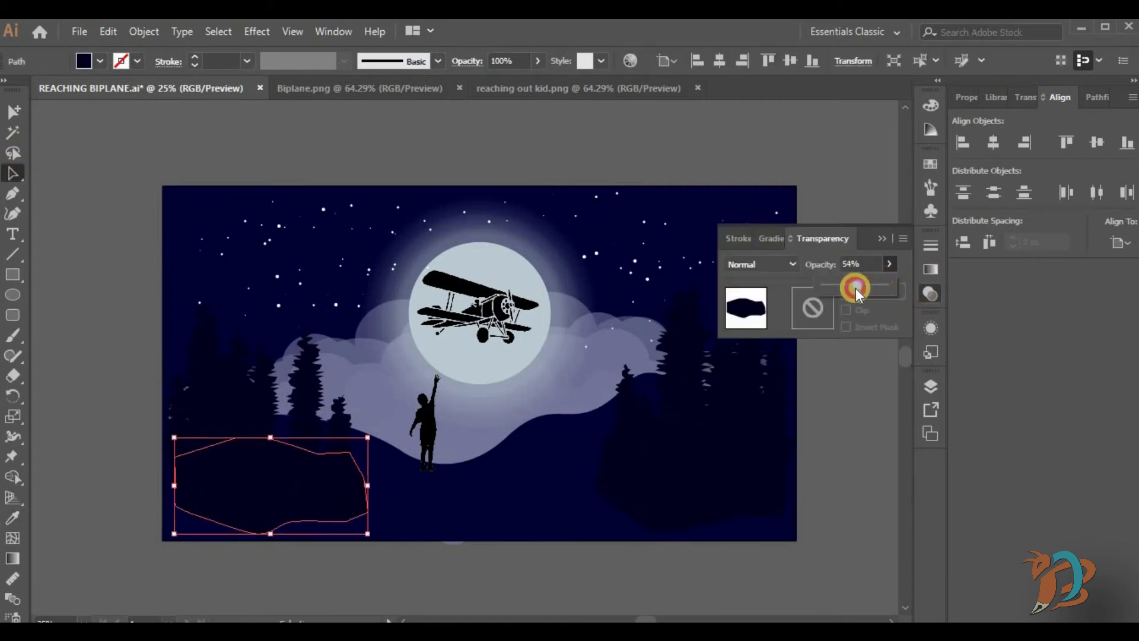
left_click_drag(872, 285, 872, 285)
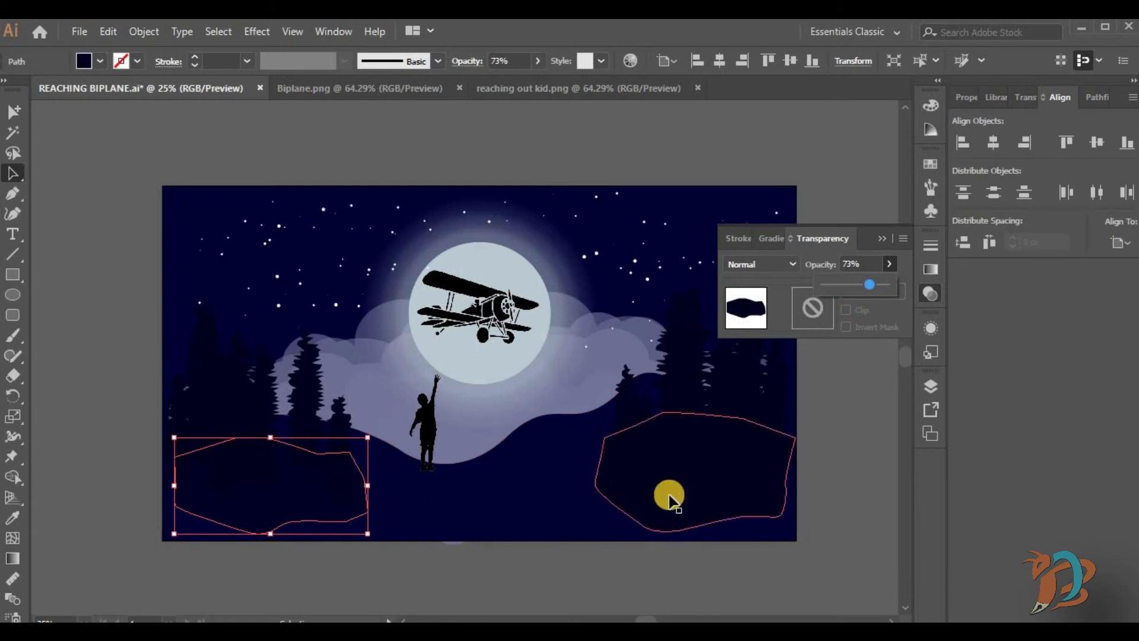
left_click(862, 294)
left_click(675, 506)
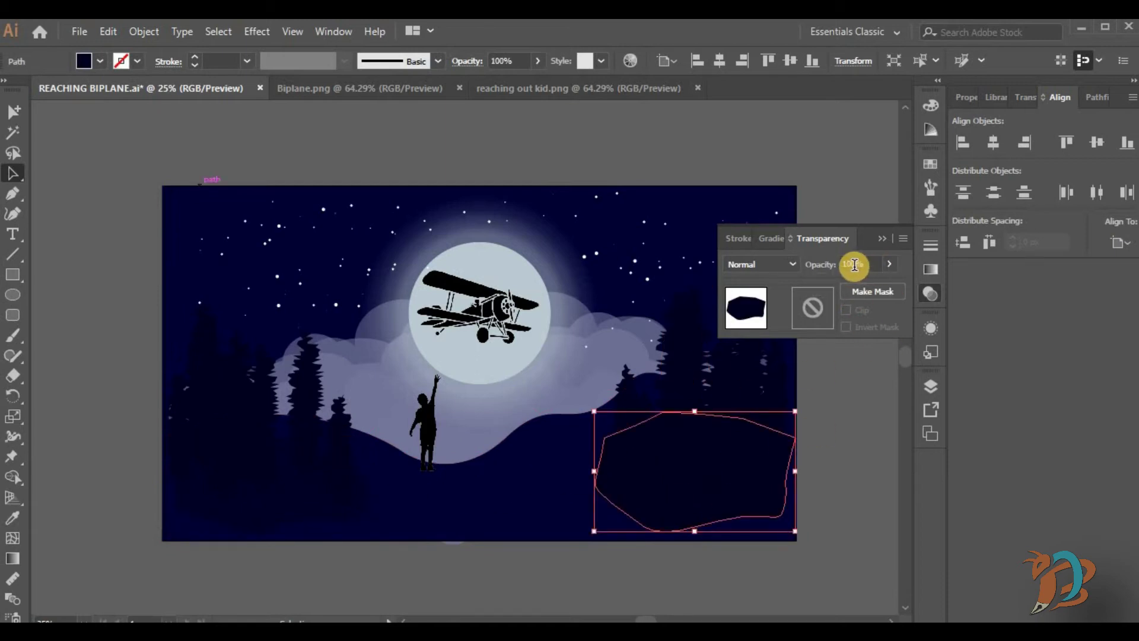
left_click(868, 403)
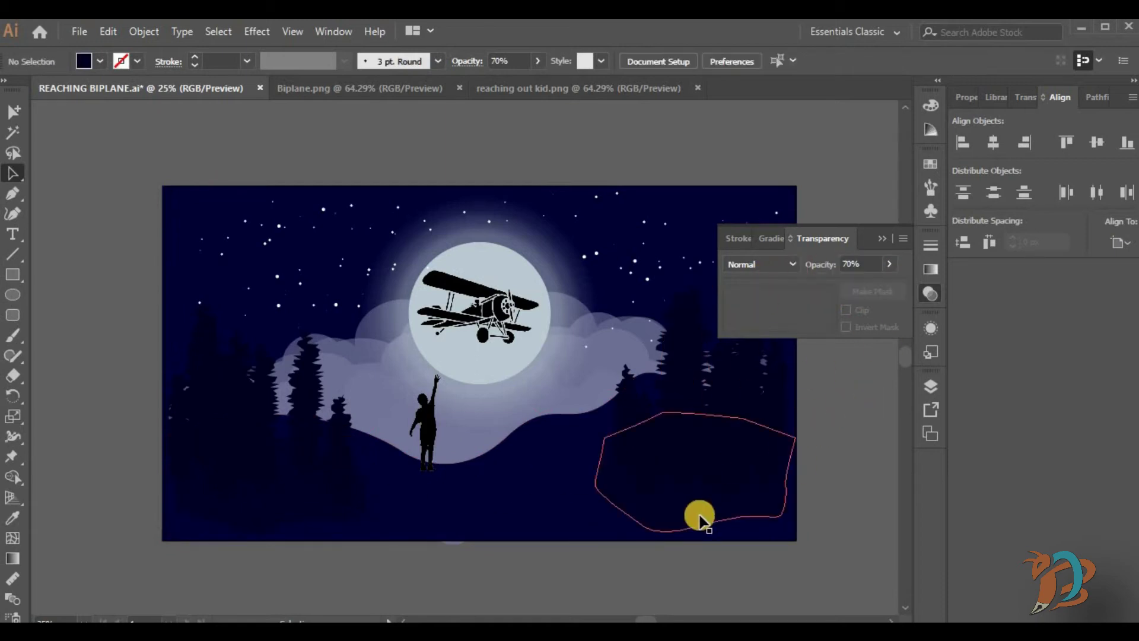
Step: Stretch the left ground shape upward to a height of about 338 px
left_click(276, 513)
left_click_drag(270, 437, 267, 415)
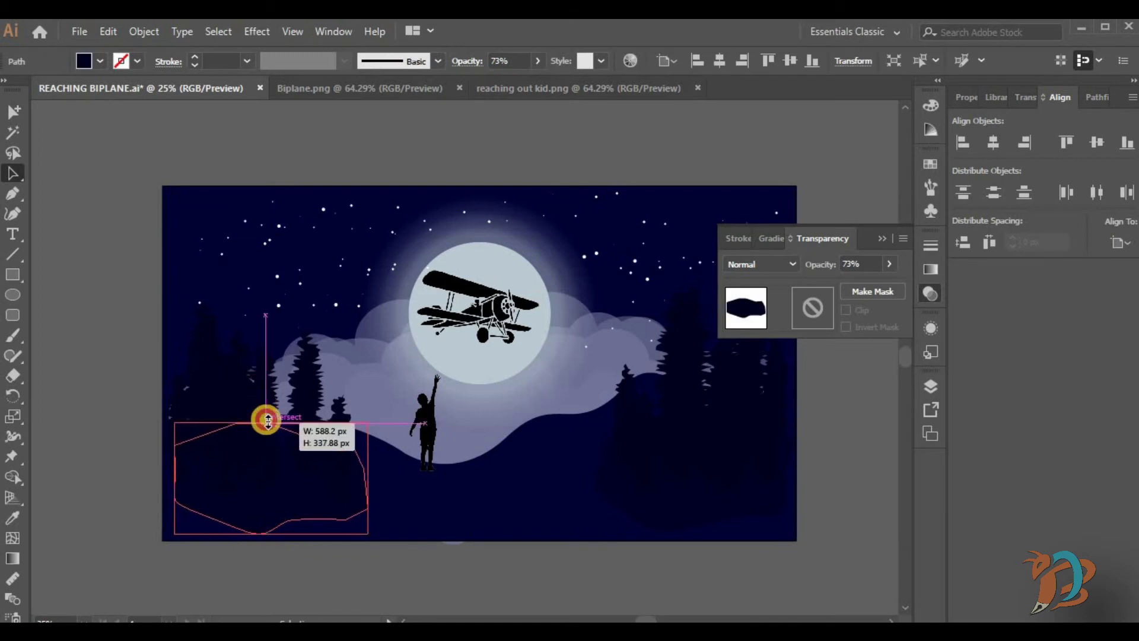
Step: Apply a Gaussian Blur with a 5-pixel radius to the right ground shape
left_click(737, 473)
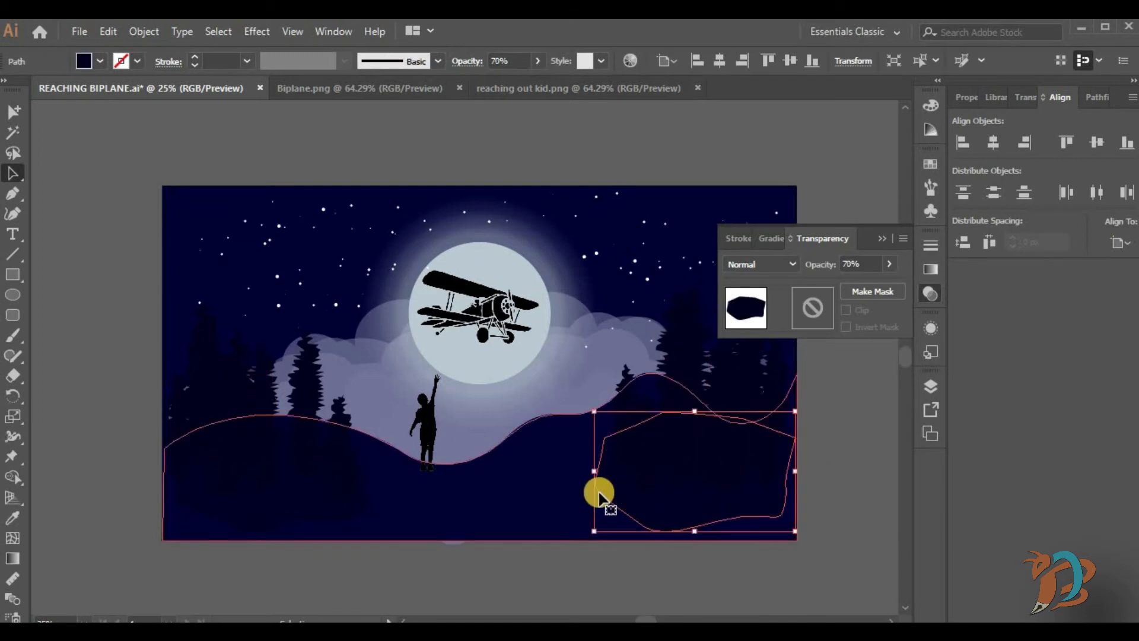
left_click(272, 35)
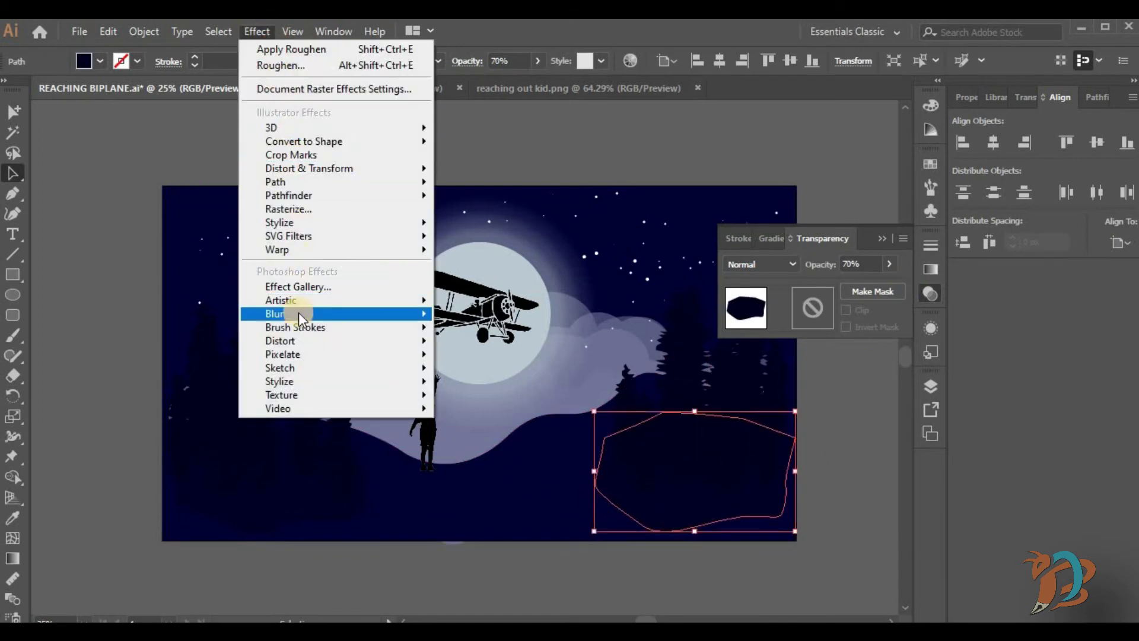
mouse_move(279, 315)
left_click(508, 316)
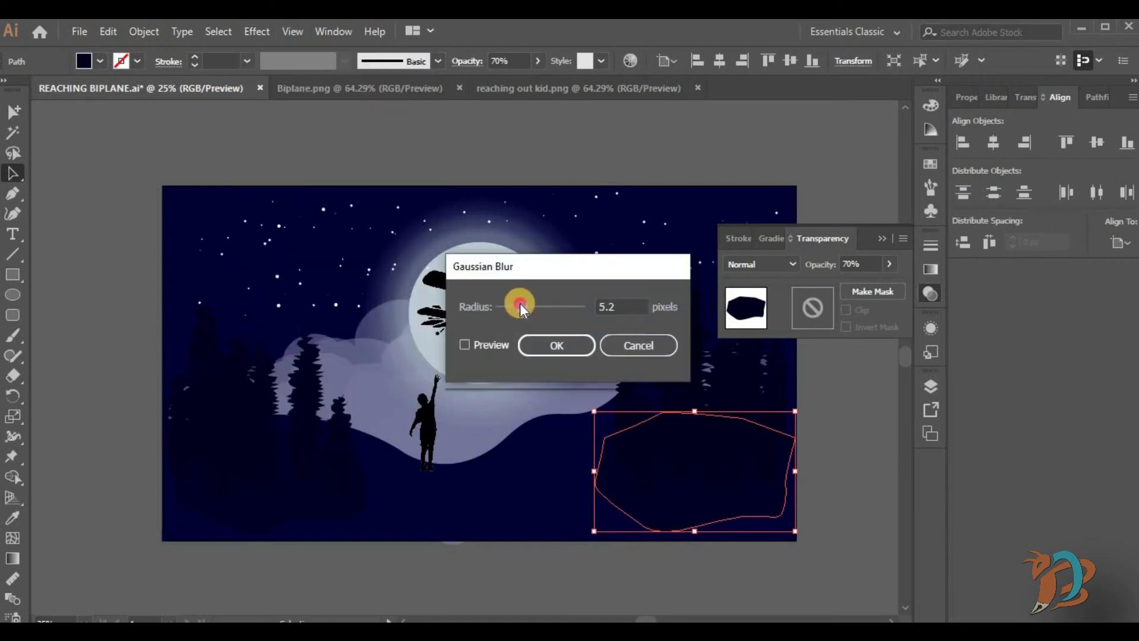
left_click_drag(521, 308, 520, 307)
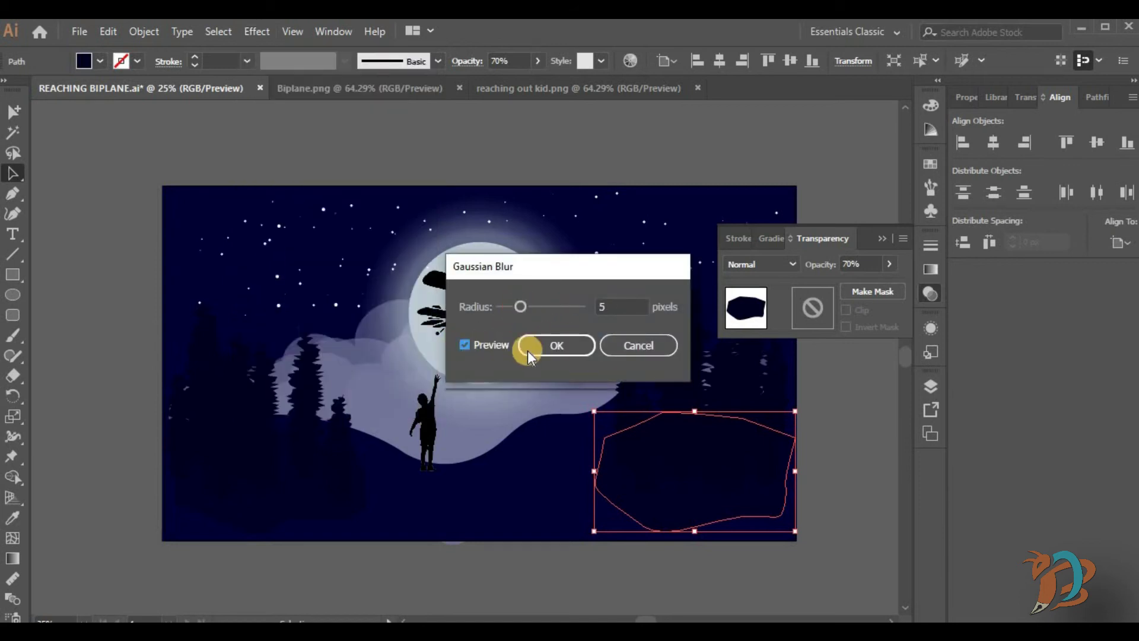
left_click(529, 354)
left_click(539, 552)
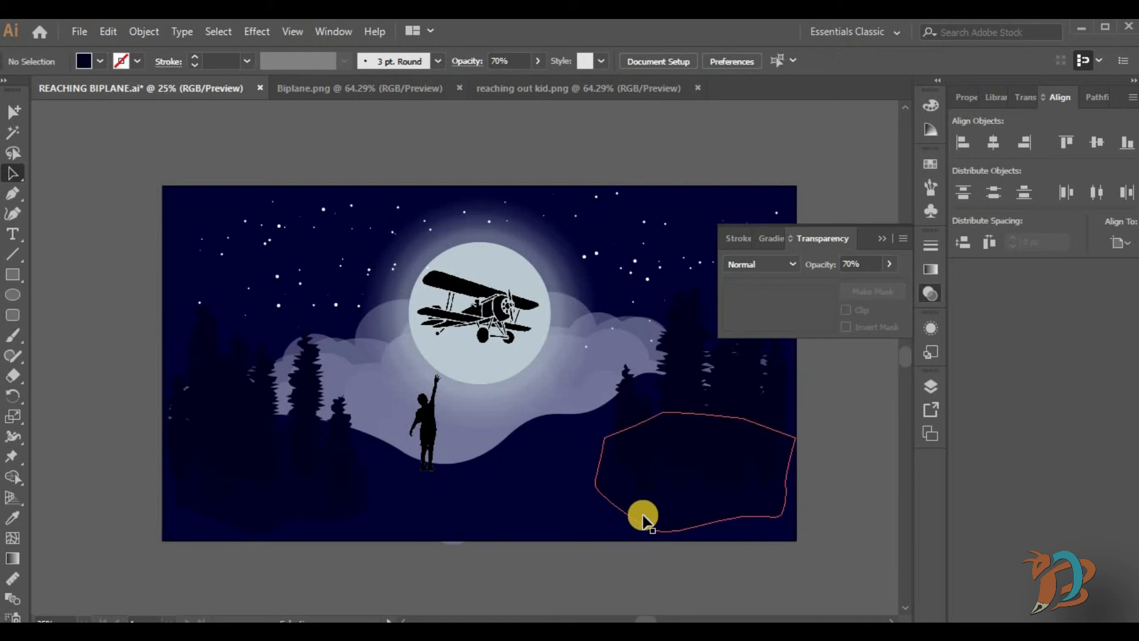
Step: Add a further Gaussian Blur to the right ground shape with an 8-pixel radius
left_click(643, 517)
left_click(261, 32)
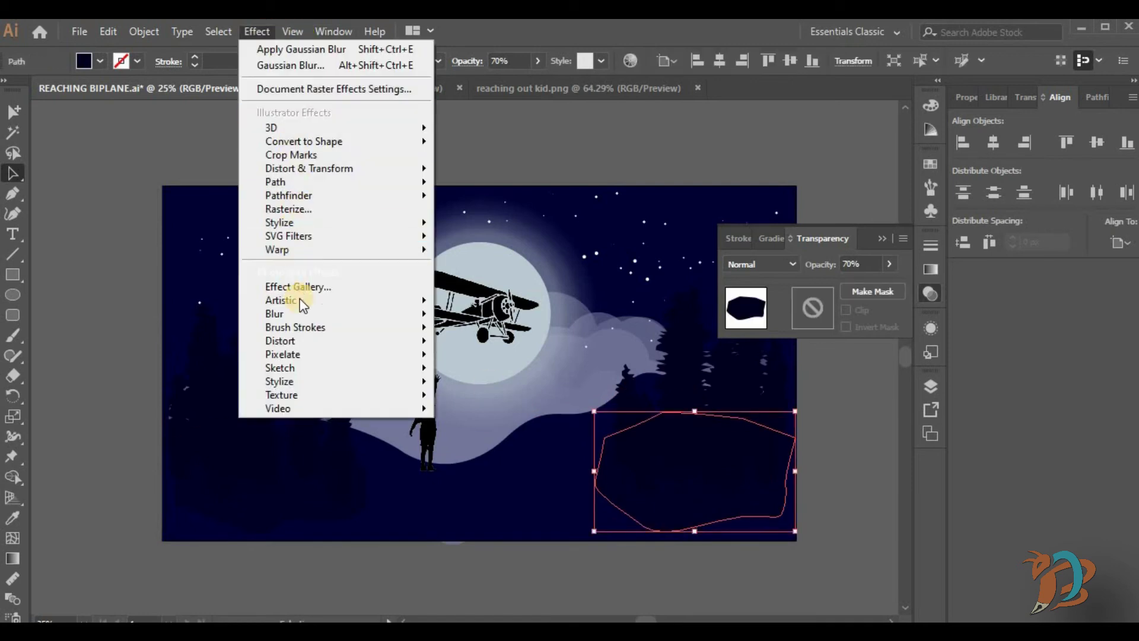
mouse_move(273, 313)
left_click(469, 315)
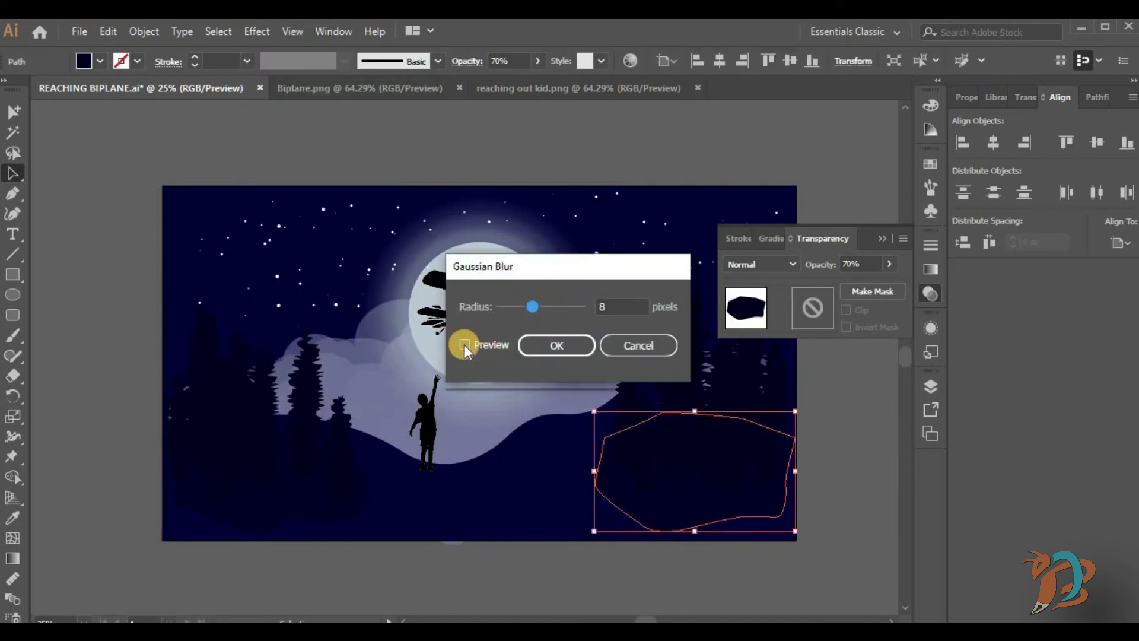
left_click(576, 355)
left_click(597, 564)
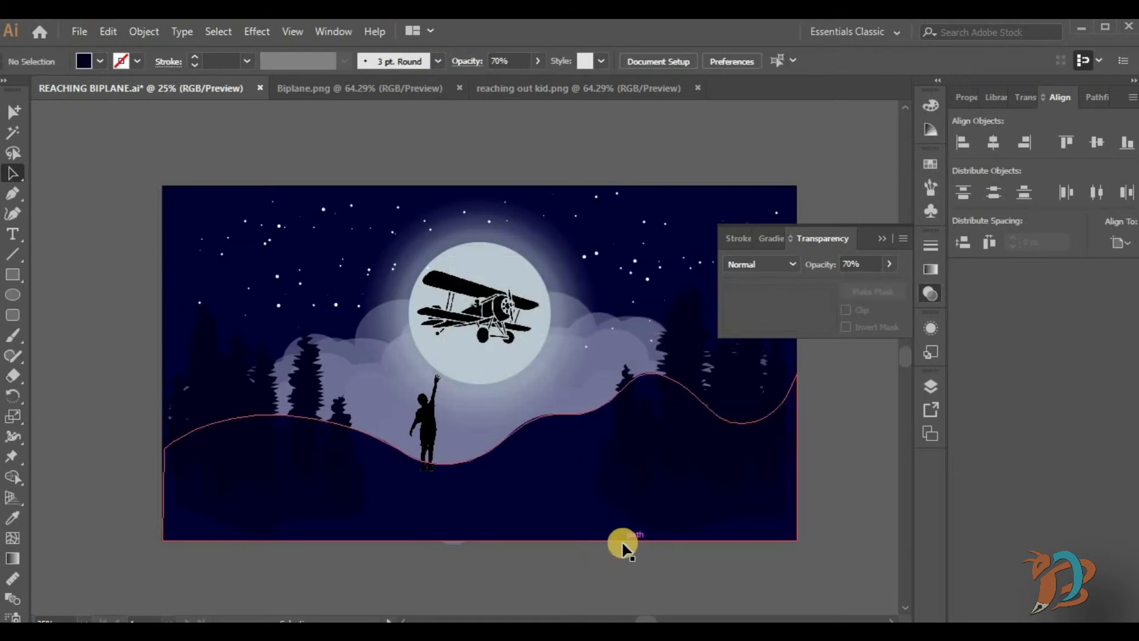
Step: Apply the last-used Gaussian Blur to the left ground shape
left_click(351, 504)
left_click(261, 33)
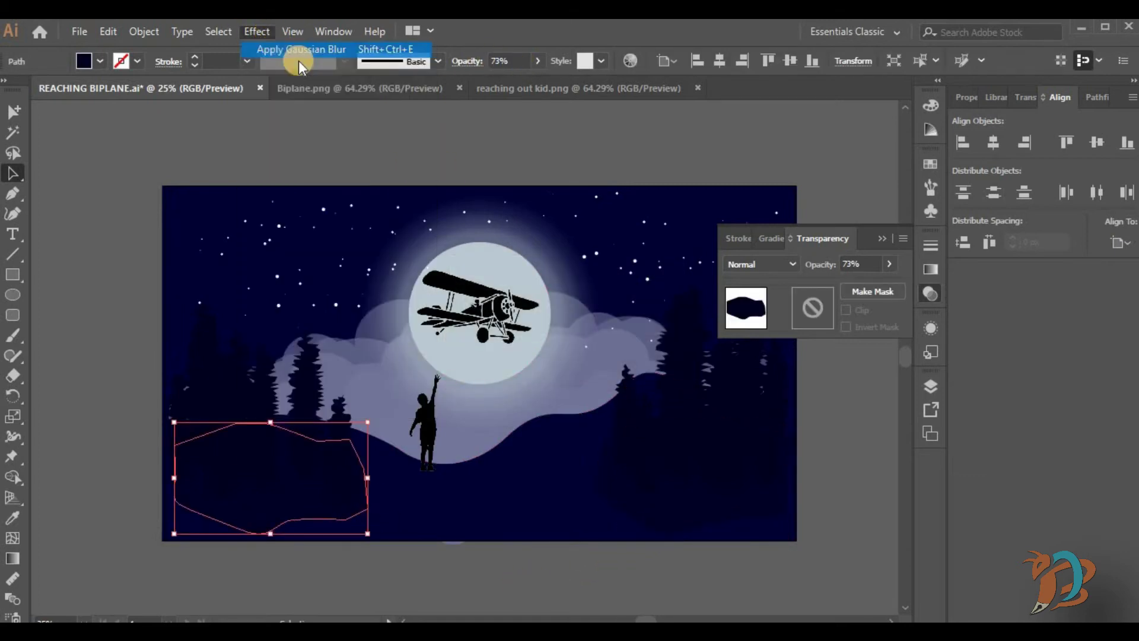
left_click(293, 52)
left_click(862, 514)
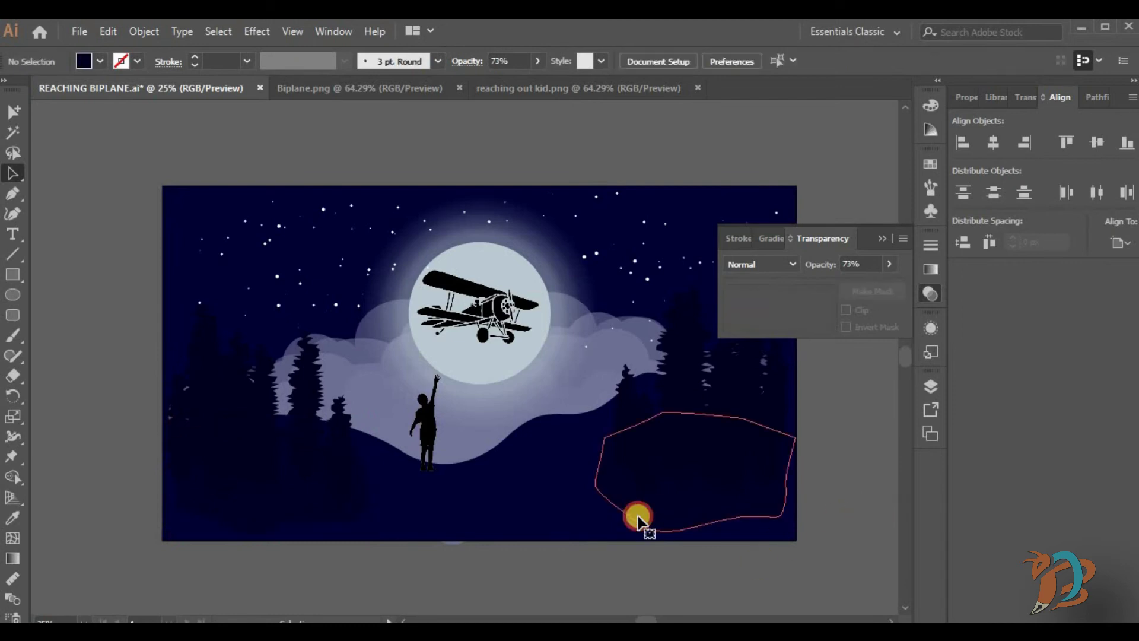
Step: Enlarge the right ground shape inward and downward to about 659 px wide and 372 px high
left_click(639, 518)
left_click_drag(595, 472, 577, 474)
left_click(806, 569)
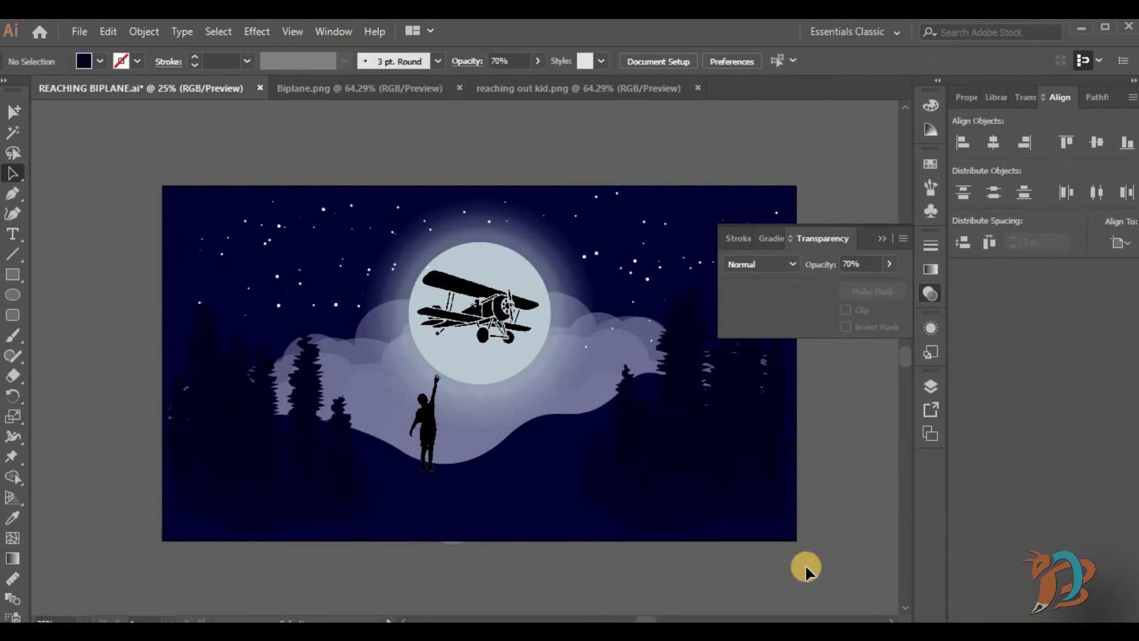
left_click(776, 529)
left_click_drag(686, 530, 687, 536)
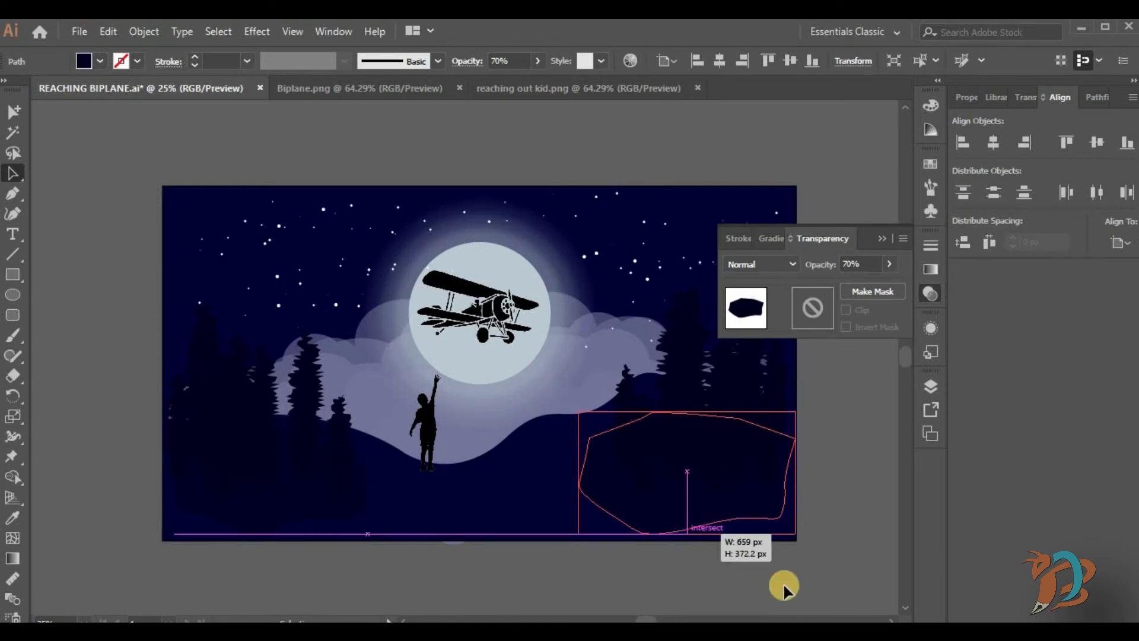
left_click(784, 586)
Step: Widen the left ground shape to the artboard's left edge, about 621 px wide
left_click(291, 519)
left_click_drag(170, 475, 186, 501)
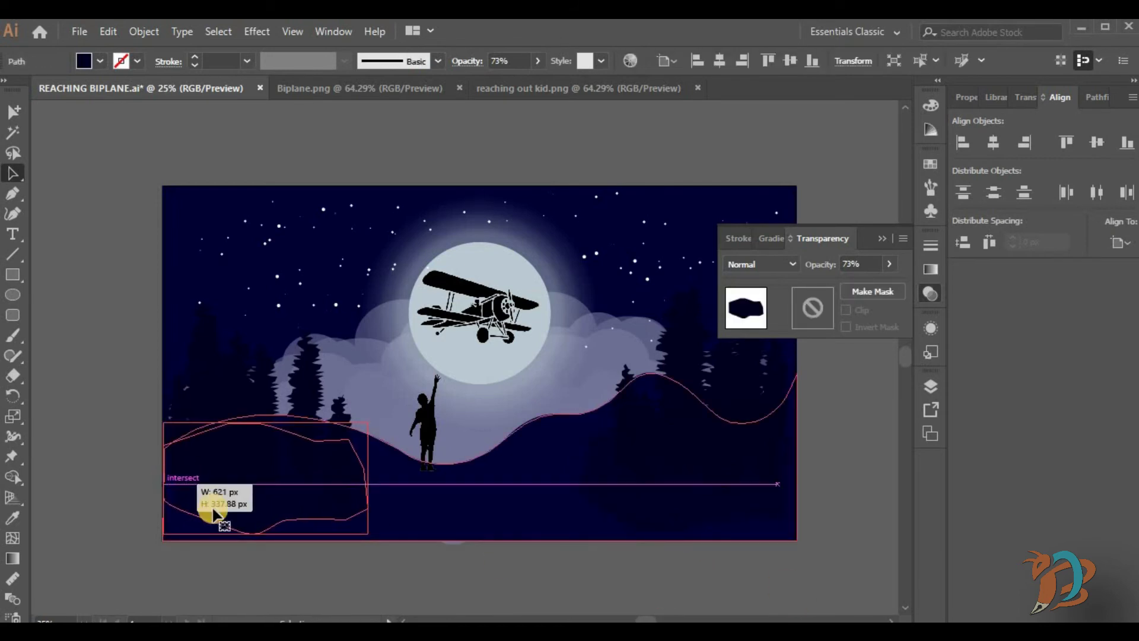
left_click(273, 593)
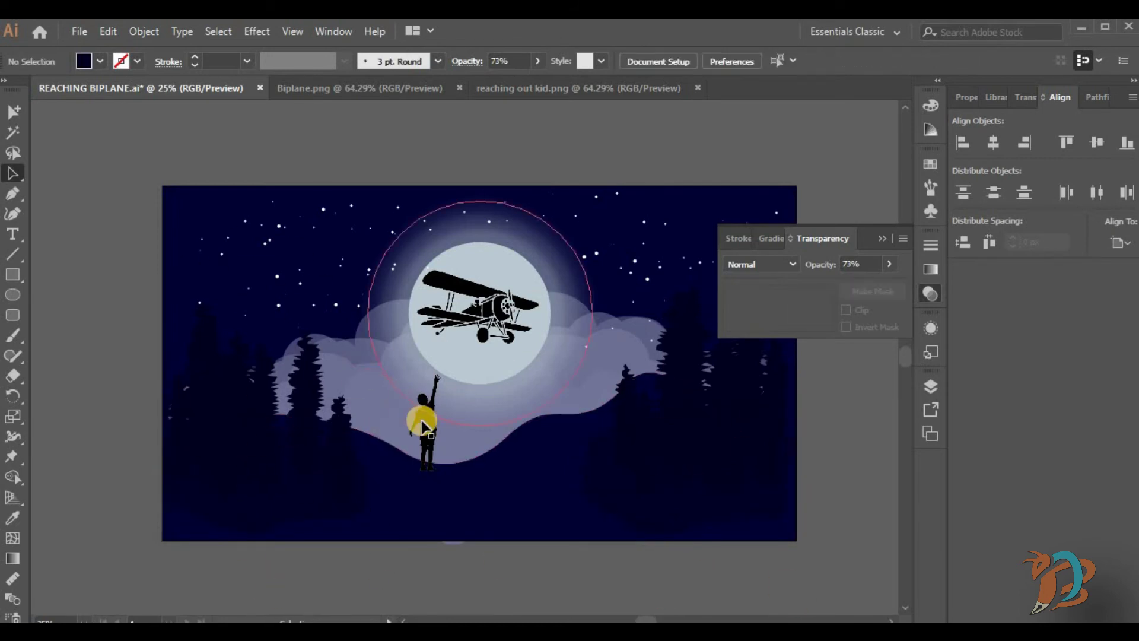
Step: Set the opacity of the right and left ground shadow shapes to 50%
left_click(423, 440)
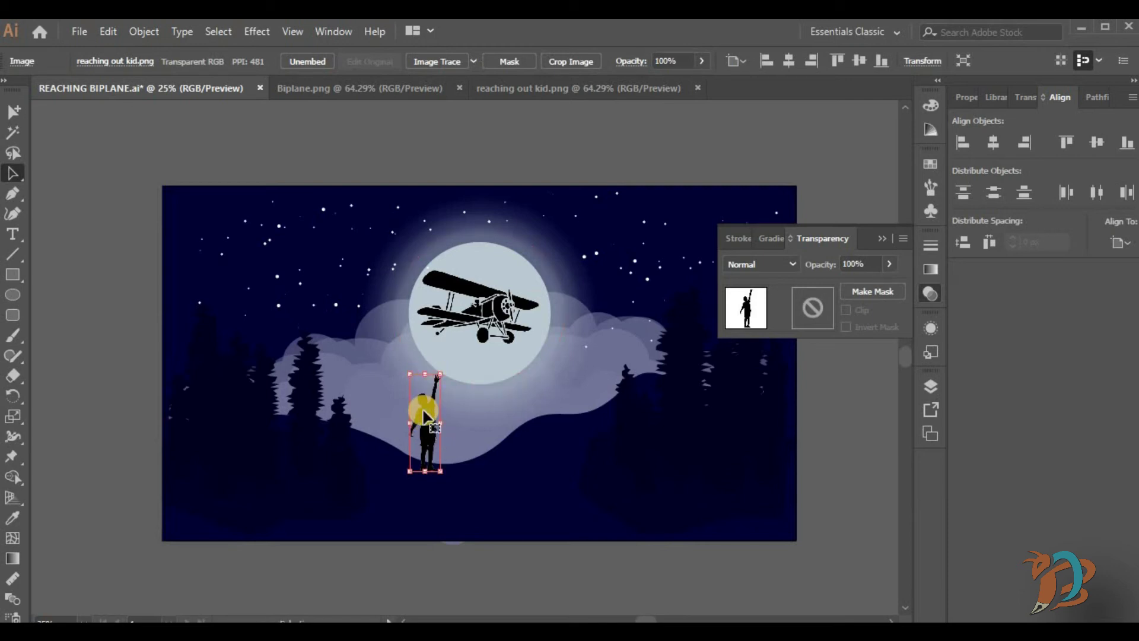
left_click(590, 501)
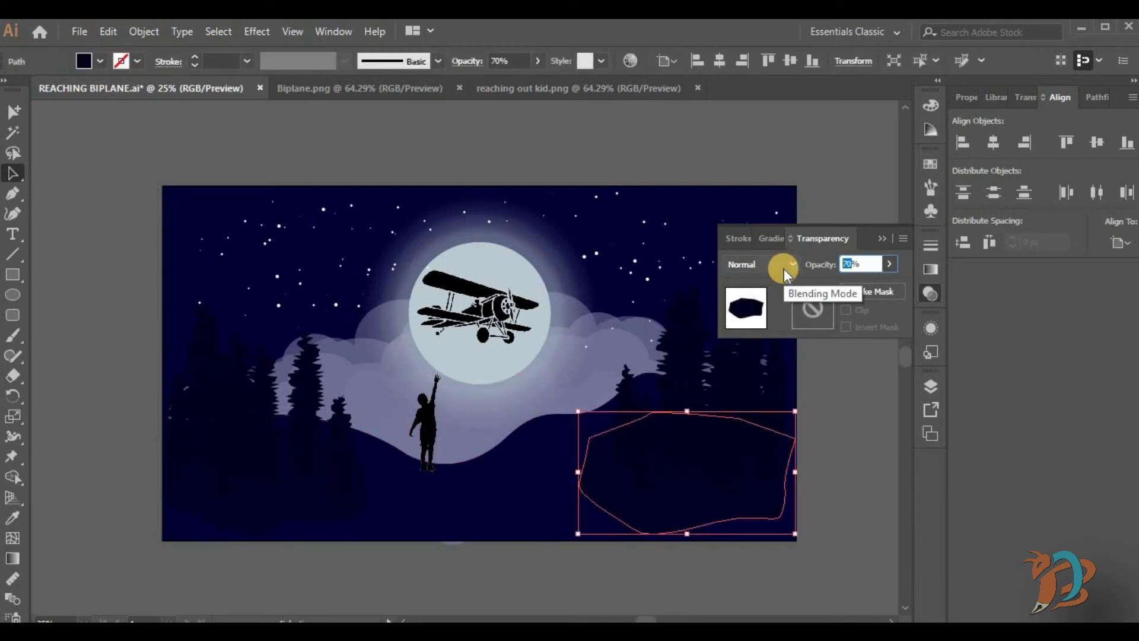
left_click(773, 498)
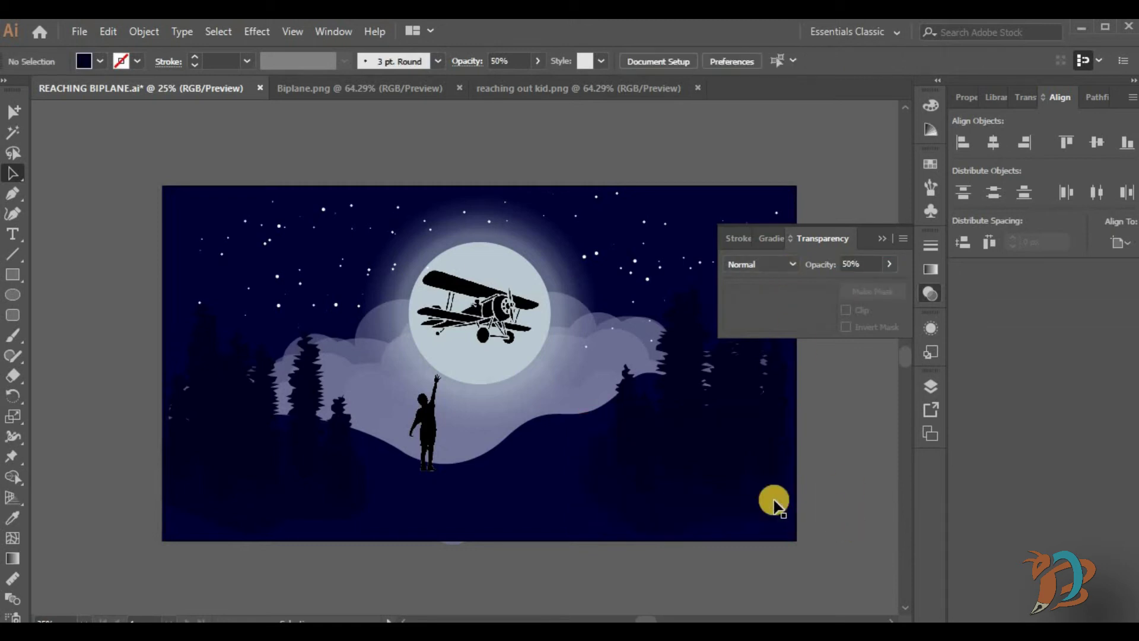
left_click(365, 511)
left_click(860, 264)
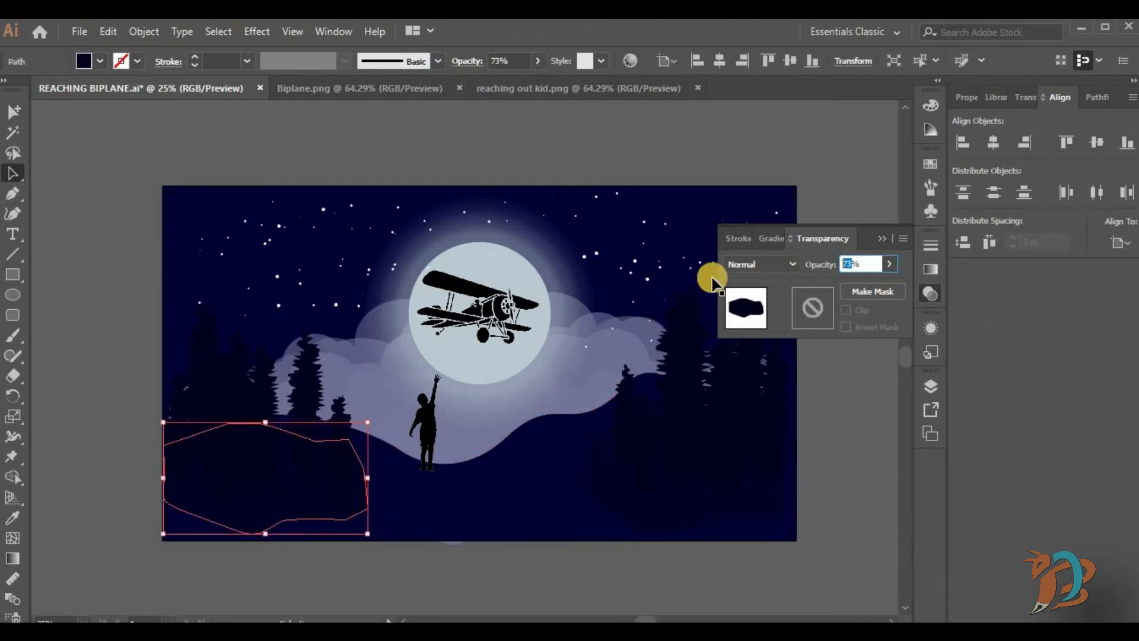
left_click(795, 386)
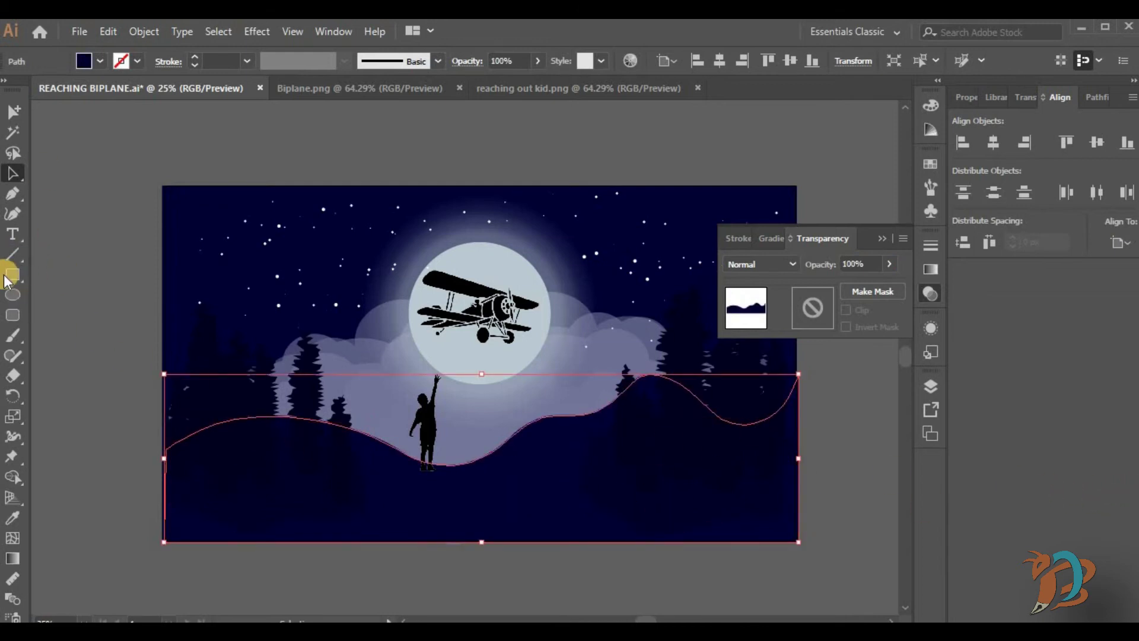
Step: Draw a closed irregular shadow shape on the hill directly below the kid's feet with the Pen tool
left_click(12, 194)
left_click(410, 463)
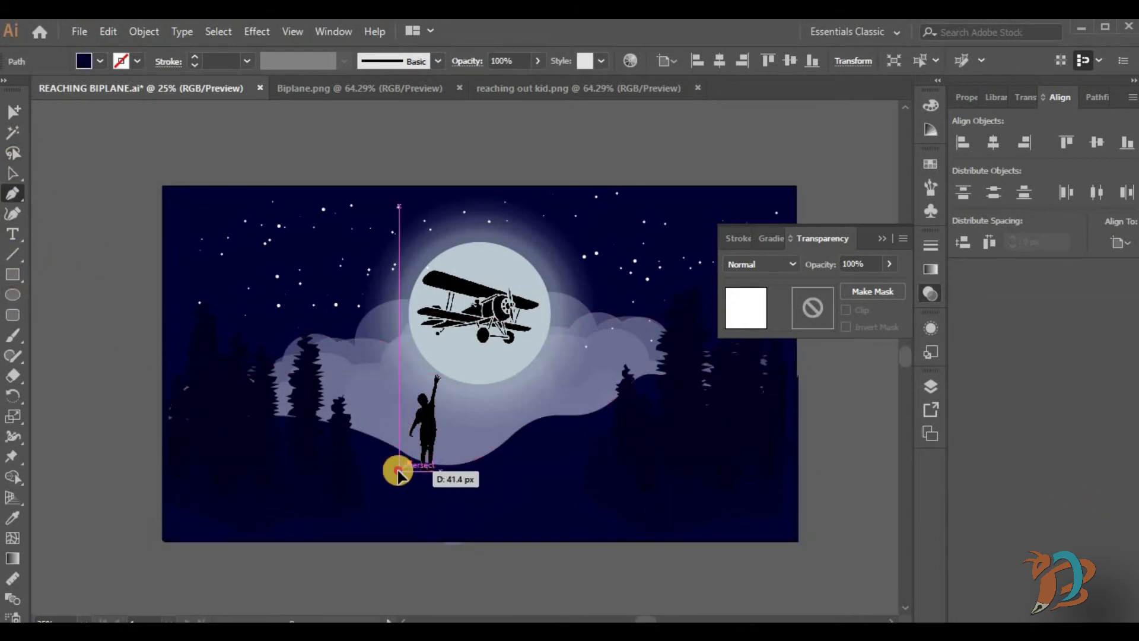
left_click(399, 471)
left_click(413, 467)
left_click(407, 491)
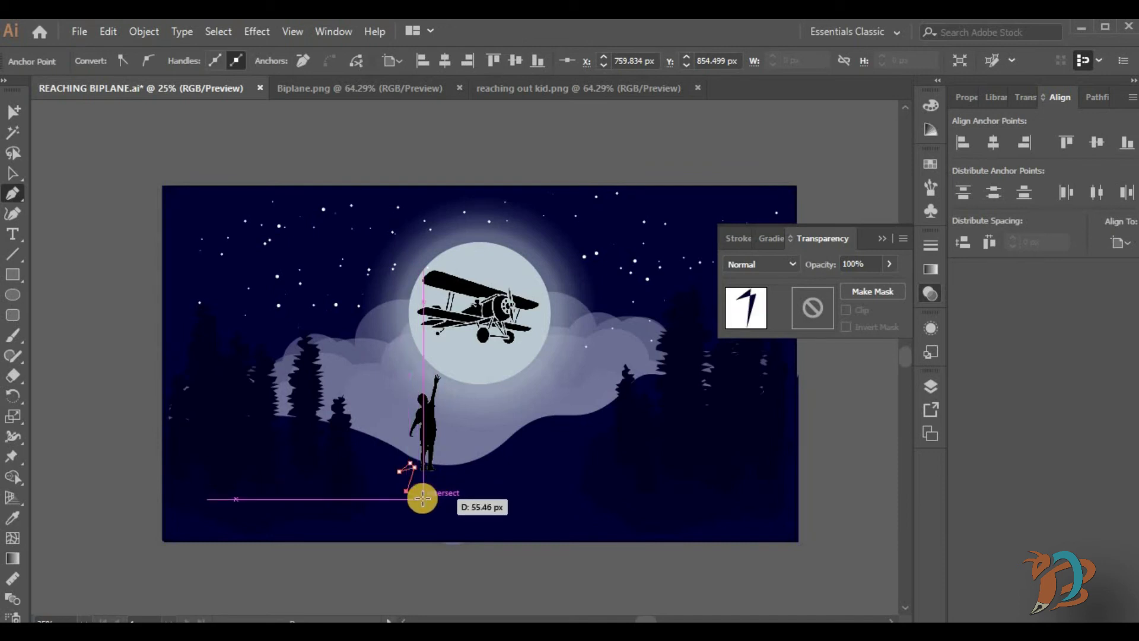
left_click(414, 500)
left_click(418, 507)
left_click(424, 503)
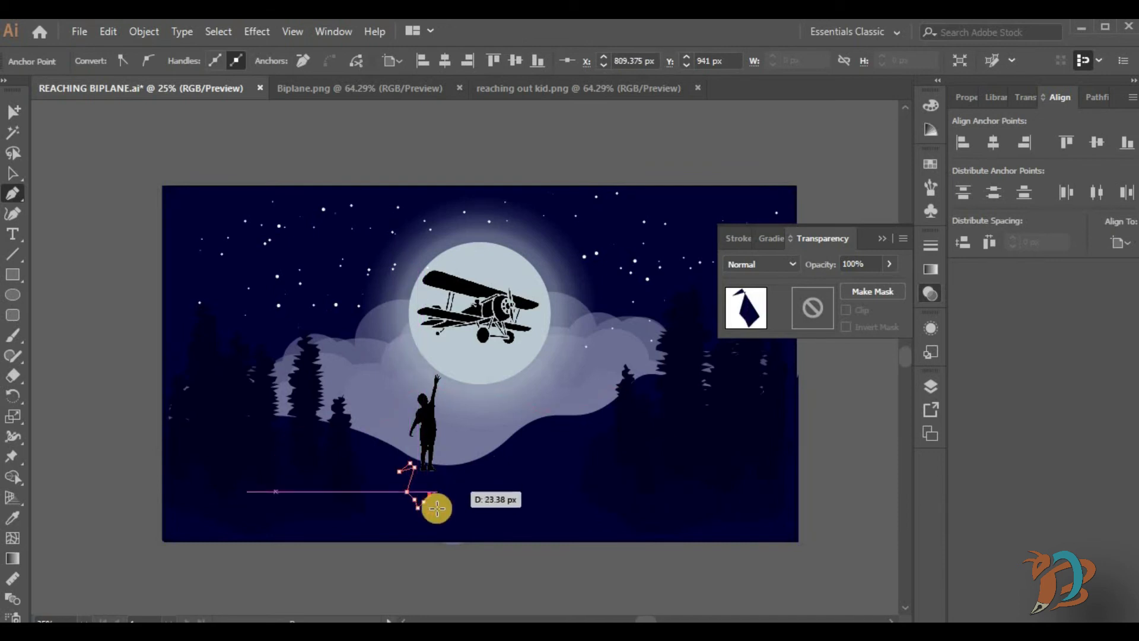
left_click(431, 520)
left_click(440, 512)
left_click(440, 505)
left_click(441, 471)
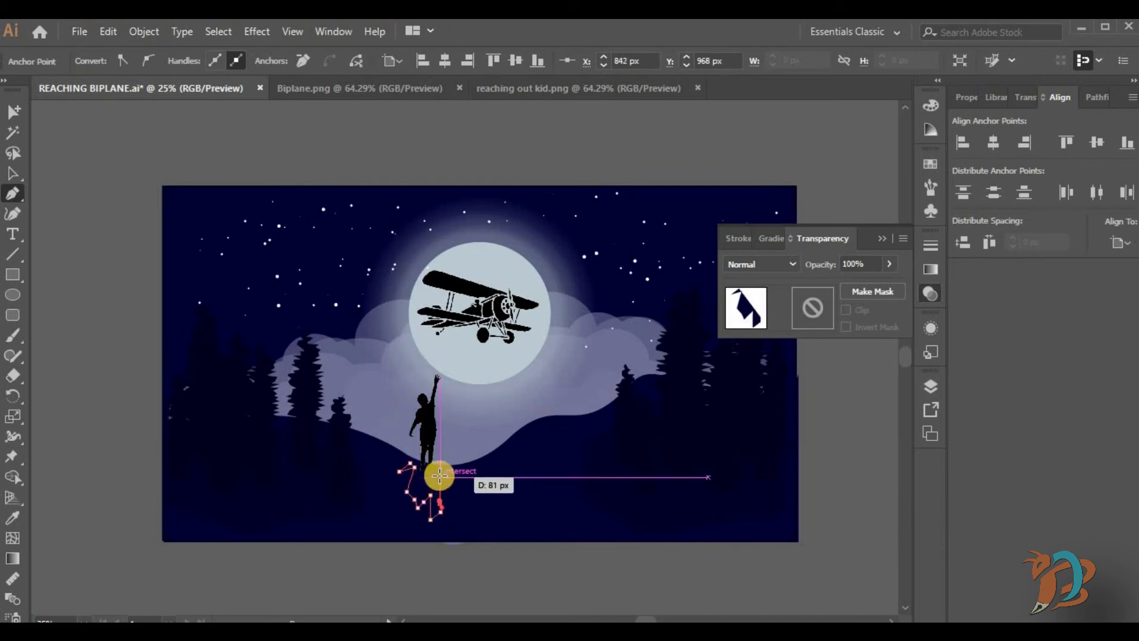
left_click(410, 464)
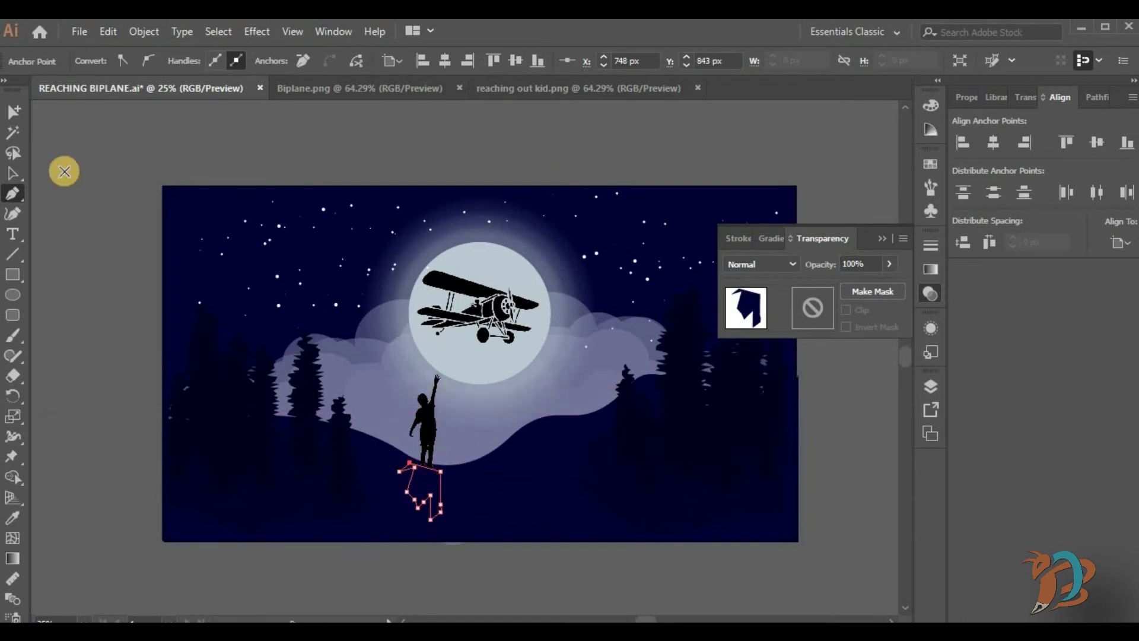
Step: Give the kid's shadow shape a 50% opacity by sampling an existing appearance with the Eyedropper
double_click(13, 335)
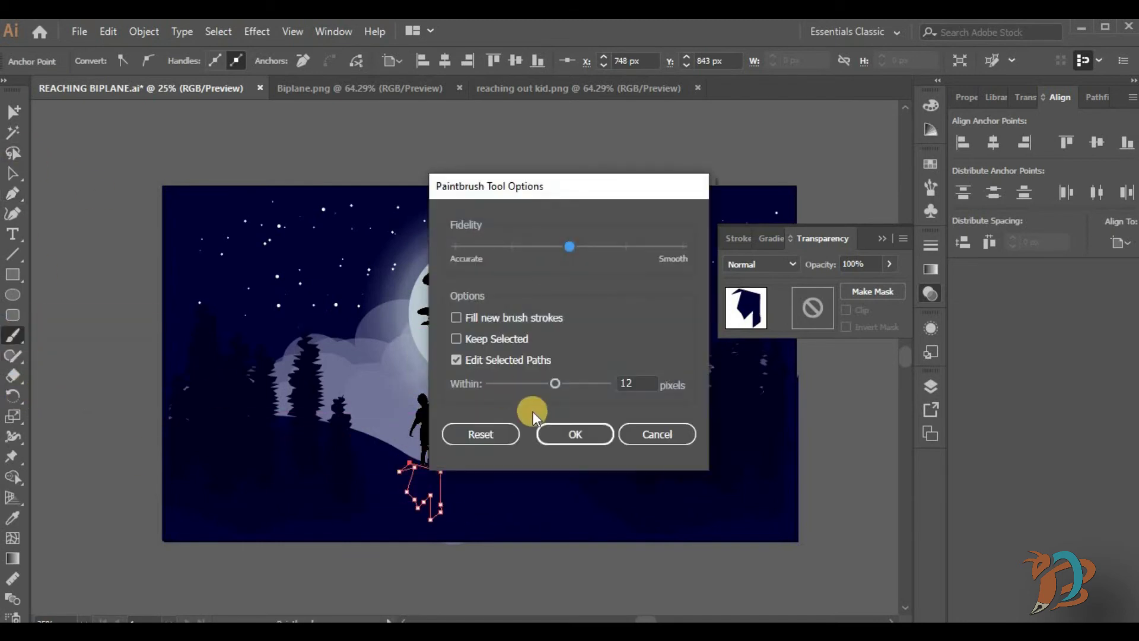
left_click(679, 434)
left_click(13, 517)
left_click(497, 408)
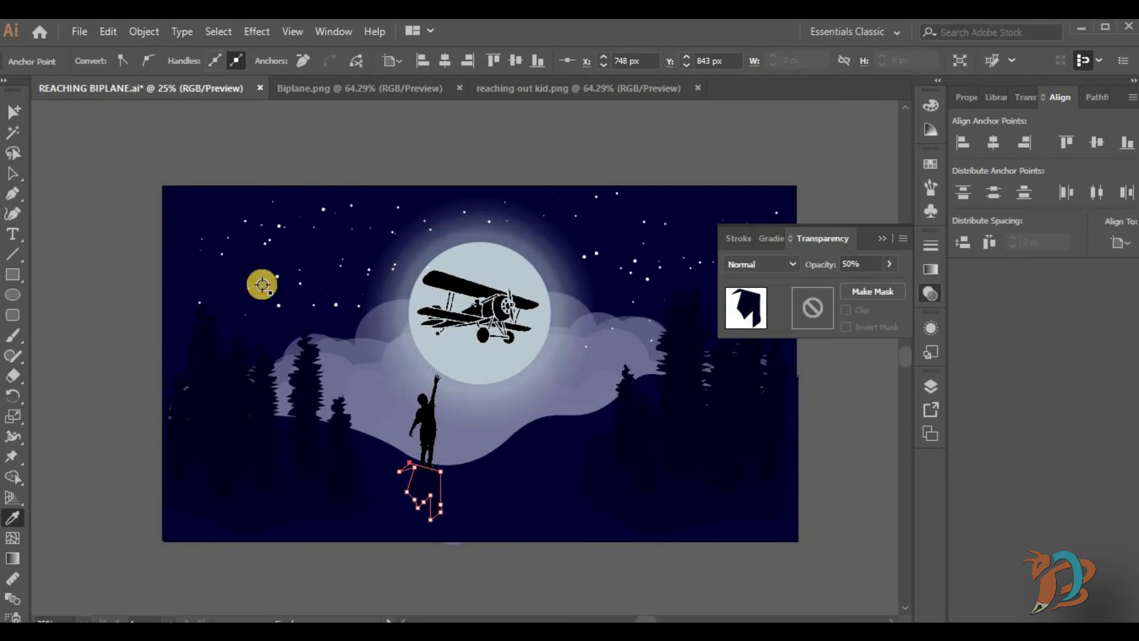
Step: Apply a Gaussian Blur with a 10-pixel radius to the kid's shadow shape
left_click(255, 32)
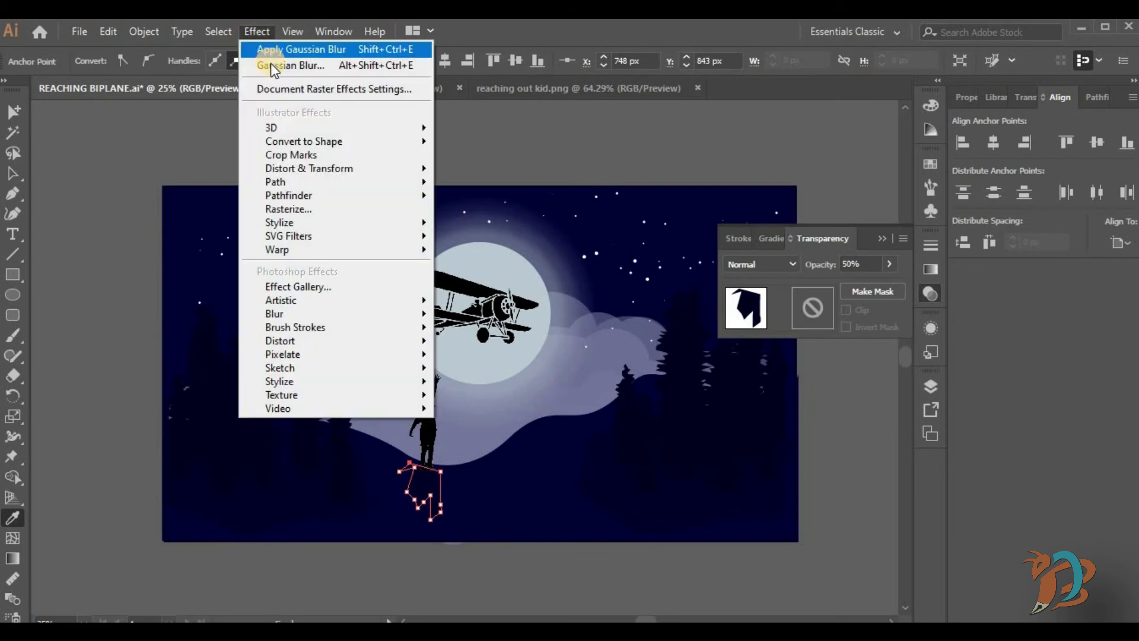
mouse_move(287, 312)
left_click(539, 313)
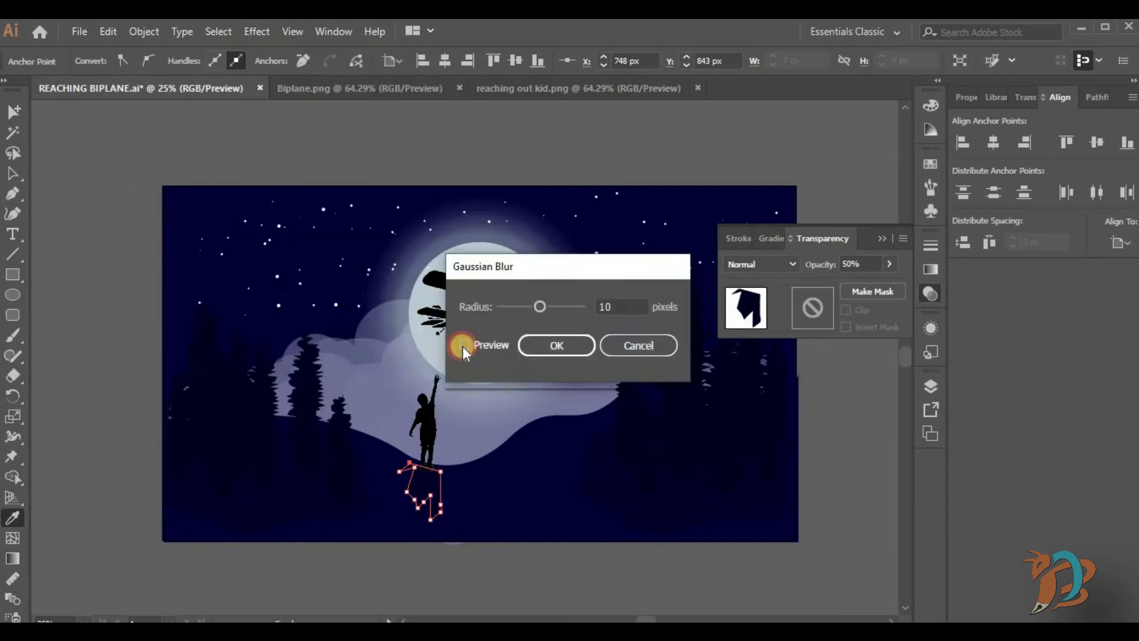
left_click(539, 306)
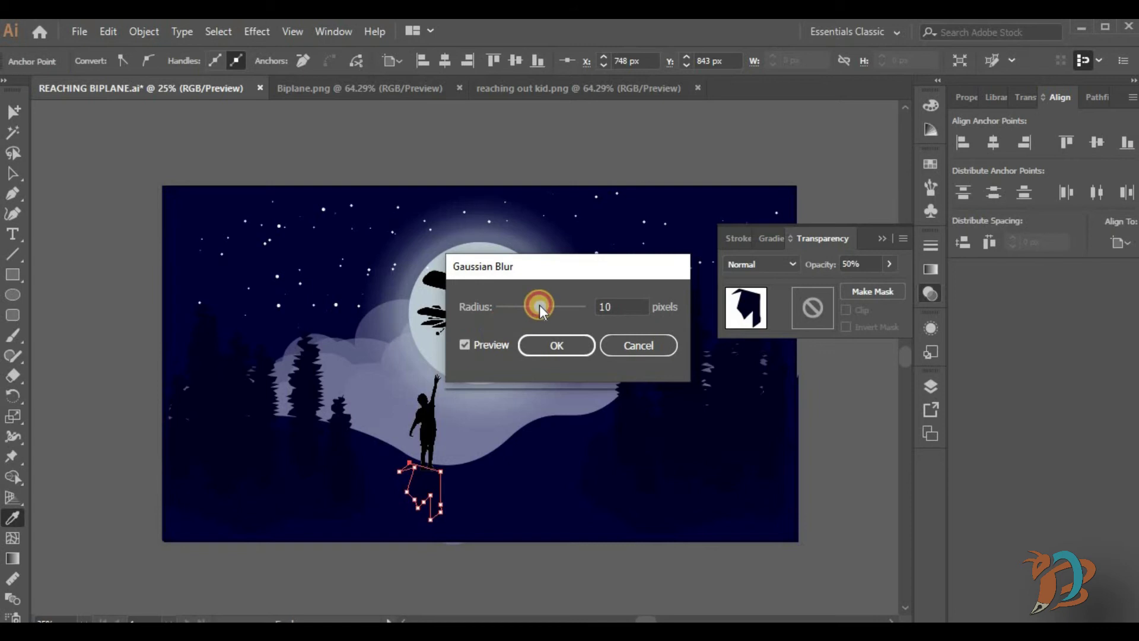
left_click(562, 347)
Step: Narrow the kid's shadow shape slightly from its right side and set its opacity to 70%
left_click(13, 172)
left_click(325, 513)
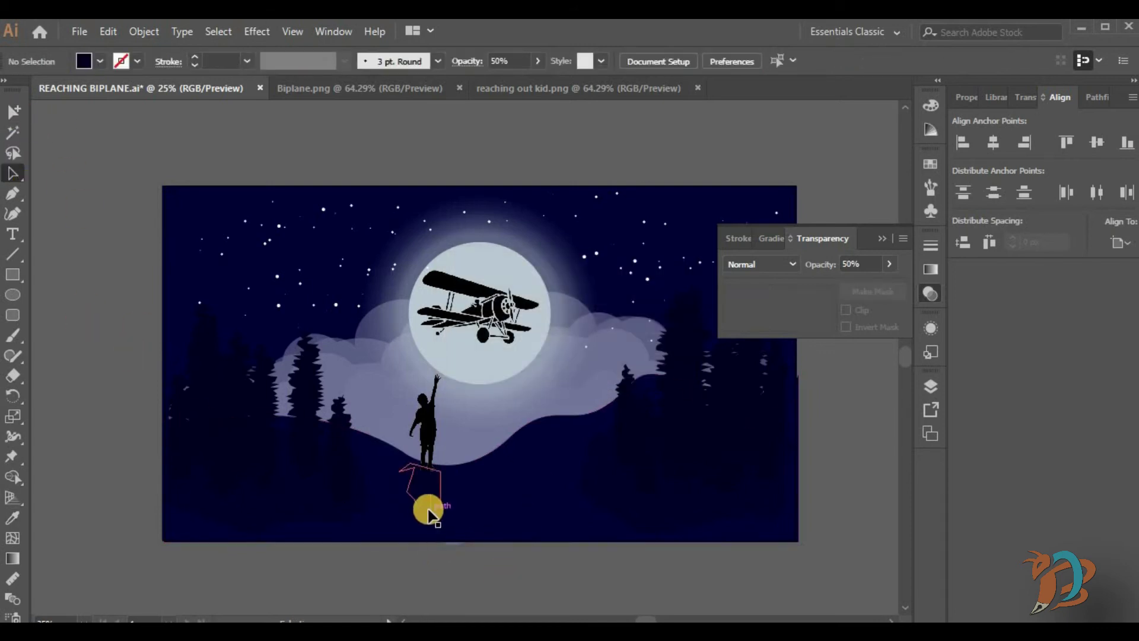
left_click_drag(428, 514, 417, 491)
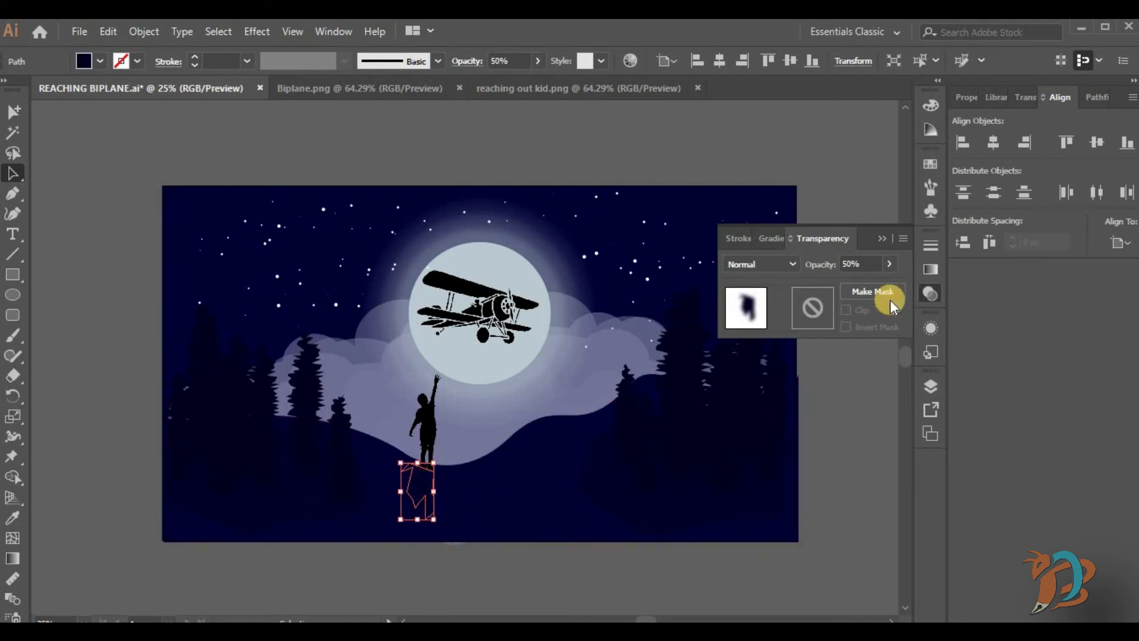
left_click(745, 575)
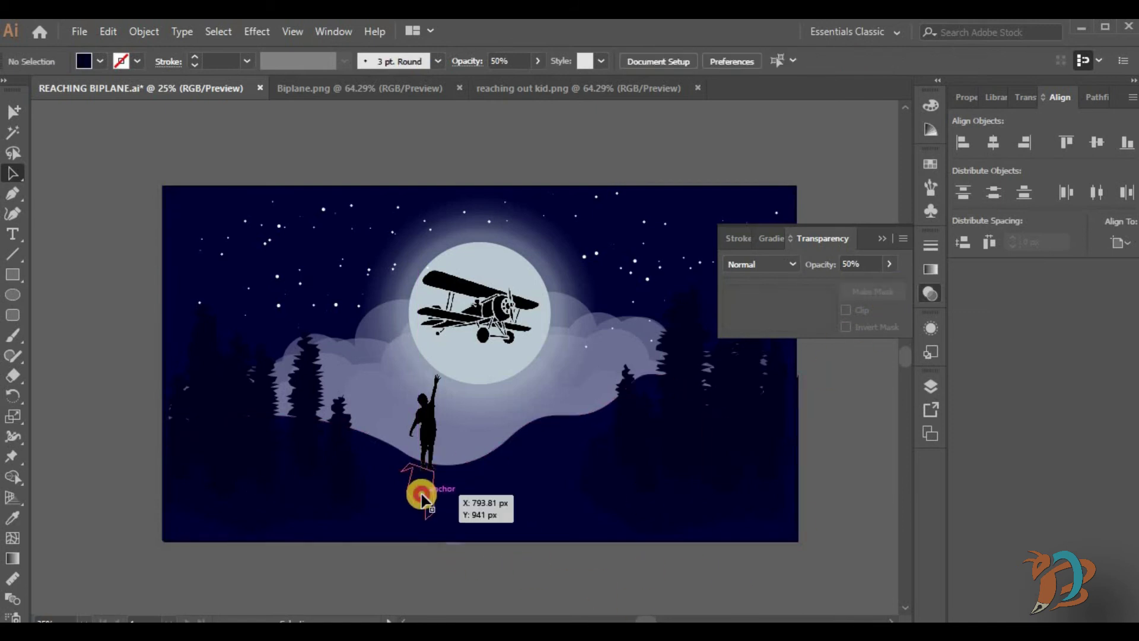
left_click(422, 497)
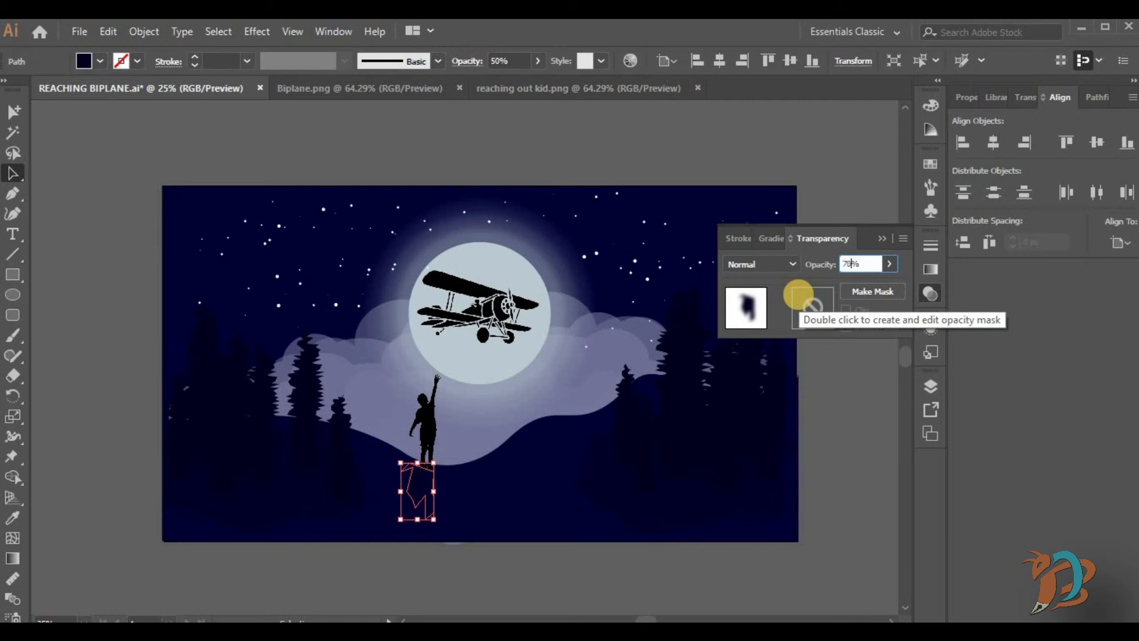
left_click(559, 587)
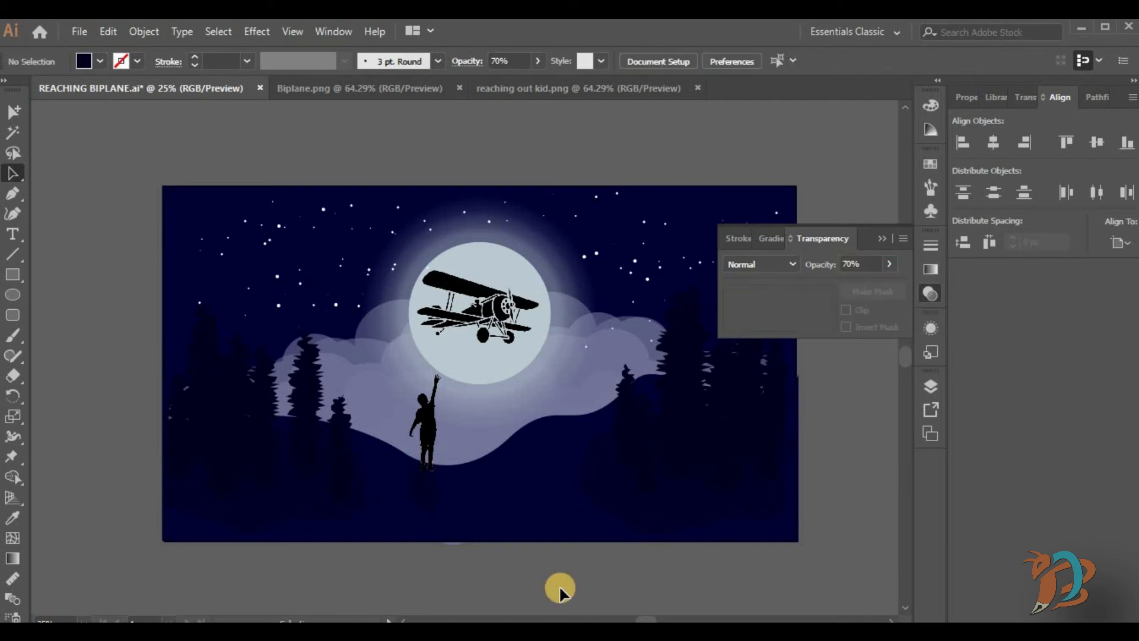
Step: Set the right ground shadow shape's opacity to 30%
left_click(658, 469)
left_click_drag(852, 264, 699, 288)
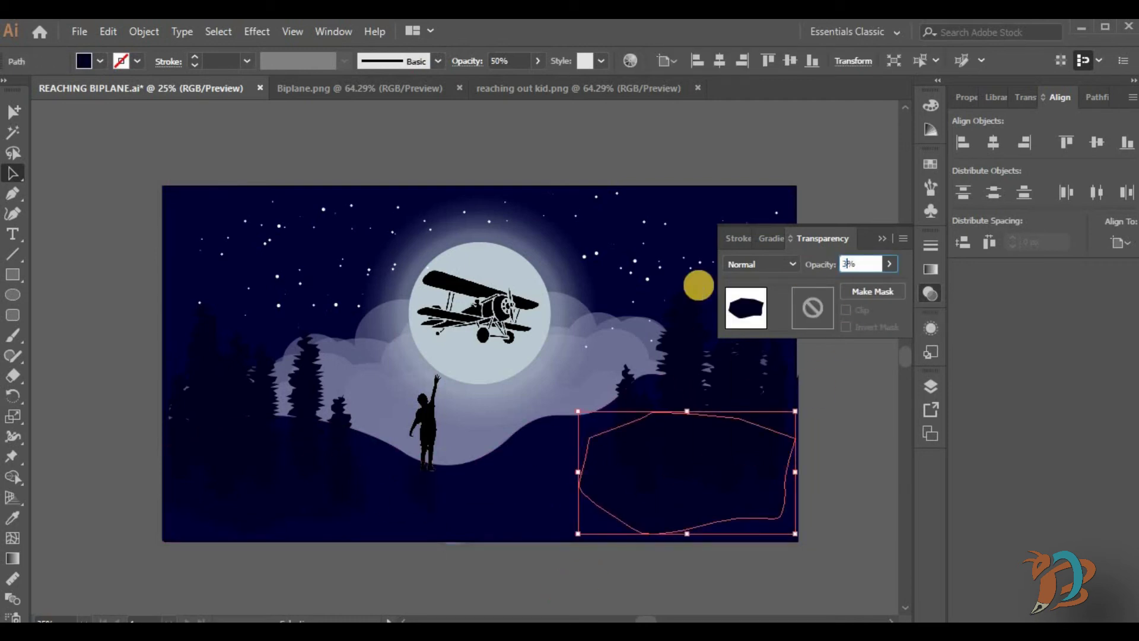
left_click(834, 541)
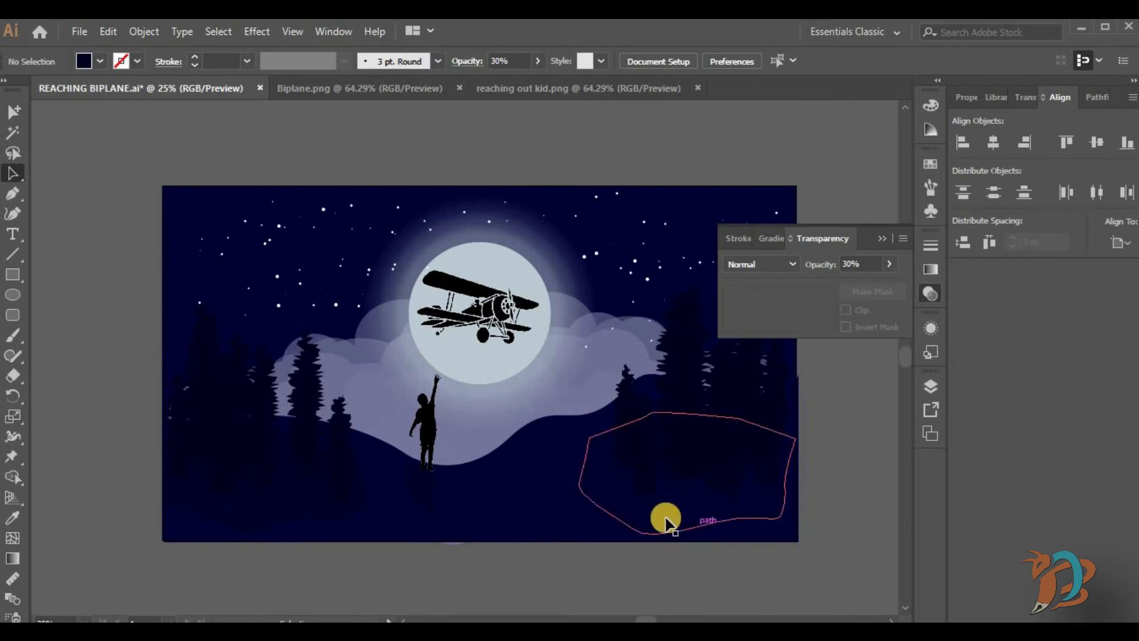
left_click(663, 519)
left_click(257, 31)
left_click(269, 46)
left_click(658, 366)
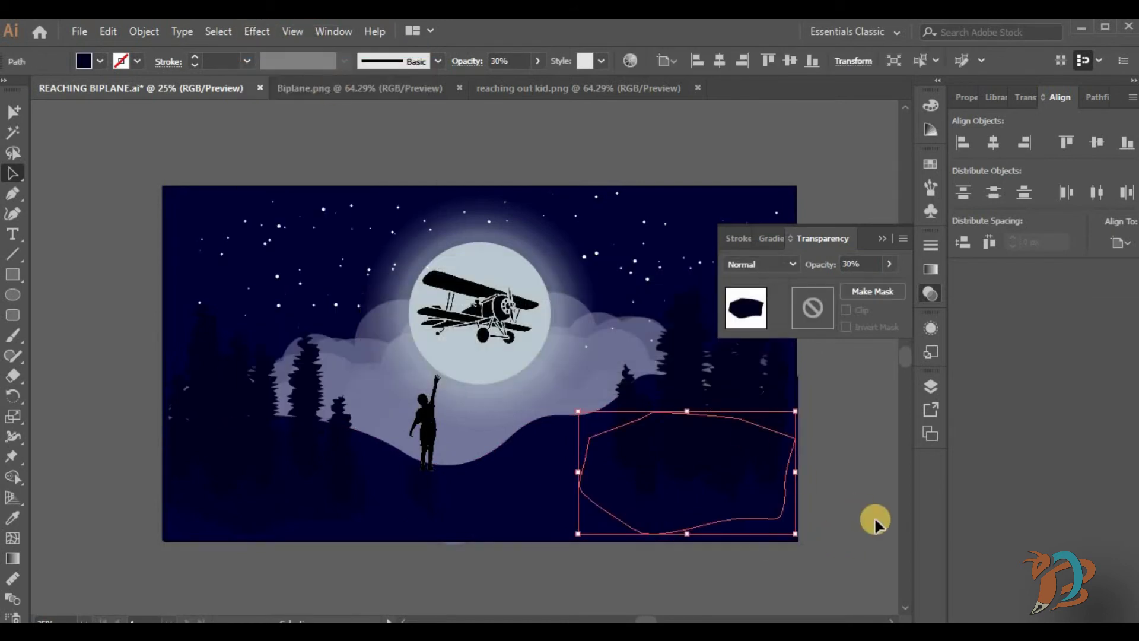
left_click(839, 521)
Step: Set the opacity of the right and left ground shadow shapes to 40%
left_click(699, 516)
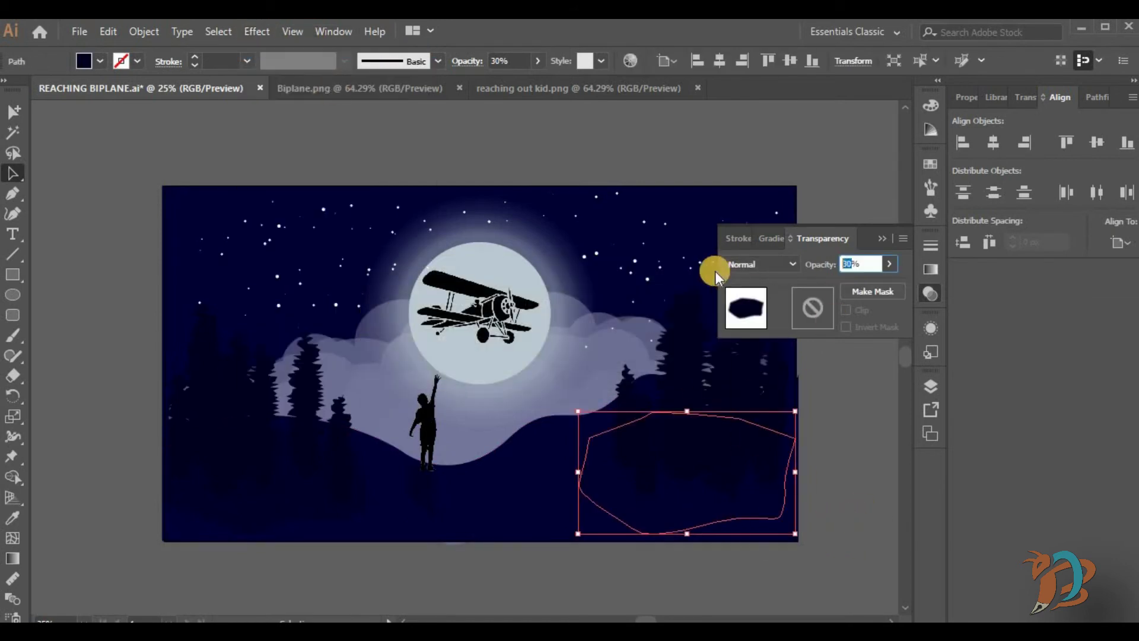
type("40")
left_click(847, 518)
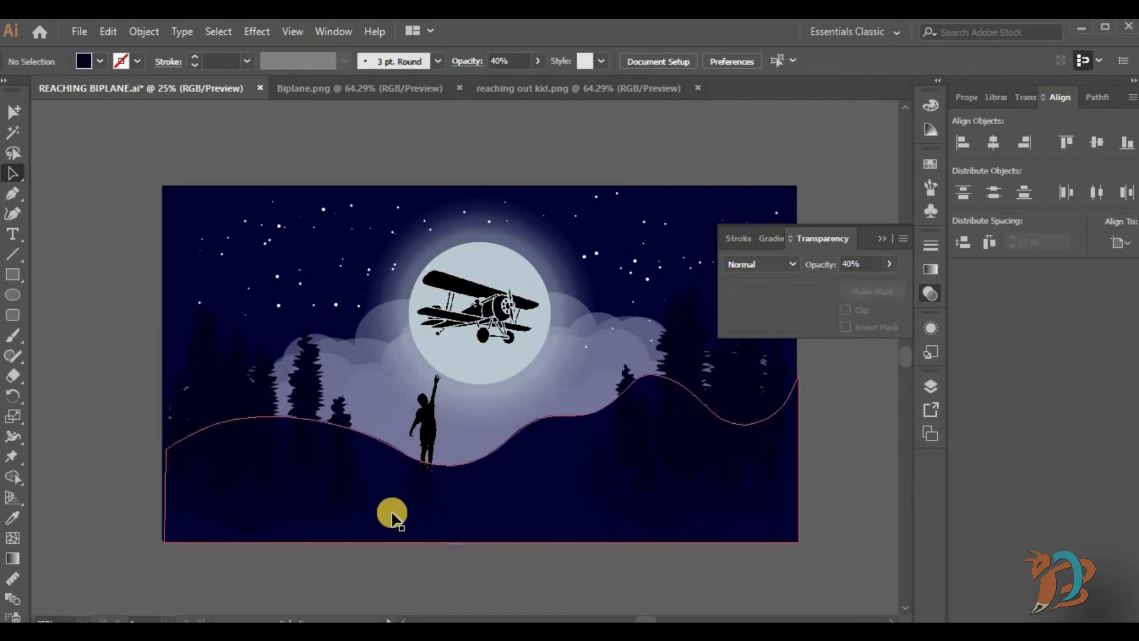
left_click(339, 508)
left_click(852, 262)
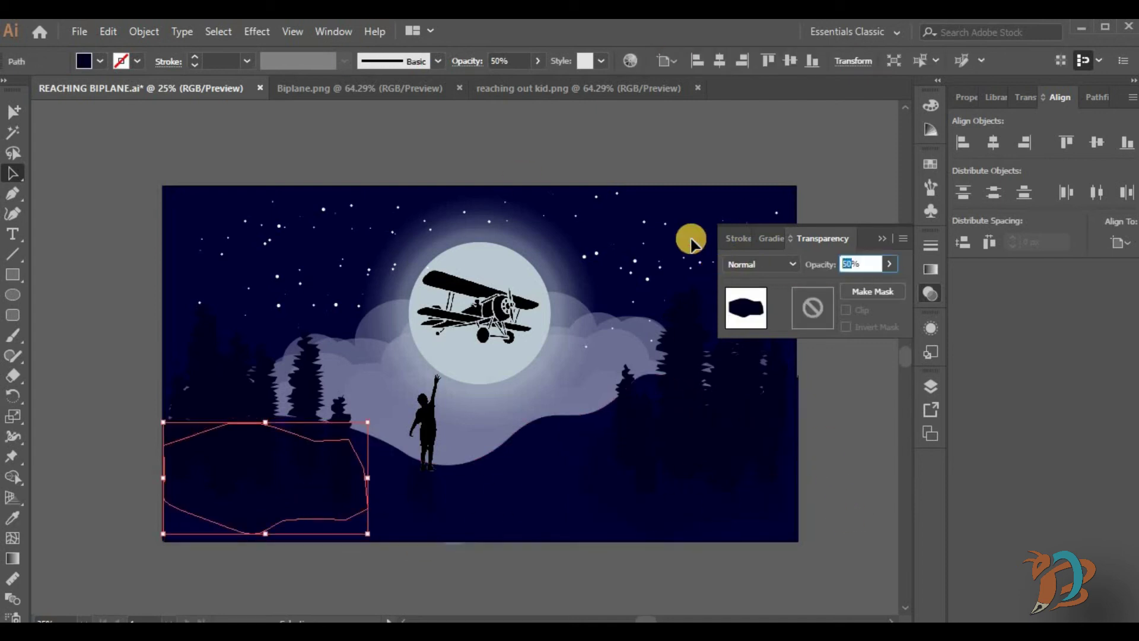
left_click(597, 566)
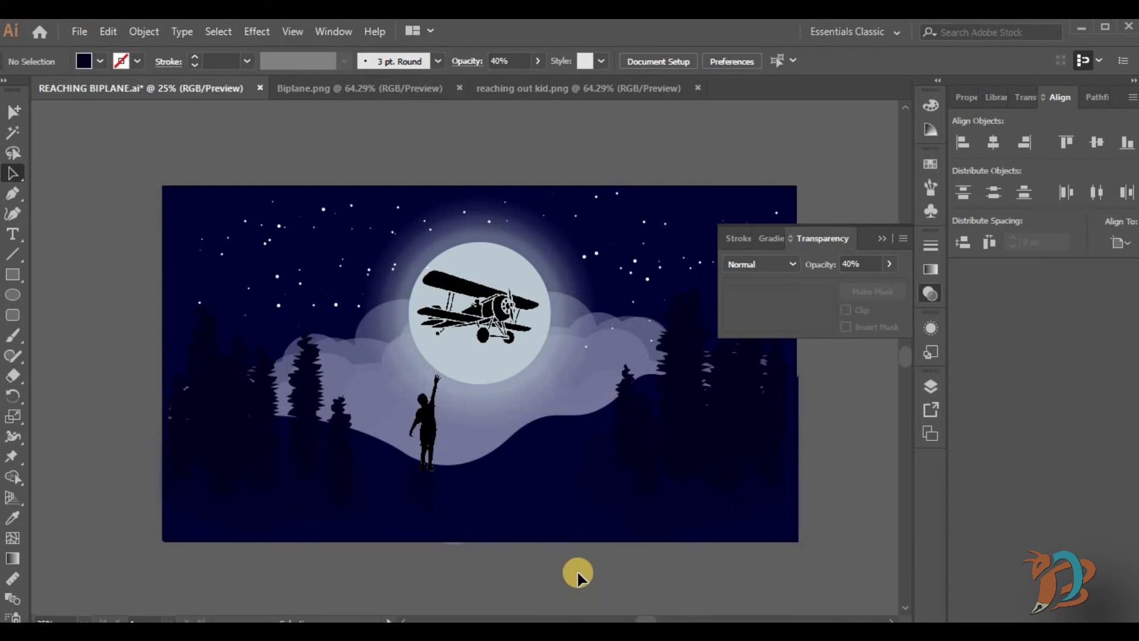
Step: Set the opacity of the left and right ground shadow shapes to 45%
left_click(325, 503)
left_click(854, 262)
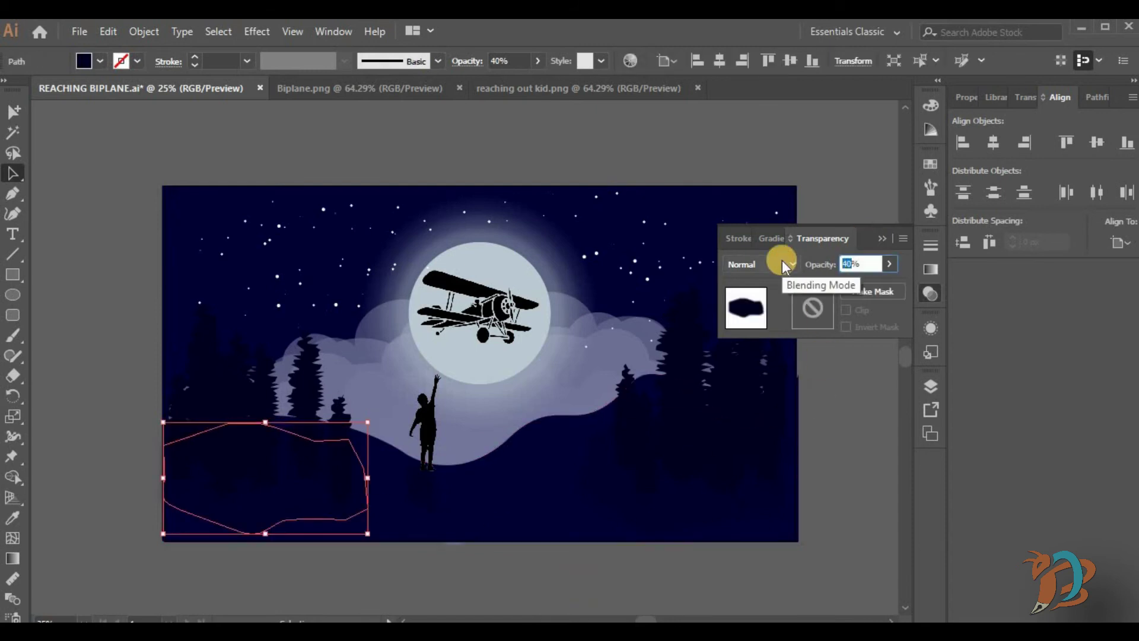
type("40")
left_click(700, 605)
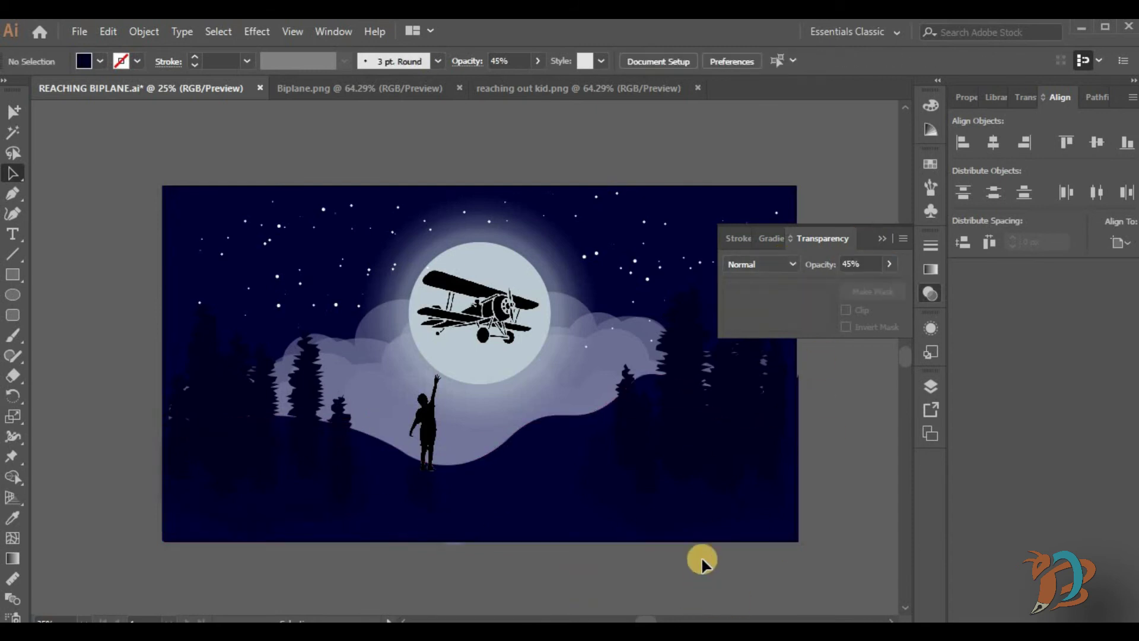
left_click(714, 509)
left_click(850, 259)
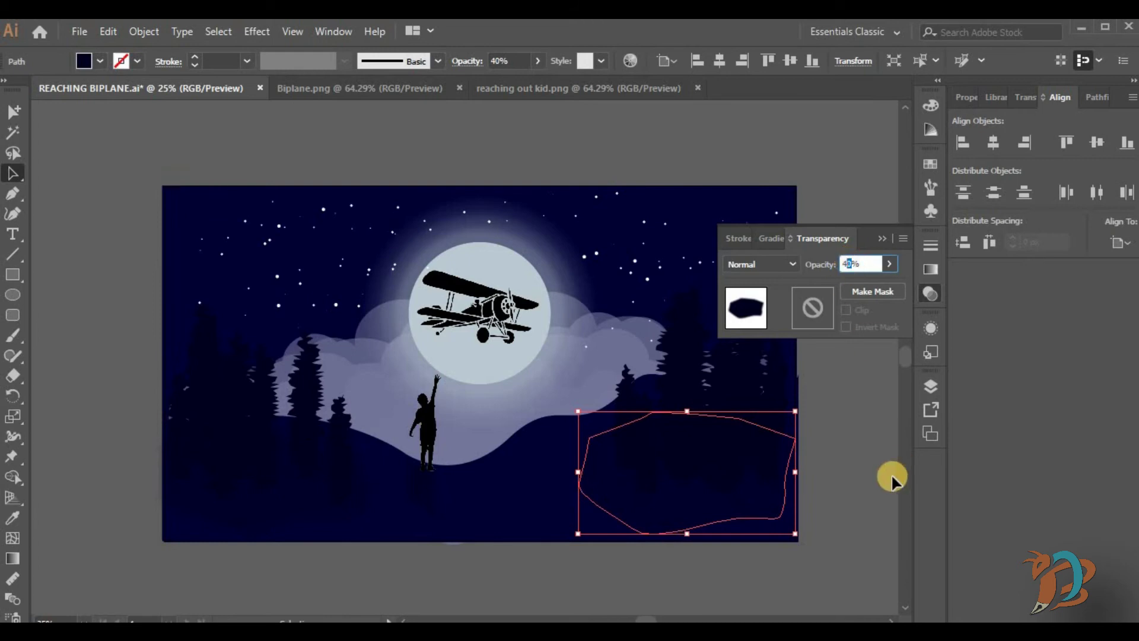
key("Return")
left_click(730, 584)
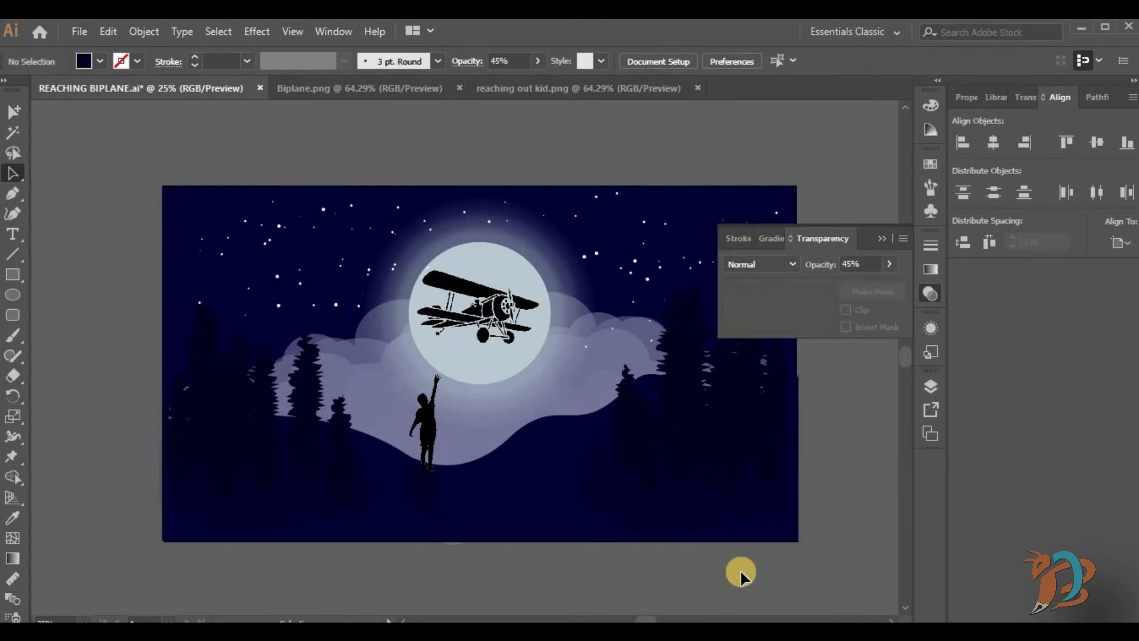
Step: Duplicate the leftmost tree of the right group beside it and shrink the copy to about 62 px wide and 256 px high
left_click(628, 437)
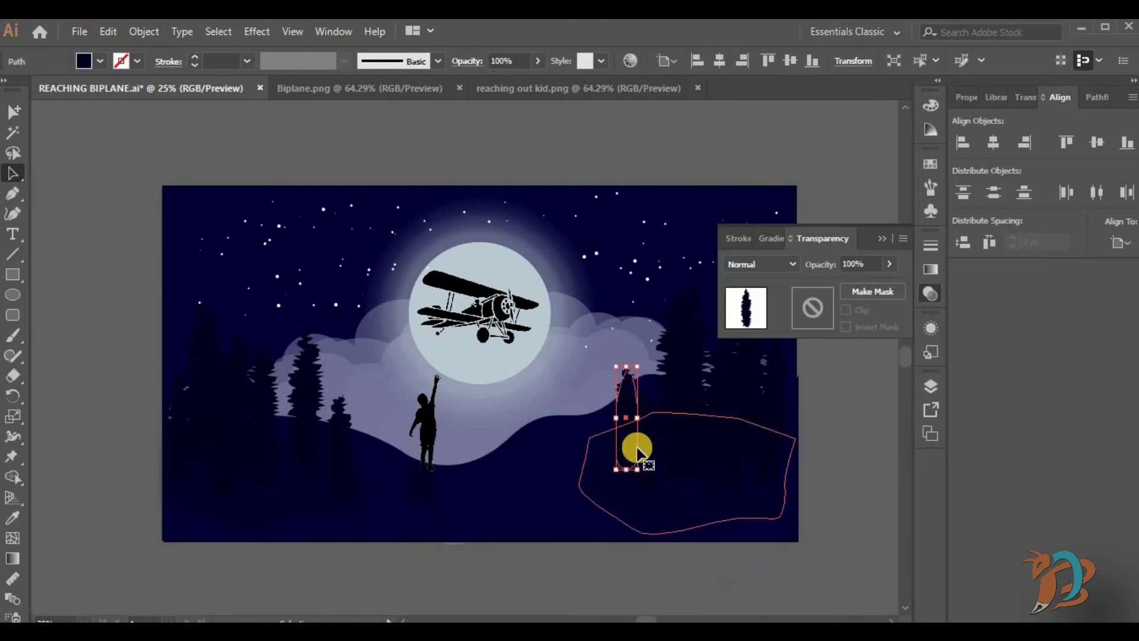
mouse_move(617, 445)
left_mouse_down()
mouse_move(602, 449)
mouse_move(587, 386)
mouse_move(592, 399)
left_mouse_up()
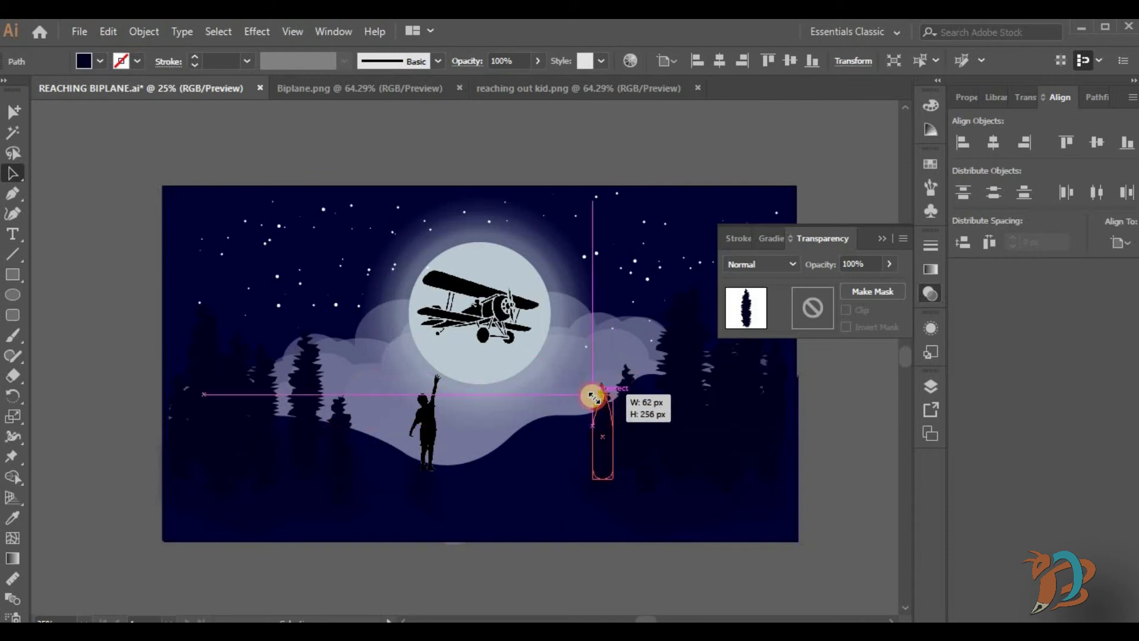
left_click(607, 525)
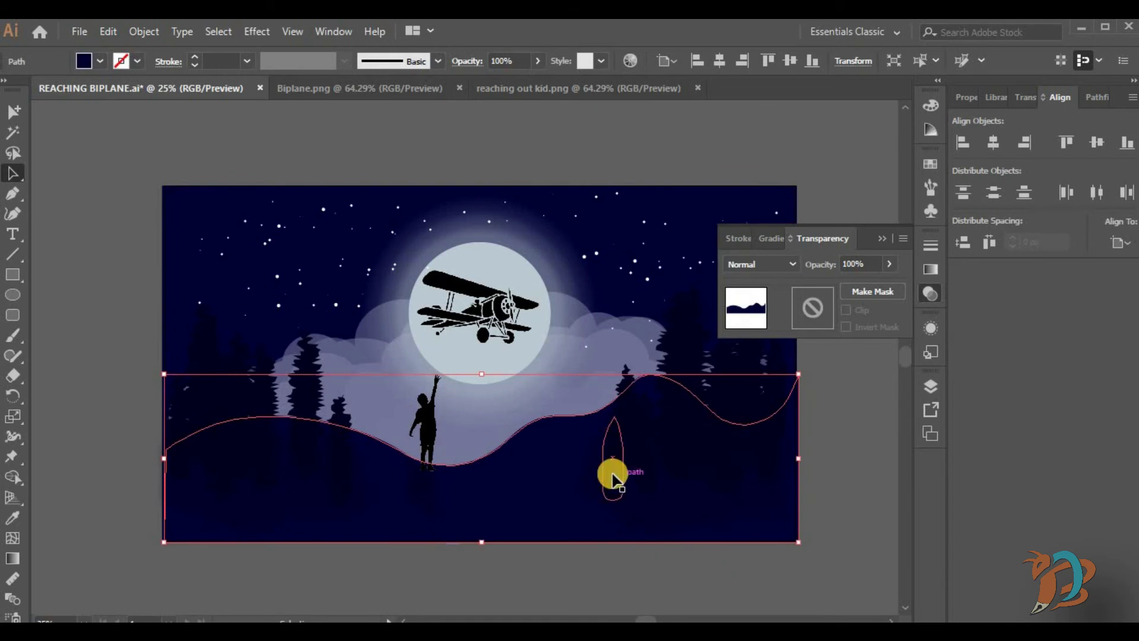
left_click(610, 470)
left_click(640, 561)
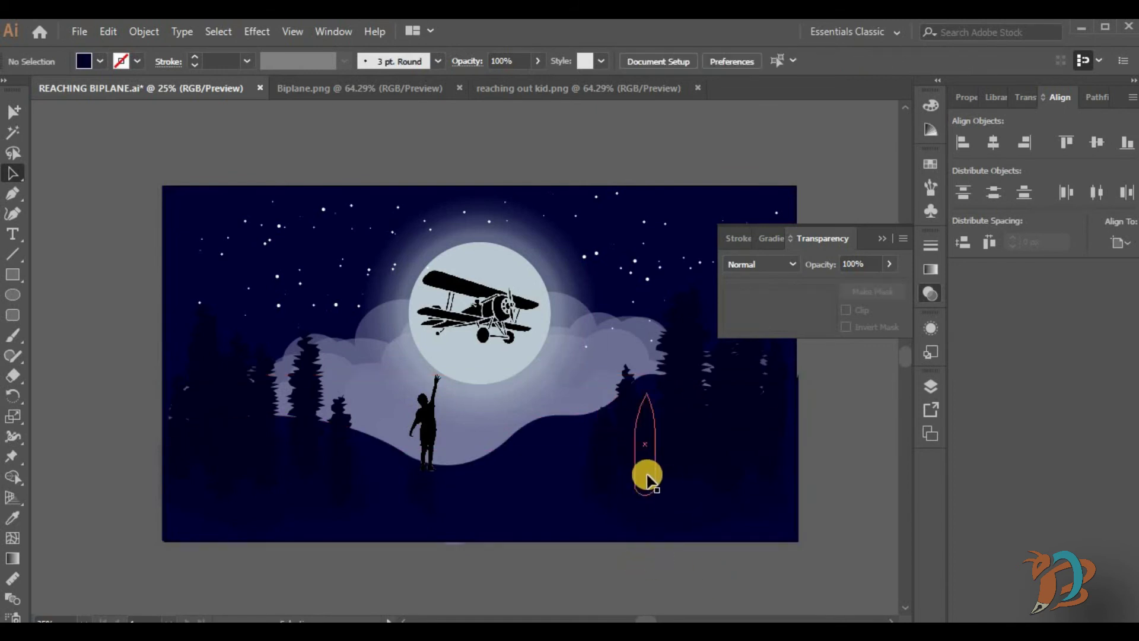
Step: Deselect the artwork and save the illustration
mouse_move(351, 491)
left_mouse_down()
mouse_move(287, 478)
mouse_move(301, 495)
mouse_move(353, 478)
left_mouse_up()
left_click(508, 587)
left_click(77, 53)
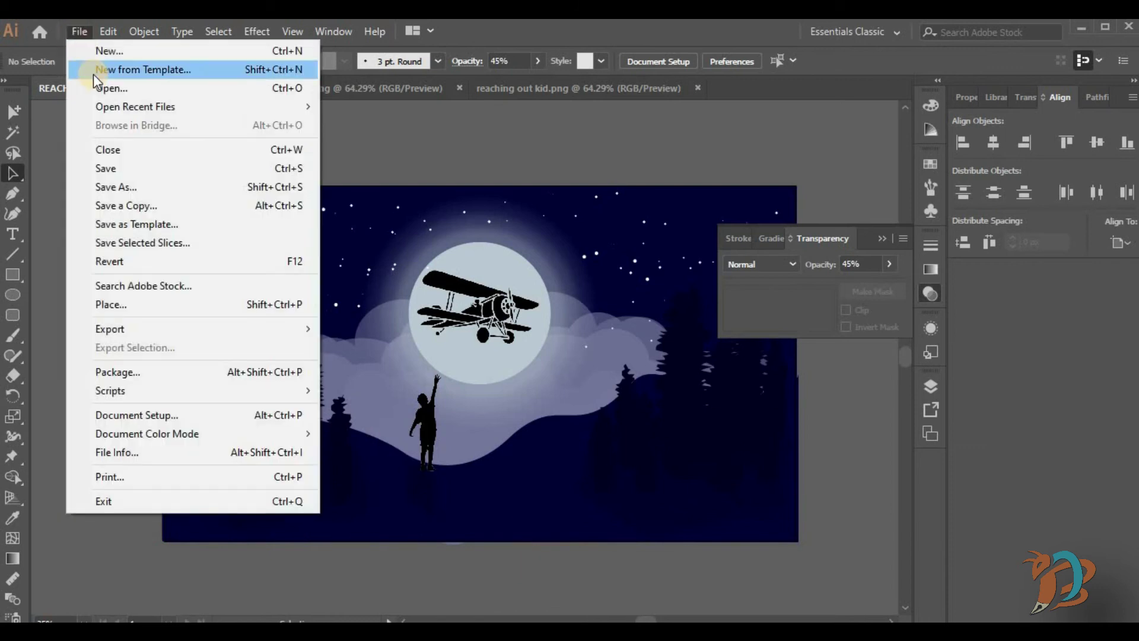
left_click(94, 170)
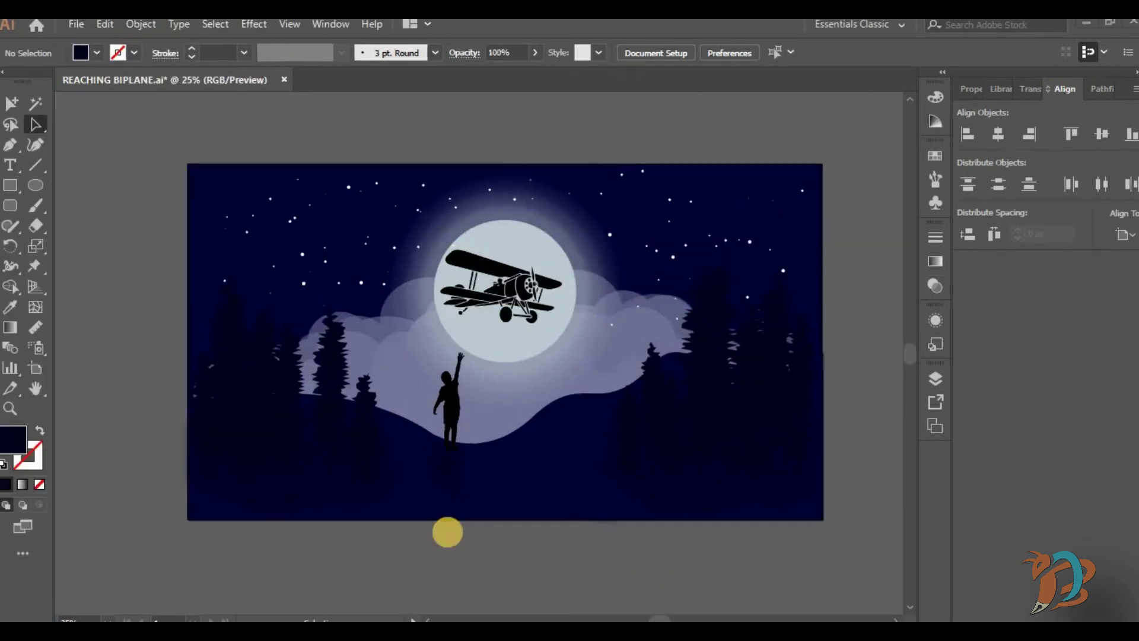
Step: Select the seven tree silhouettes on the left side of the scene and group them
left_click(204, 375)
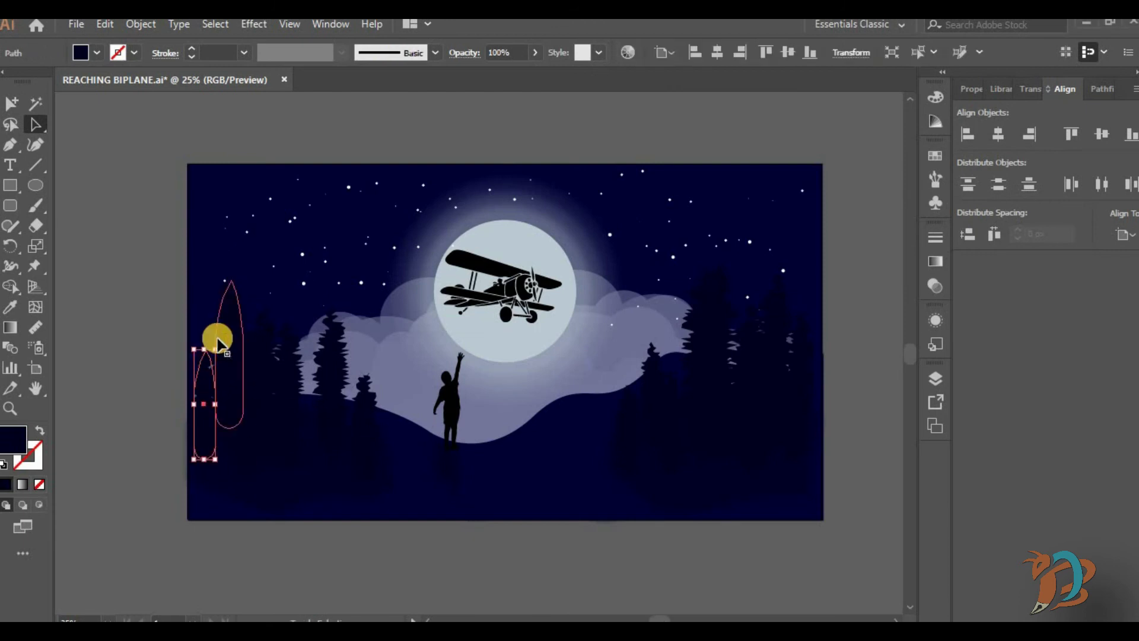
left_click(218, 339, "shift")
left_click(238, 337, "shift")
left_click(233, 338, "shift")
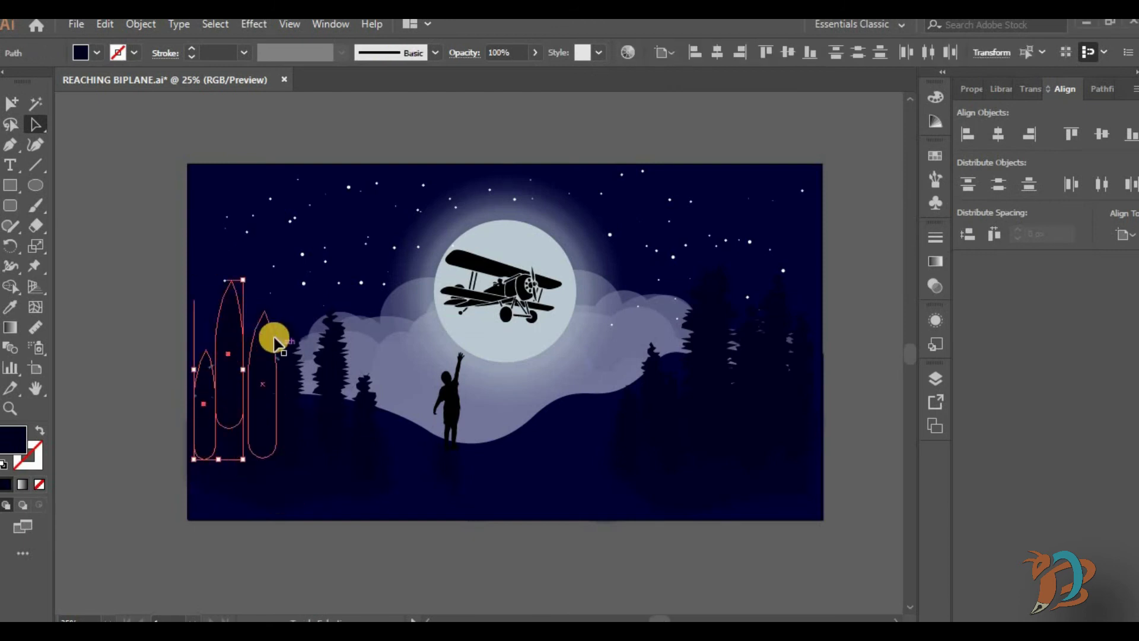
left_click(294, 360, "shift")
left_click(267, 340, "shift")
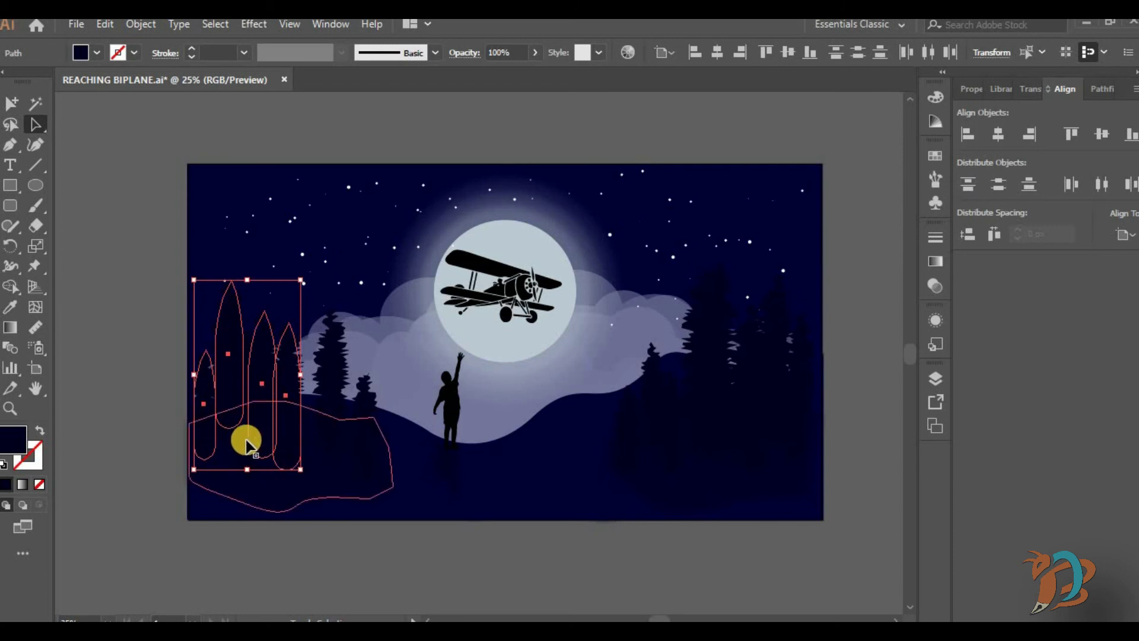
left_click(329, 380, "shift")
left_click(363, 404, "shift")
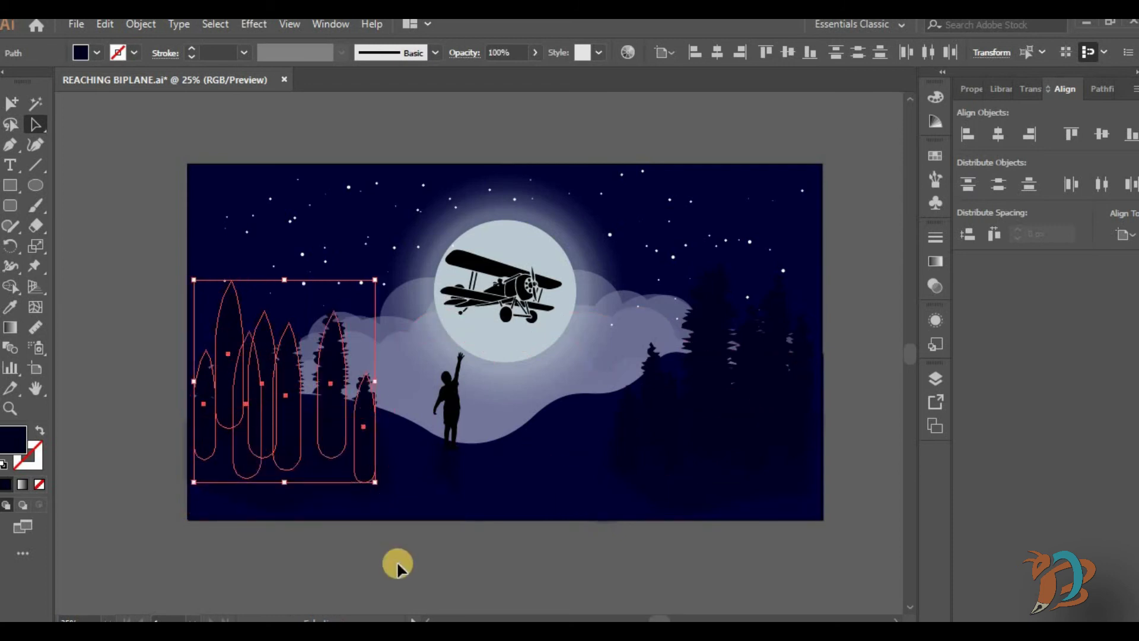
key("ctrl+g")
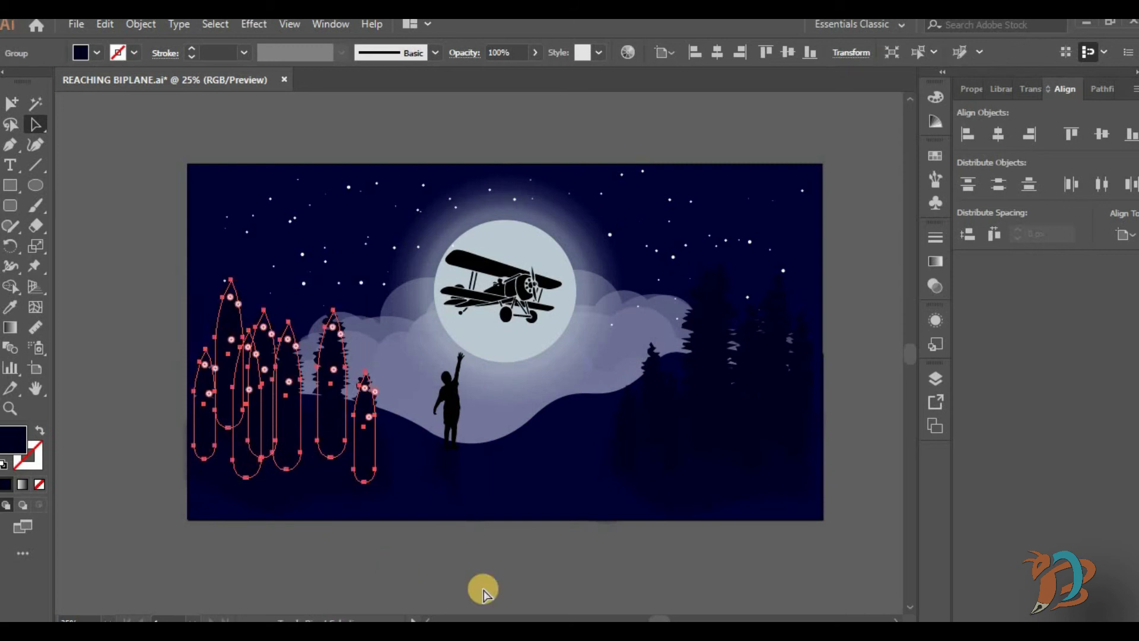
Step: Fill a copy of the left tree group with medium gray and set its opacity to 30%
key("v")
left_click(80, 52)
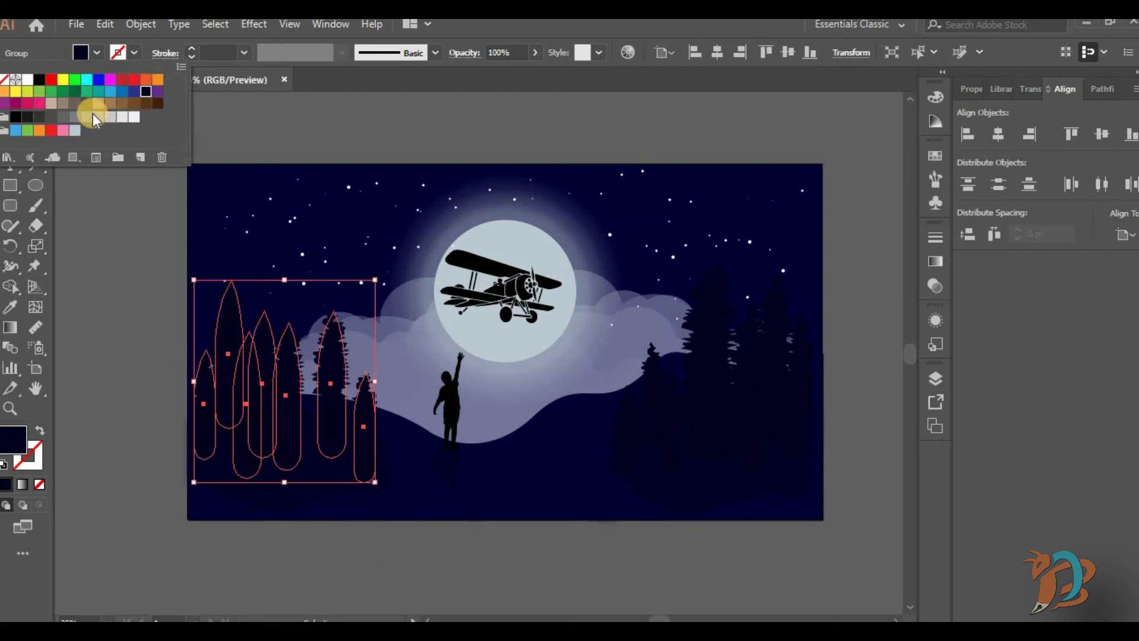
left_click(88, 117)
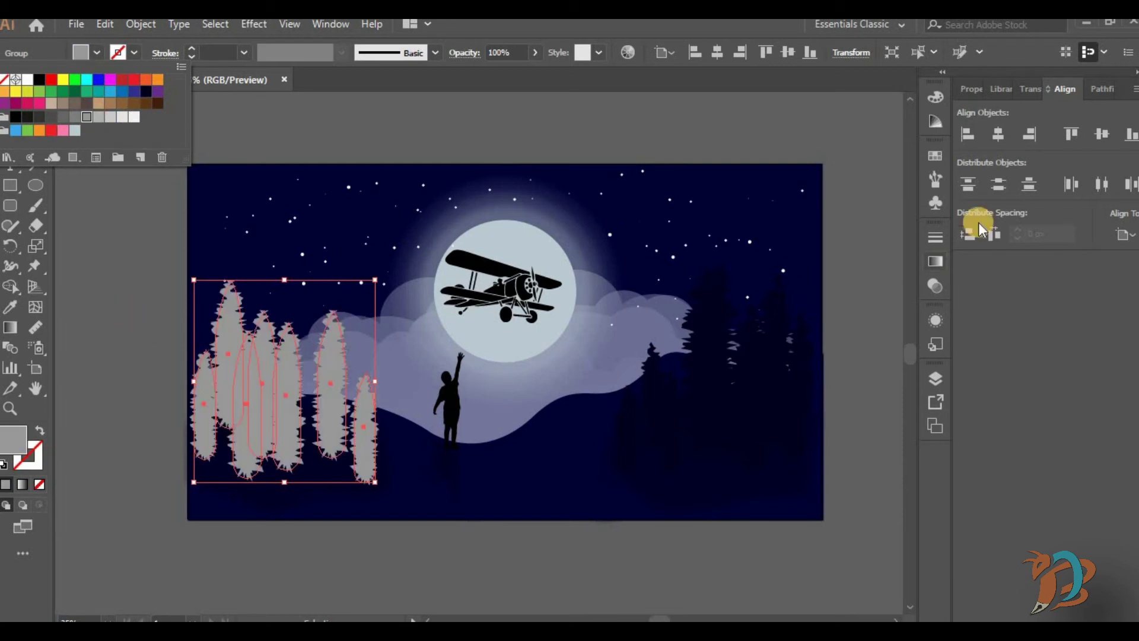
left_click(936, 286)
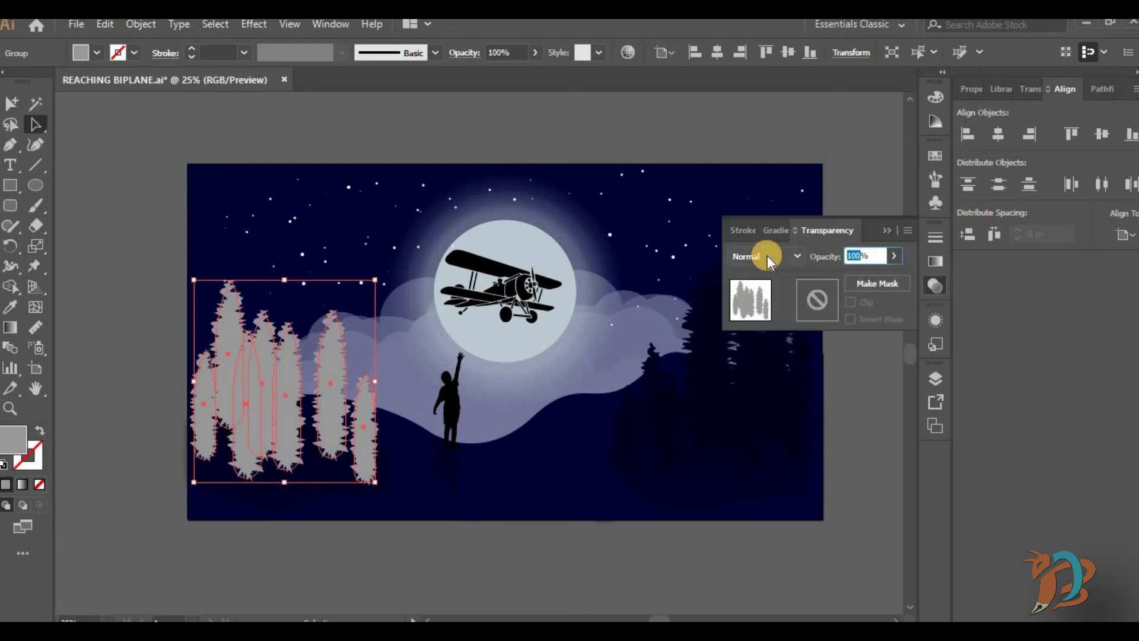
left_click(539, 582)
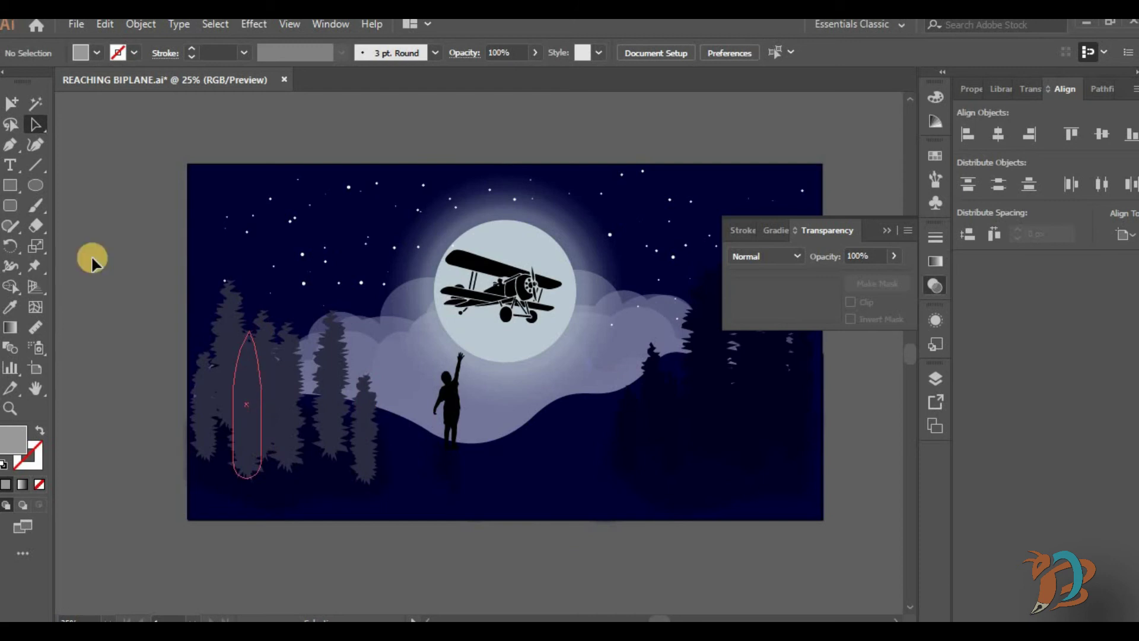
Step: Move the gray tree copy behind the dark left trees in the stacking order
left_click(278, 387)
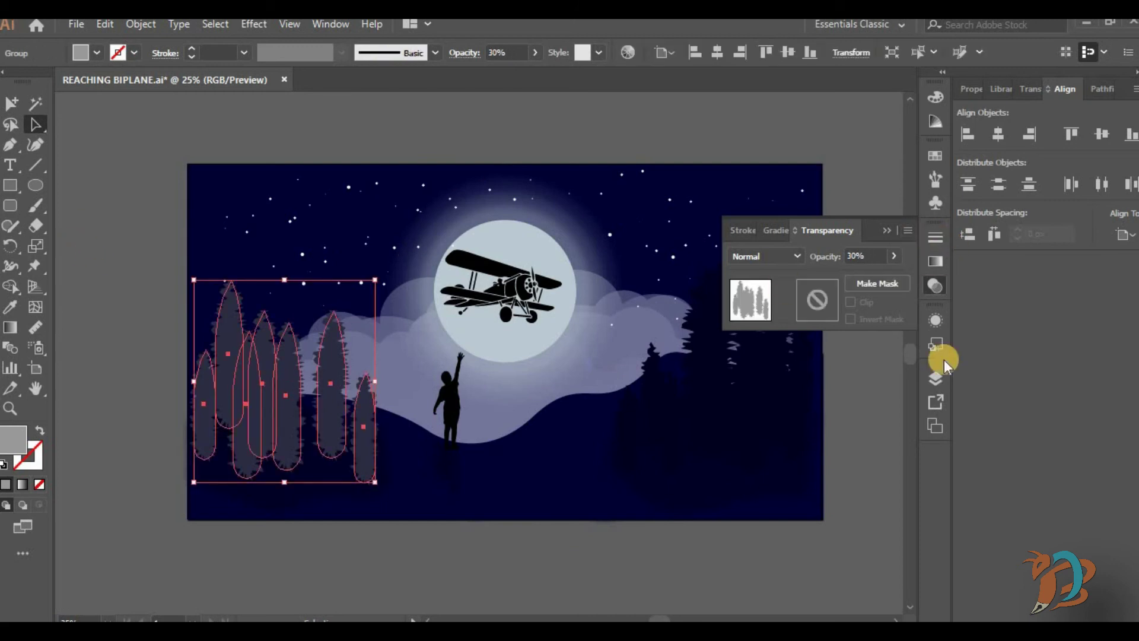
left_click(935, 378)
left_click_drag(865, 414, 900, 513)
left_click(635, 562)
Step: Nudge the gray left tree group to the left so it sits only slightly right of the dark trees
left_click(212, 298)
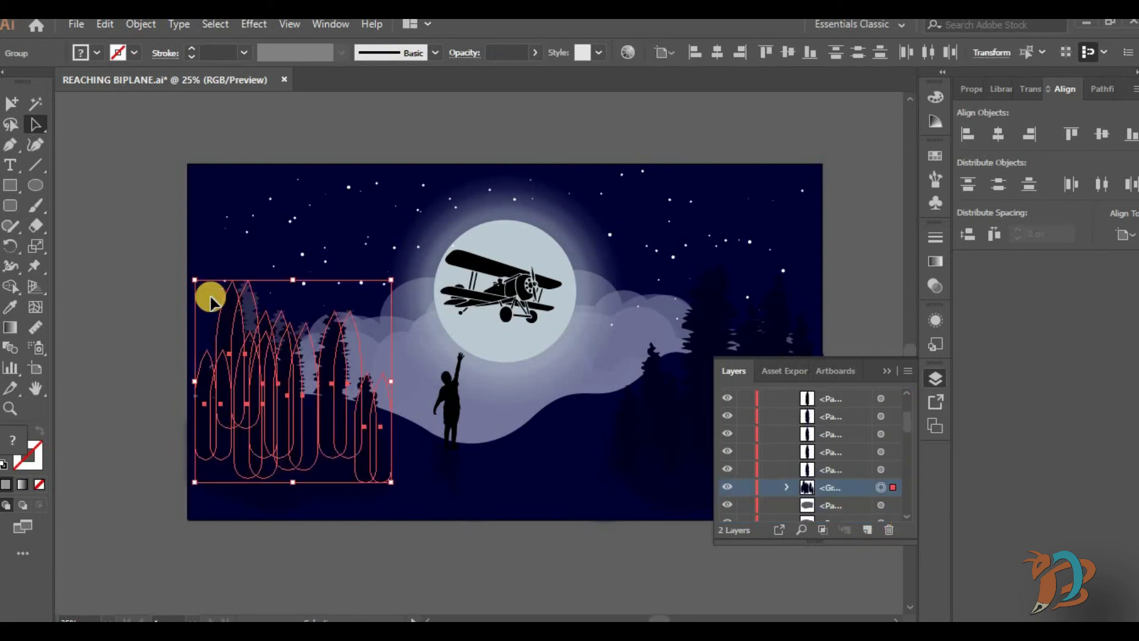
left_click(158, 335)
left_click(250, 301)
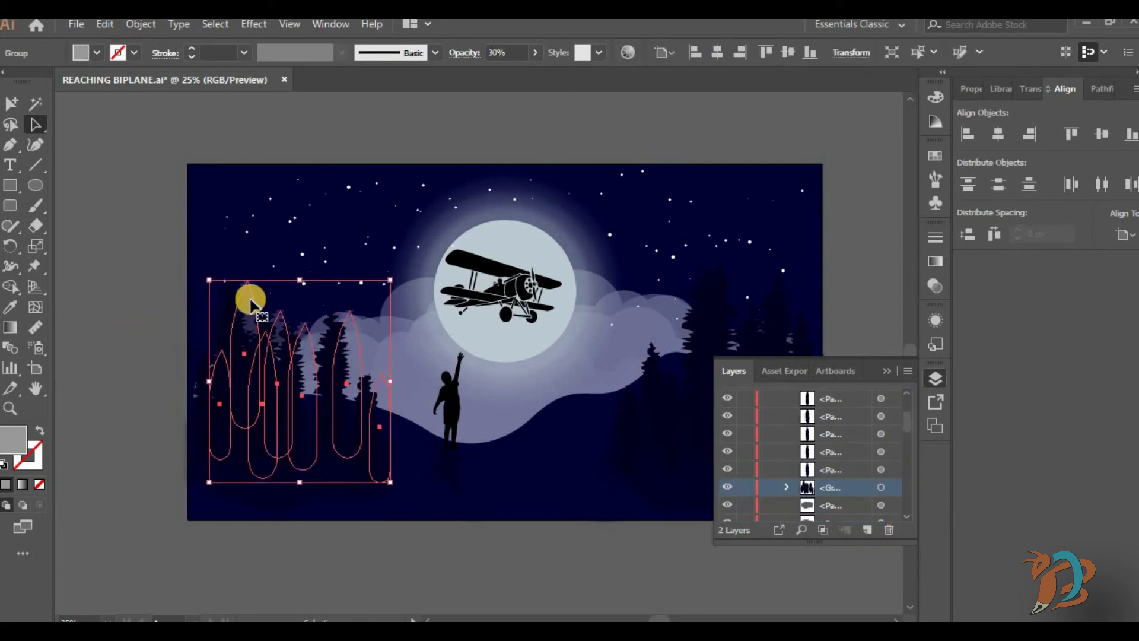
key("Left")
key("Left")
key("Left")
key("Left")
key("Left")
key("Left")
key("Left")
key("Left")
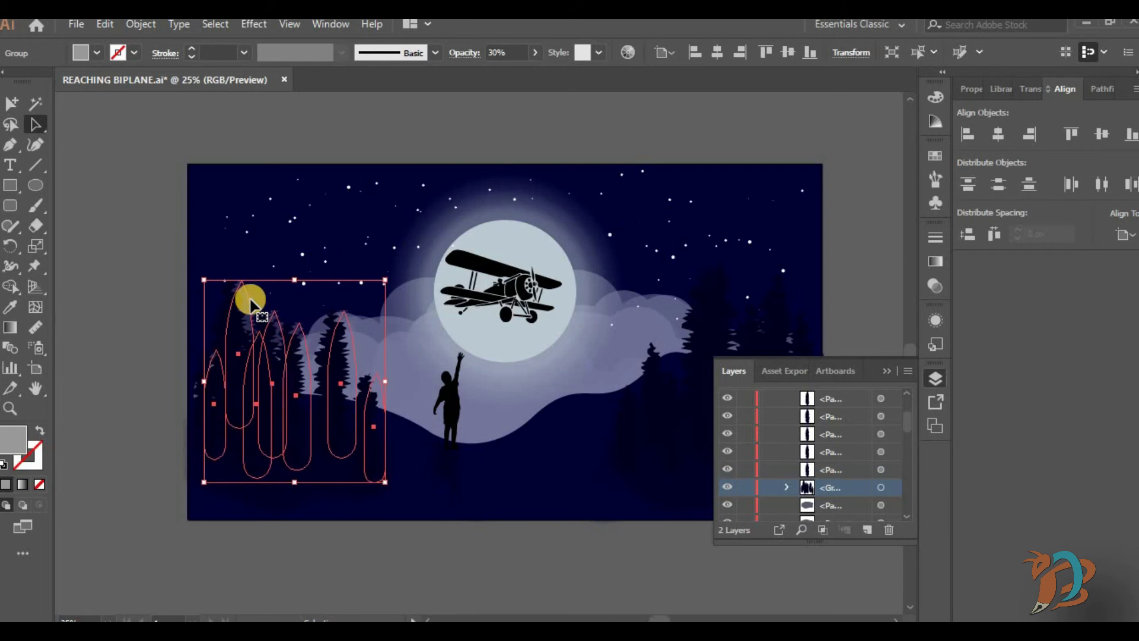
key("Left")
key("Left")
key("Left")
Step: Apply a Gaussian Blur with a 10-pixel radius to the gray left tree group
left_click(254, 23)
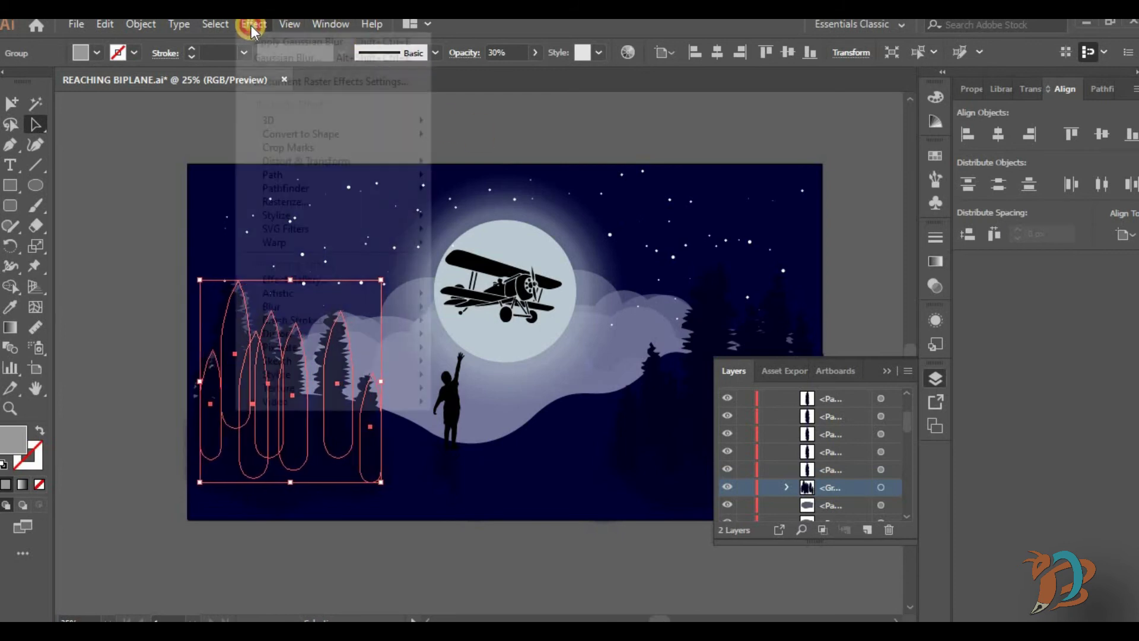
mouse_move(403, 301)
left_click(483, 304)
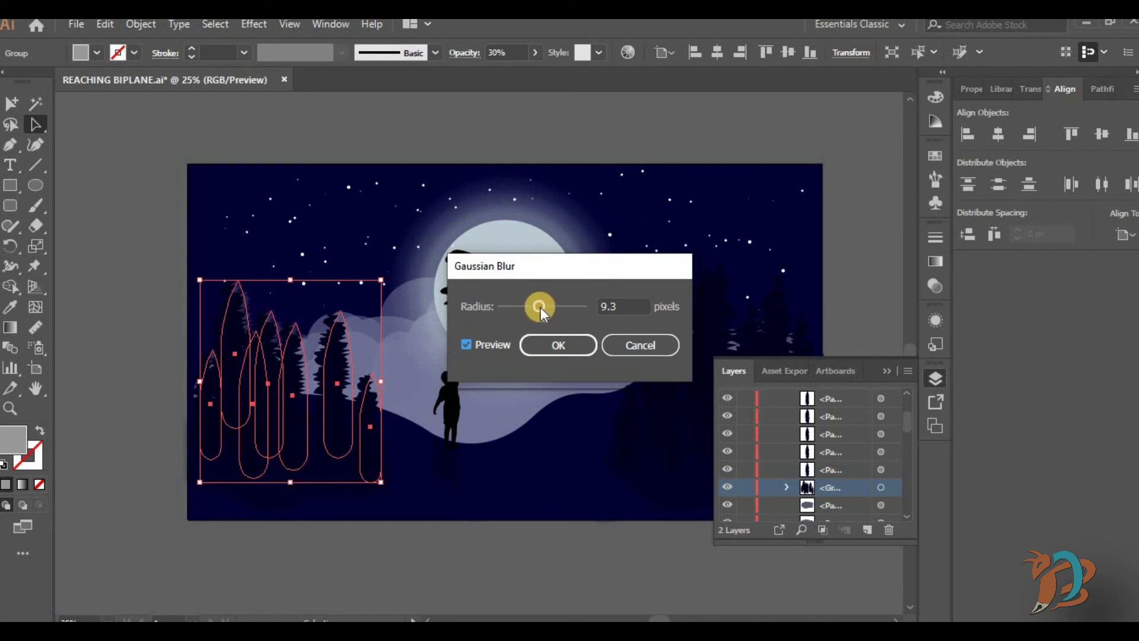
left_click_drag(540, 307, 545, 308)
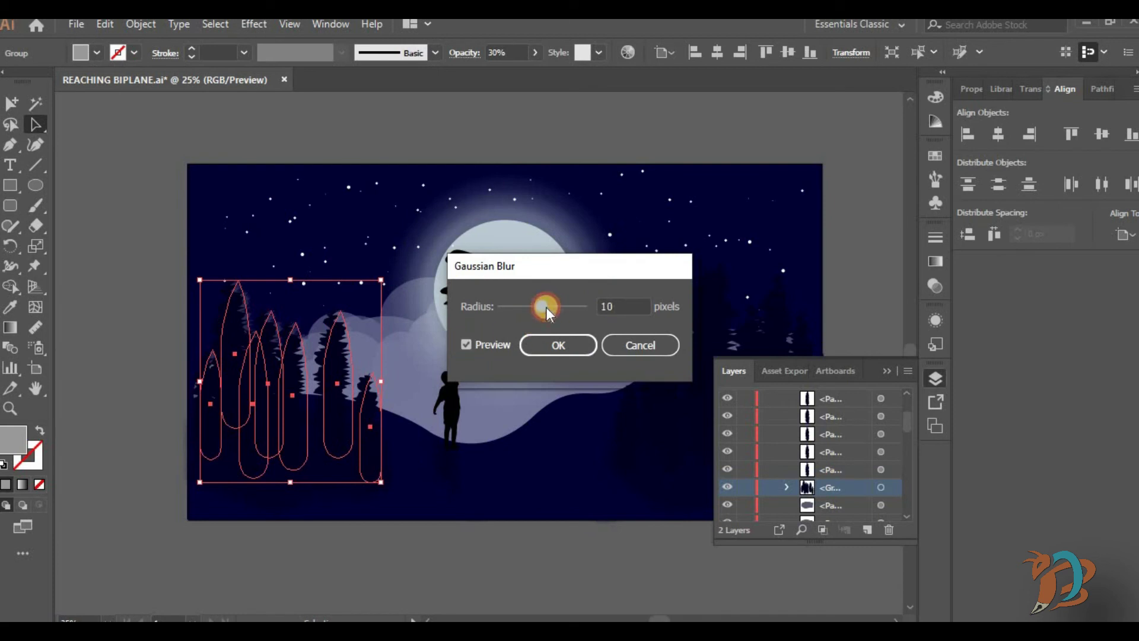
left_click(527, 564)
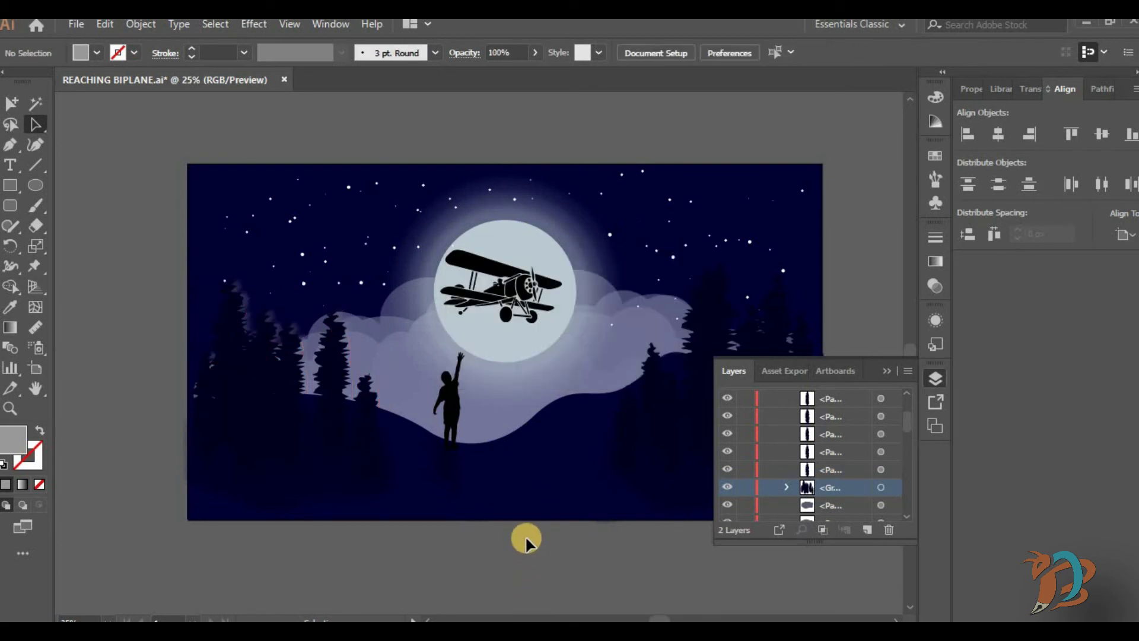
left_click(887, 371)
Step: Select the seven trees in the right cluster, leaving out the outermost one, and group them
left_click(633, 409)
left_click(656, 371, "shift")
left_click(667, 396, "shift")
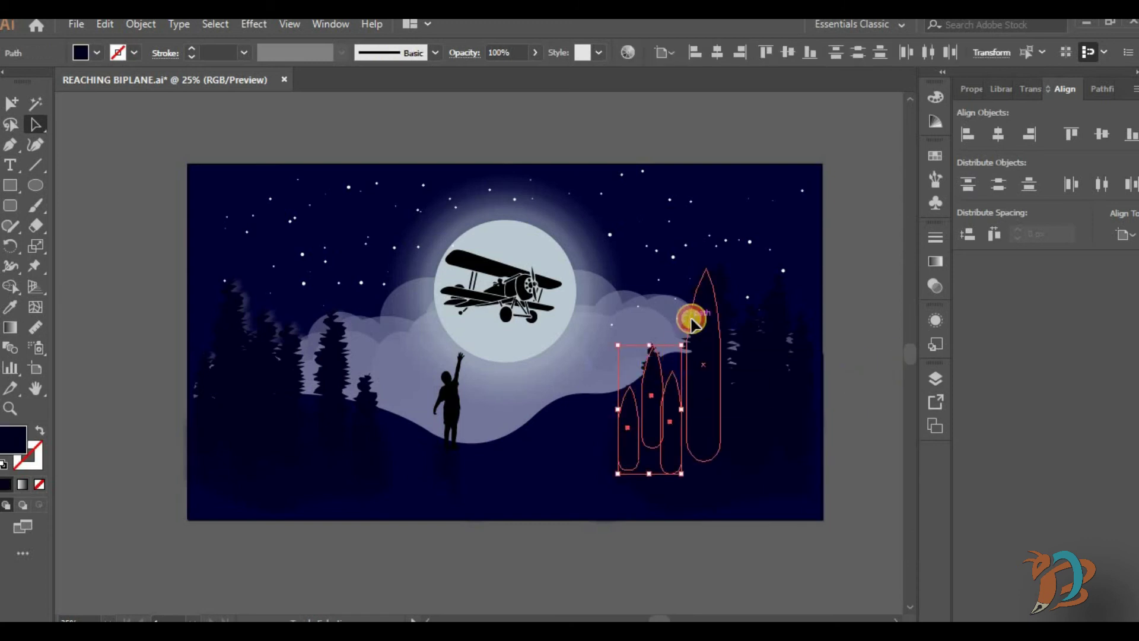
left_click(691, 320, "shift")
left_click(720, 291, "shift")
left_click(745, 379, "shift")
left_click(771, 331, "shift")
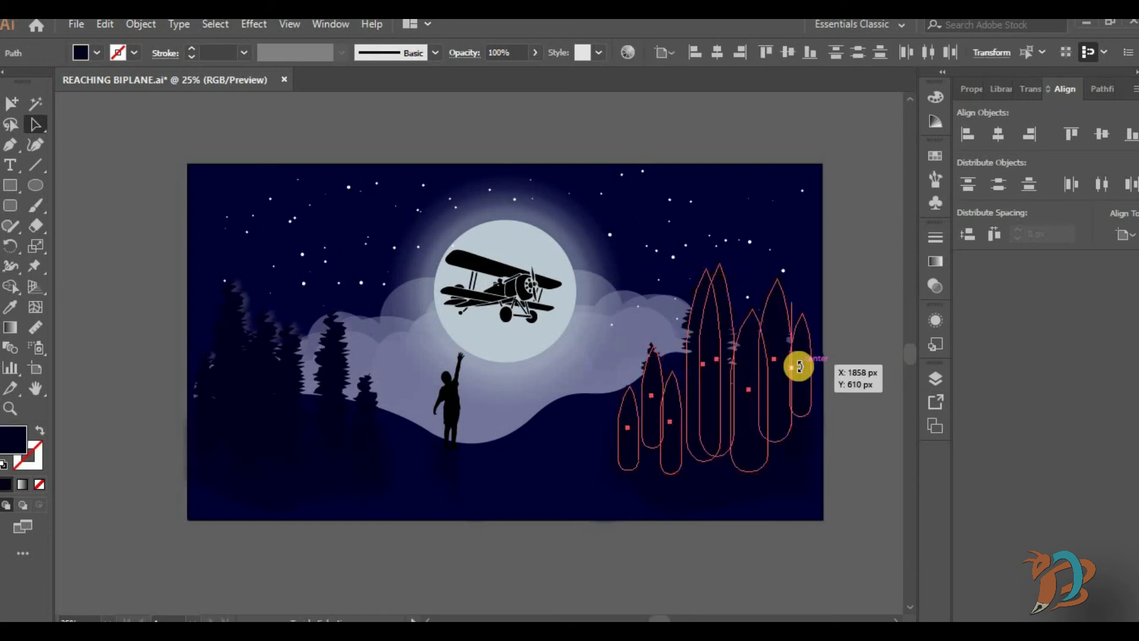
key("a")
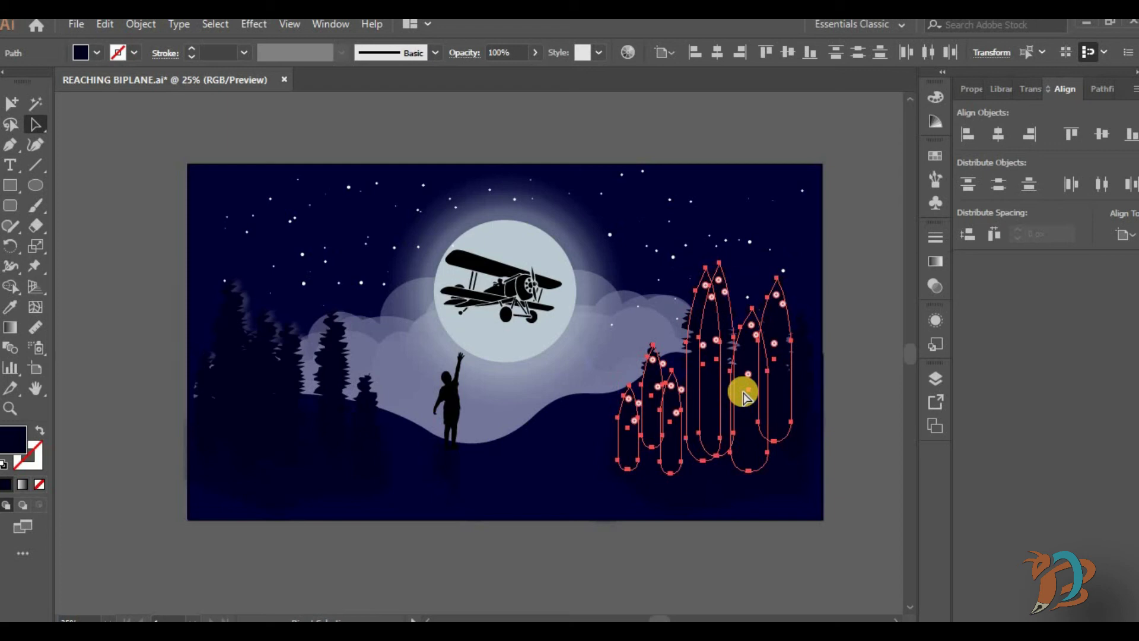
key("ctrl+g")
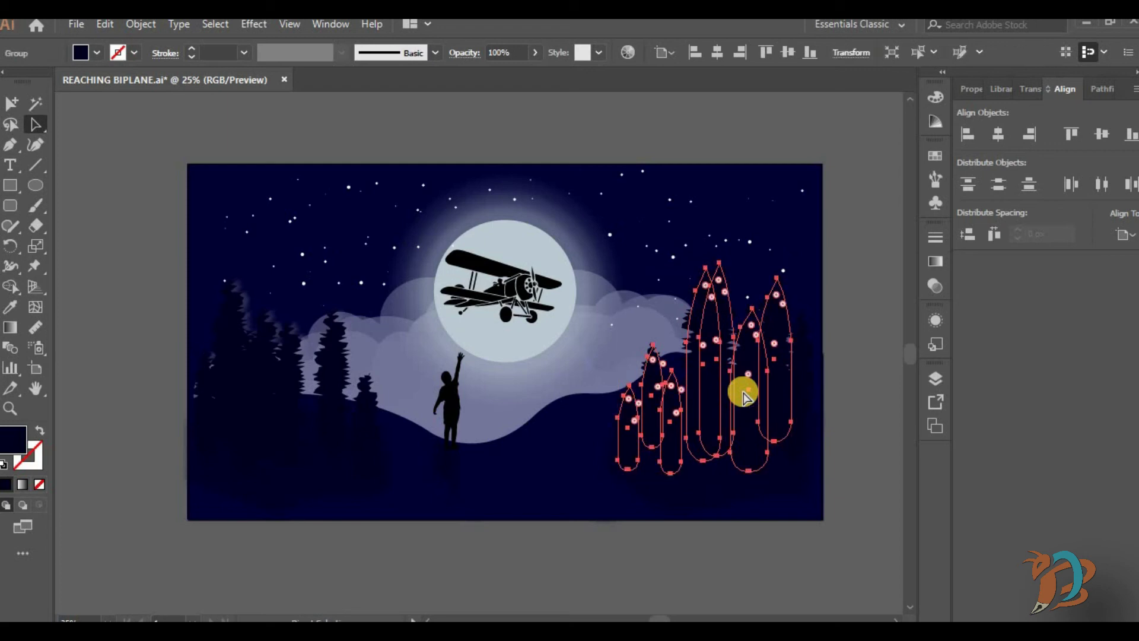
Step: Fill a copy of the right tree group with the same medium gray used for the left copy
key("v")
left_click(95, 52)
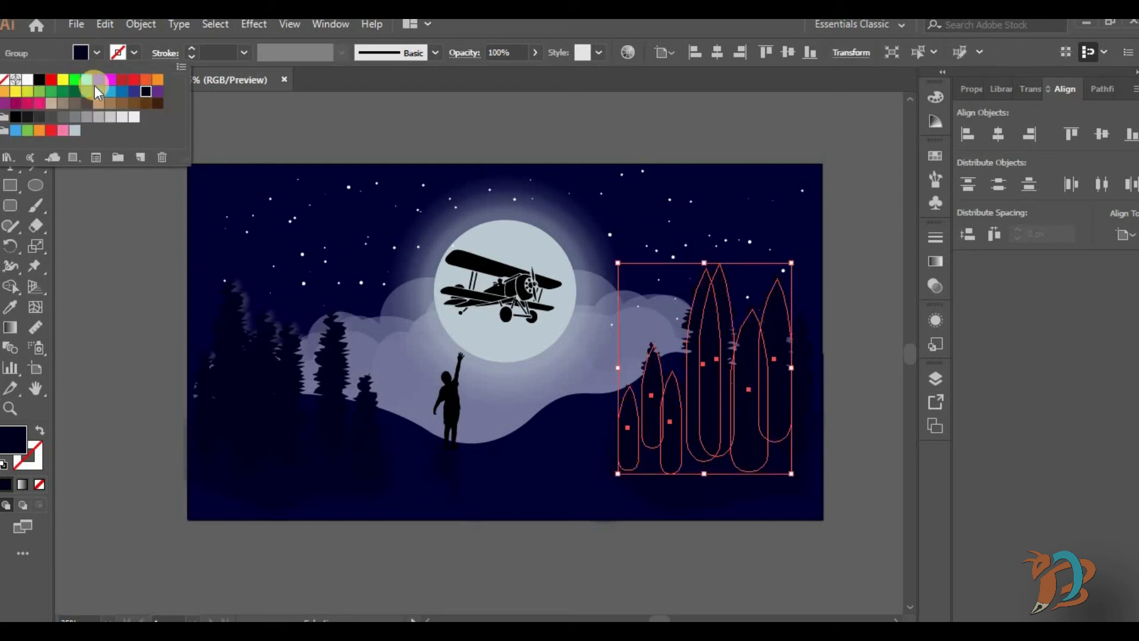
left_click(98, 117)
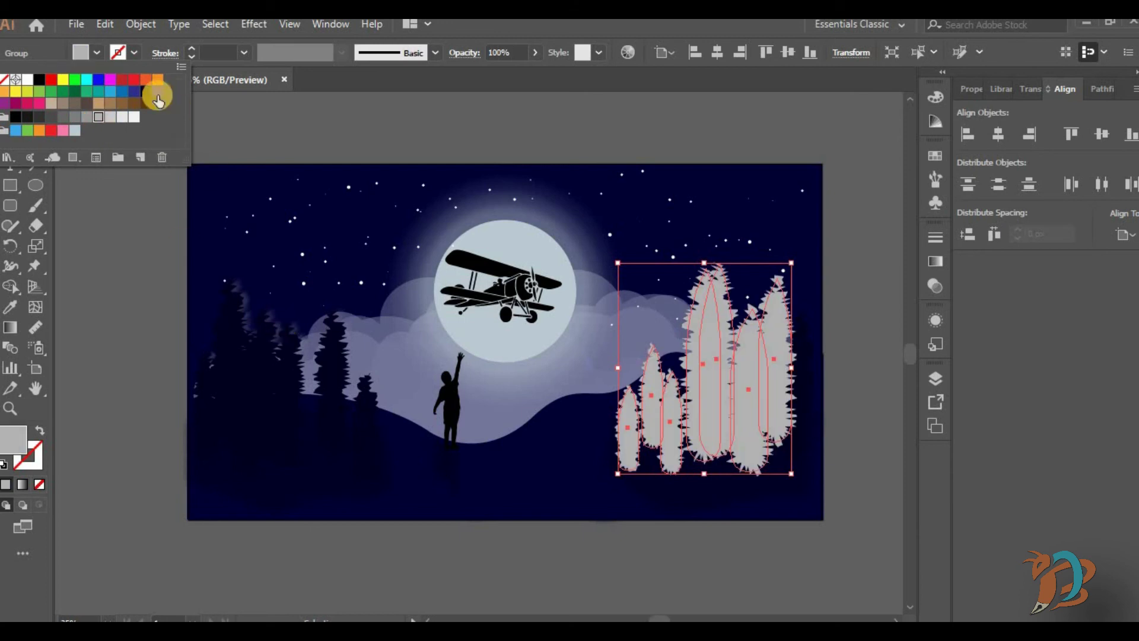
left_click(110, 117)
left_click(86, 119)
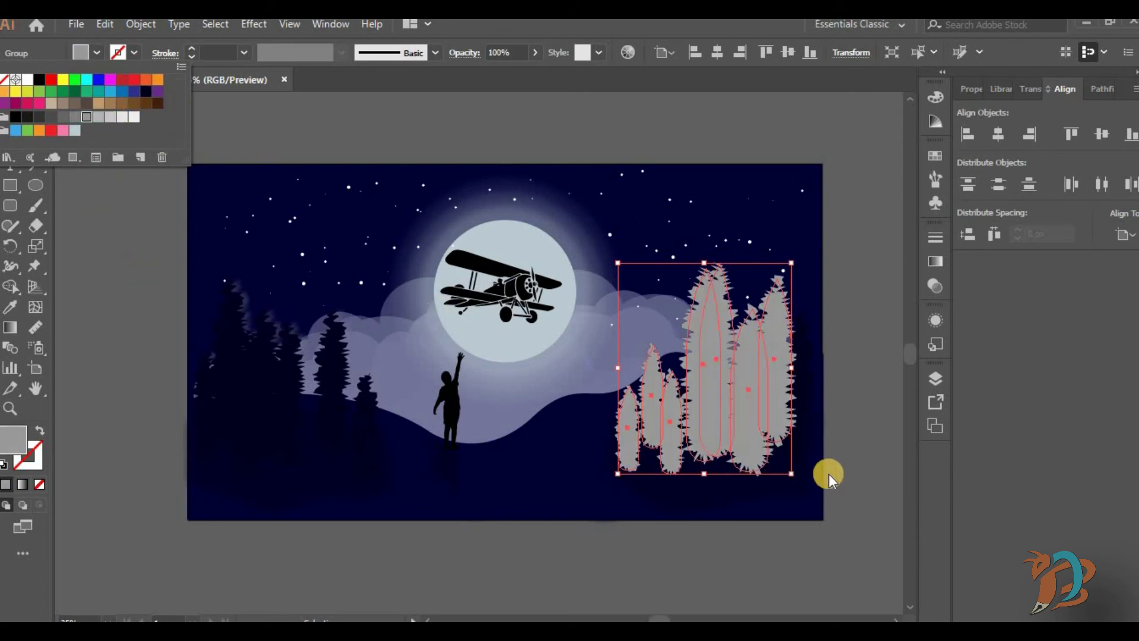
Step: Move the gray right tree group directly below the dark right tree group in the stacking order
left_click(937, 380)
left_click(936, 374)
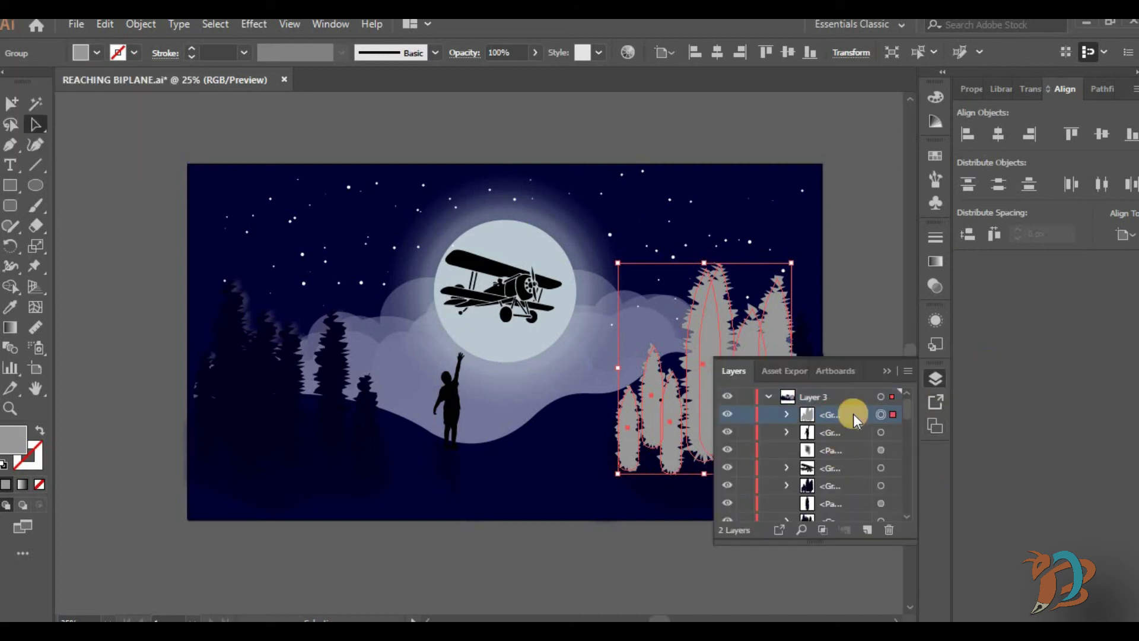
left_click_drag(860, 501, 861, 455)
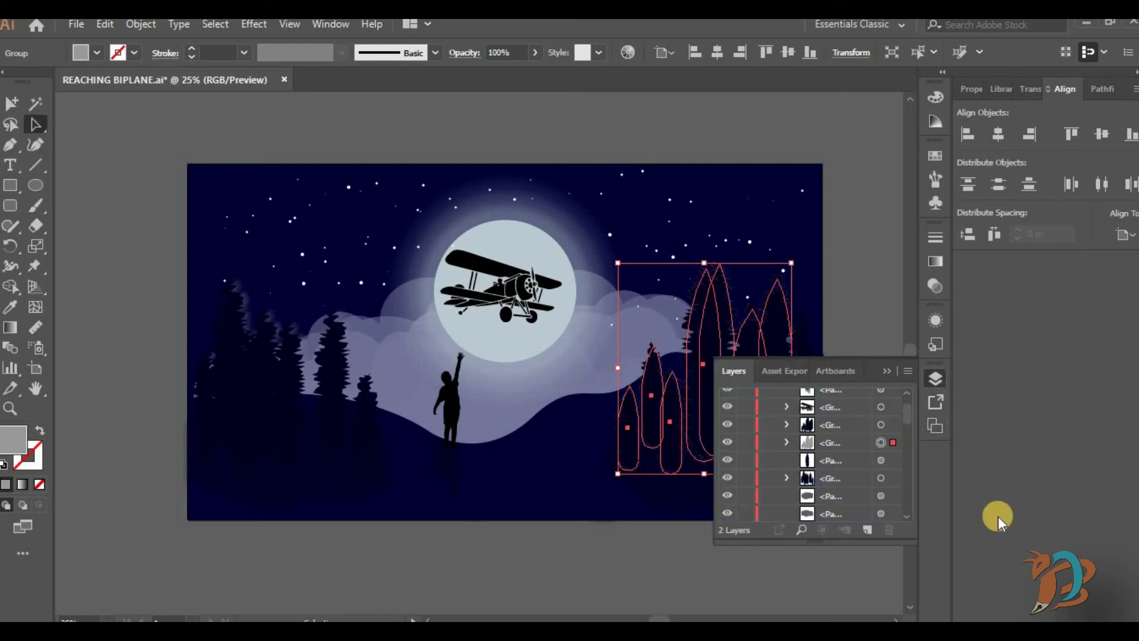
Step: Nudge the gray right tree group slightly left of the dark trees and apply Gaussian Blur to it
key("Left")
key("Left")
key("Left")
key("Left")
key("Left")
key("Left")
key("Left")
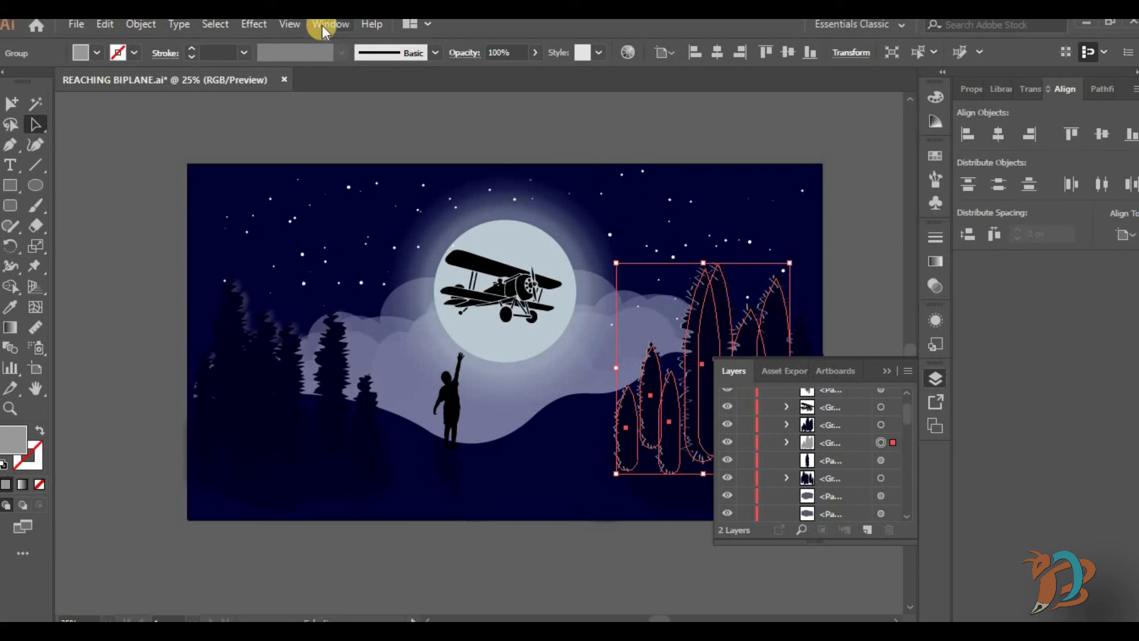
left_click(291, 25)
left_click(570, 555)
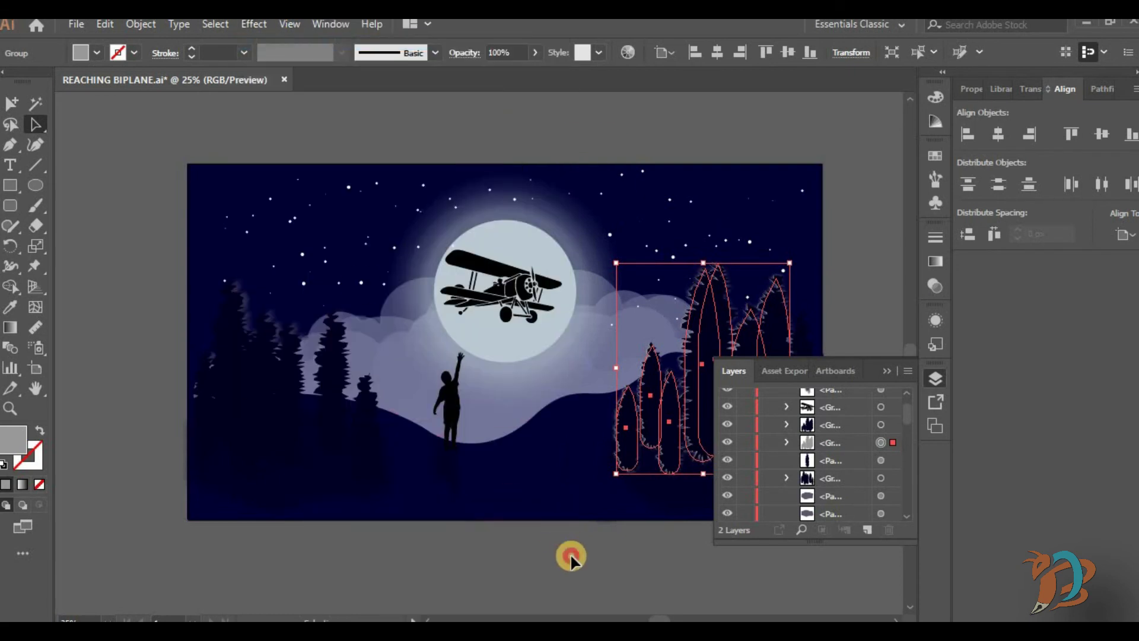
left_click(571, 553)
left_click(886, 370)
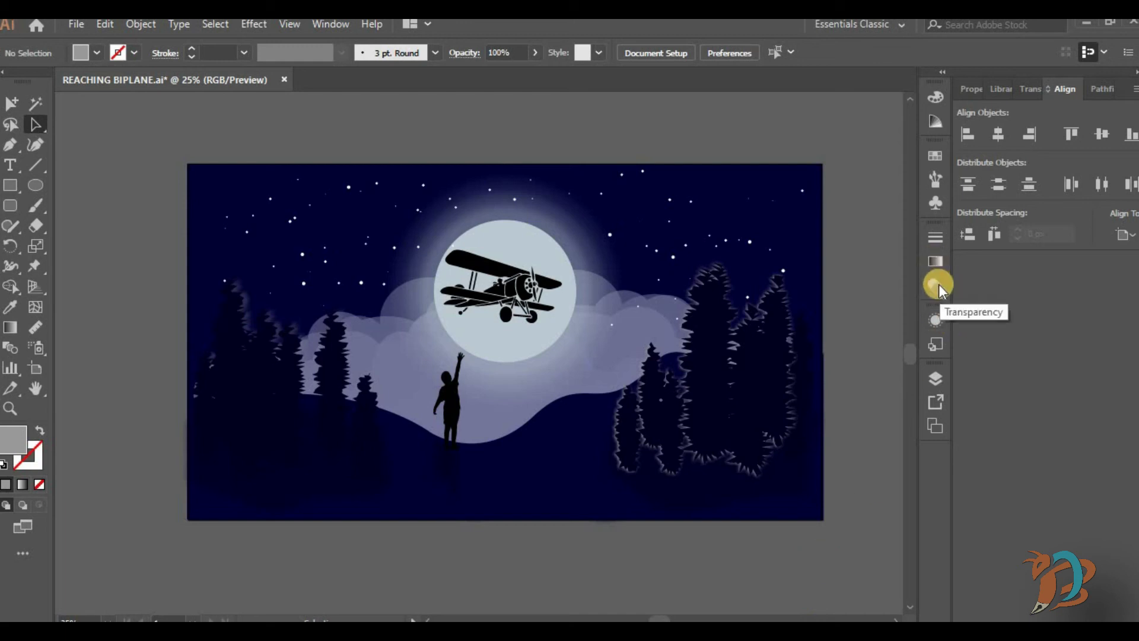
Step: Try to lower the gray right tree group's opacity to 15%
left_click(936, 379)
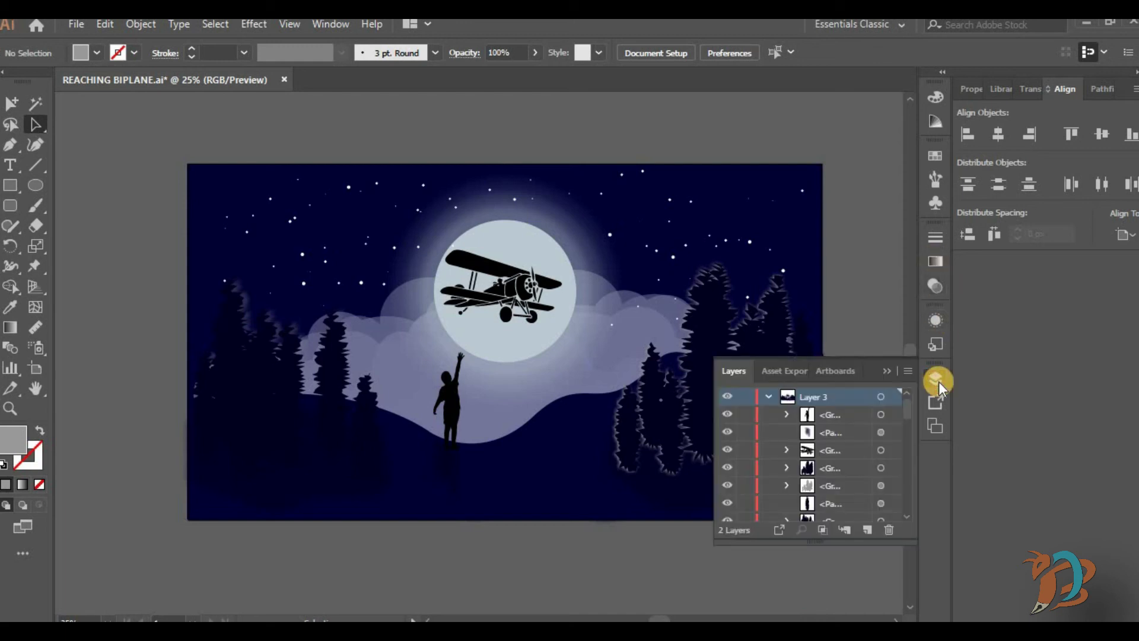
mouse_move(908, 414)
left_mouse_down()
mouse_move(910, 428)
mouse_move(907, 403)
left_mouse_up()
left_click(853, 487)
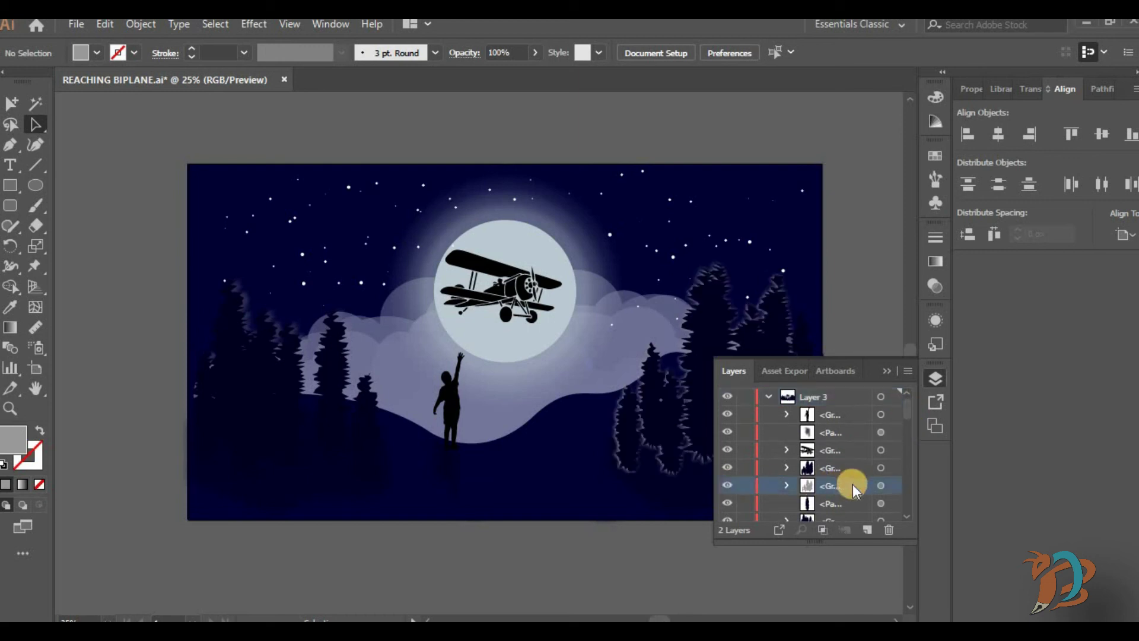
left_click(935, 288)
left_click_drag(893, 255, 863, 276)
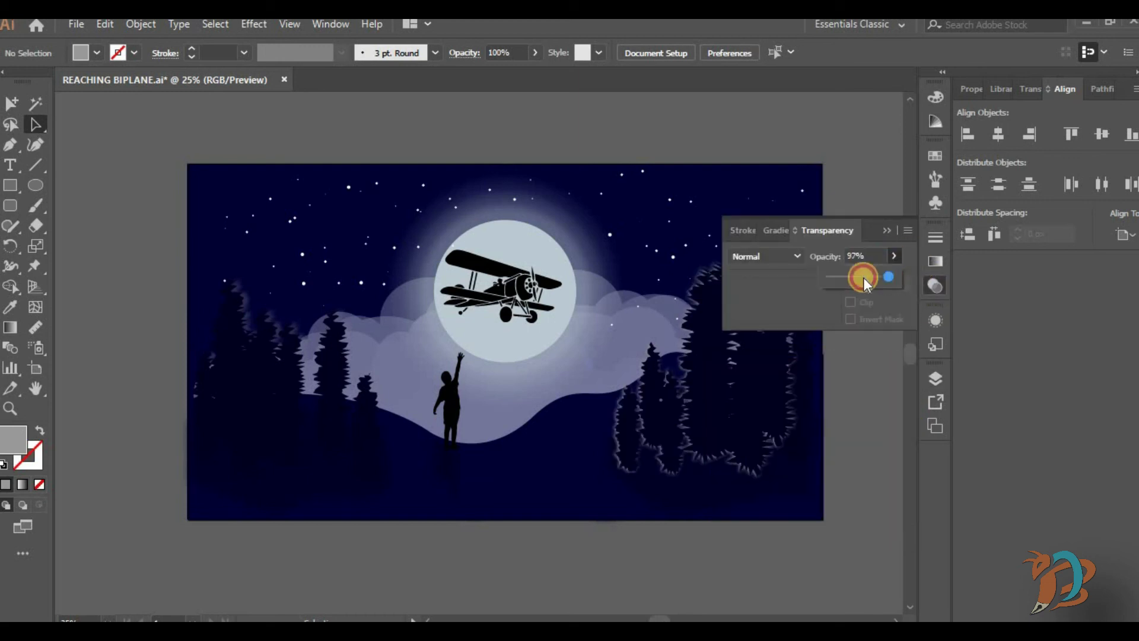
left_click(871, 374)
left_click(872, 375)
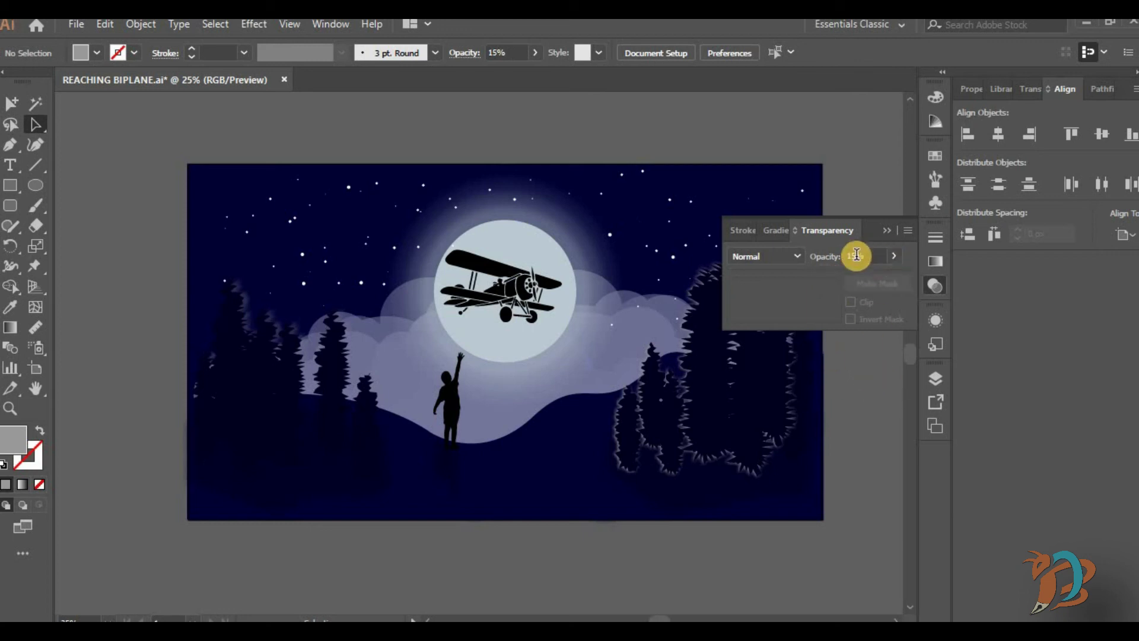
Step: Target the gray right tree group in the stacking order and set its opacity to 30%
left_click(934, 379)
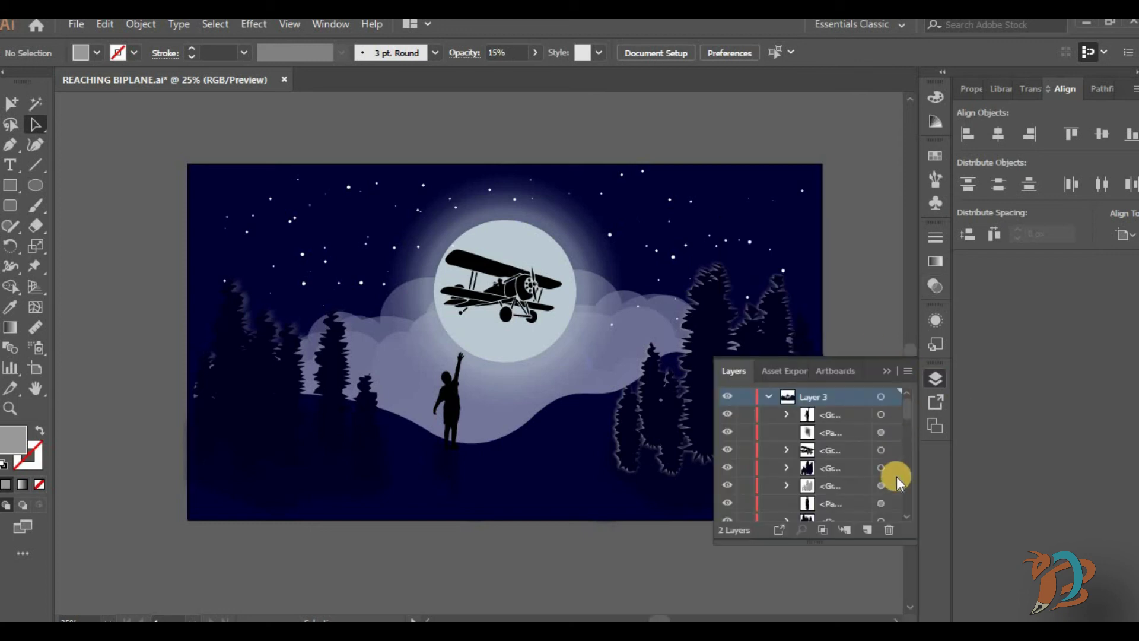
left_click(845, 485)
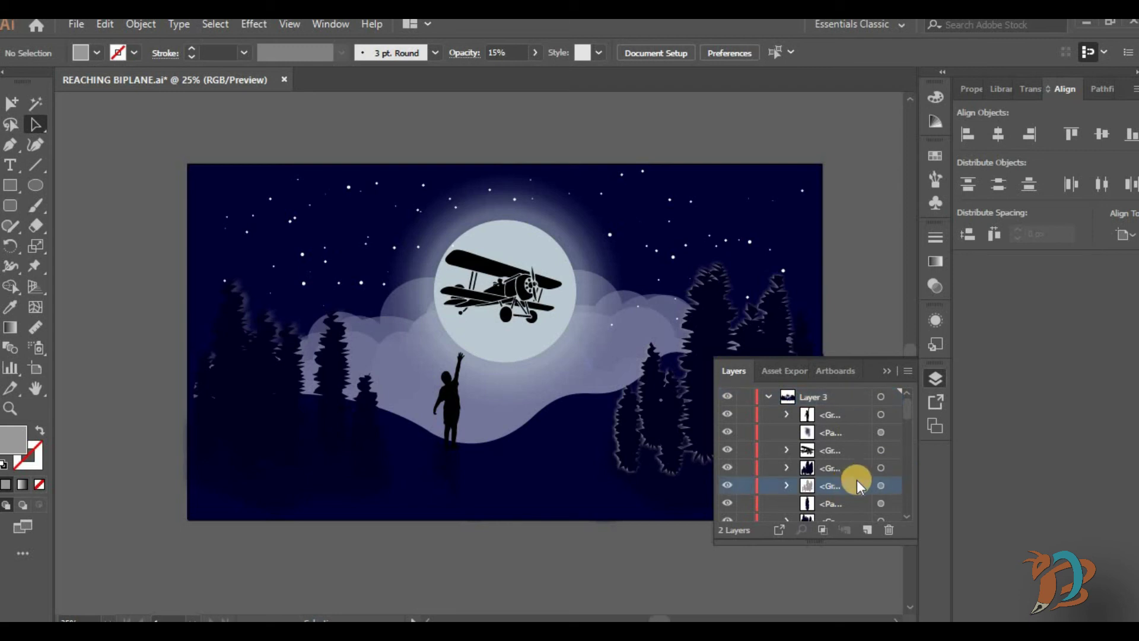
left_click(898, 490)
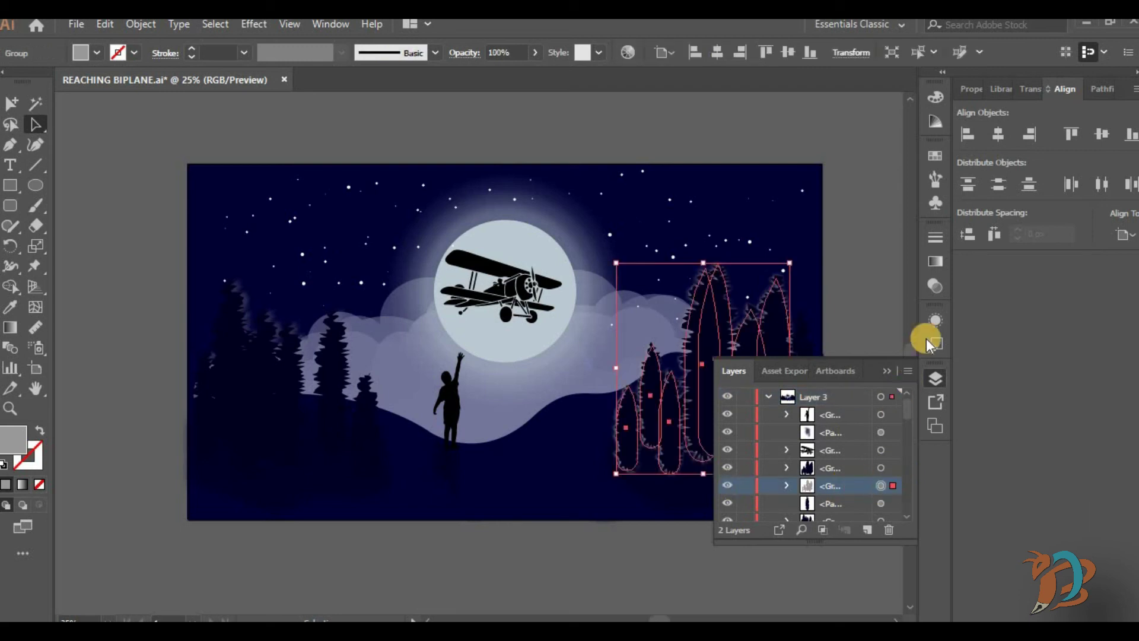
left_click(935, 286)
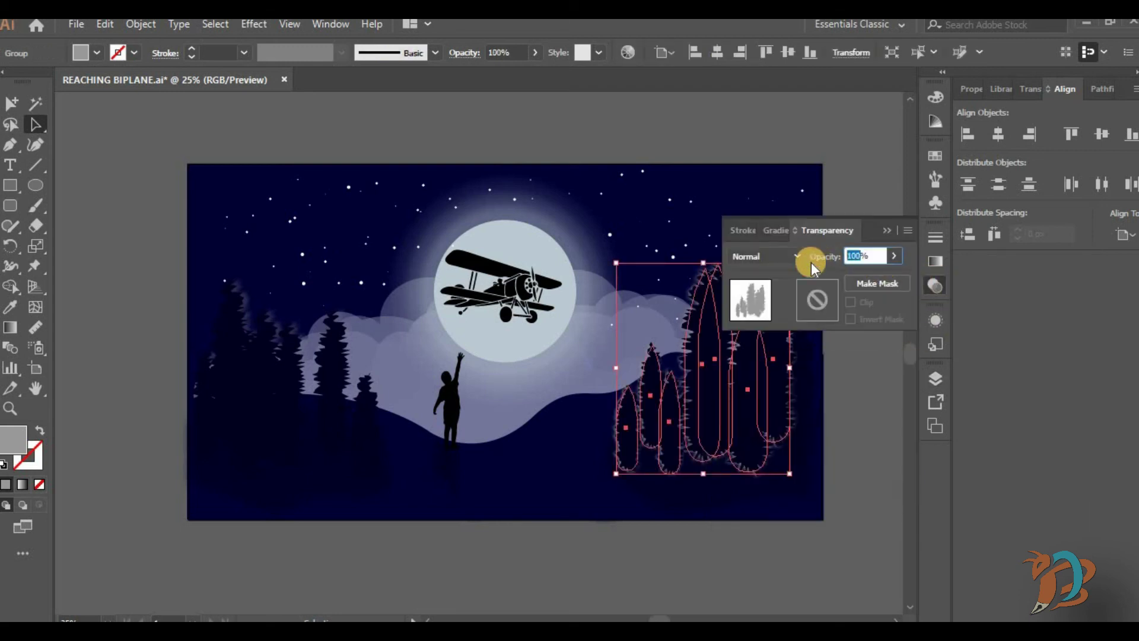
left_click(850, 359)
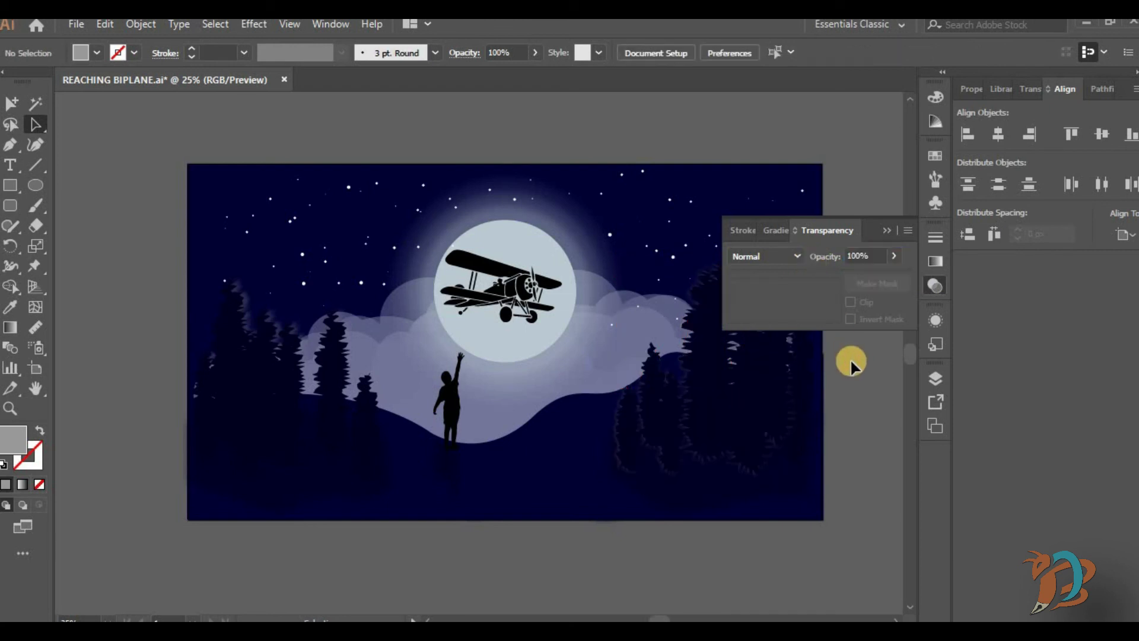
Step: Select the gray right tree group and change its fill to a slightly darker gray swatch
left_click(929, 381)
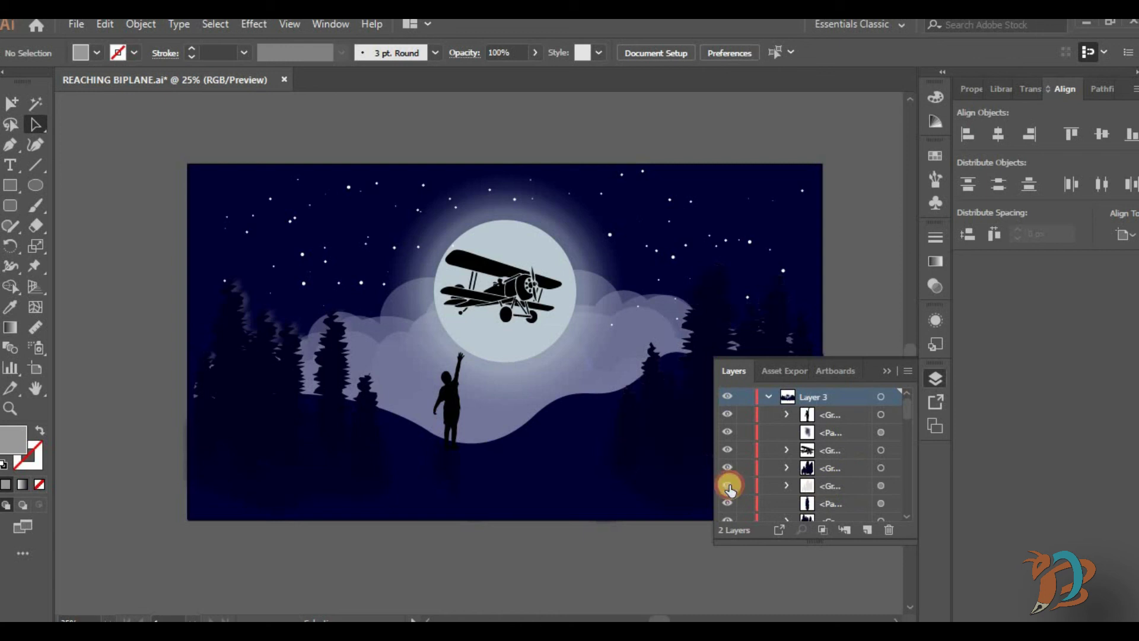
left_click(882, 486)
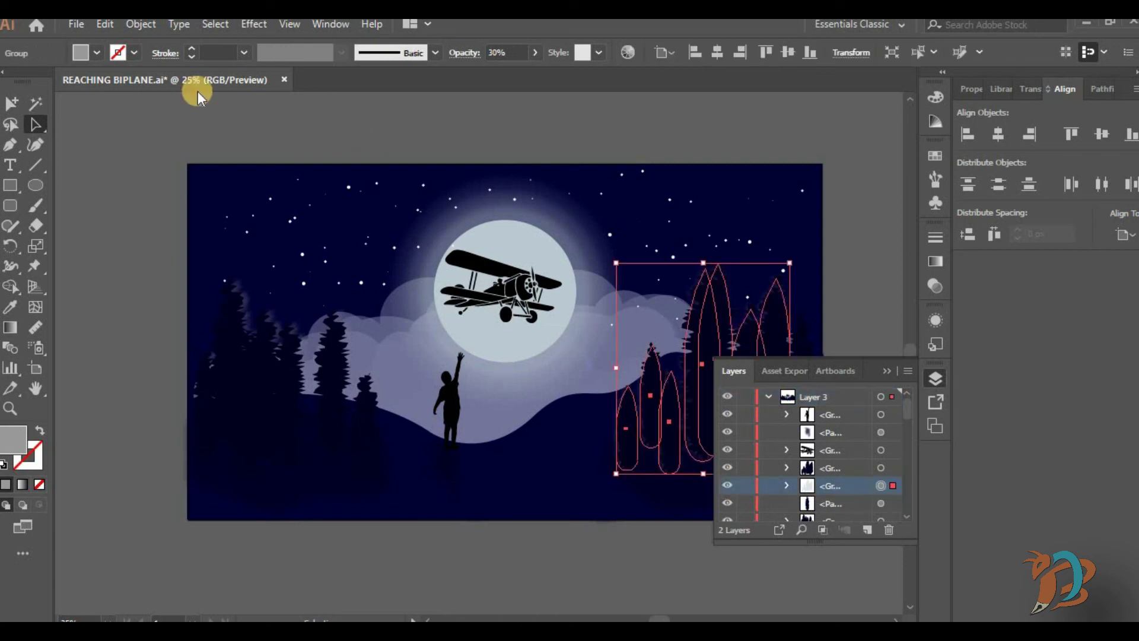
left_click(81, 53)
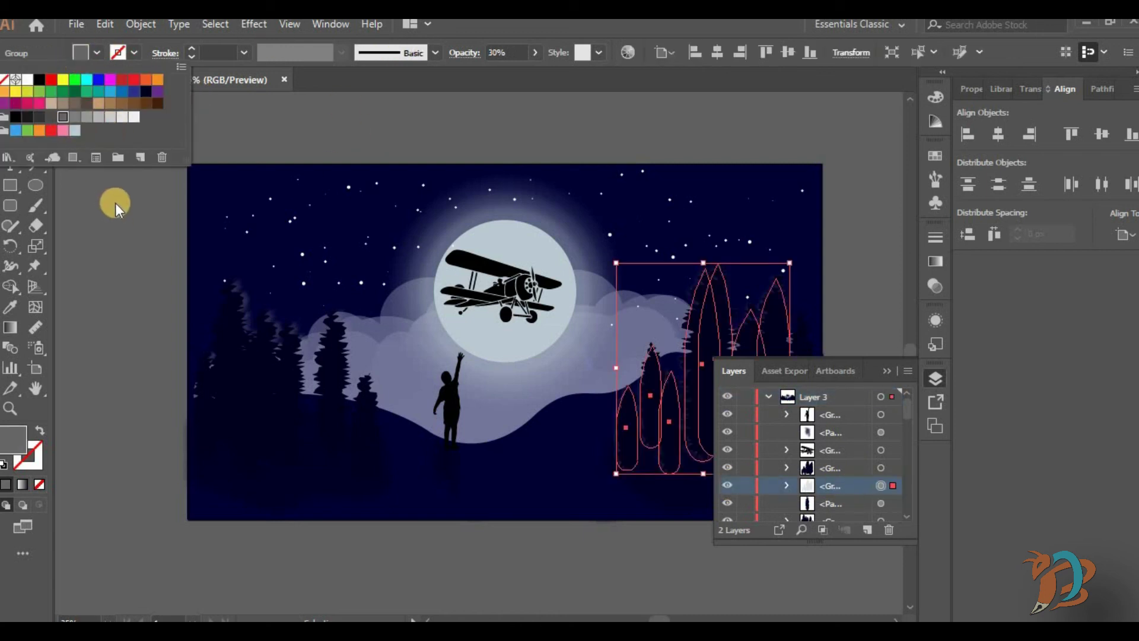
left_click(75, 118)
left_click(888, 372)
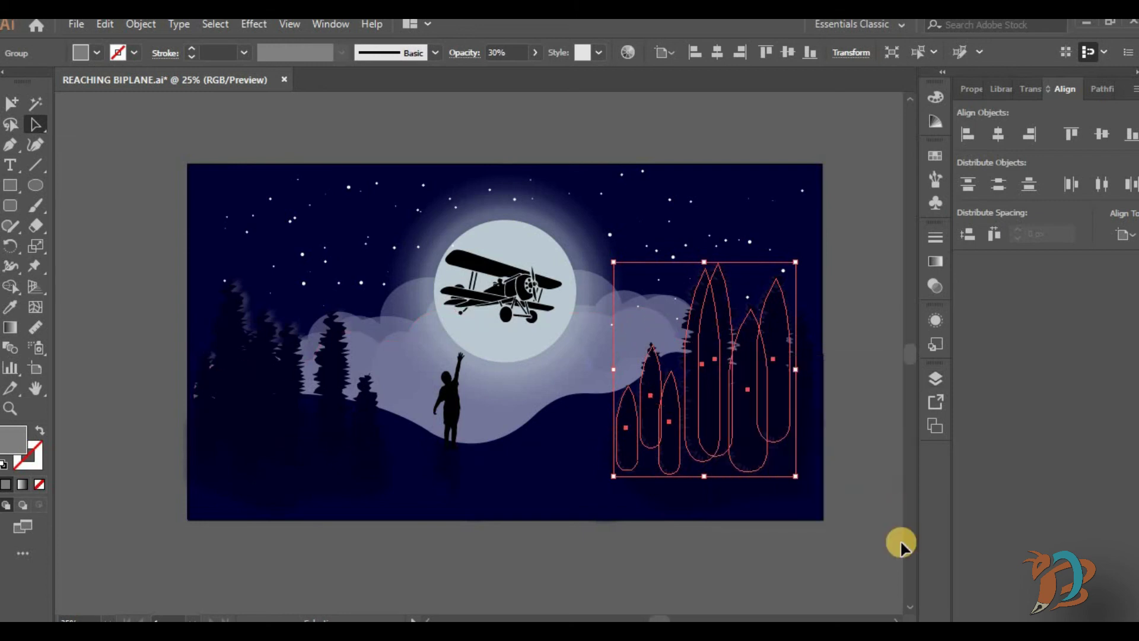
Step: Nudge the gray right tree group slightly upward behind the dark trees and deselect it
key("Up")
key("Up")
key("Up")
key("Up")
key("Up")
key("Up")
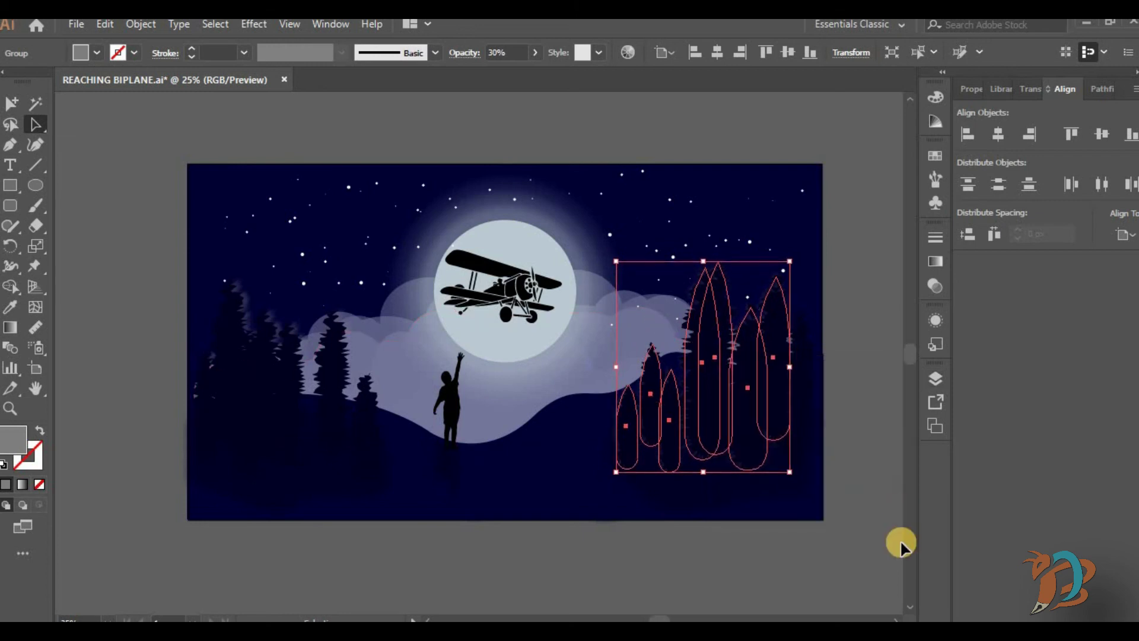
left_click(837, 554)
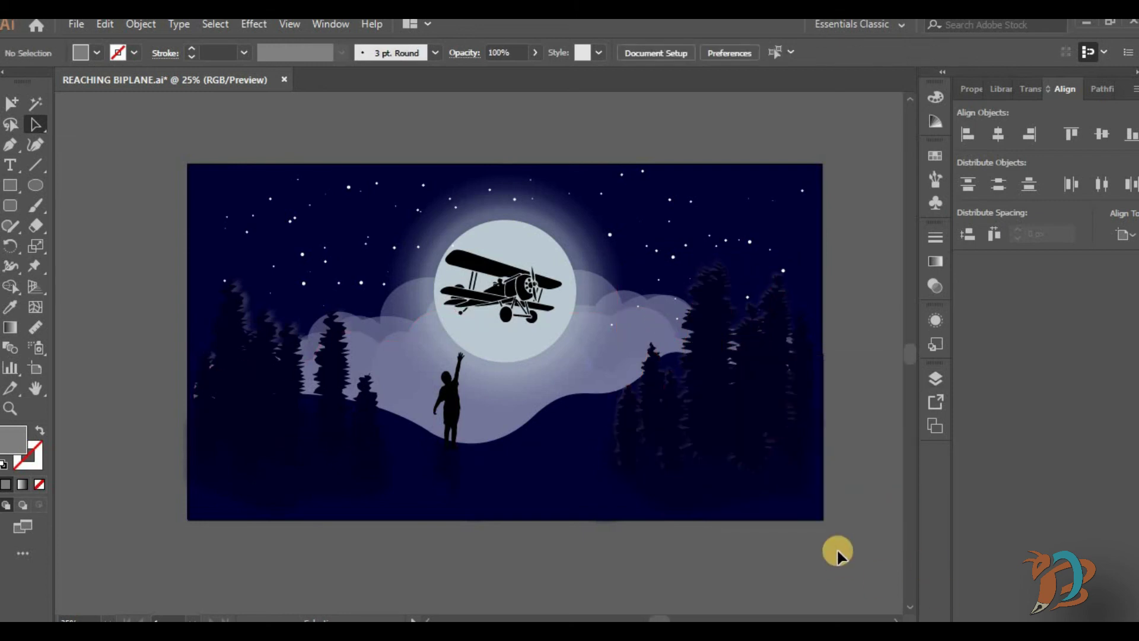
Step: Toggle the dark right tree group's visibility to examine the gray highlight, and look through the stacking order of the objects below
left_click(938, 371)
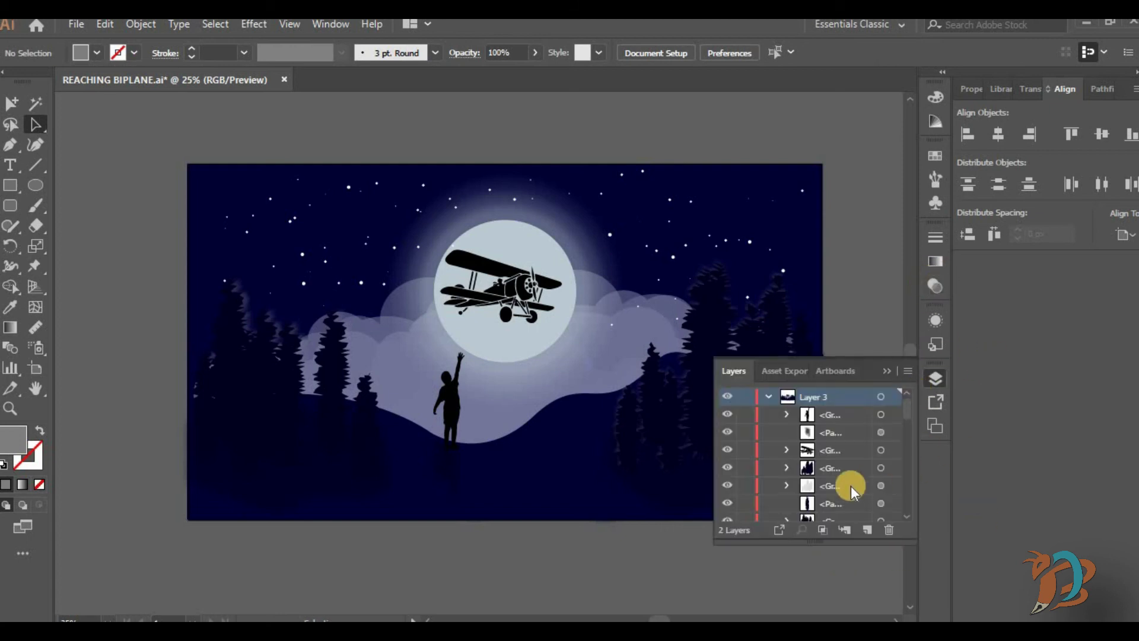
left_click(728, 467)
left_click(728, 467)
left_click(728, 467)
left_click(728, 468)
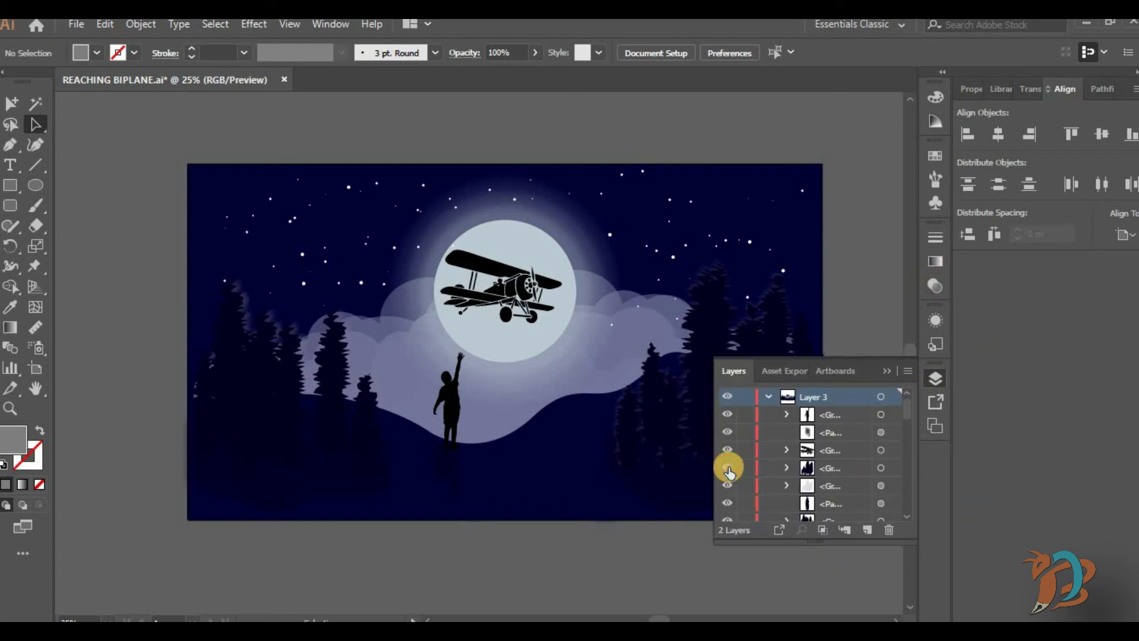
left_click(845, 486)
scroll(909, 414, "down", 1)
left_click_drag(855, 465, 856, 485)
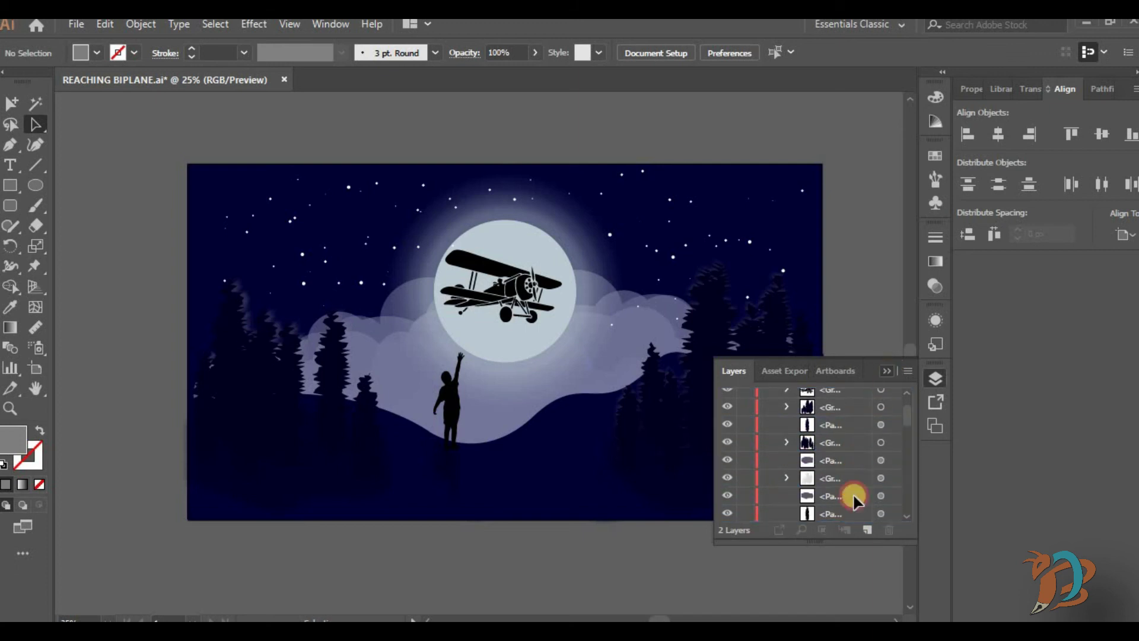
left_click(809, 553)
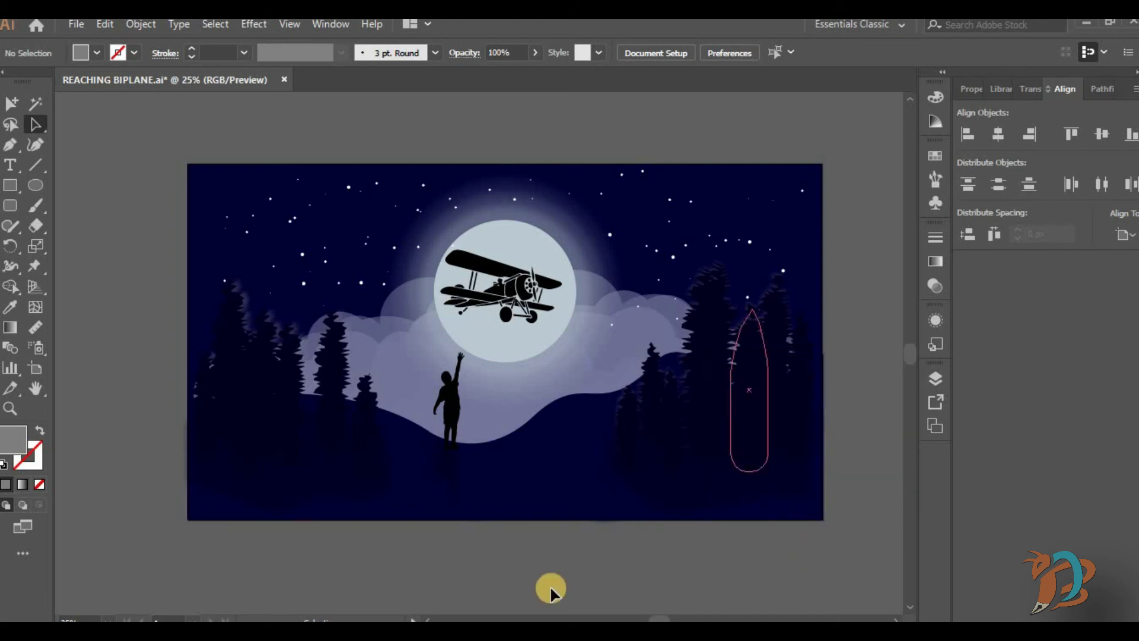
Step: Make an in-place copy of the reaching kid and fill it with light gray
left_click(451, 402)
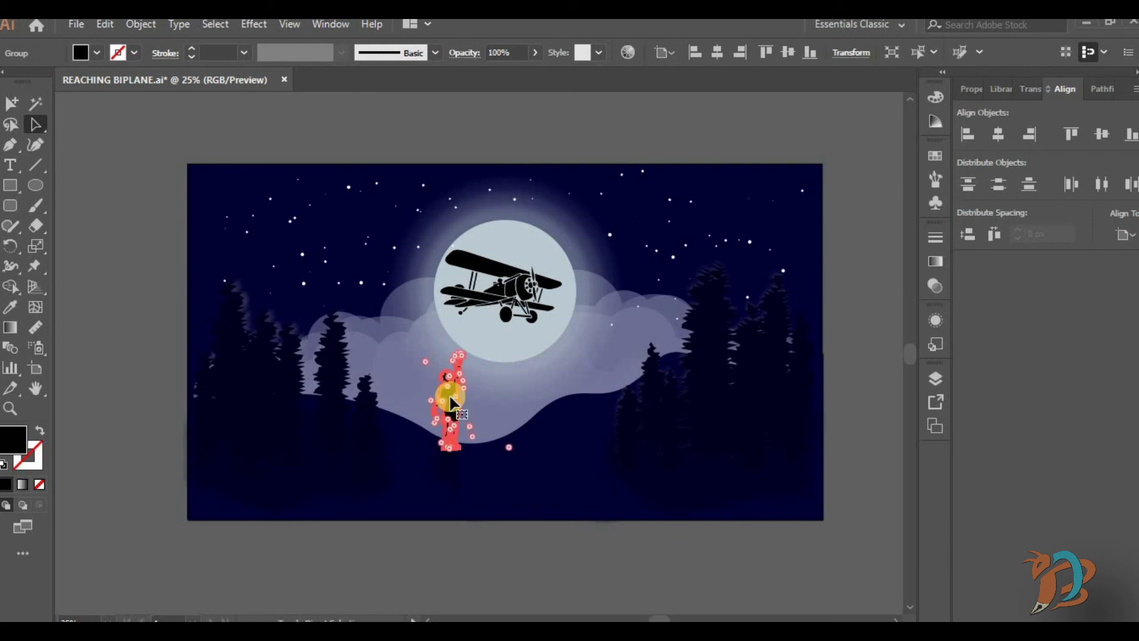
left_click(96, 52)
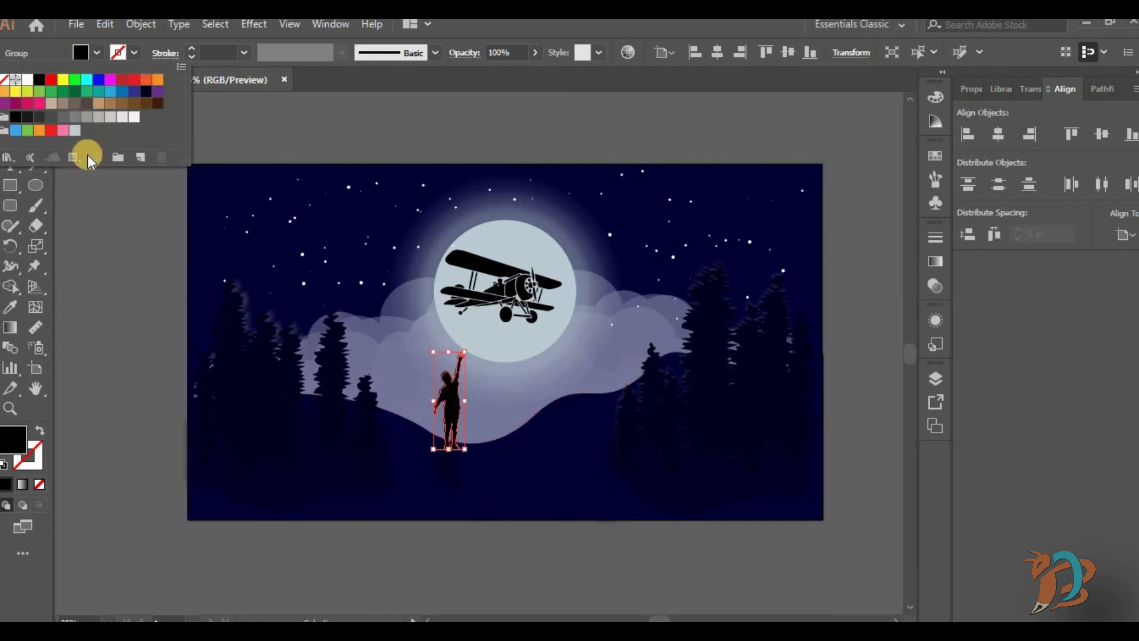
left_click(98, 117)
Step: Move the gray kid copy directly below the black kid in the stacking order and nudge it slightly right
left_click(937, 382)
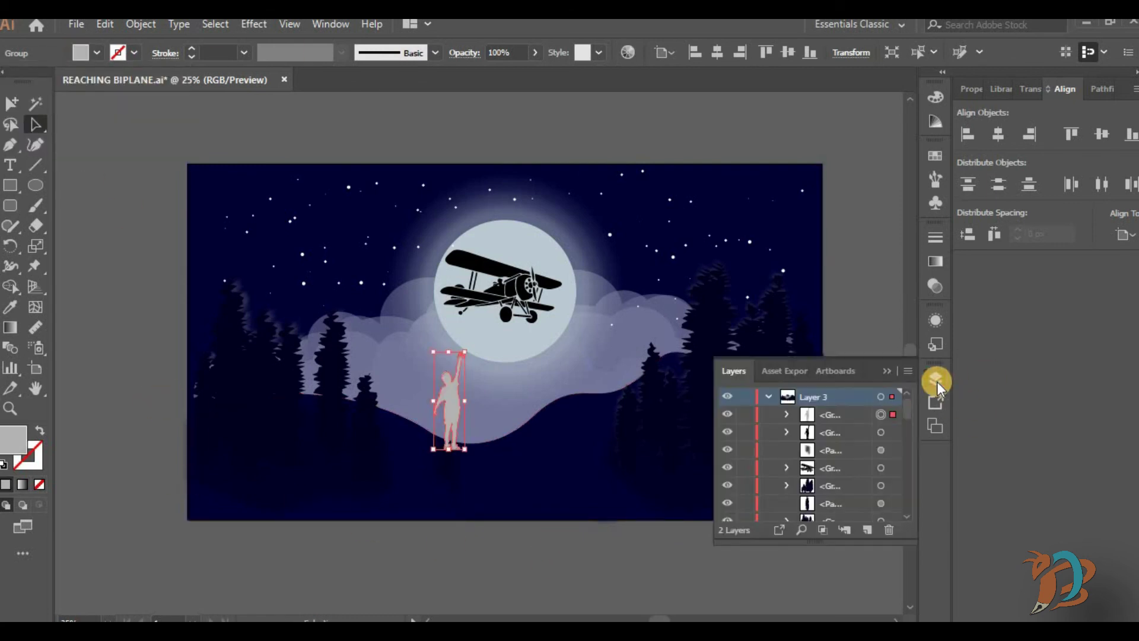
left_click_drag(868, 415, 863, 440)
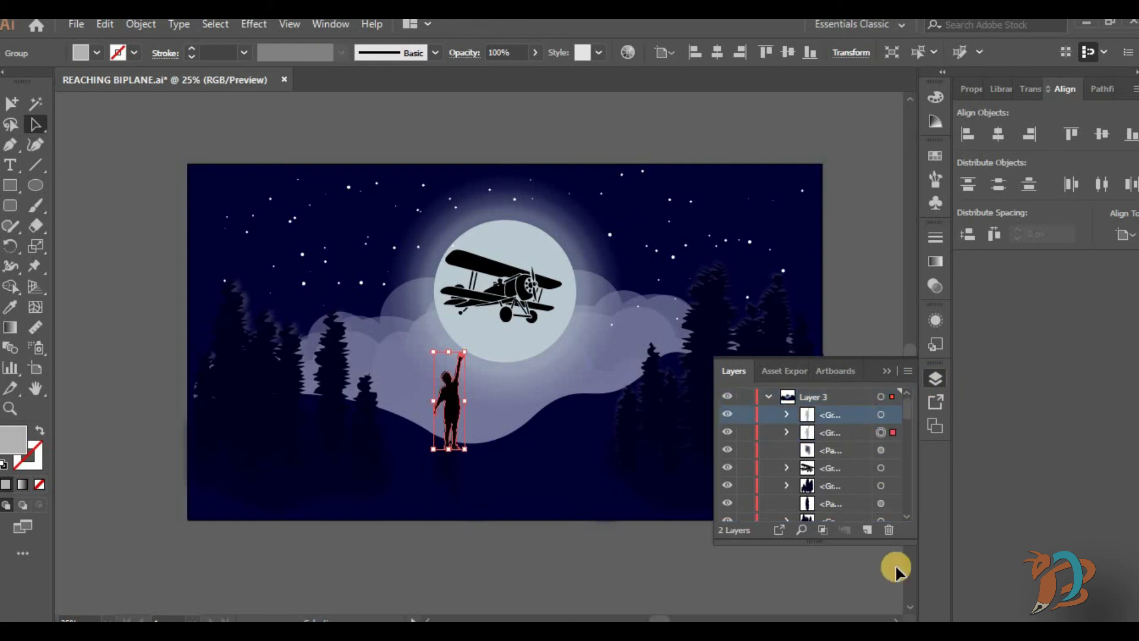
left_click(727, 434)
left_click(894, 433)
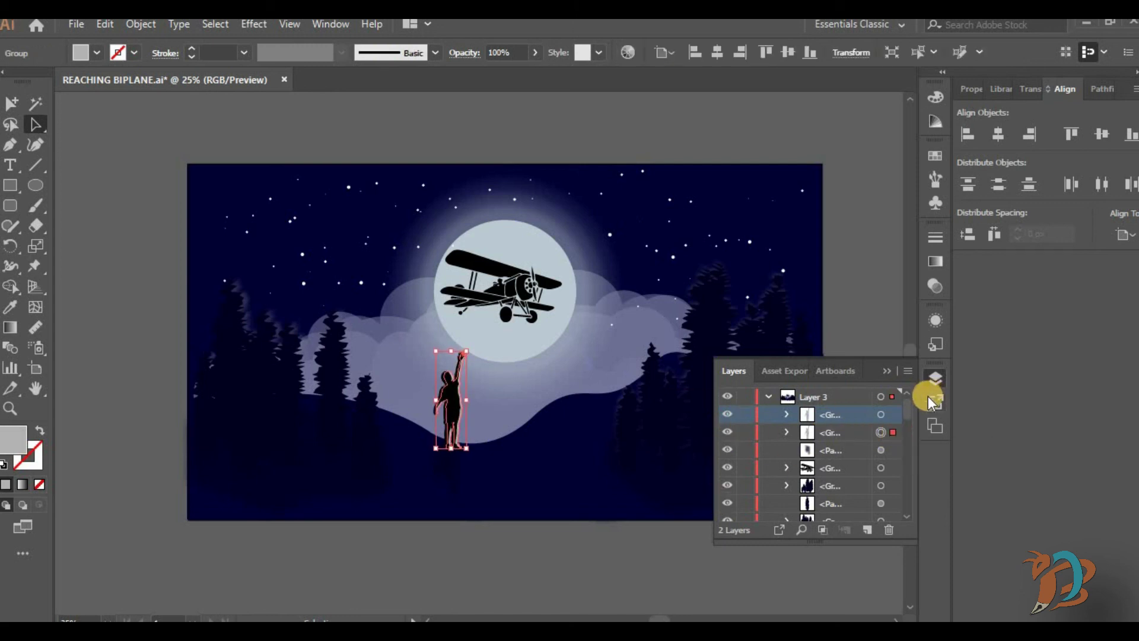
left_click(731, 433)
left_click(730, 433)
left_click(818, 569)
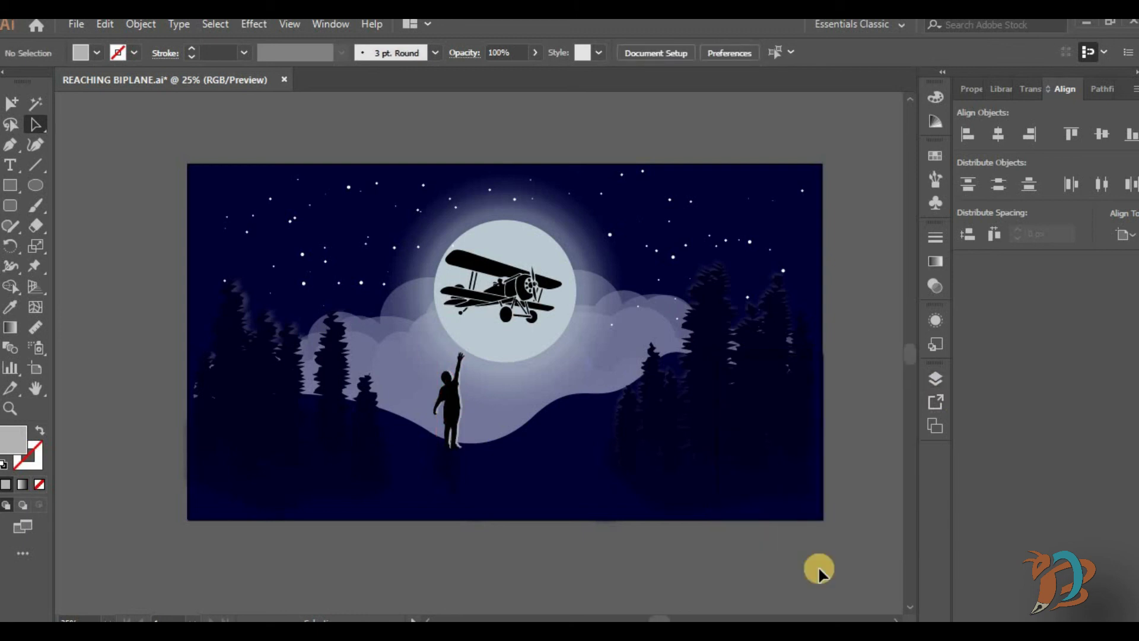
Step: Apply Gaussian Blur to the gray kid copy behind the black silhouette
left_click(935, 378)
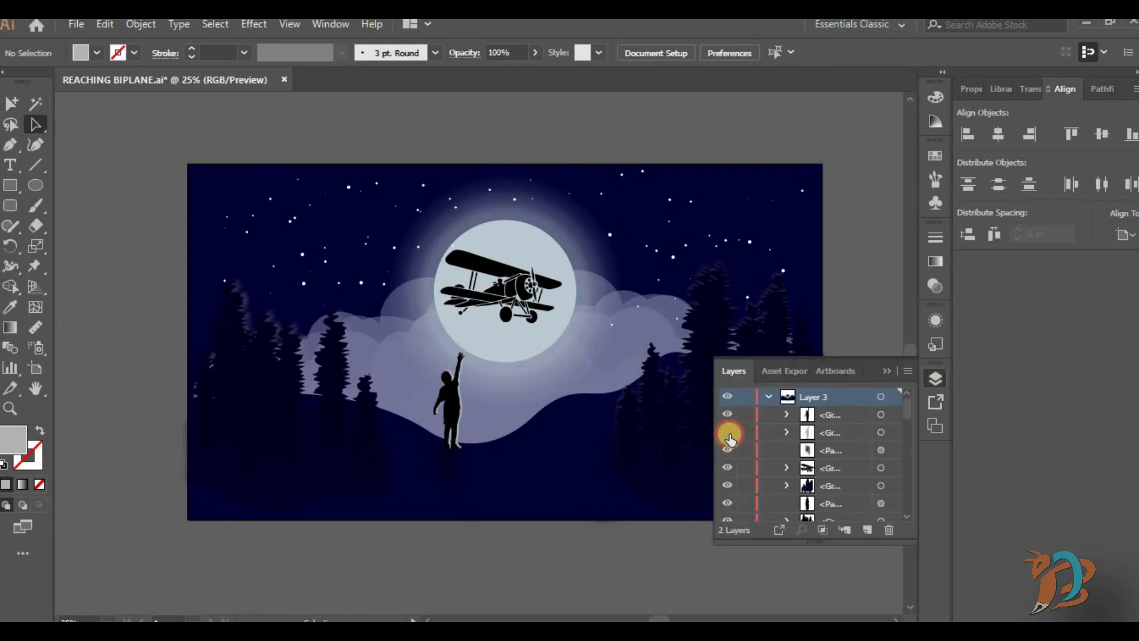
left_click(888, 433)
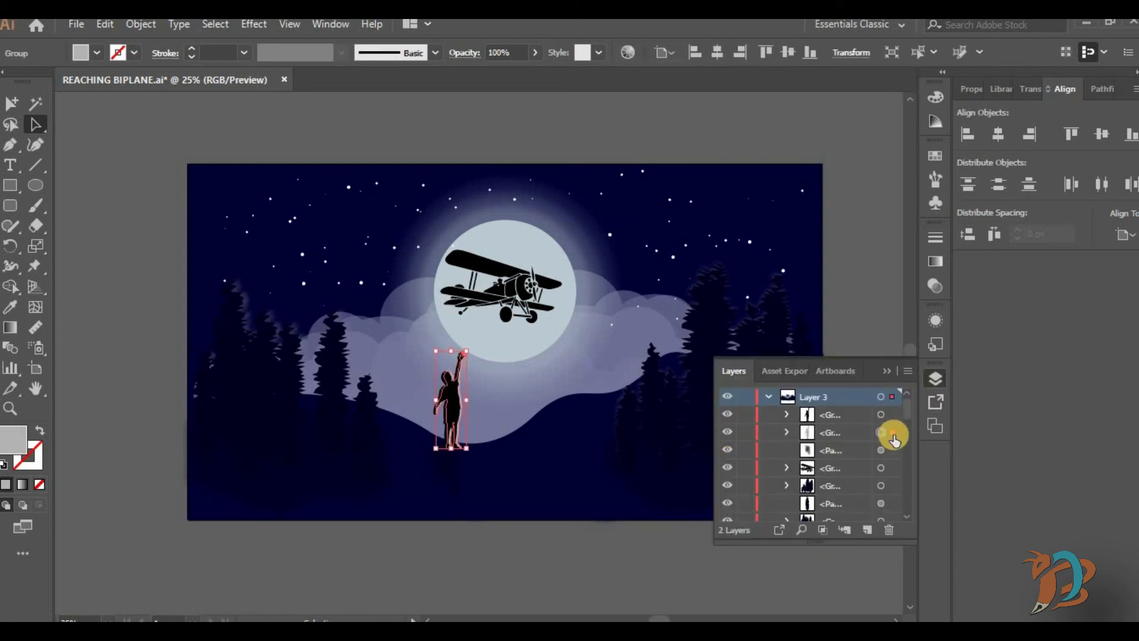
left_click(846, 433)
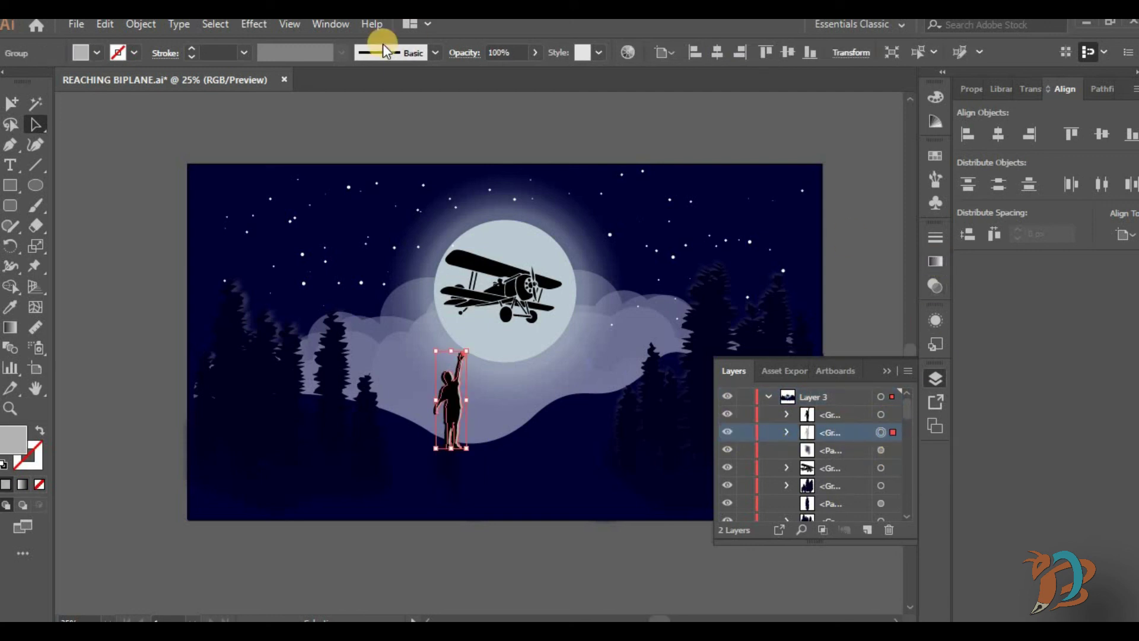
left_click(326, 23)
left_click(508, 528)
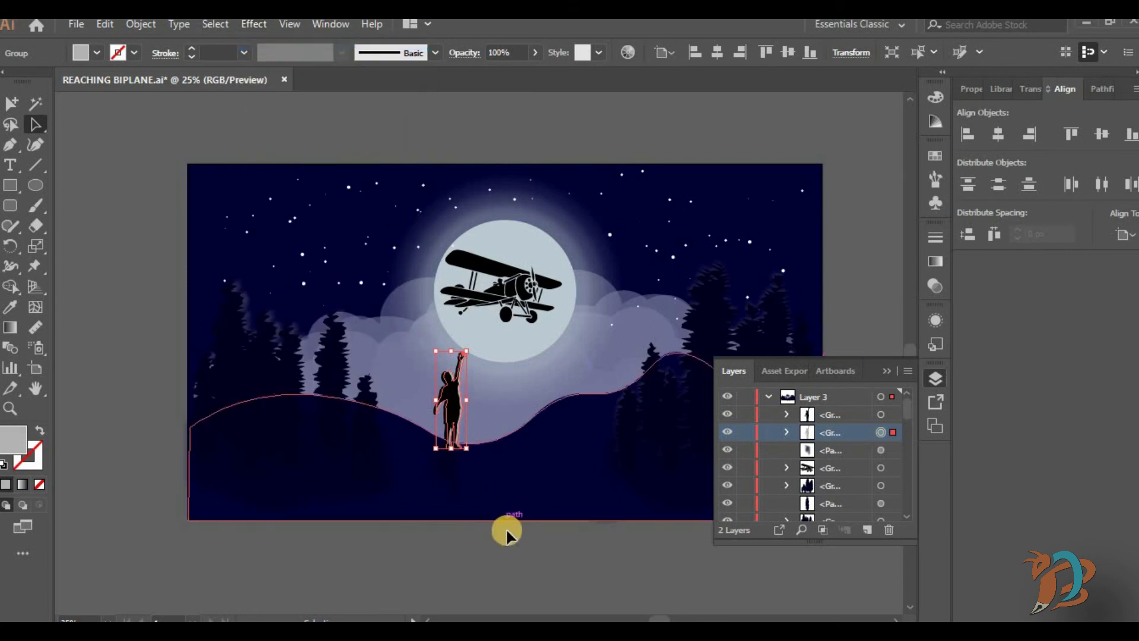
left_click(514, 547)
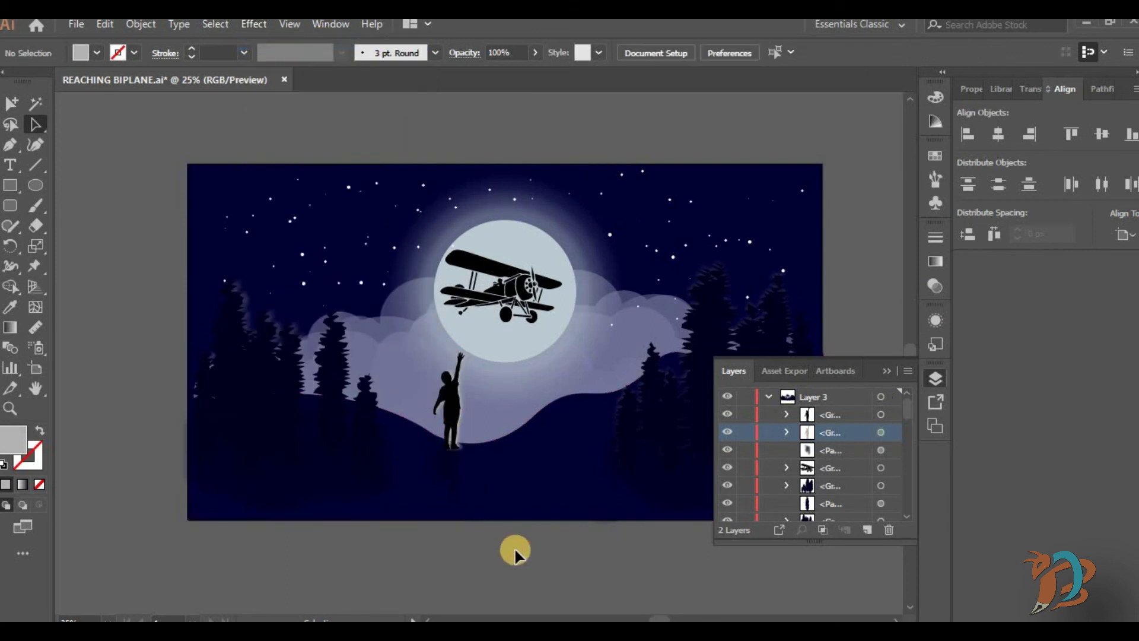
left_click(886, 370)
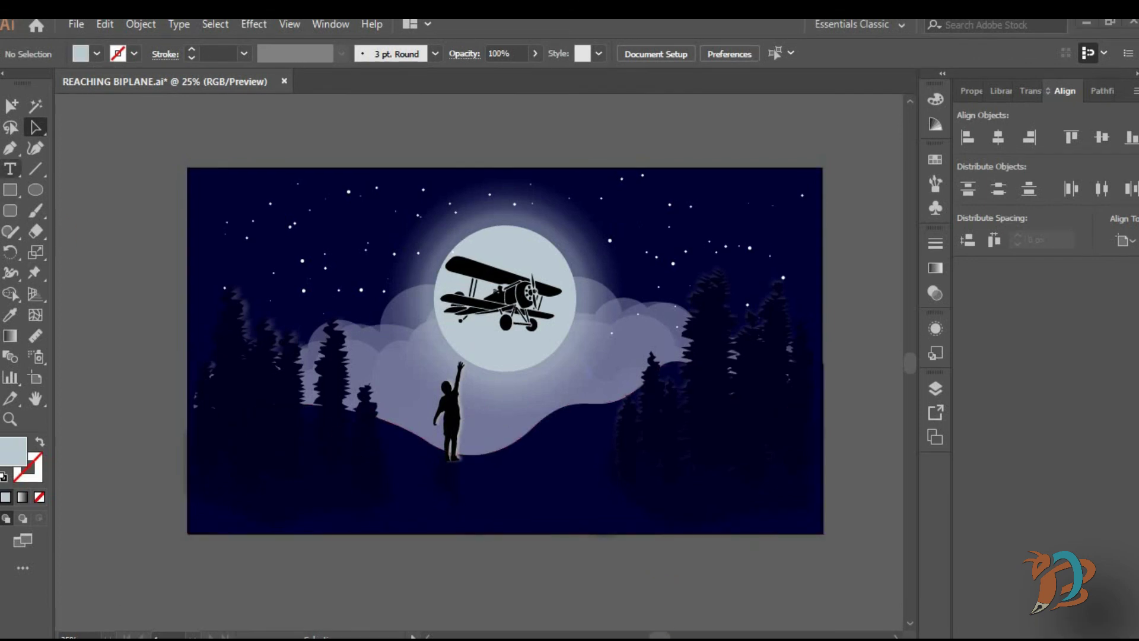
Step: Draw a closed, pale blue-gray curved band with the Pen tool across the hill, following its contour just below the ridge
left_click(10, 148)
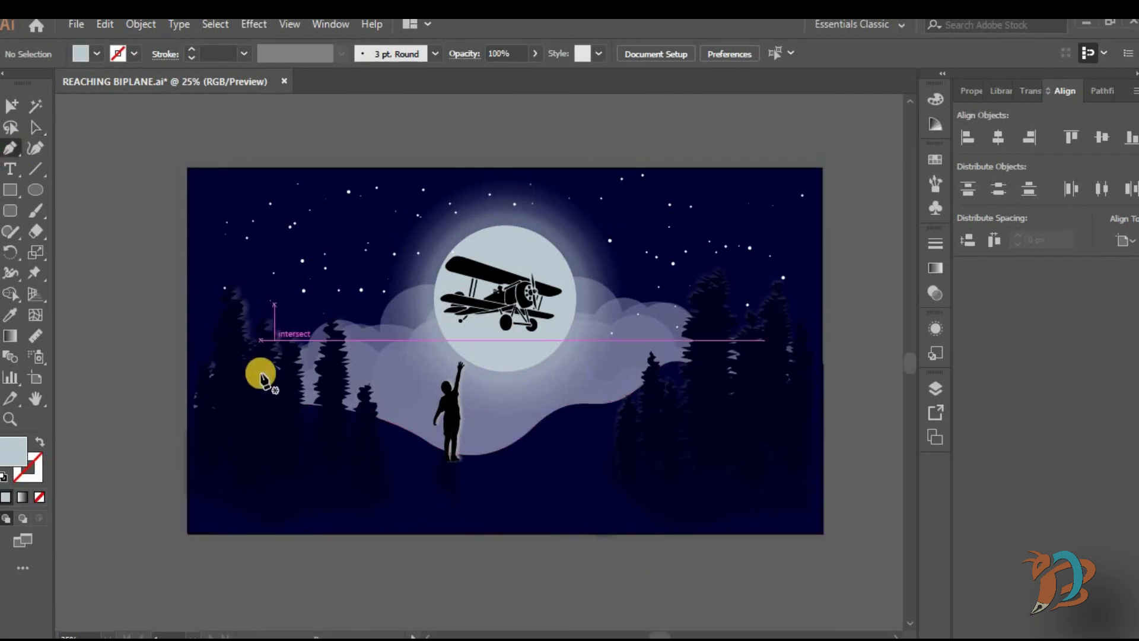
left_click(227, 394)
left_click(346, 409)
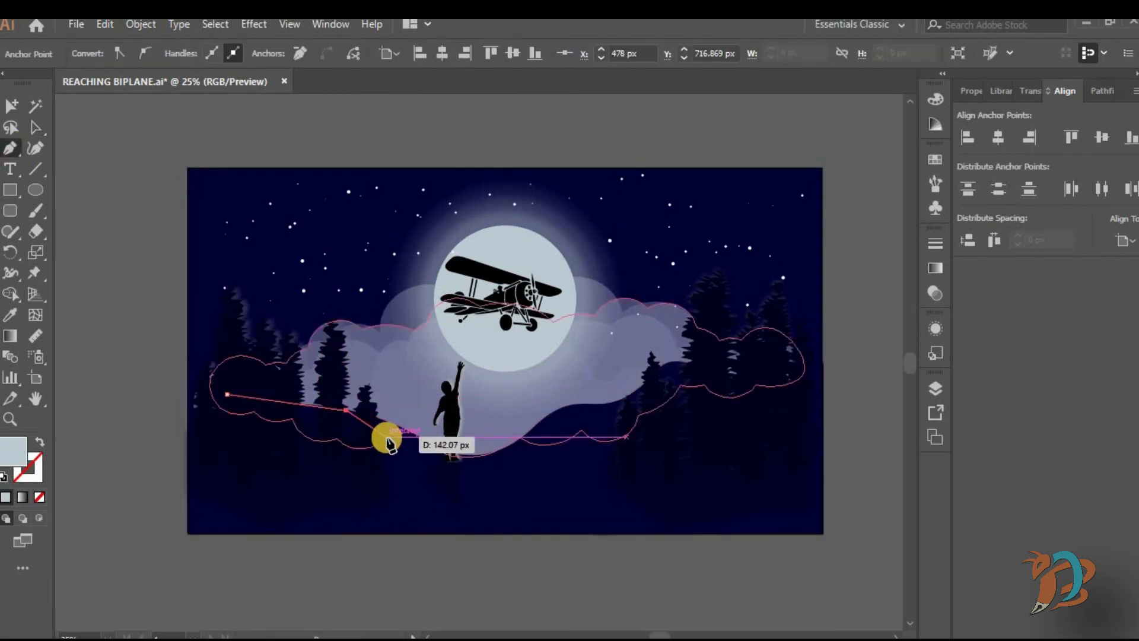
left_click_drag(394, 434, 810, 389)
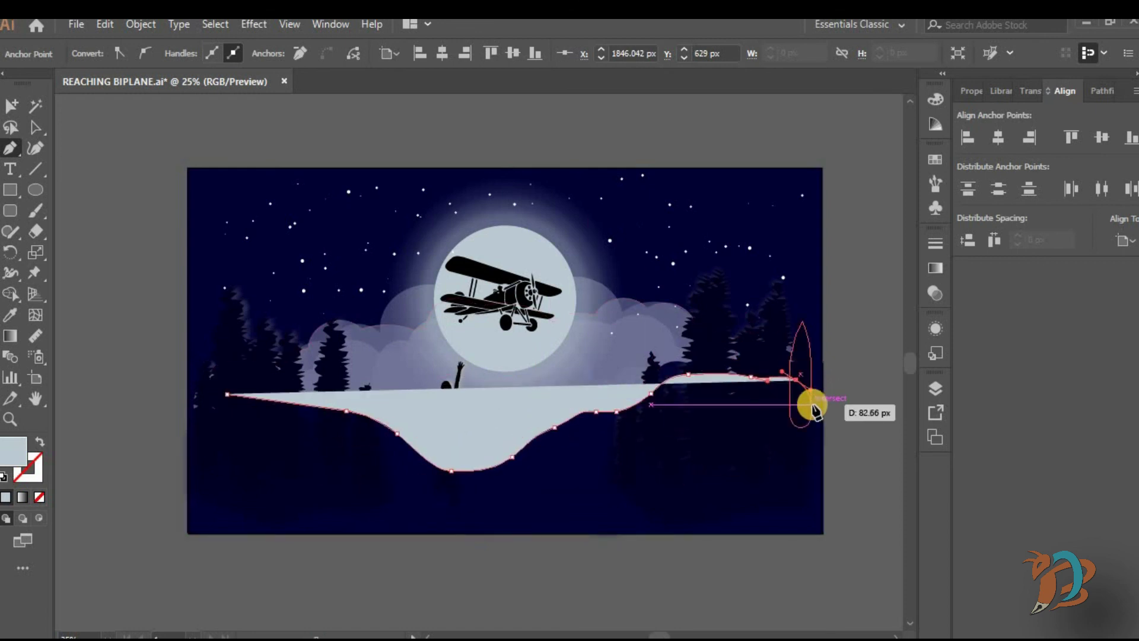
left_click(804, 410)
left_click_drag(713, 405, 649, 422)
left_click_drag(620, 439, 534, 458)
left_click_drag(495, 484, 321, 430)
left_click(227, 394)
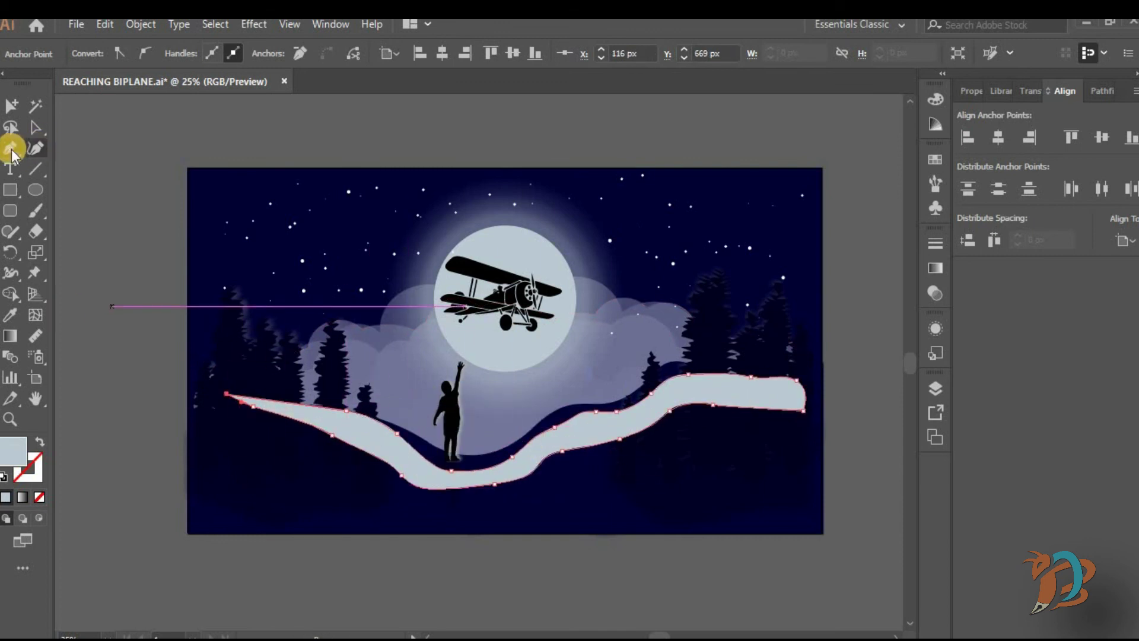
Step: Delete the lower anchor point at the right end of the pale hill band with the Direct Selection tool
left_click(8, 106)
left_click(35, 127)
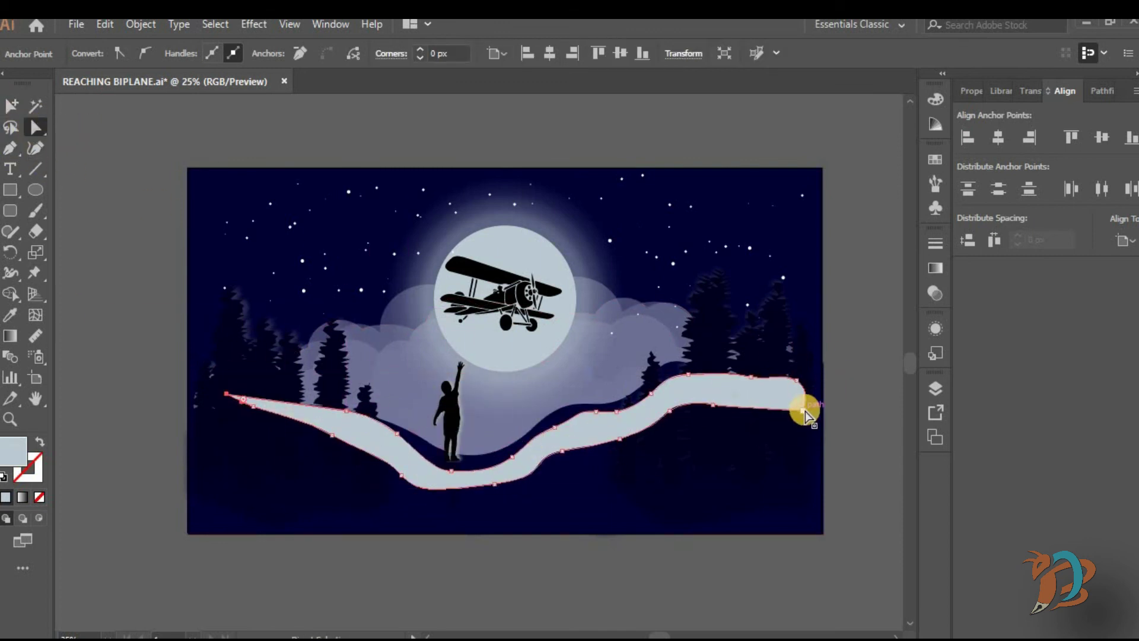
left_click(803, 409)
key("Delete")
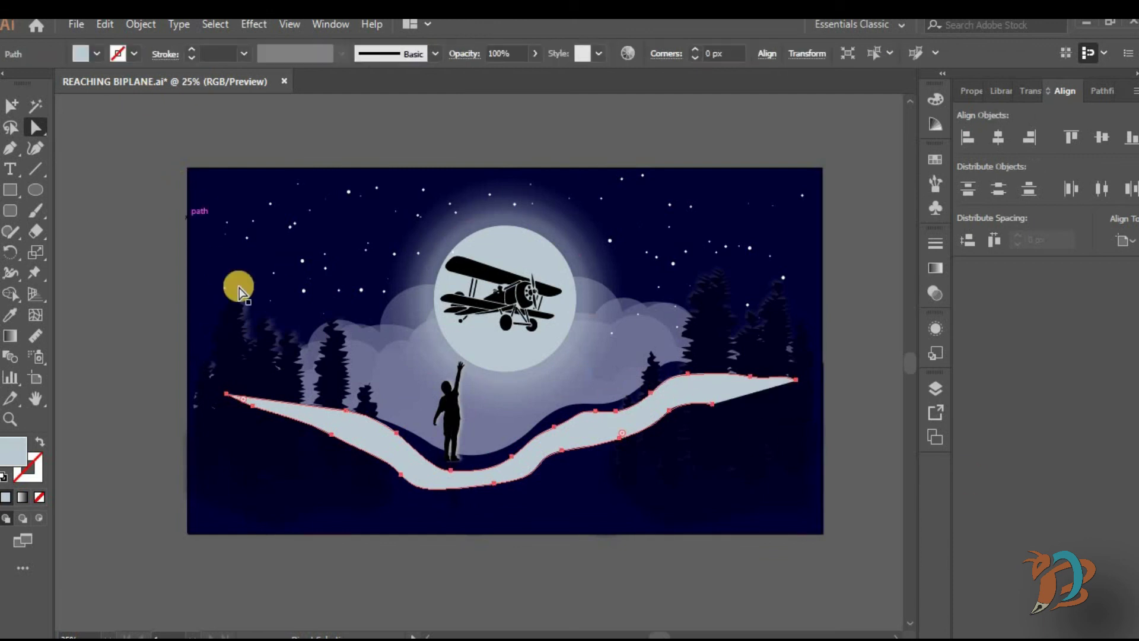
Step: Reshape the pale band by lowering its two end anchors slightly and adjusting its upper-edge anchors left of and beneath the kid
left_click(226, 394)
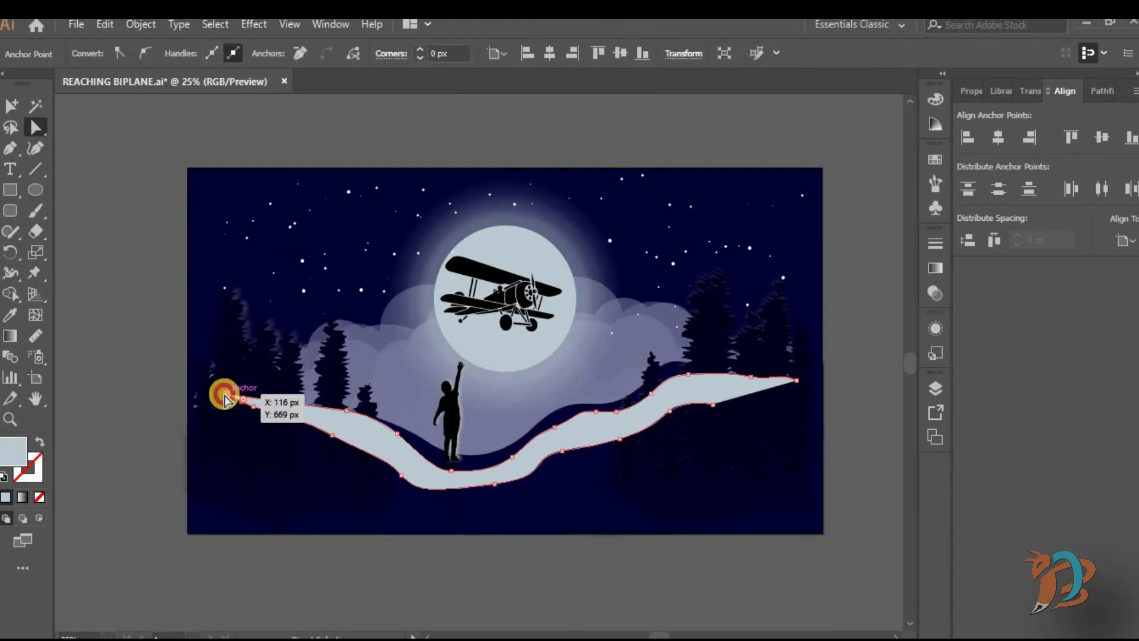
left_click_drag(227, 394, 219, 406)
left_click_drag(796, 380, 799, 386)
left_click_drag(346, 411, 396, 440)
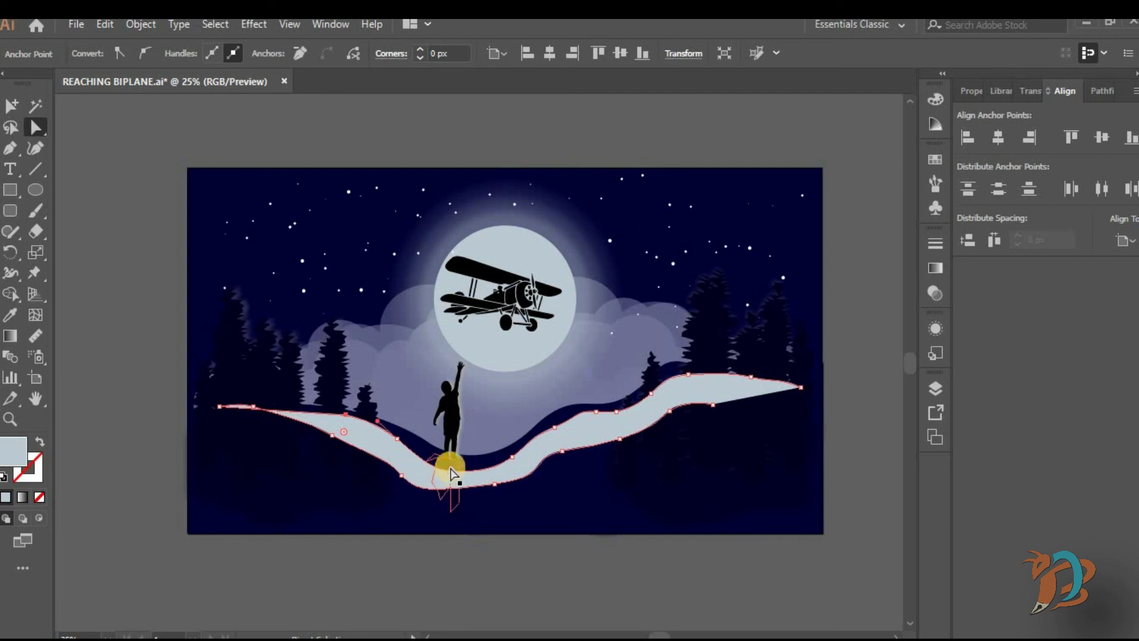
left_click(449, 461)
left_click(549, 442)
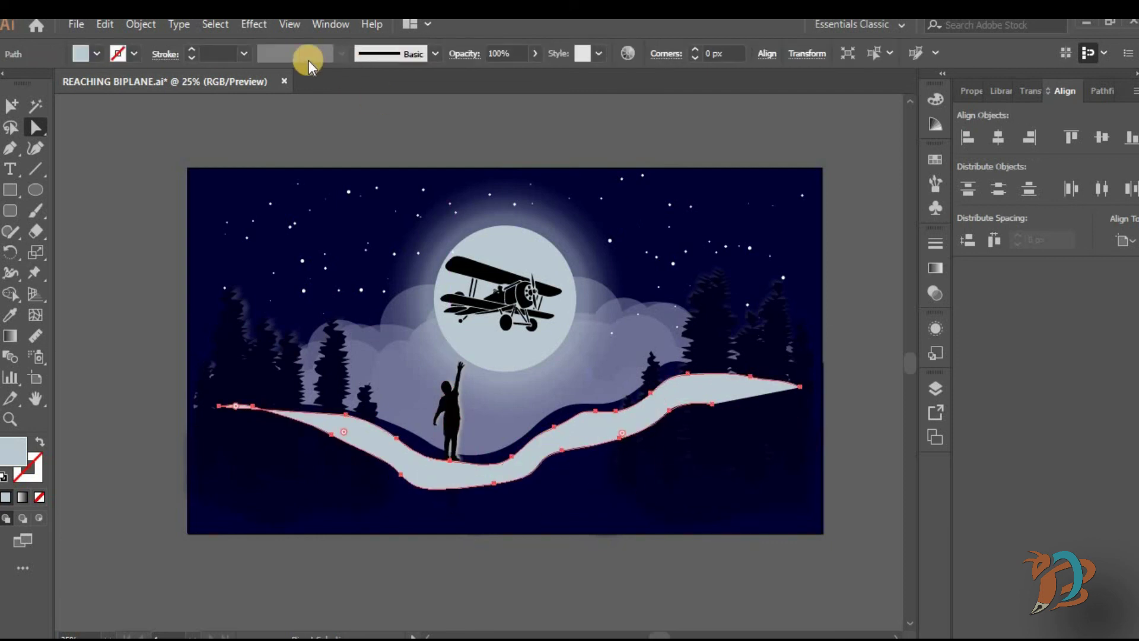
Step: Apply a Gaussian Blur to the pale hill band to turn it into a soft glow
left_click(254, 24)
mouse_move(279, 314)
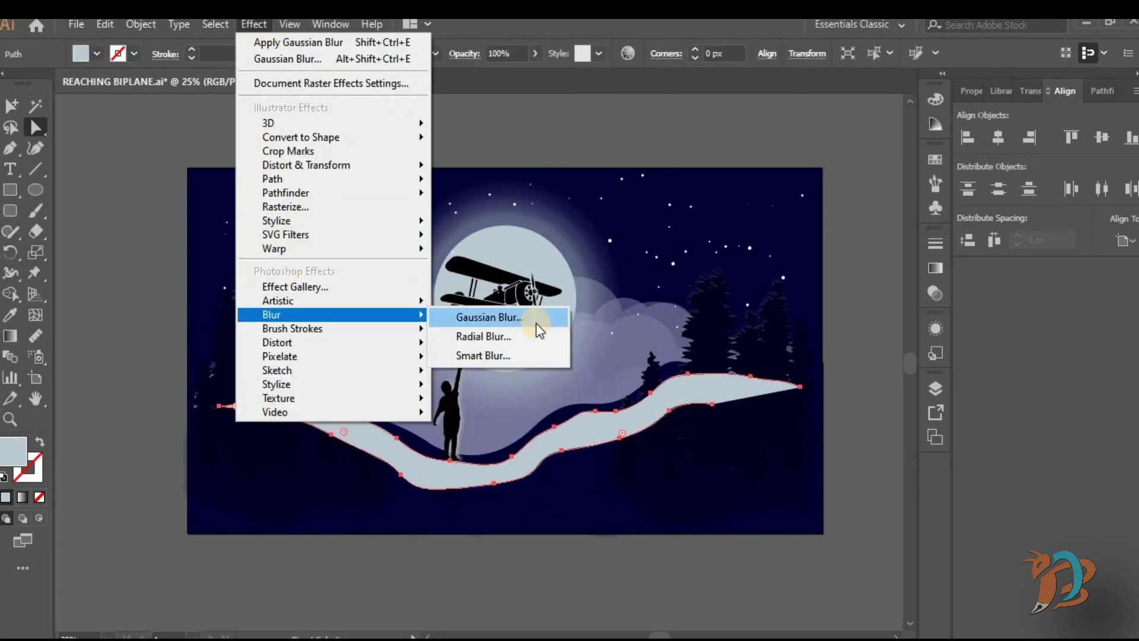
left_click(533, 324)
left_click(466, 354)
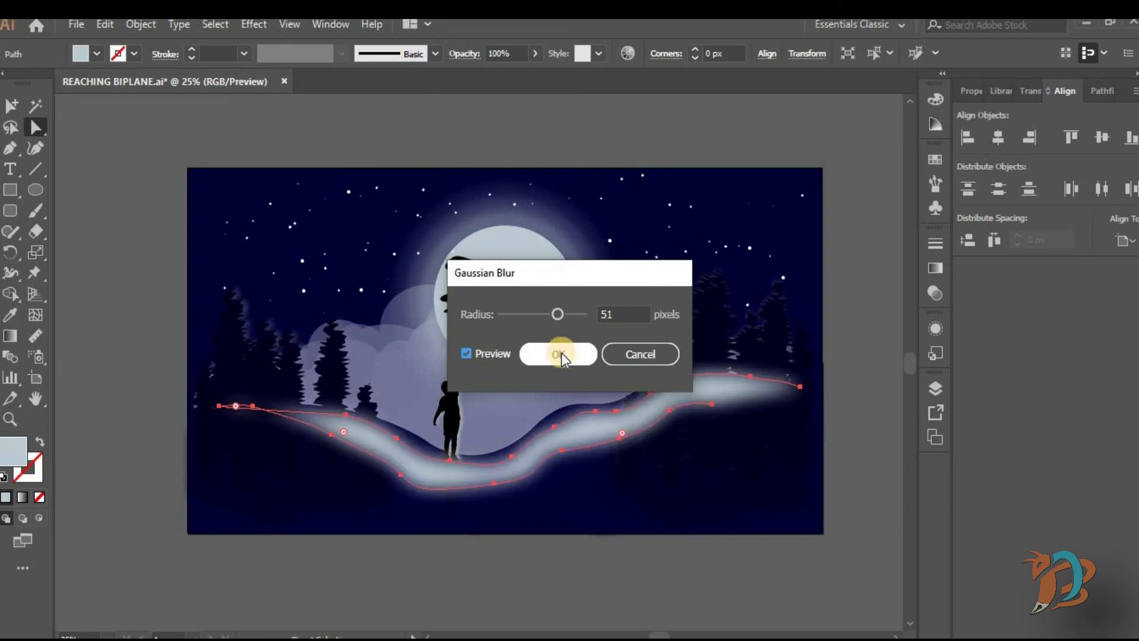
left_click(609, 312)
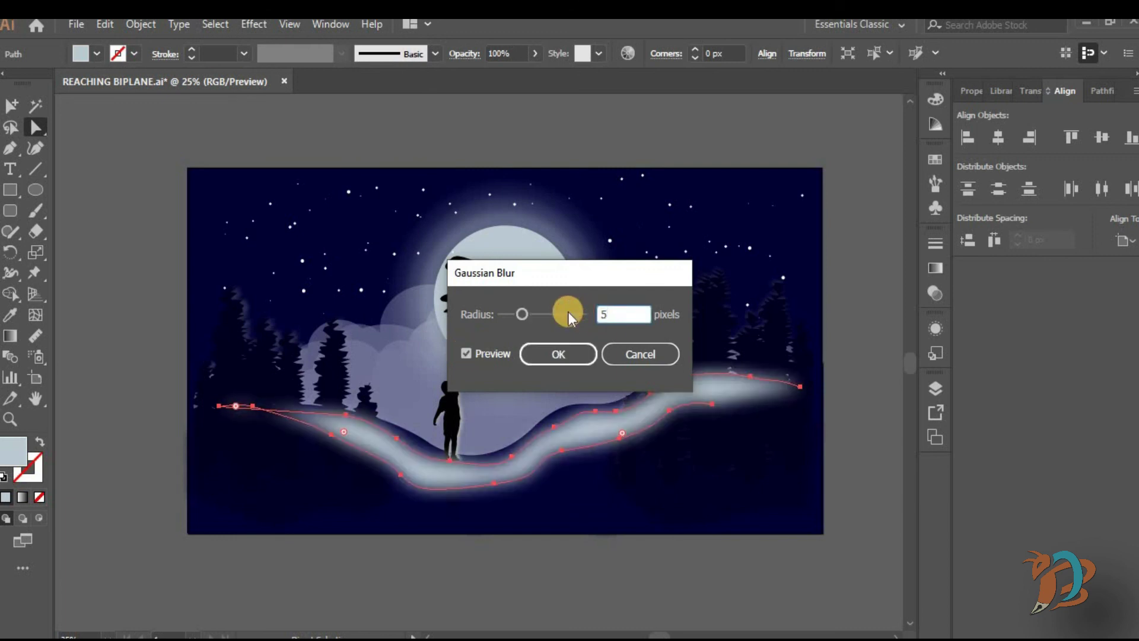
type("5")
key("Return")
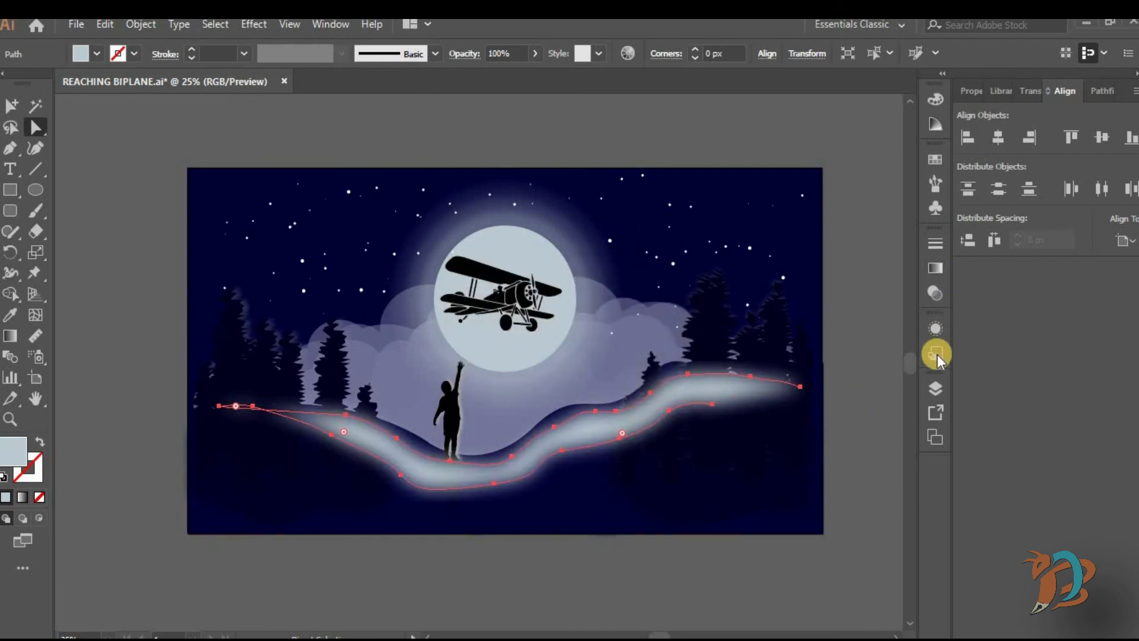
Step: Move the blurred band down the stacking order to directly below the dark hill shape
left_click(934, 393)
left_click_drag(848, 426, 866, 527)
left_click_drag(907, 442, 907, 454)
left_click_drag(855, 423, 856, 526)
left_click_drag(904, 454, 905, 469)
left_click_drag(854, 404, 857, 524)
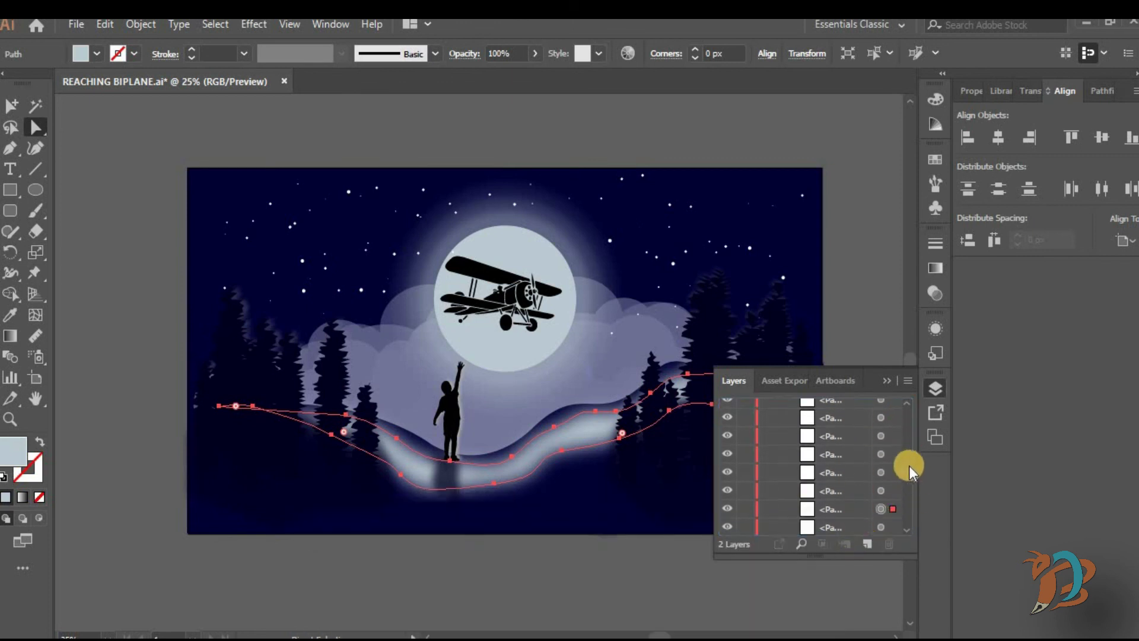
left_click_drag(907, 467, 906, 473)
left_click_drag(859, 420, 872, 522)
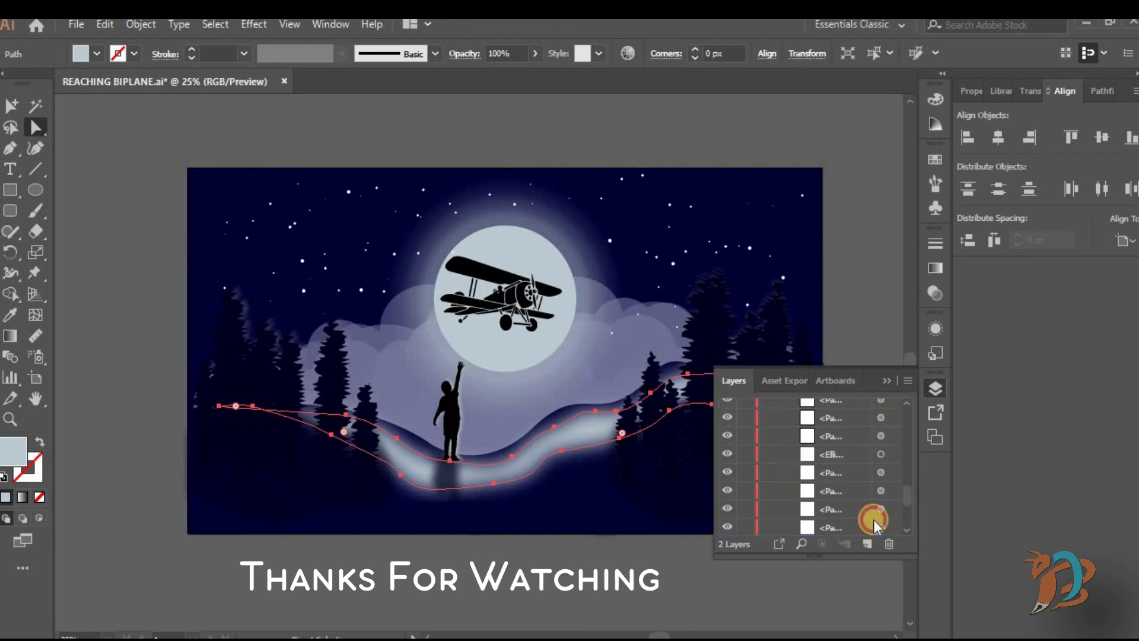
left_click(905, 497)
left_click_drag(857, 460, 860, 492)
left_click(863, 482)
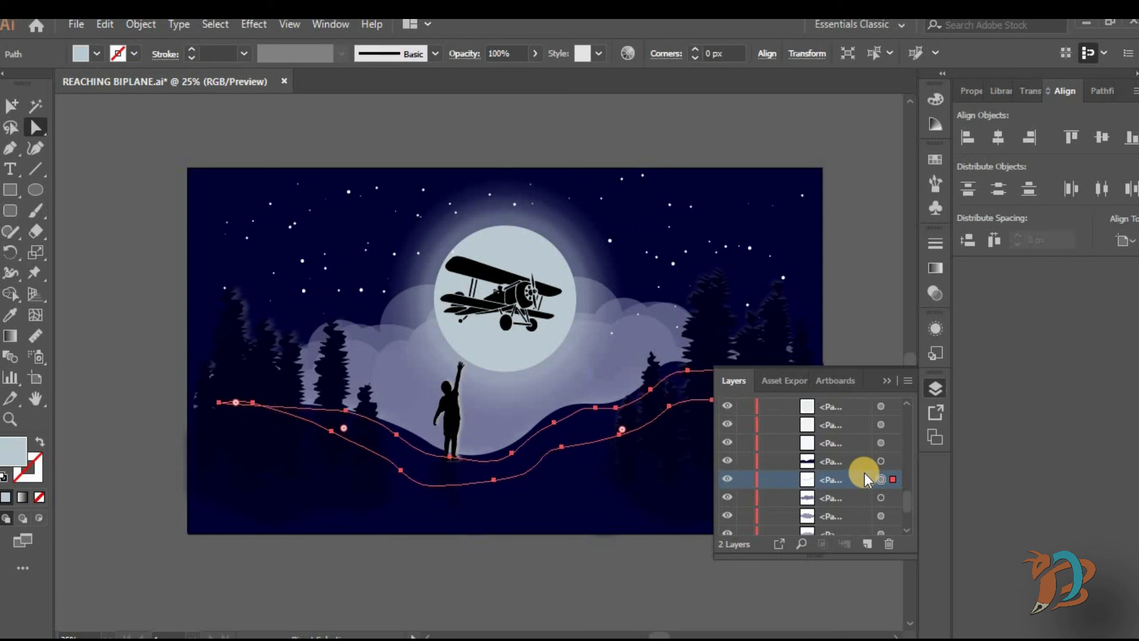
Step: Nudge the blurred band upward until its glow shows along the hill's ridge, and deselect it
key("Up")
key("Up")
key("Up")
key("Up")
key("Up")
key("Up")
key("Up")
key("Up")
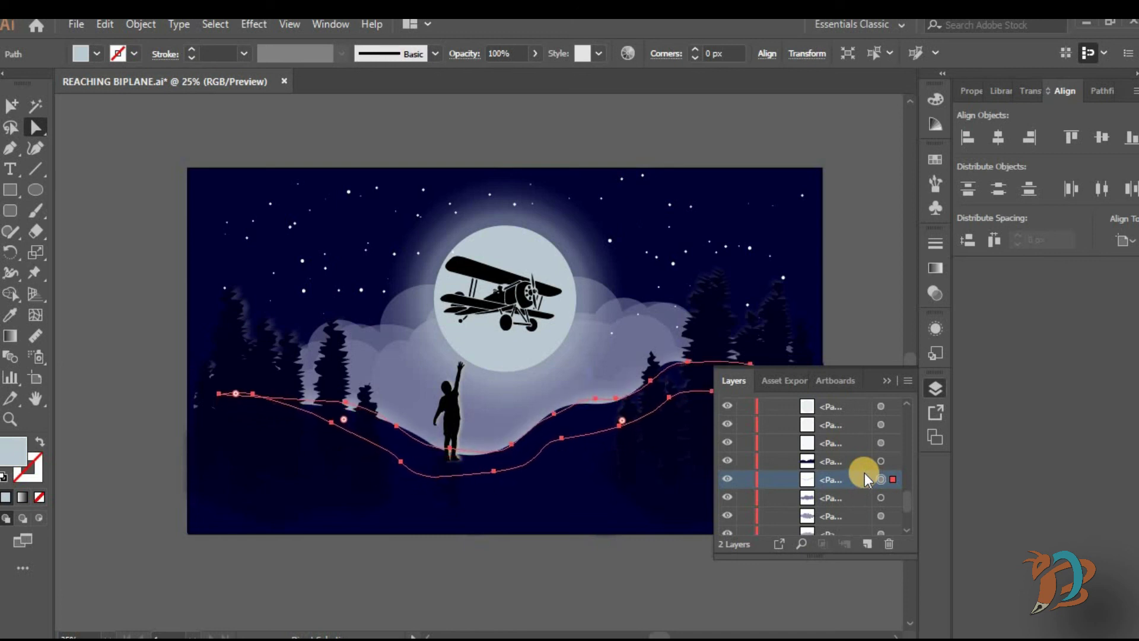
left_click(840, 339)
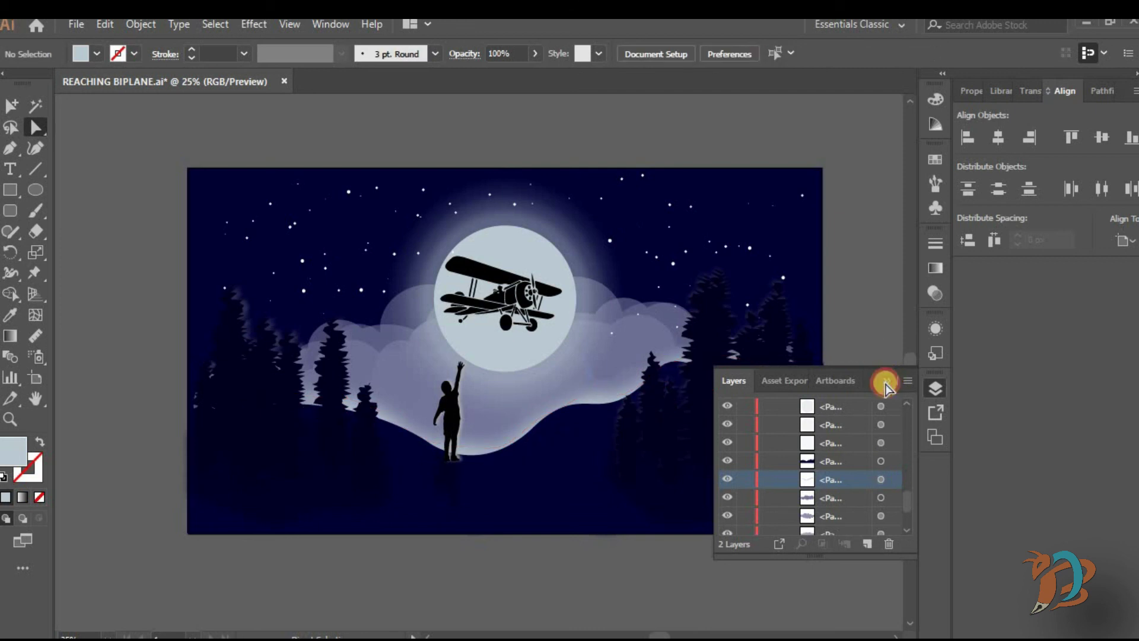
left_click(887, 380)
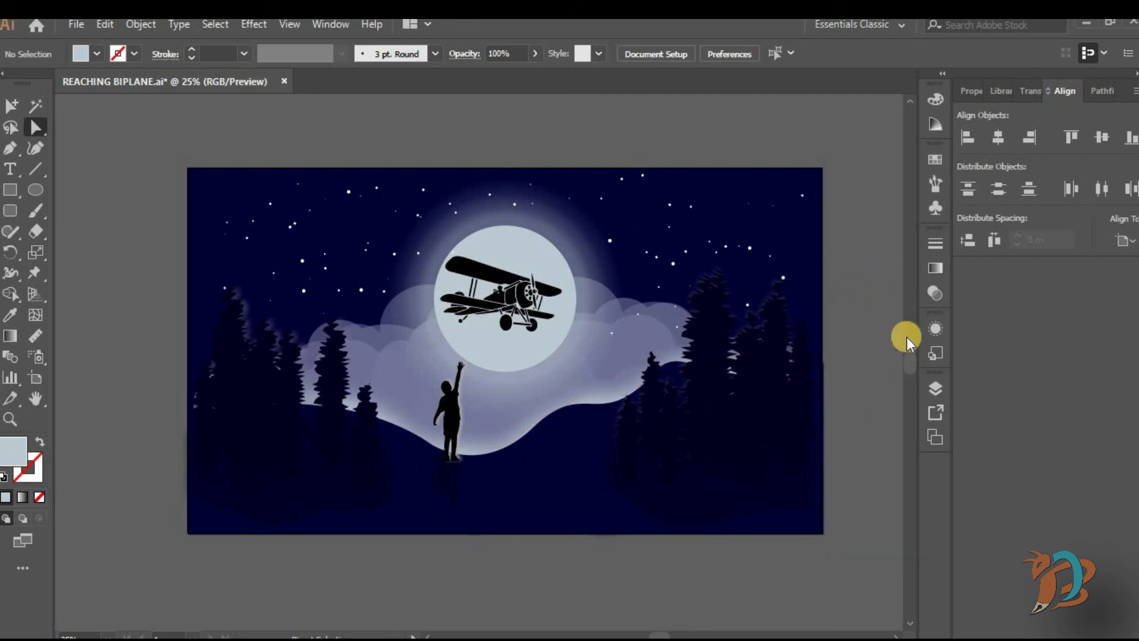